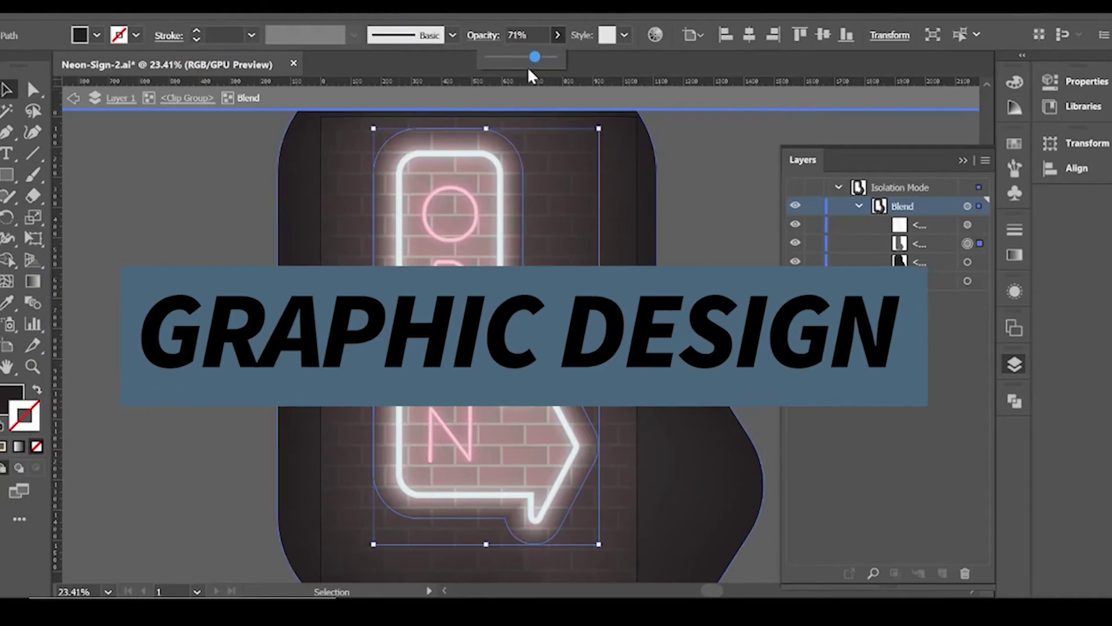
pyautogui.moveTo(528, 69); pyautogui.dragTo(510, 69)
pyautogui.press('Escape')
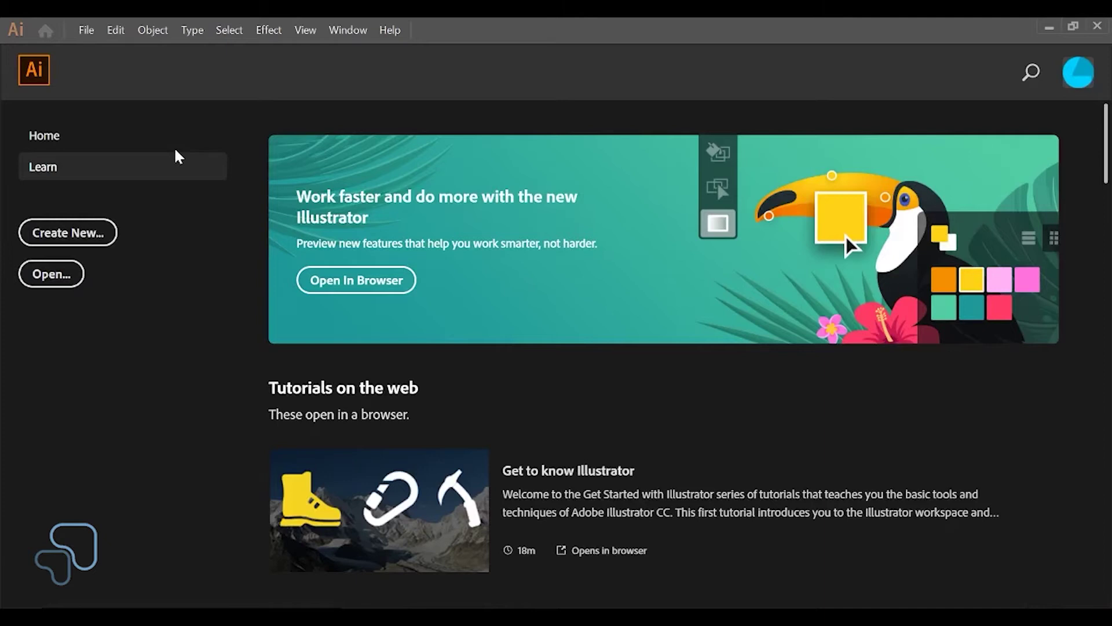
# - Create a new portrait document of 1044 x 1600 px with one artboard
pyautogui.click(87, 31)
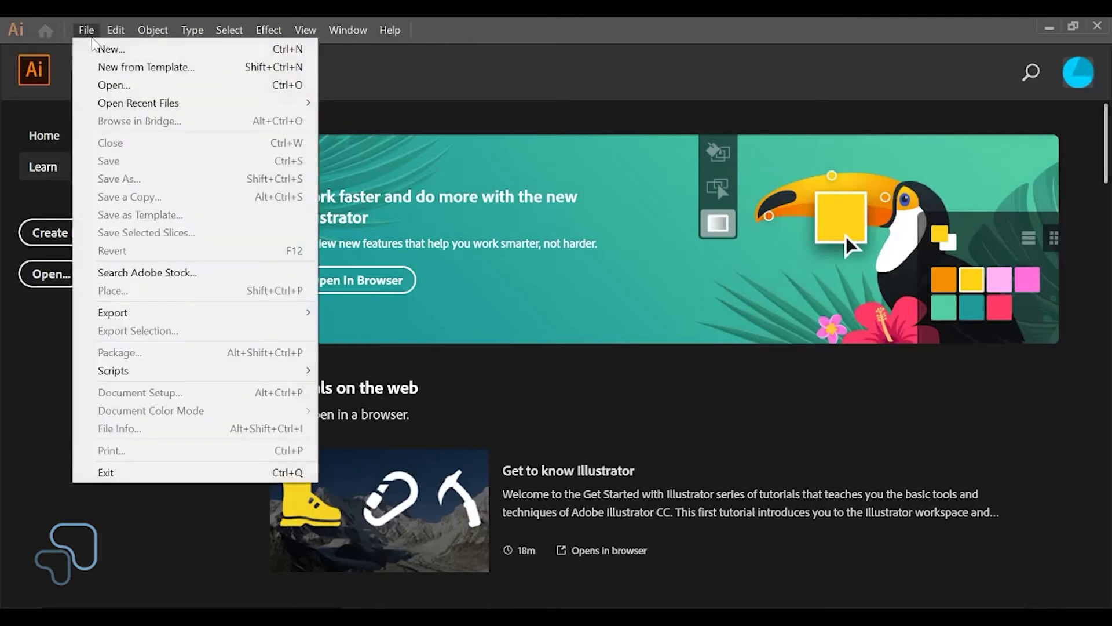
pyautogui.click(125, 54)
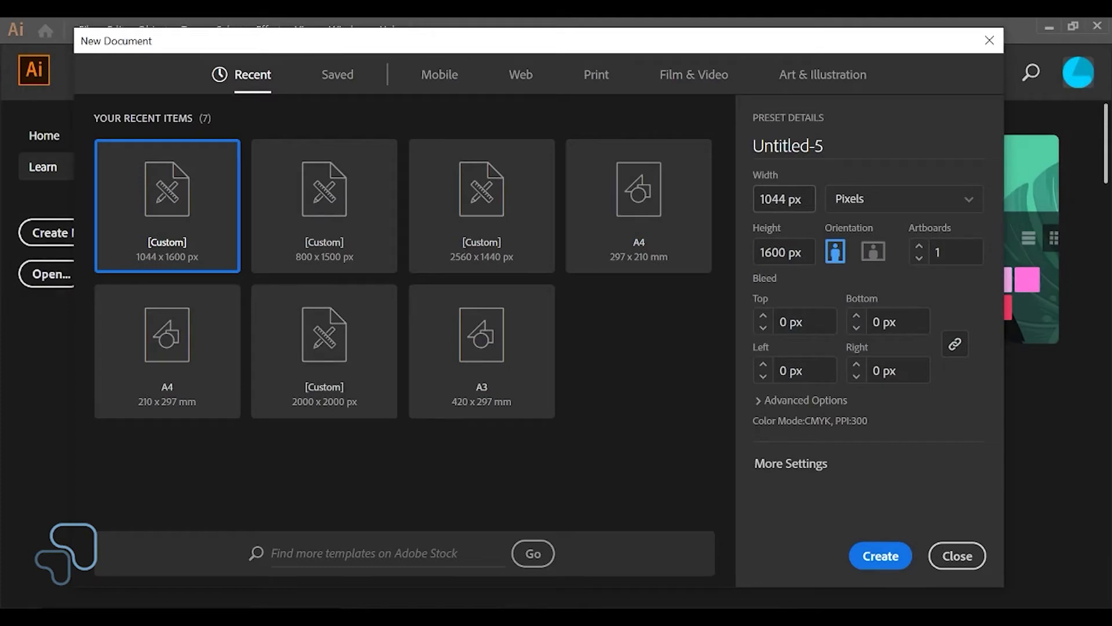
pyautogui.click(874, 557)
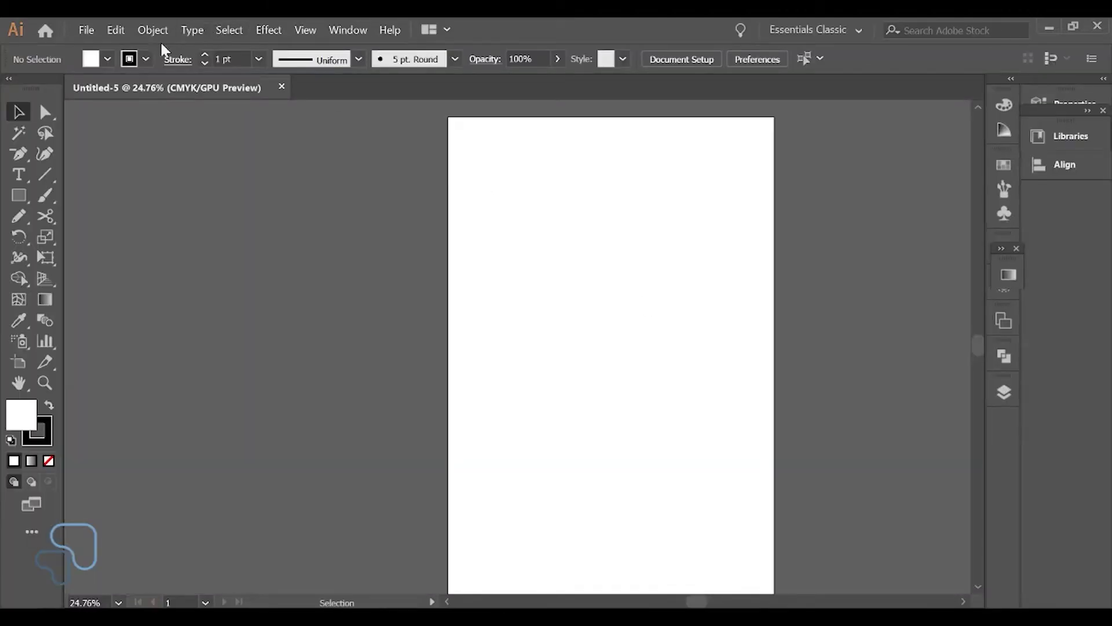
# - Switch the document's color mode to RGB Color
pyautogui.click(92, 34)
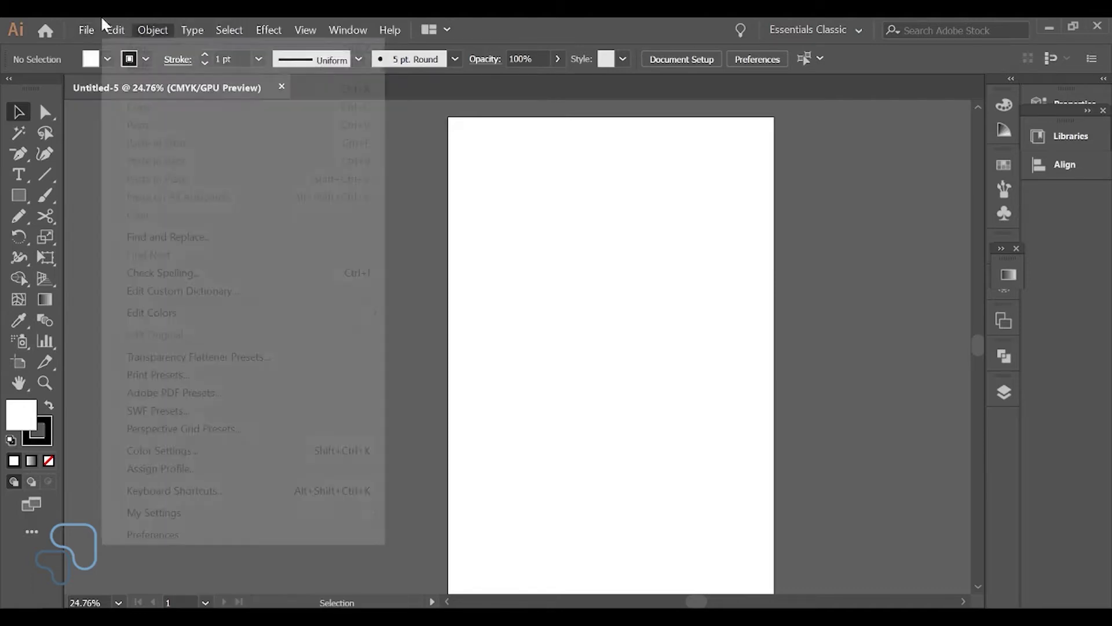
pyautogui.moveTo(179, 413)
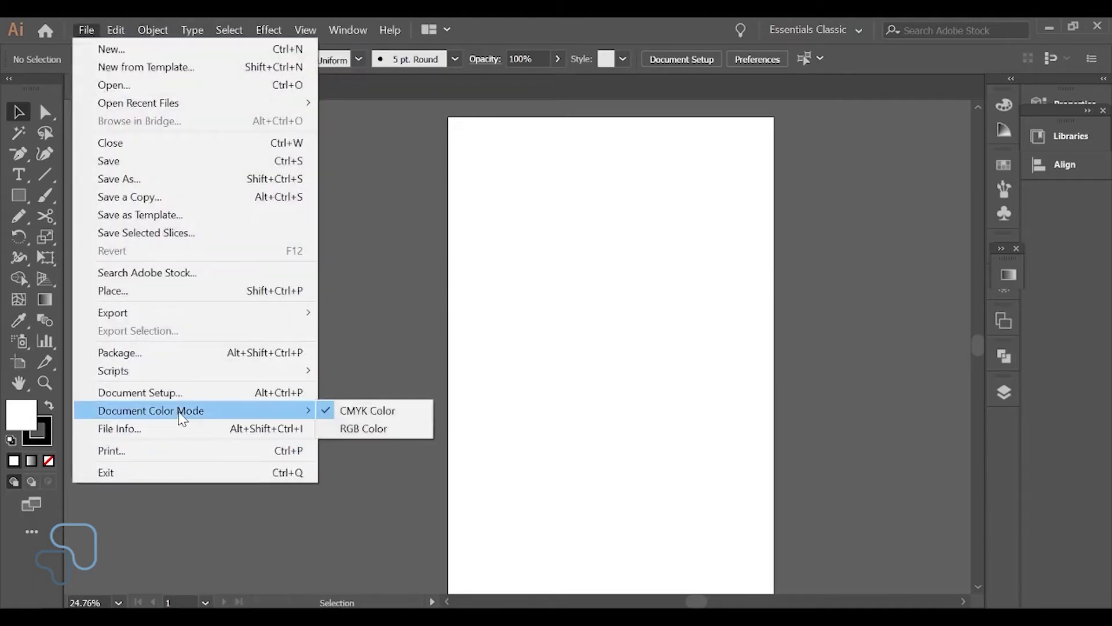
pyautogui.click(356, 428)
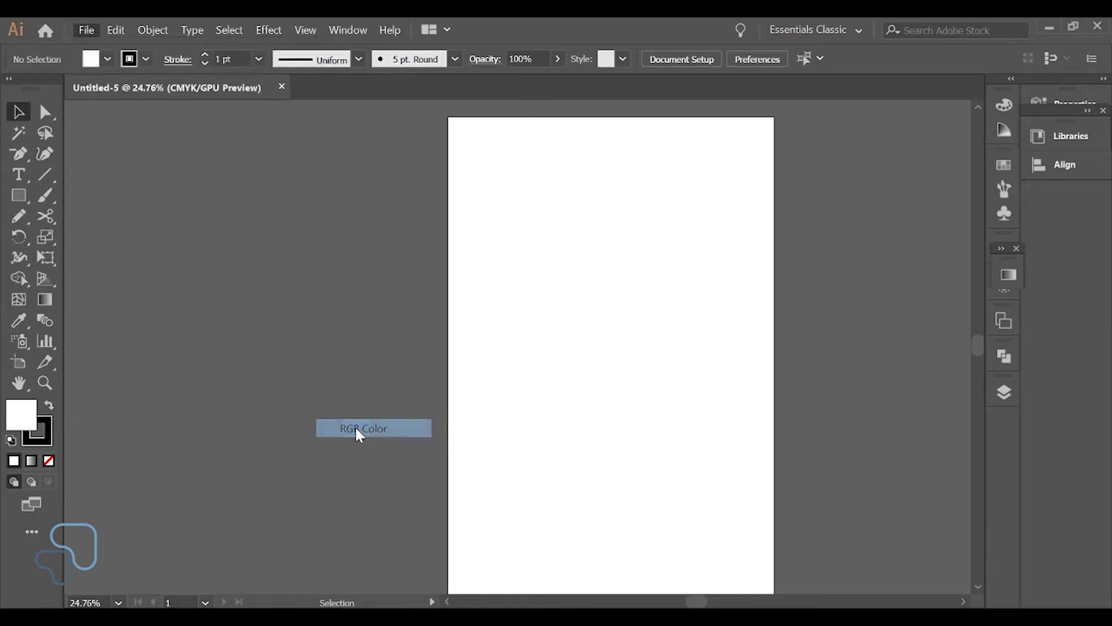
# - Place a point text object in the upper part of the artboard and set its font to Comfortaa Regular
pyautogui.press('space')
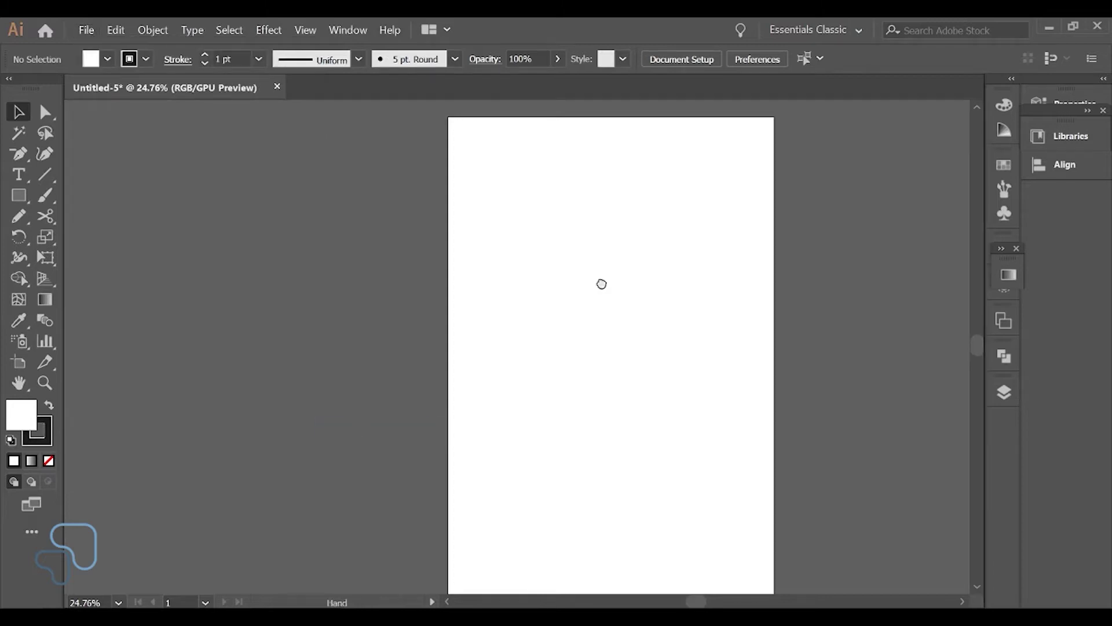
pyautogui.moveTo(603, 283); pyautogui.dragTo(534, 269)
pyautogui.moveTo(534, 268); pyautogui.dragTo(546, 264)
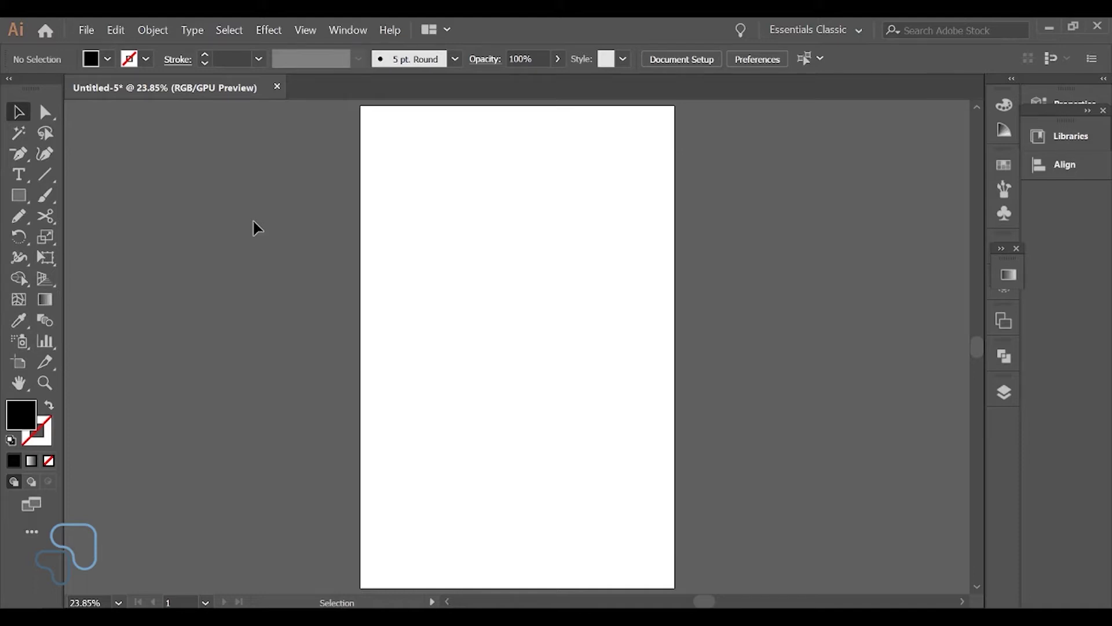
pyautogui.press('t')
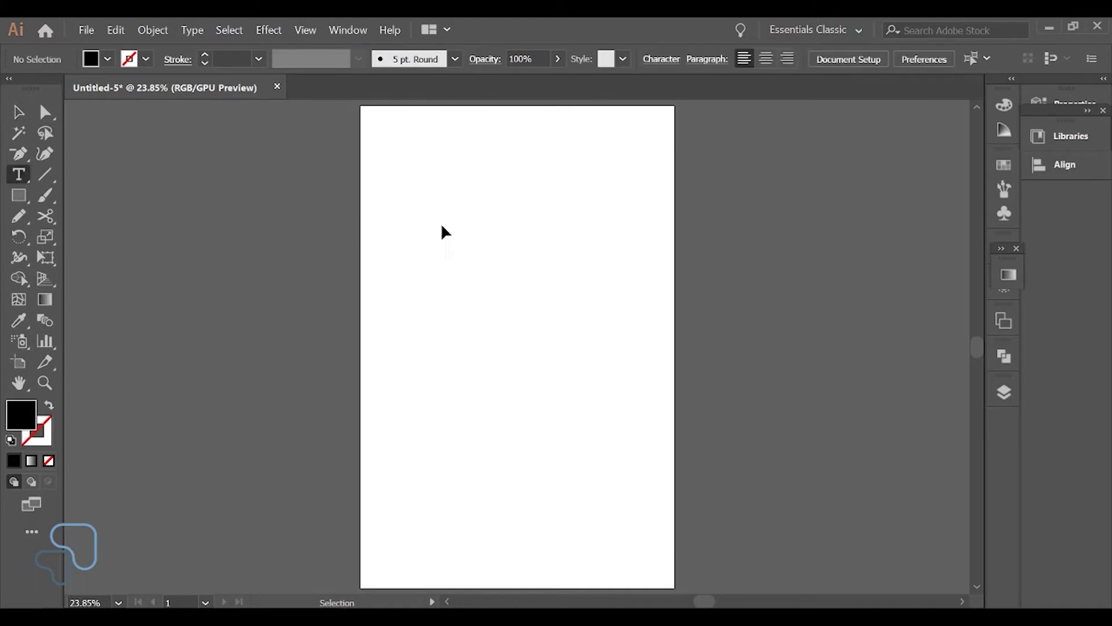
pyautogui.click(431, 194)
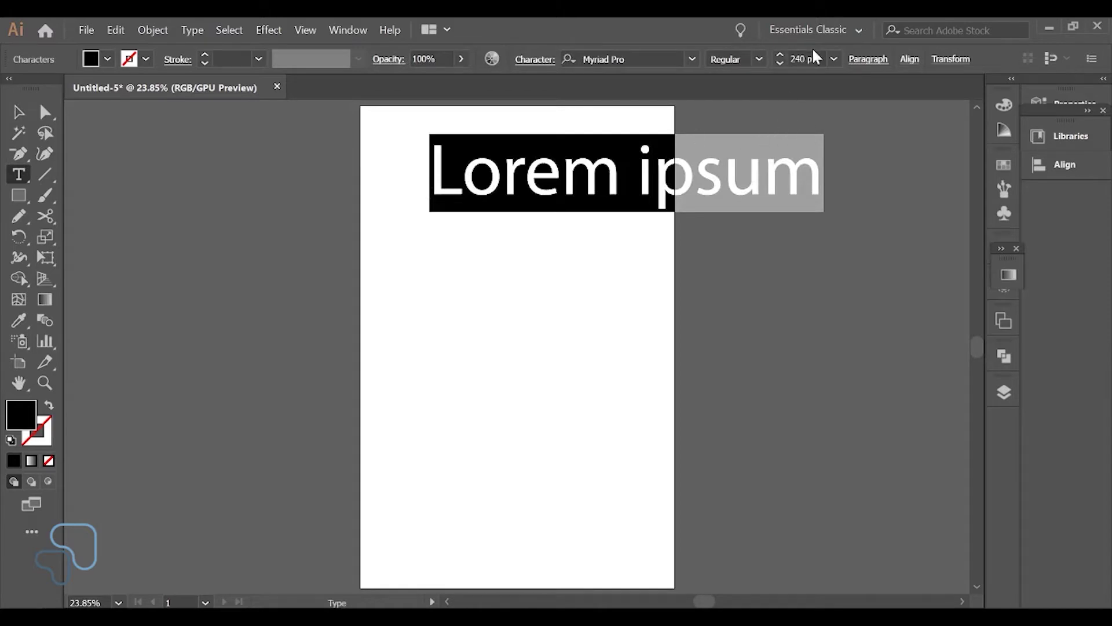
pyautogui.click(805, 59)
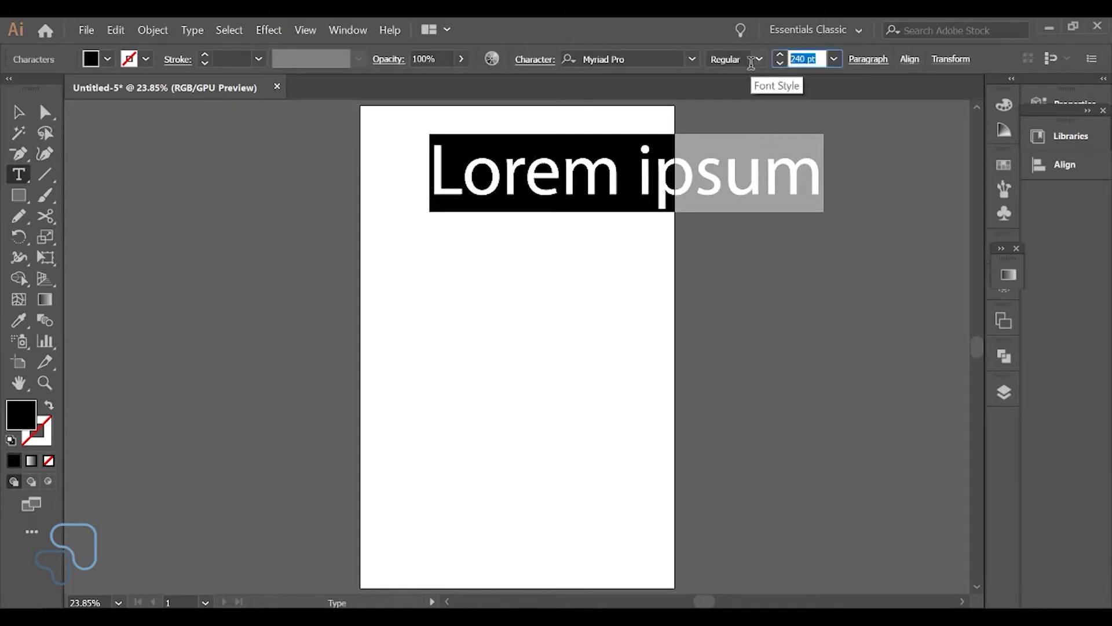
pyautogui.click(635, 57)
pyautogui.write('COMF')
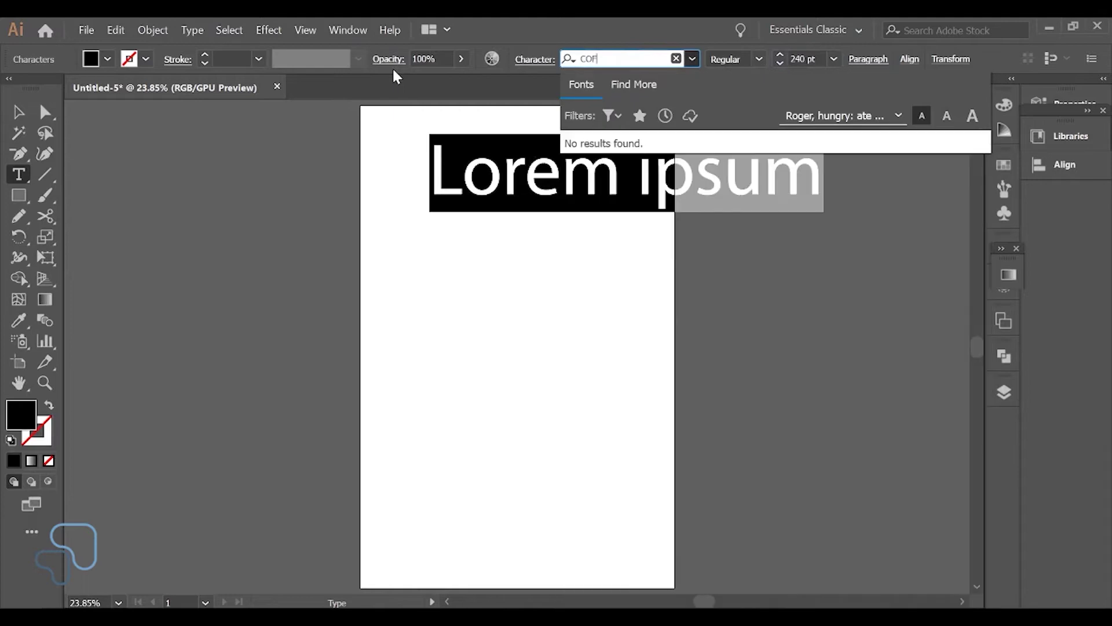
pyautogui.write('OR')
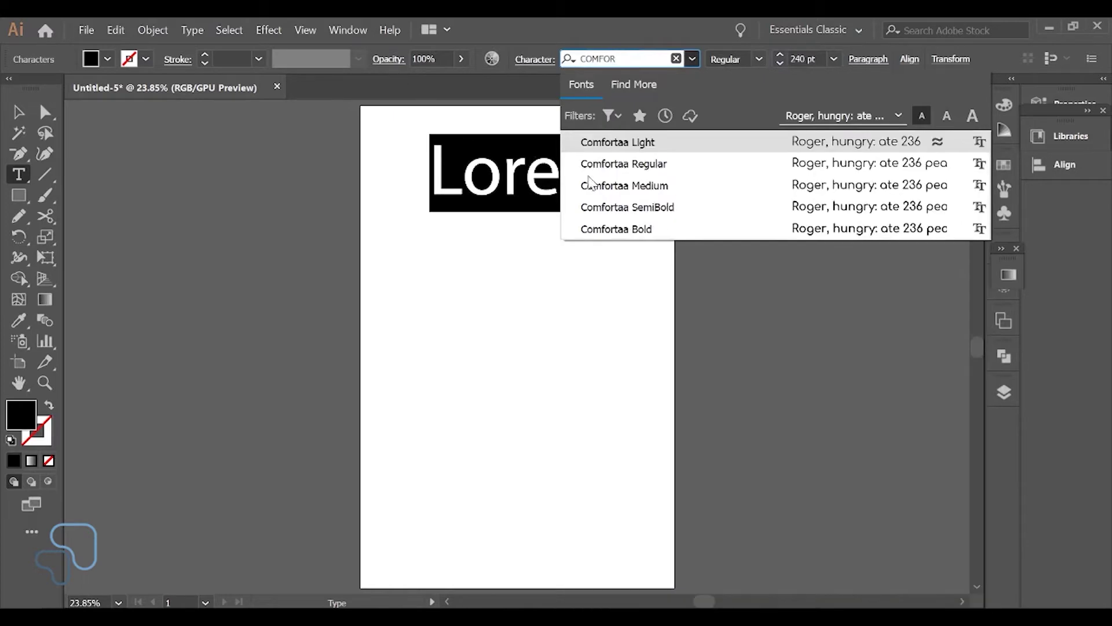
pyautogui.click(635, 164)
pyautogui.click(18, 112)
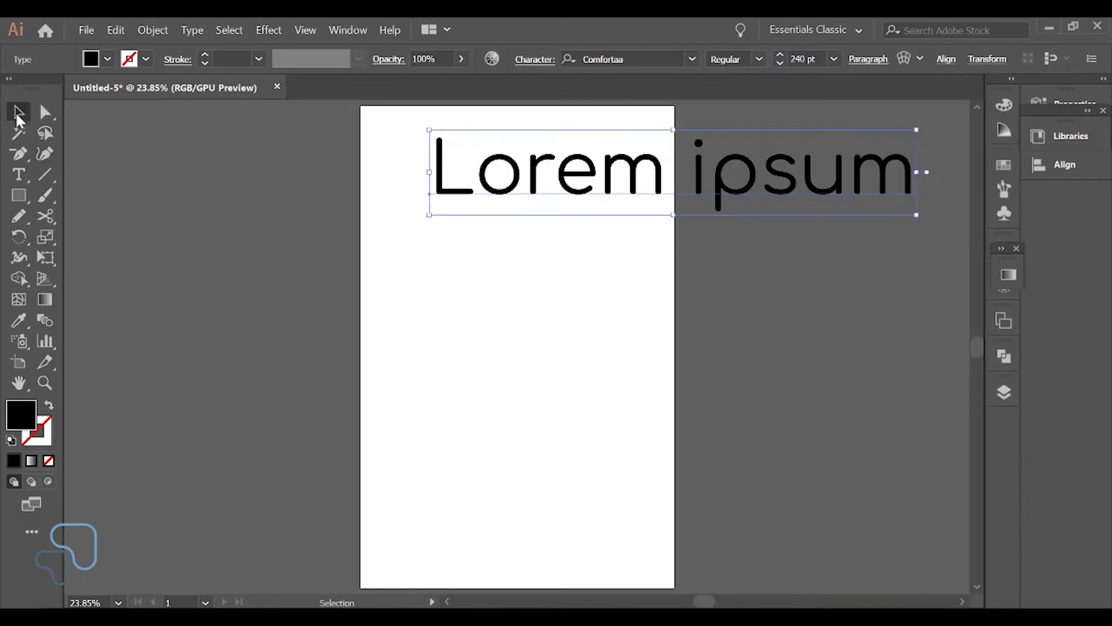
# - Replace the placeholder text with "OPEN" and position the word horizontally centred in the upper half of the artboard
pyautogui.moveTo(539, 168); pyautogui.dragTo(424, 245)
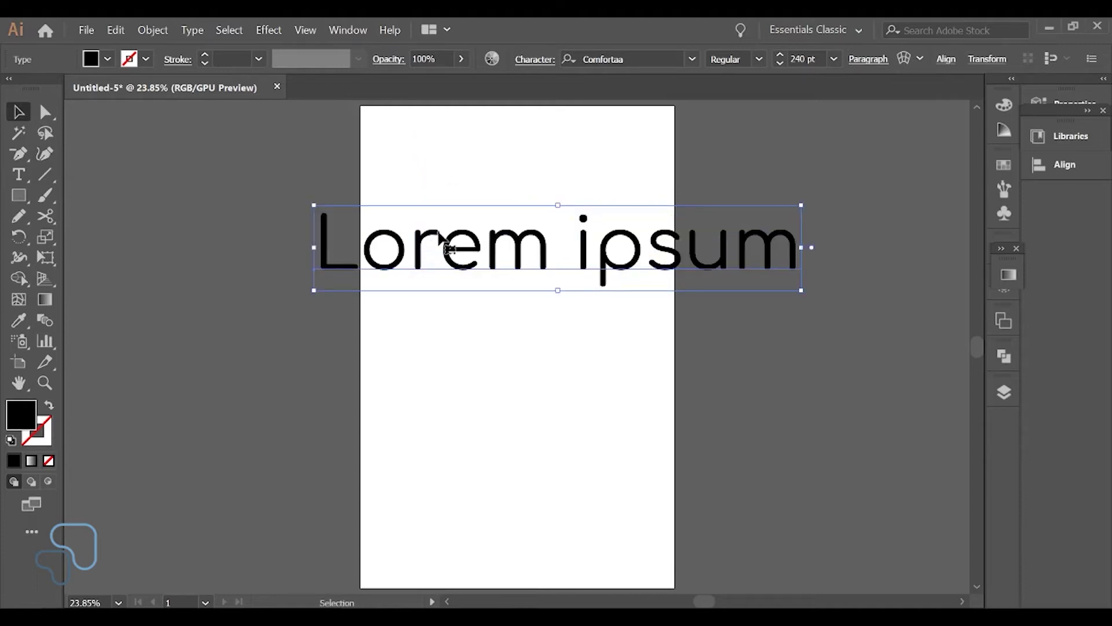
pyautogui.press('t')
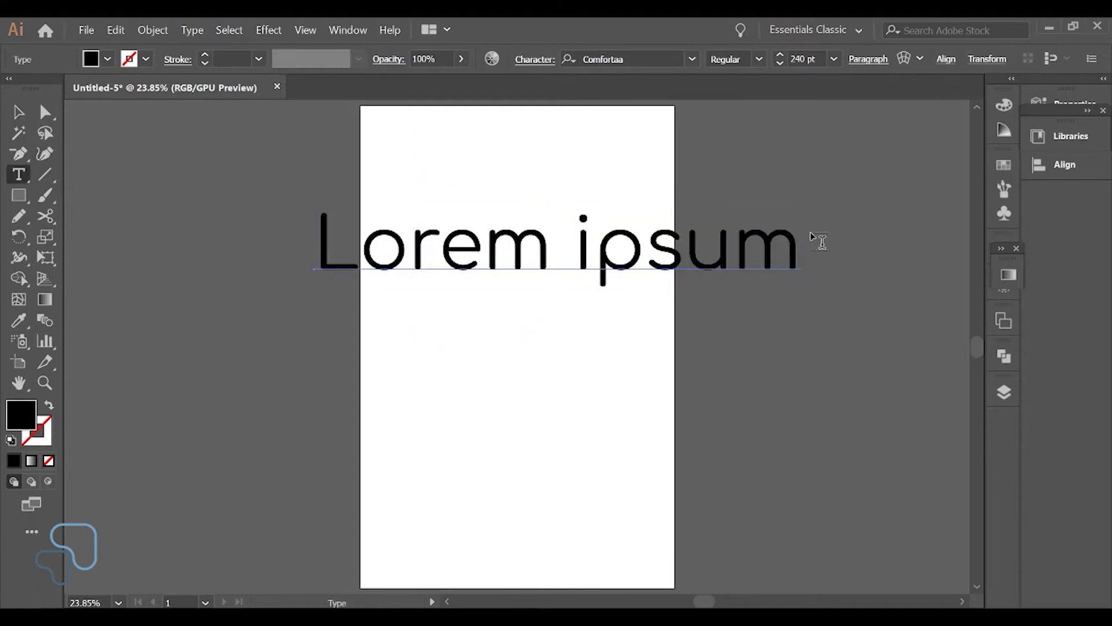
pyautogui.moveTo(795, 246); pyautogui.dragTo(223, 265)
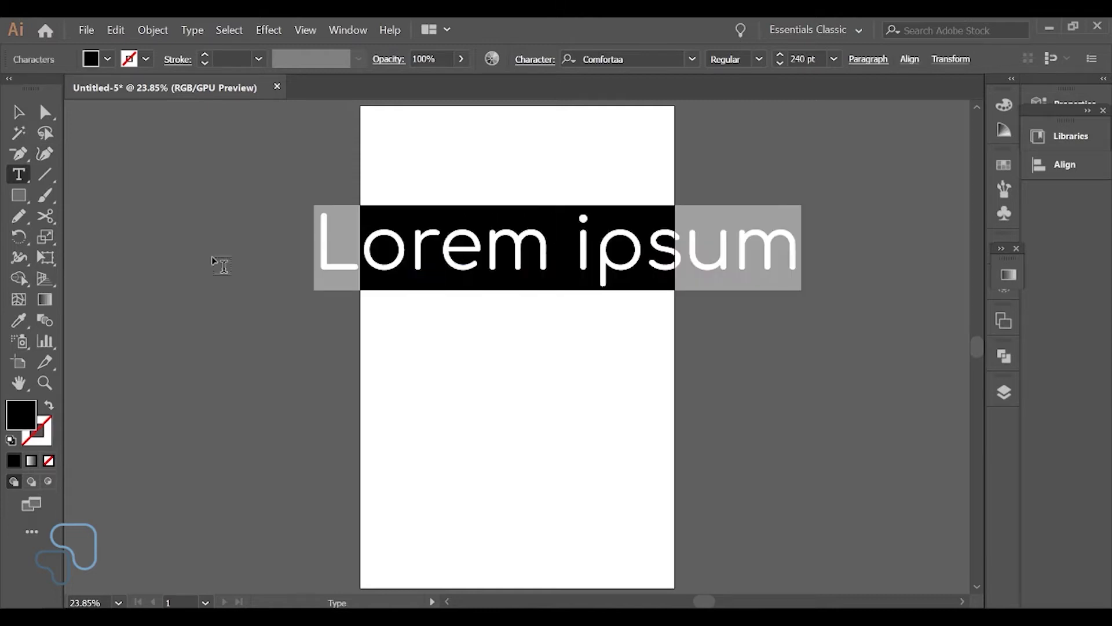
pyautogui.write('OPEN')
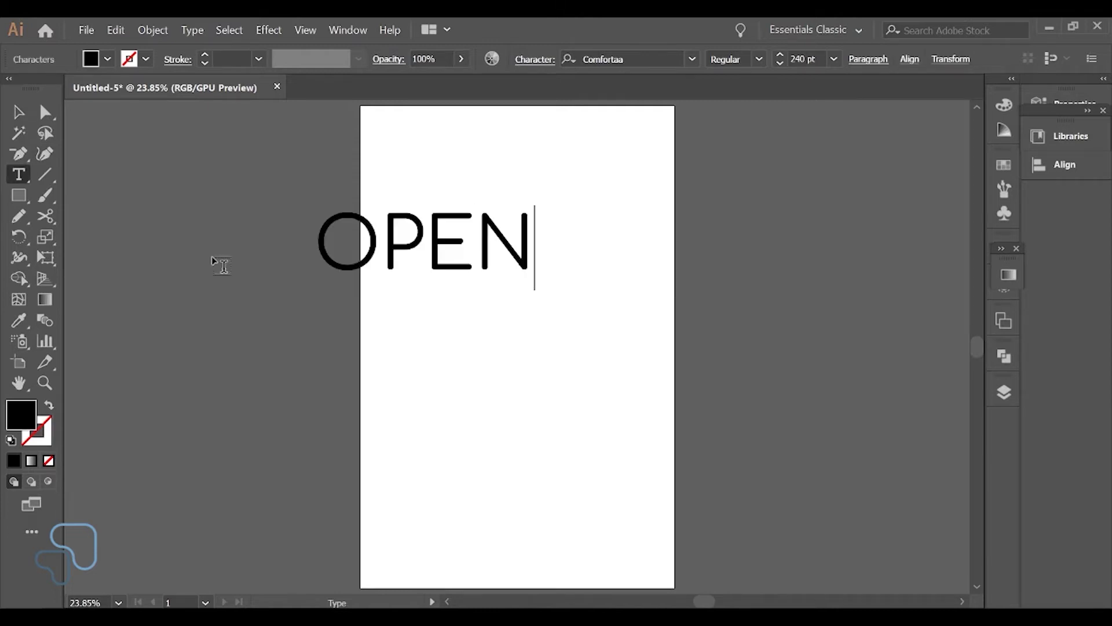
pyautogui.click(19, 110)
pyautogui.moveTo(420, 255); pyautogui.dragTo(499, 268)
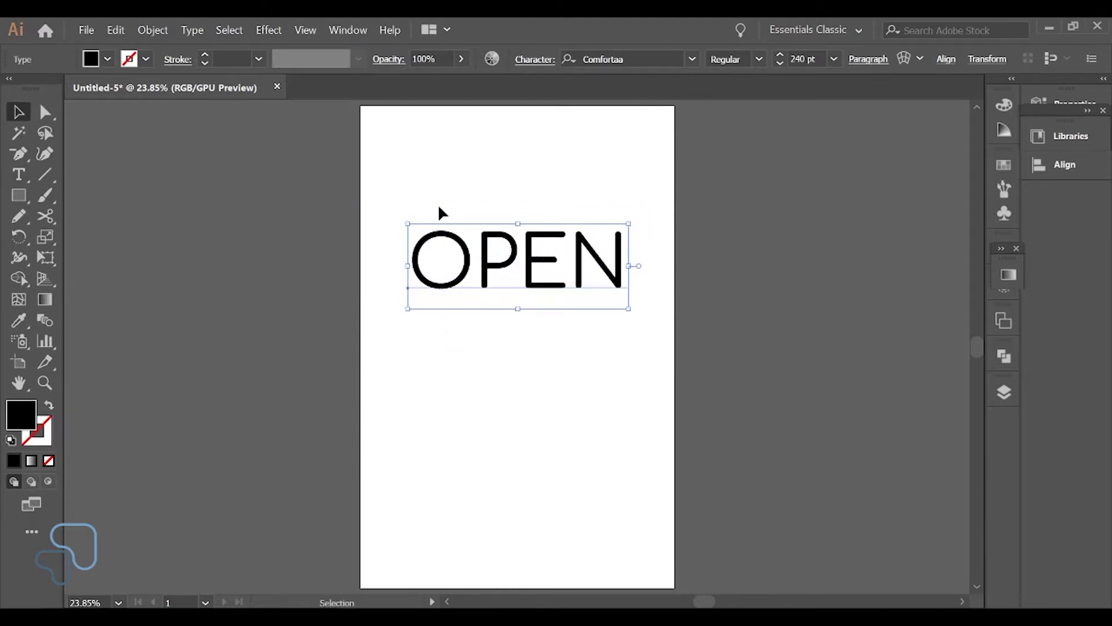
# - Convert the OPEN text to outlines and swap its fill and stroke so the letters have a black stroke and no fill
pyautogui.hotkey('ctrl', 'shift', 'o')
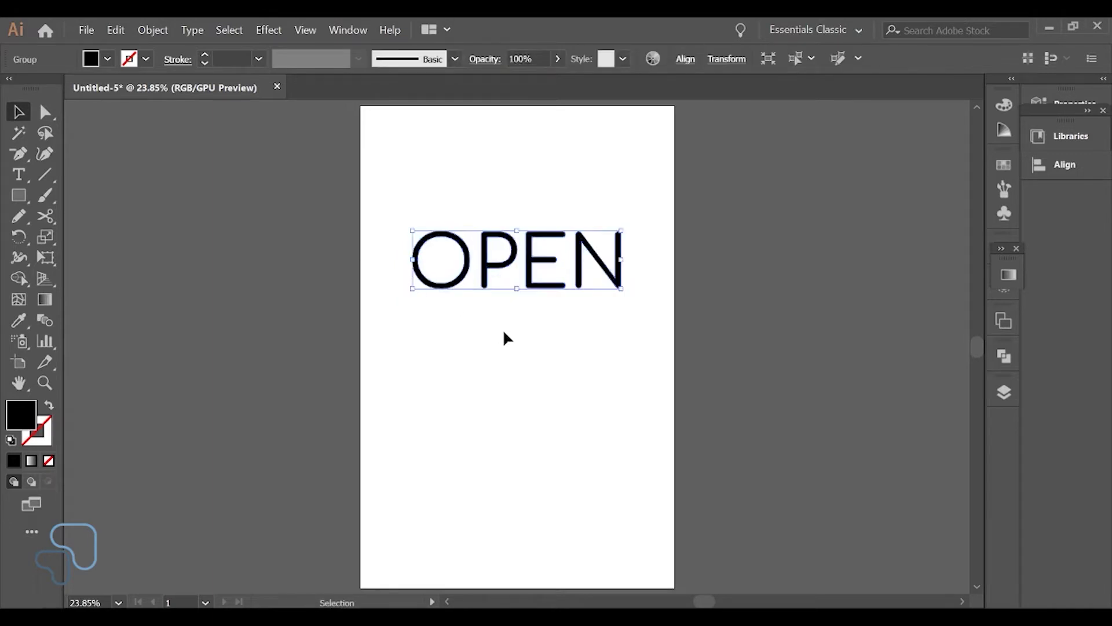
pyautogui.hotkey('ctrl', '+')
pyautogui.hotkey('ctrl', '+')
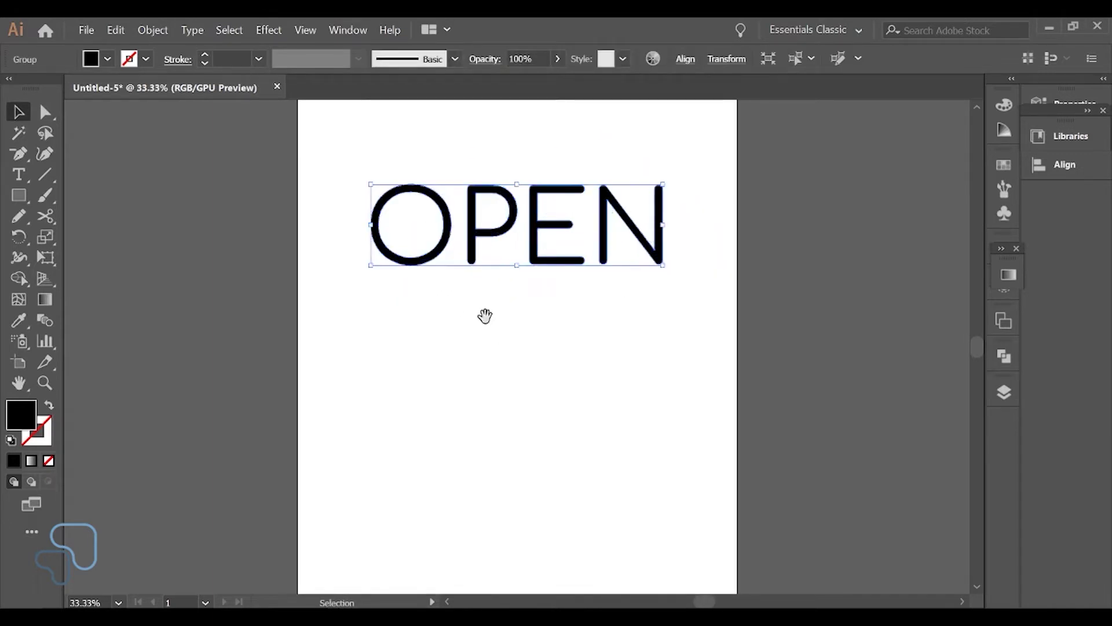
pyautogui.moveTo(487, 315); pyautogui.dragTo(464, 375)
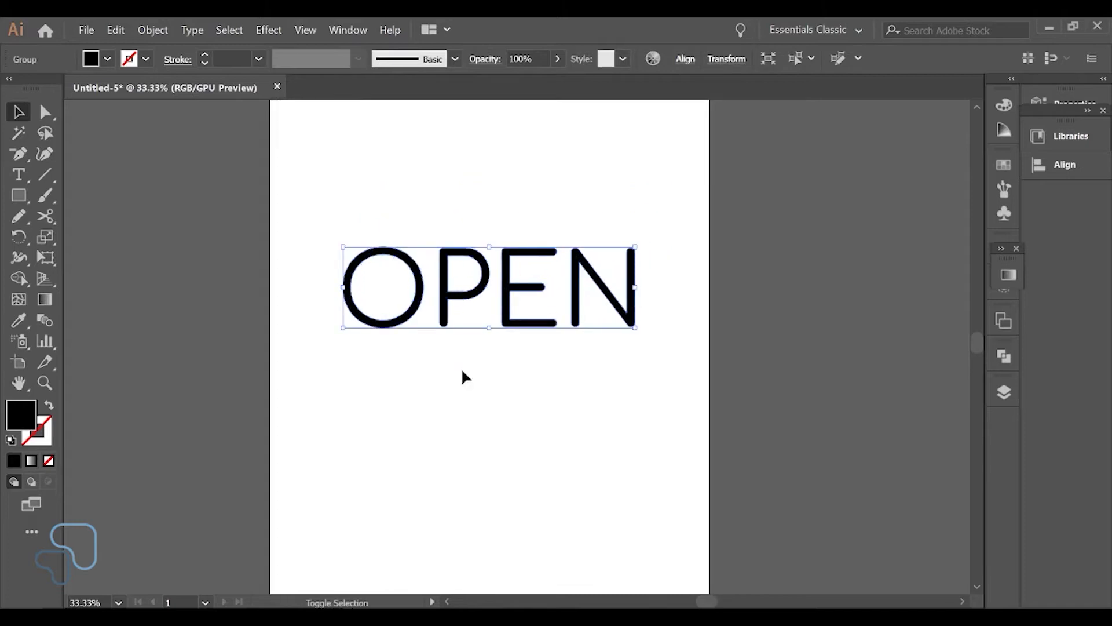
pyautogui.hotkey('shift', 'x')
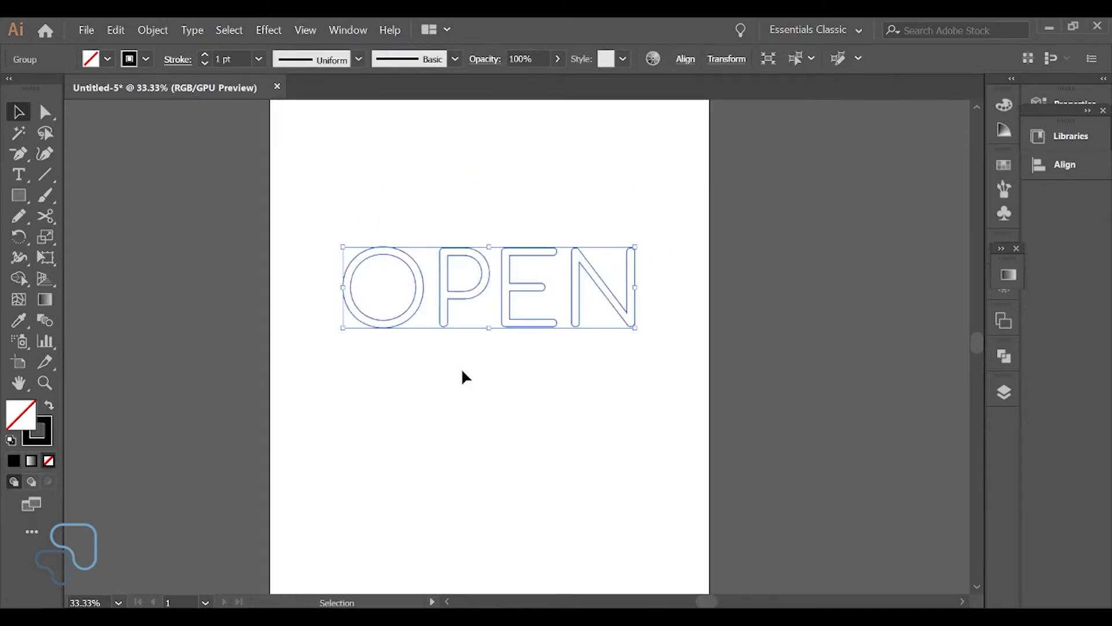
pyautogui.hotkey('ctrl', '=')
pyautogui.moveTo(489, 352); pyautogui.dragTo(452, 392)
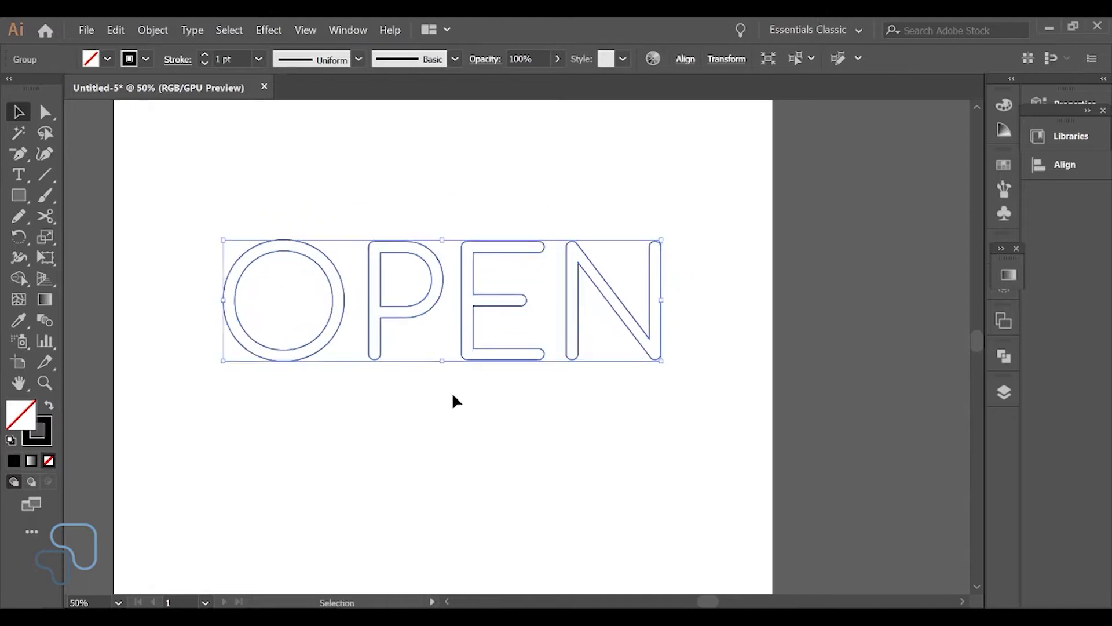
pyautogui.click(394, 384)
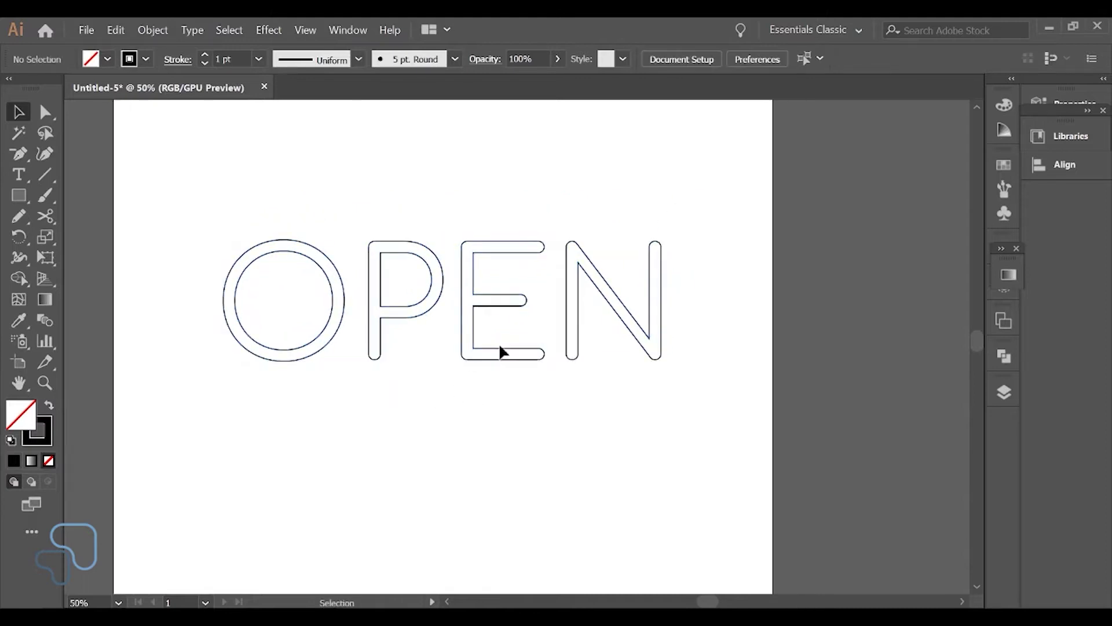
# - Ungroup the outlined OPEN letters and release their compound paths into separate paths
pyautogui.click(506, 360)
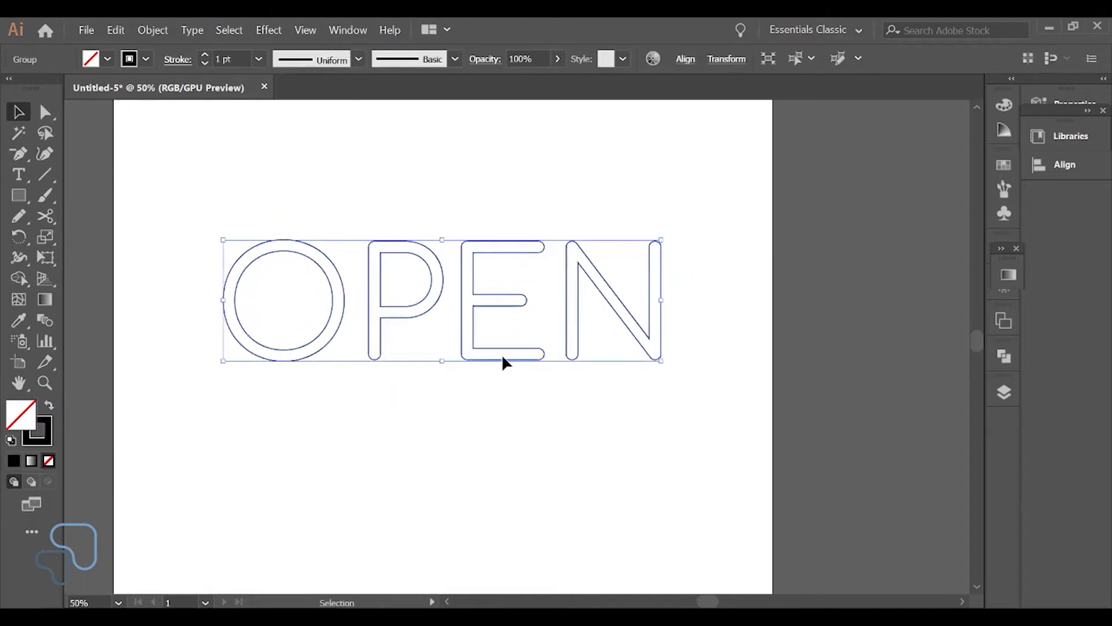
pyautogui.rightClick(474, 329)
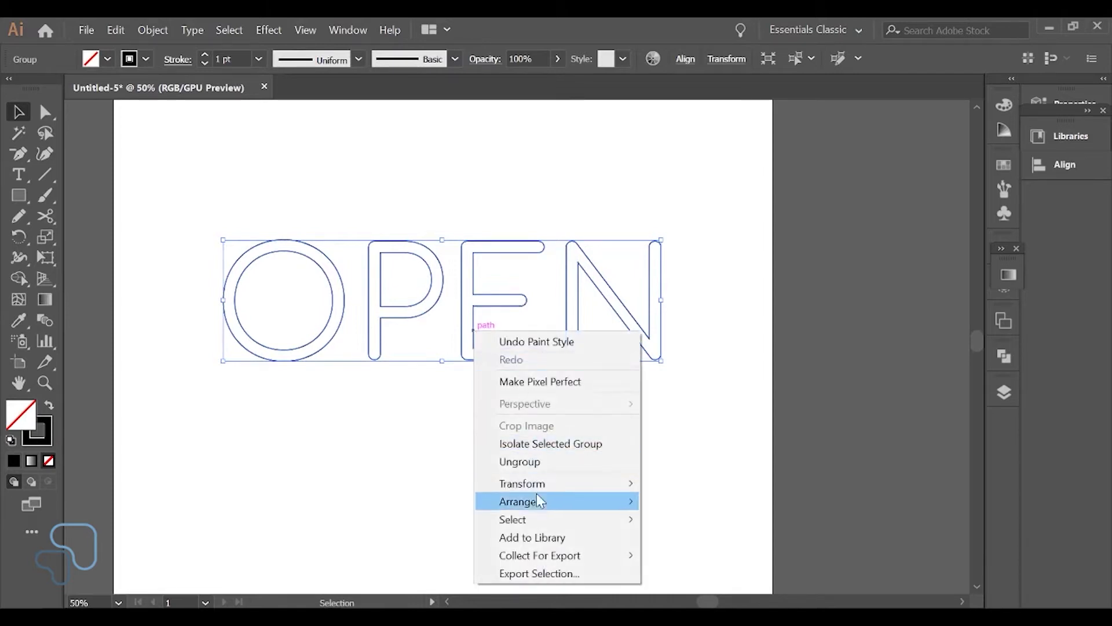
pyautogui.click(519, 463)
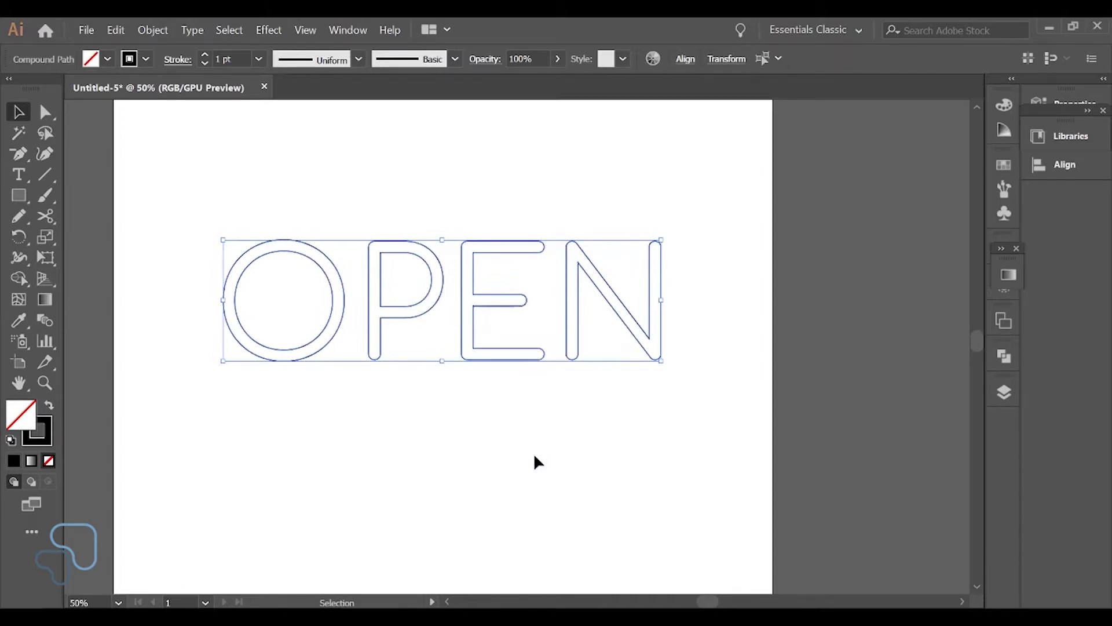
pyautogui.rightClick(568, 314)
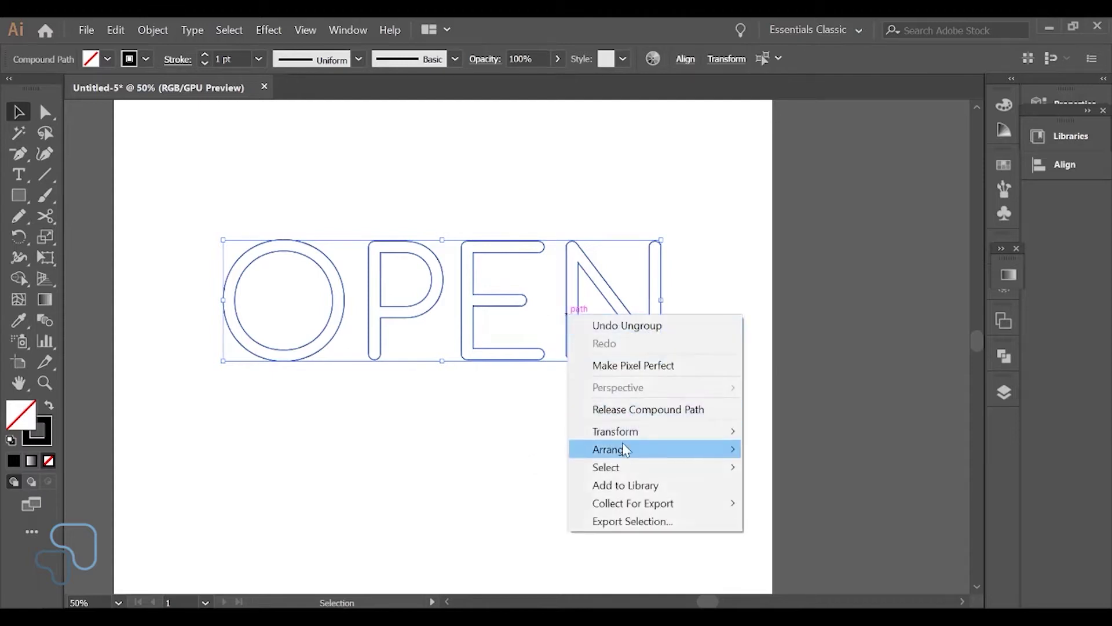
pyautogui.click(608, 411)
pyautogui.click(354, 399)
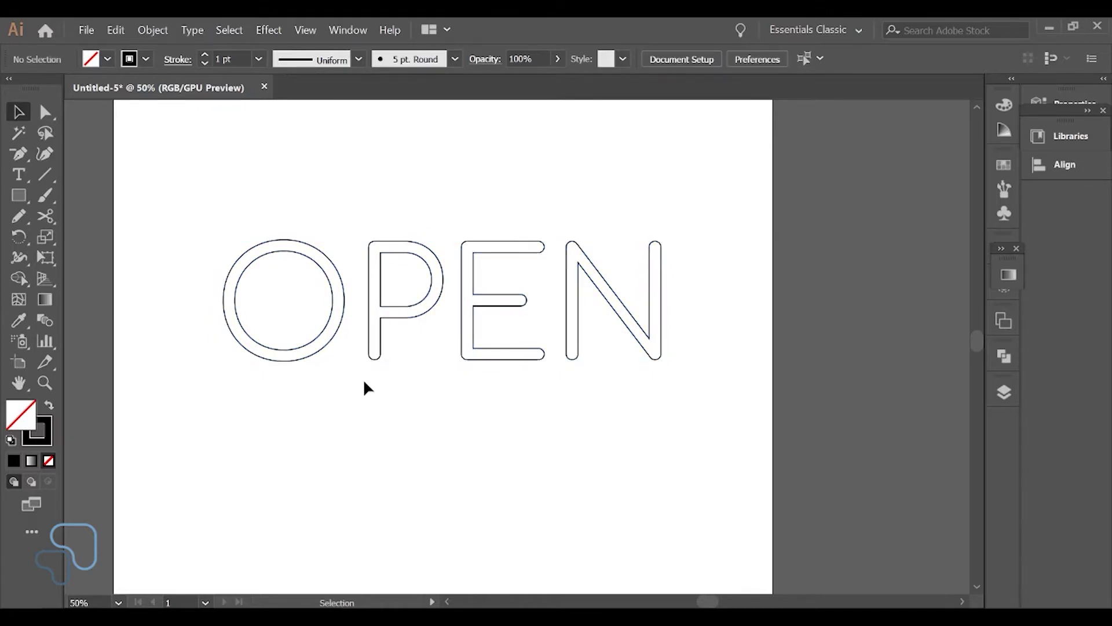
# - Examine the separate inner and outer paths of the O, P and E letters at 100% zoom
pyautogui.click(342, 345)
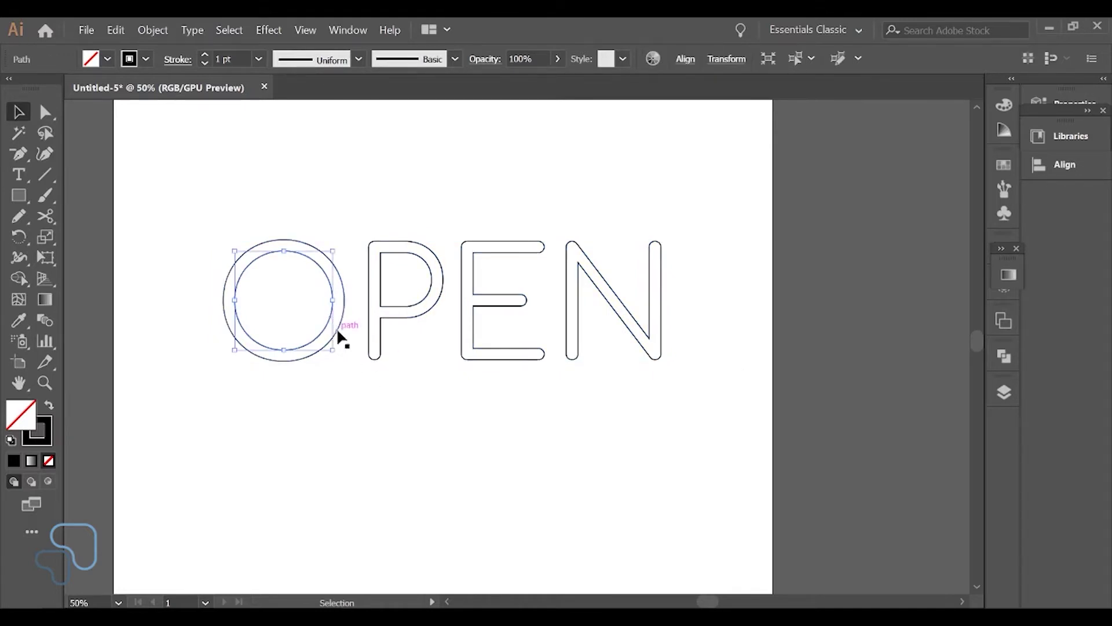
pyautogui.click(421, 313)
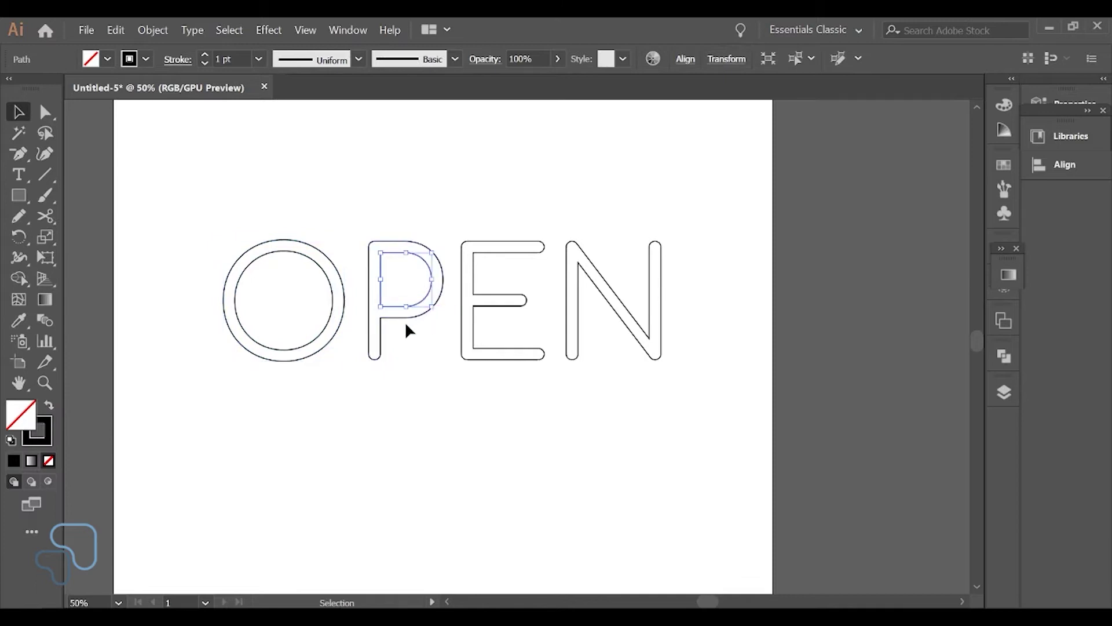
pyautogui.click(428, 317)
pyautogui.click(508, 359)
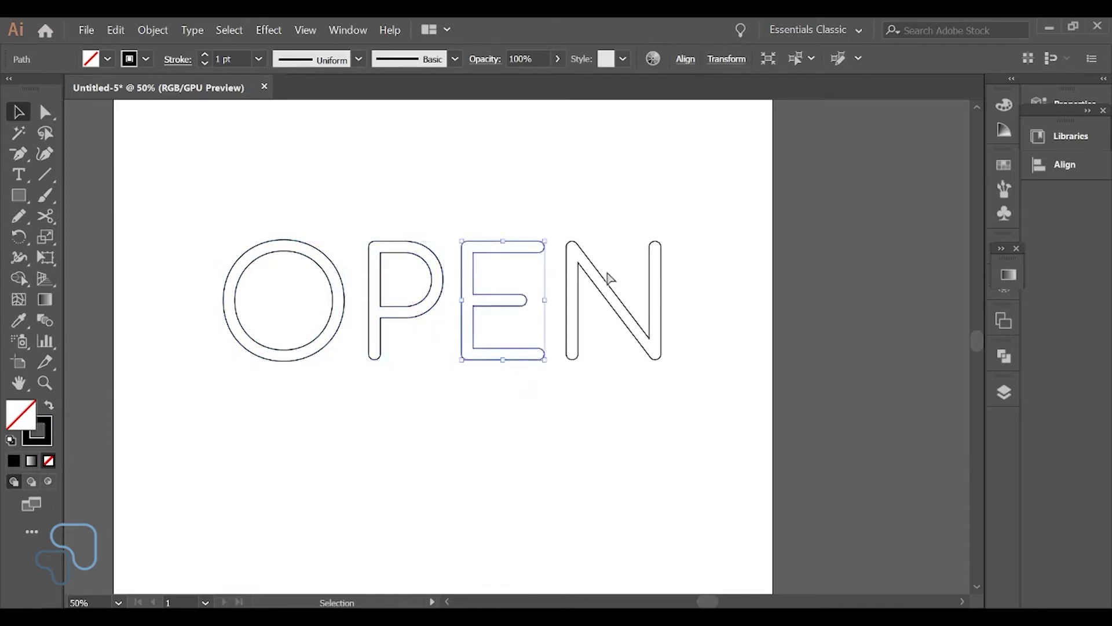
pyautogui.hotkey('ctrl', '1')
pyautogui.press('space')
pyautogui.moveTo(280, 392); pyautogui.dragTo(461, 439)
pyautogui.press('space')
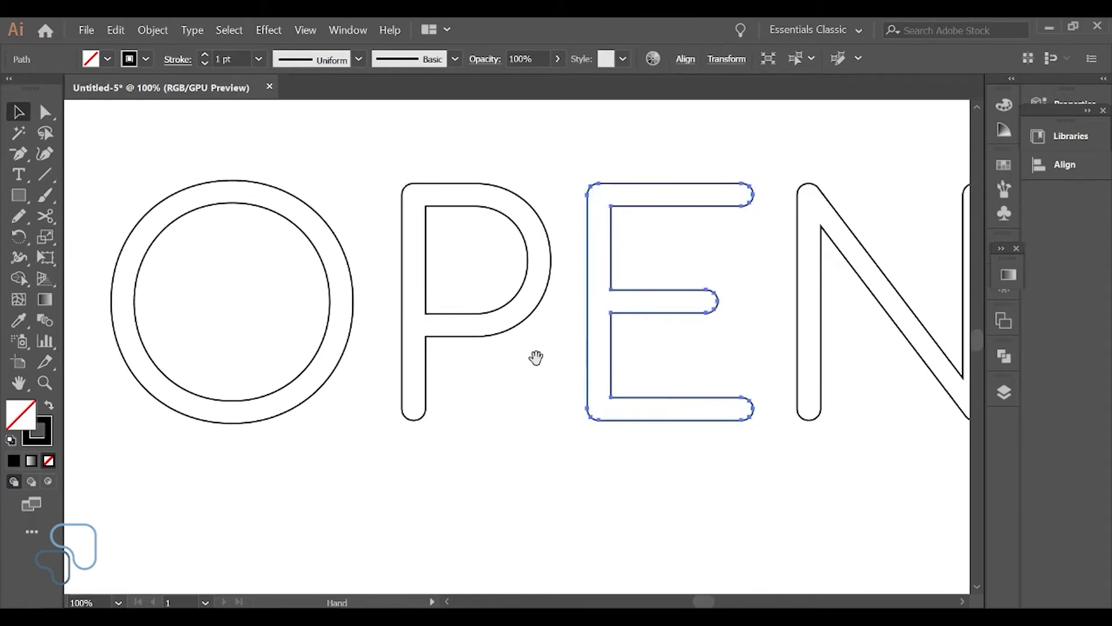
# - Cut the outline of the N's left stem with the Scissors tool at the ends of its two straight sides
pyautogui.moveTo(534, 355); pyautogui.dragTo(464, 363)
pyautogui.press('space')
pyautogui.moveTo(602, 412); pyautogui.dragTo(396, 419)
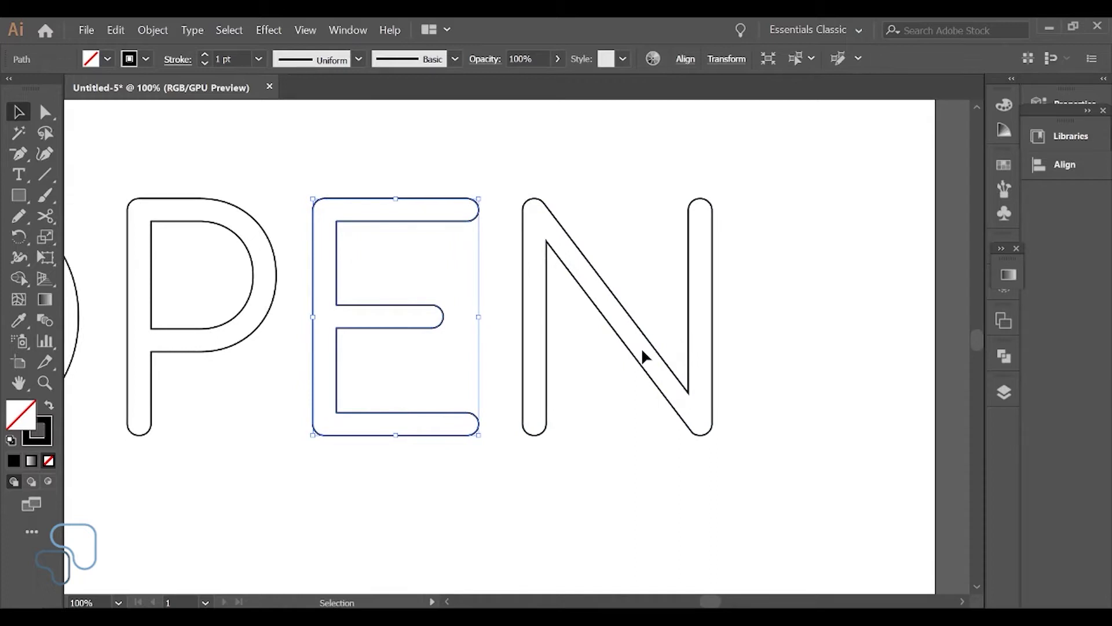
pyautogui.press('space')
pyautogui.moveTo(638, 352); pyautogui.dragTo(601, 365)
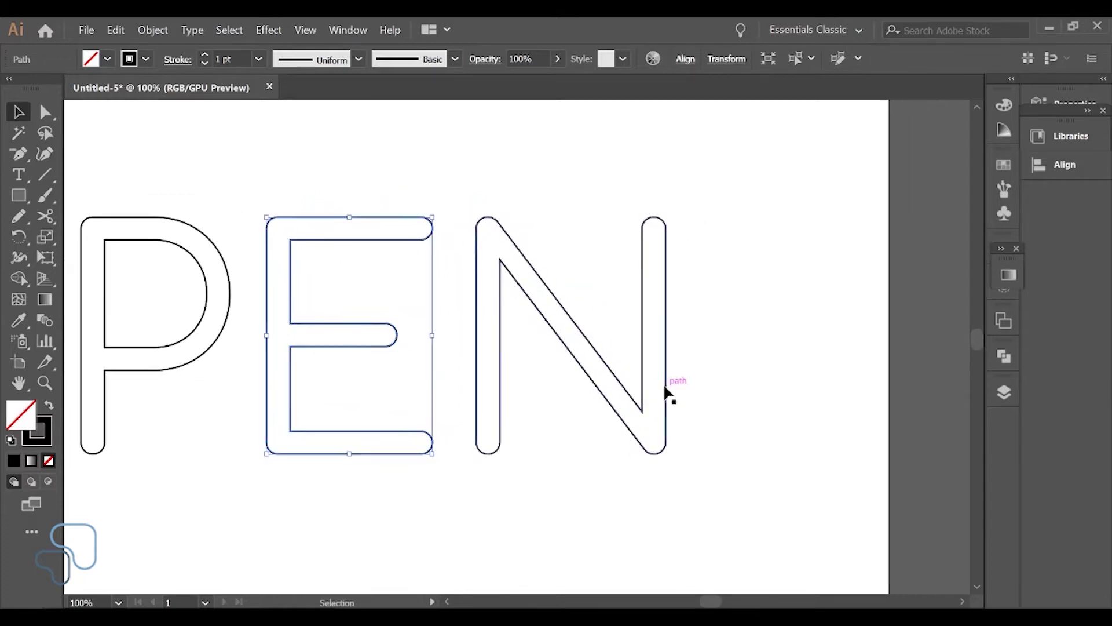
pyautogui.hotkey('ctrl', '+')
pyautogui.press('space')
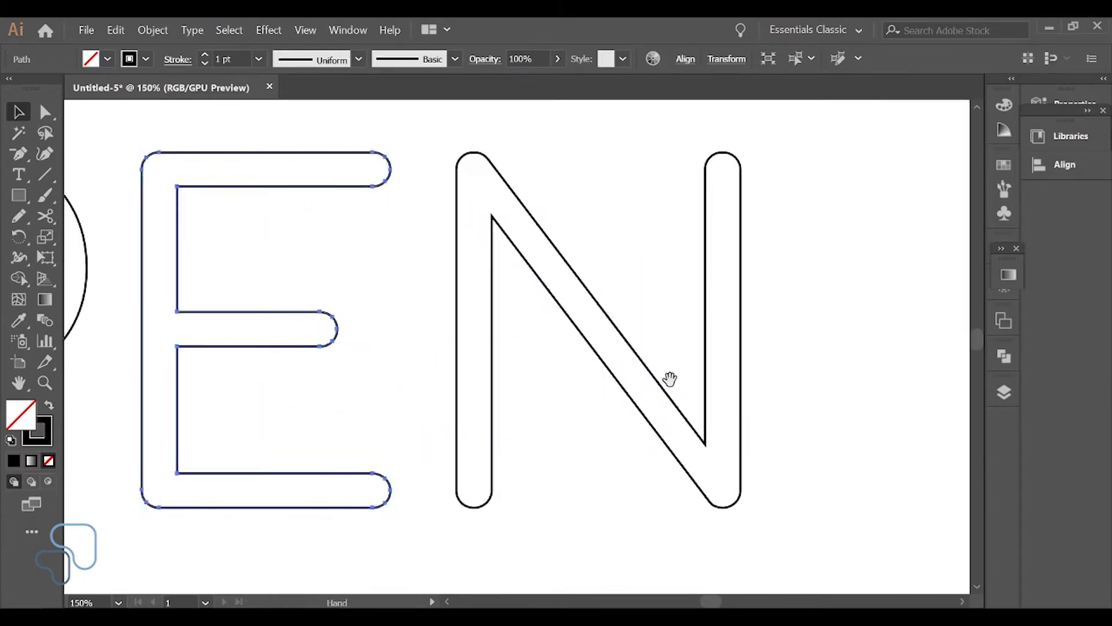
pyautogui.moveTo(666, 378); pyautogui.dragTo(598, 367)
pyautogui.press('c')
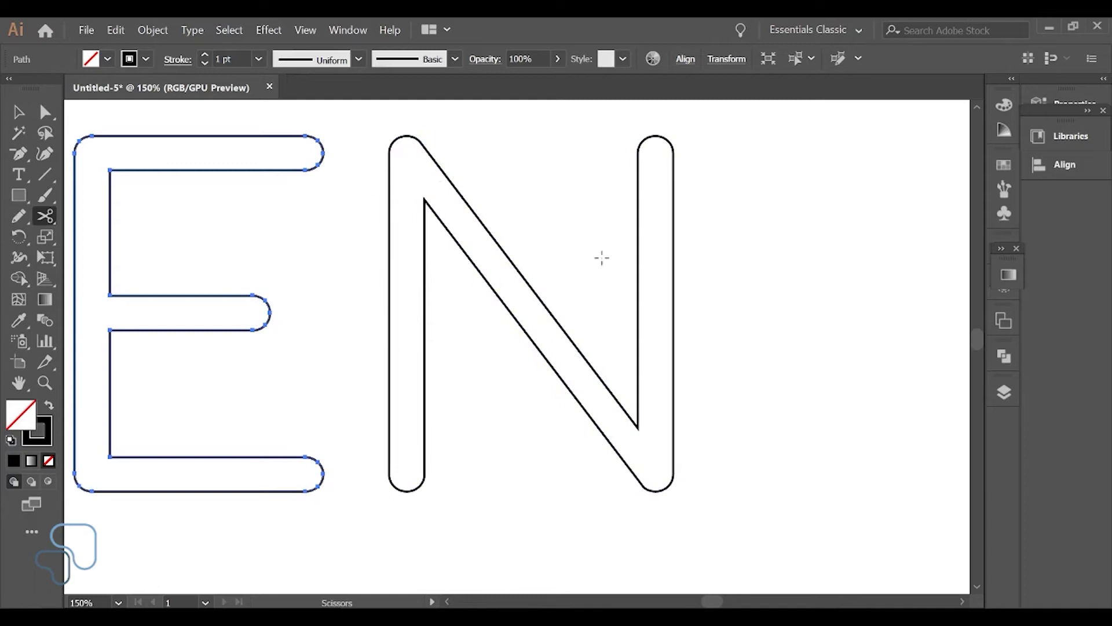
pyautogui.click(390, 472)
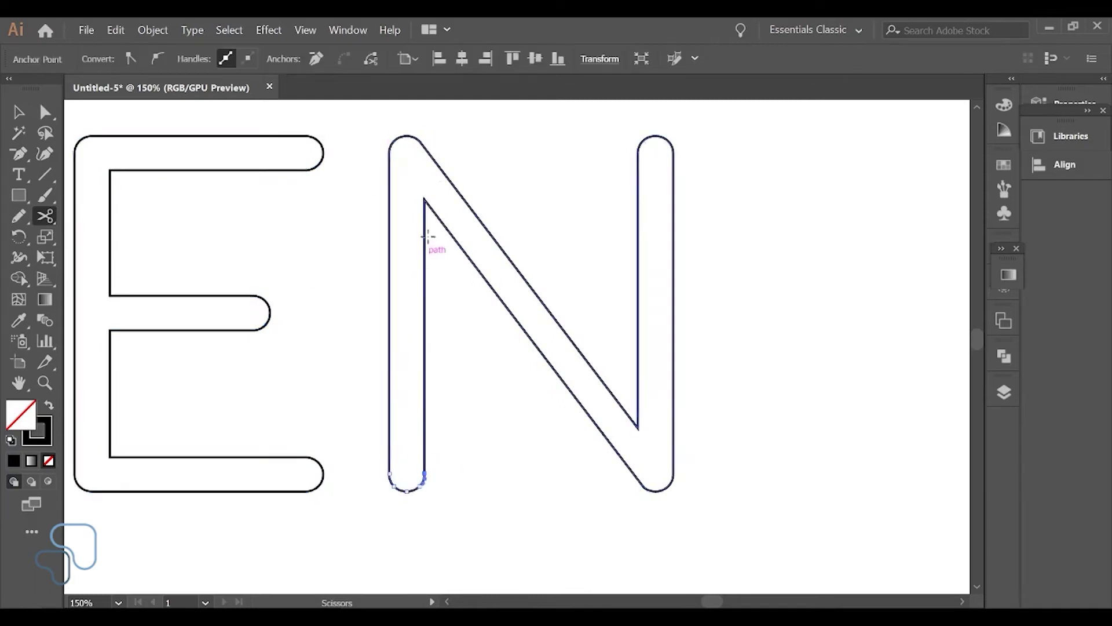
pyautogui.click(425, 199)
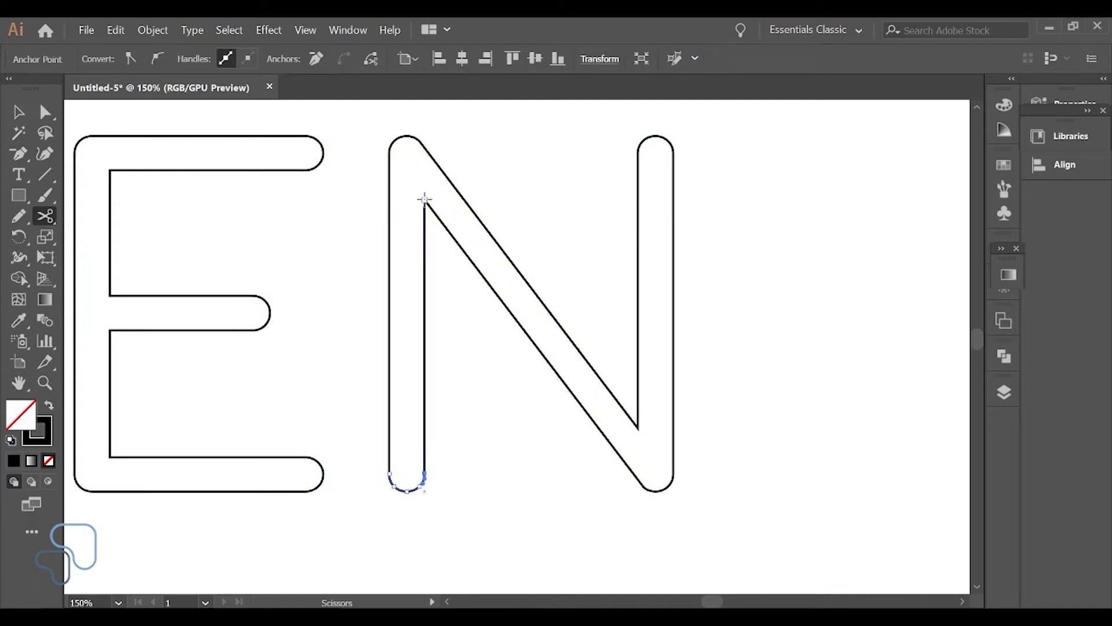
pyautogui.click(390, 151)
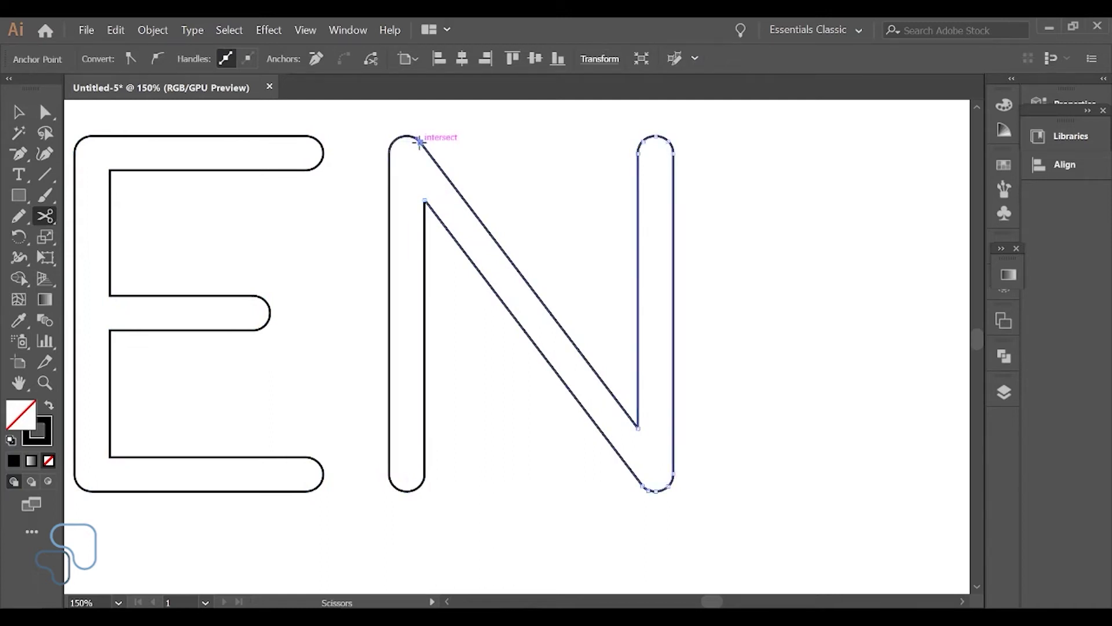
# - Cut both edges of the N's diagonal near its upper end and at the lower inner corner level with the Scissors tool
pyautogui.click(449, 232)
pyautogui.click(475, 212)
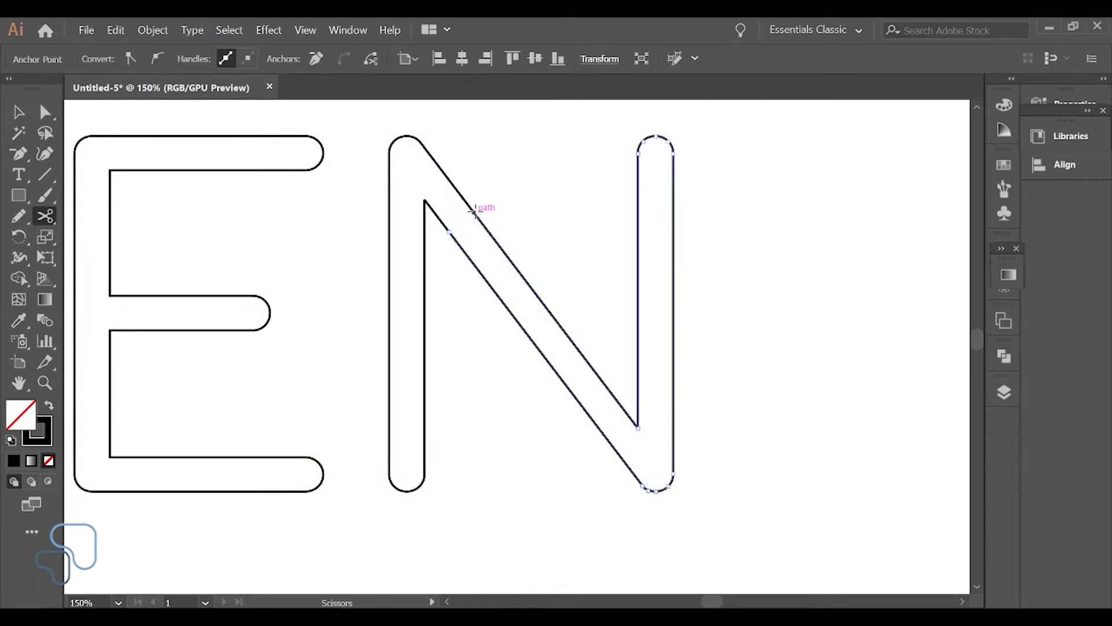
pyautogui.click(615, 450)
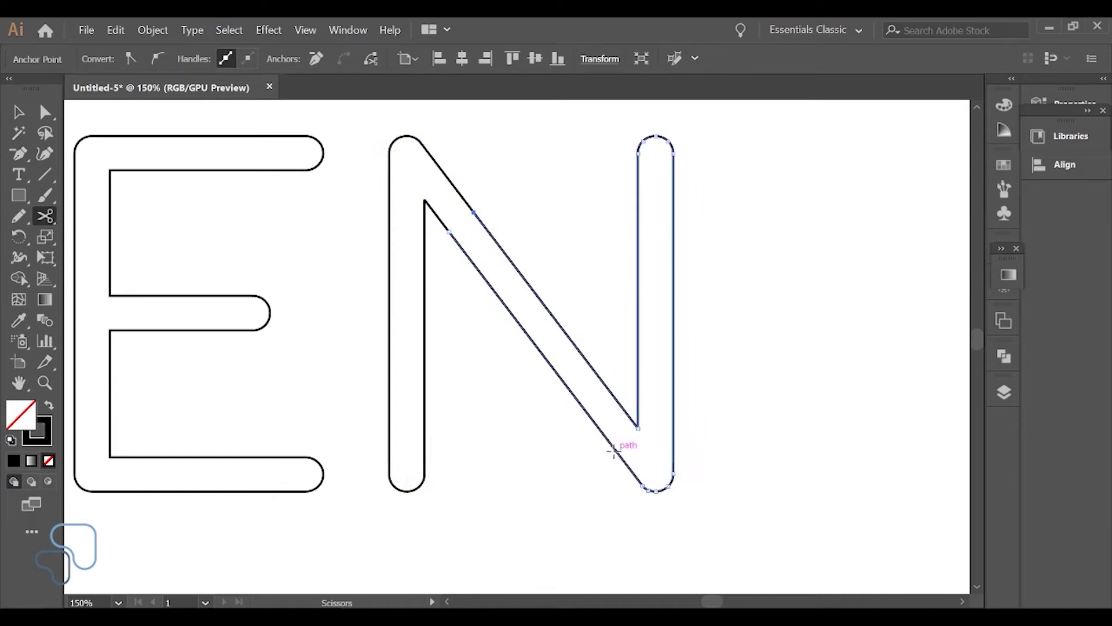
pyautogui.click(637, 427)
# - Cut the outline of the N's right stem where its straight sides meet the rounded top and bottom ends
pyautogui.click(643, 486)
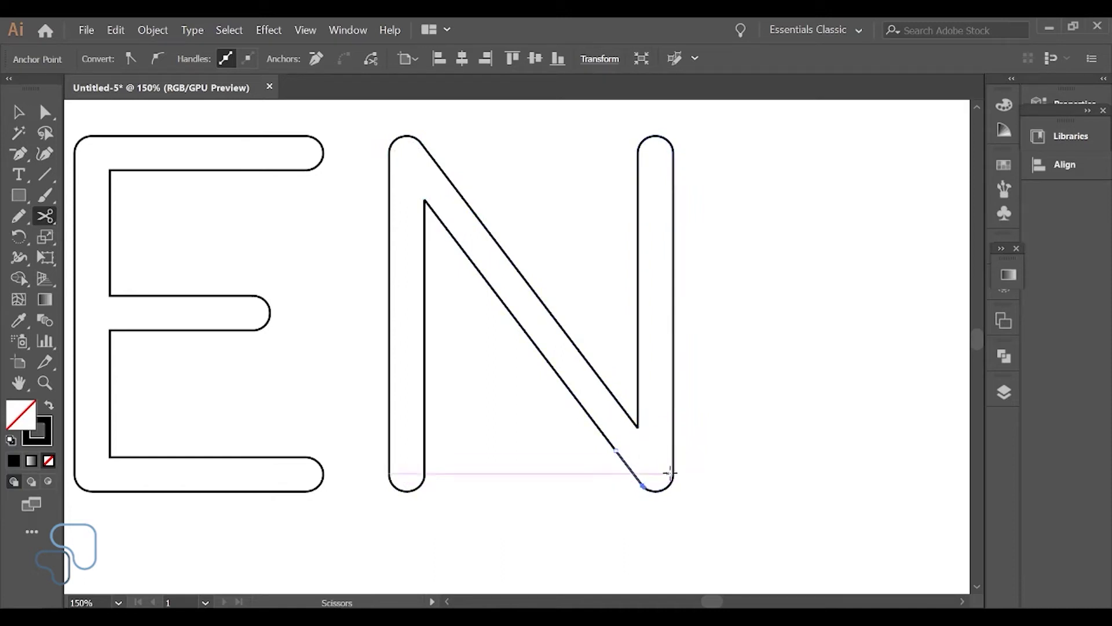
pyautogui.click(673, 474)
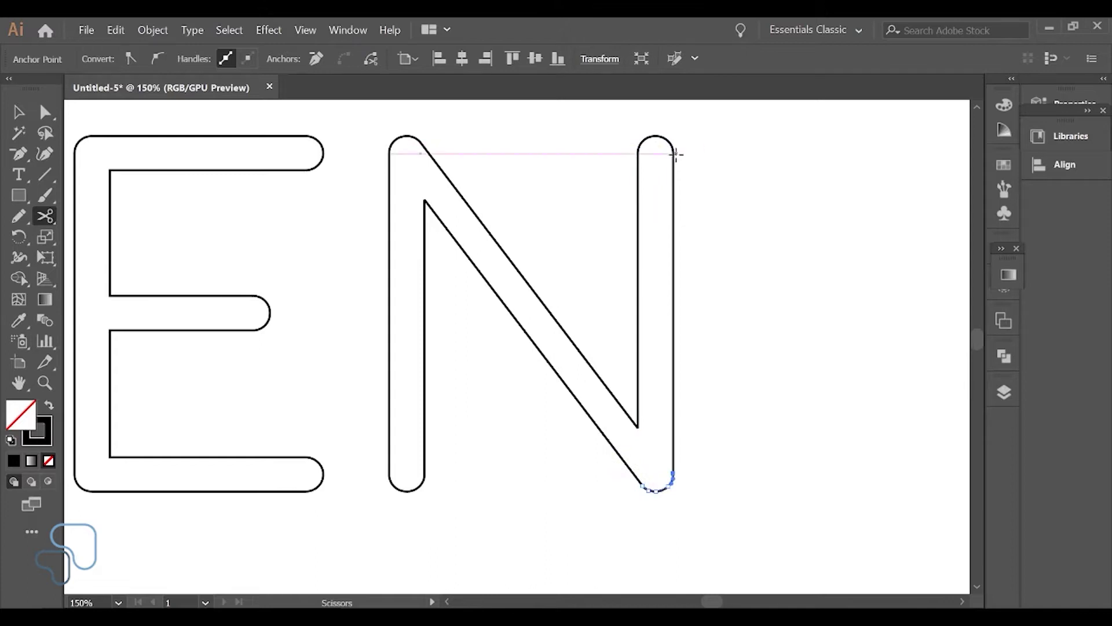
pyautogui.click(673, 152)
pyautogui.click(638, 151)
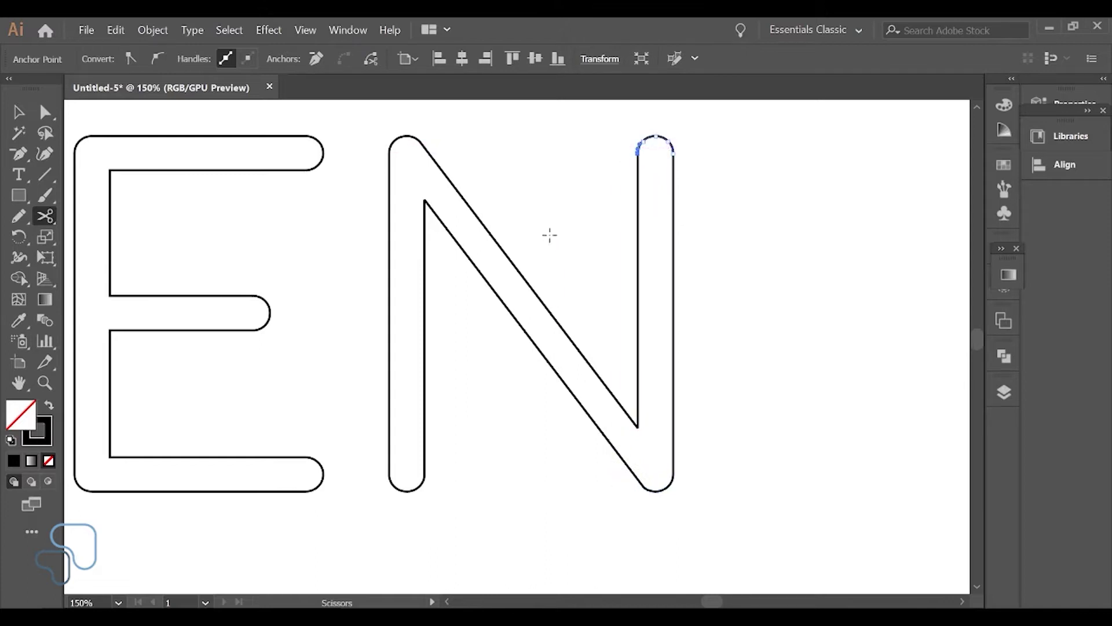
# - Check that the cut sides of the N's right stem and diagonal can be selected as separate segments
pyautogui.press('v')
pyautogui.click(672, 277)
pyautogui.click(637, 296)
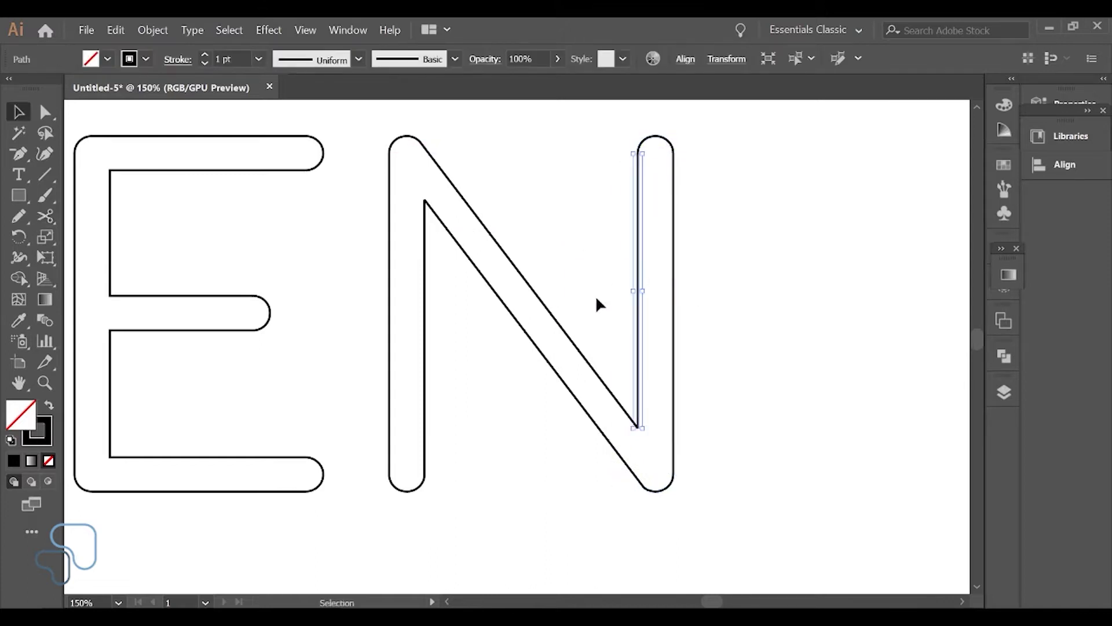
pyautogui.moveTo(538, 273); pyautogui.dragTo(519, 257)
pyautogui.click(680, 281)
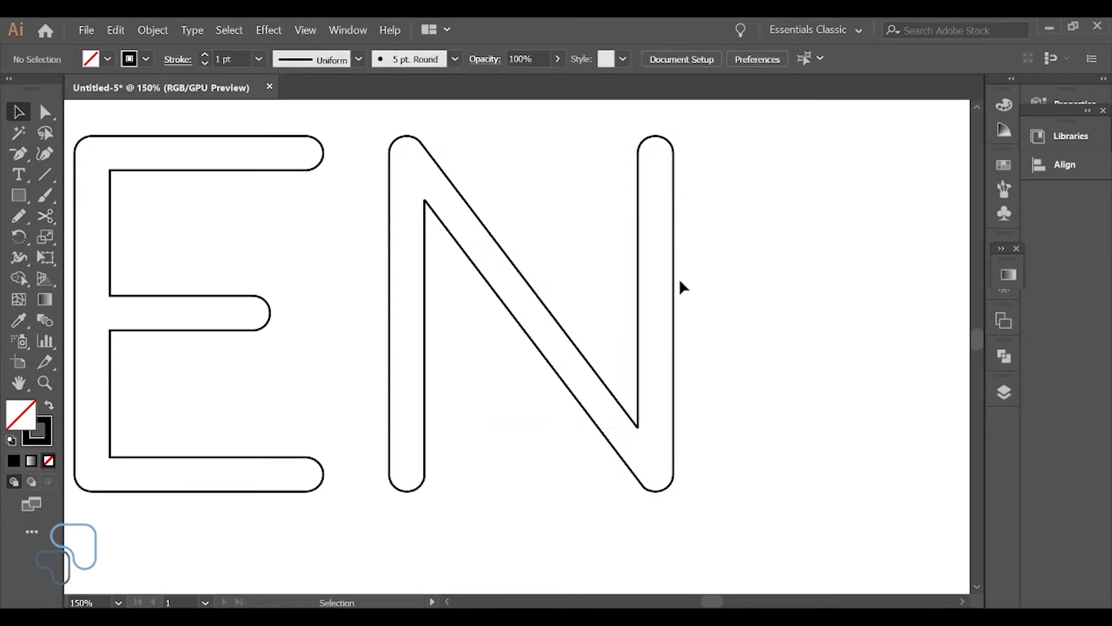
# - Configure the blend options to use Specified Steps spacing with 1 step
pyautogui.click(156, 30)
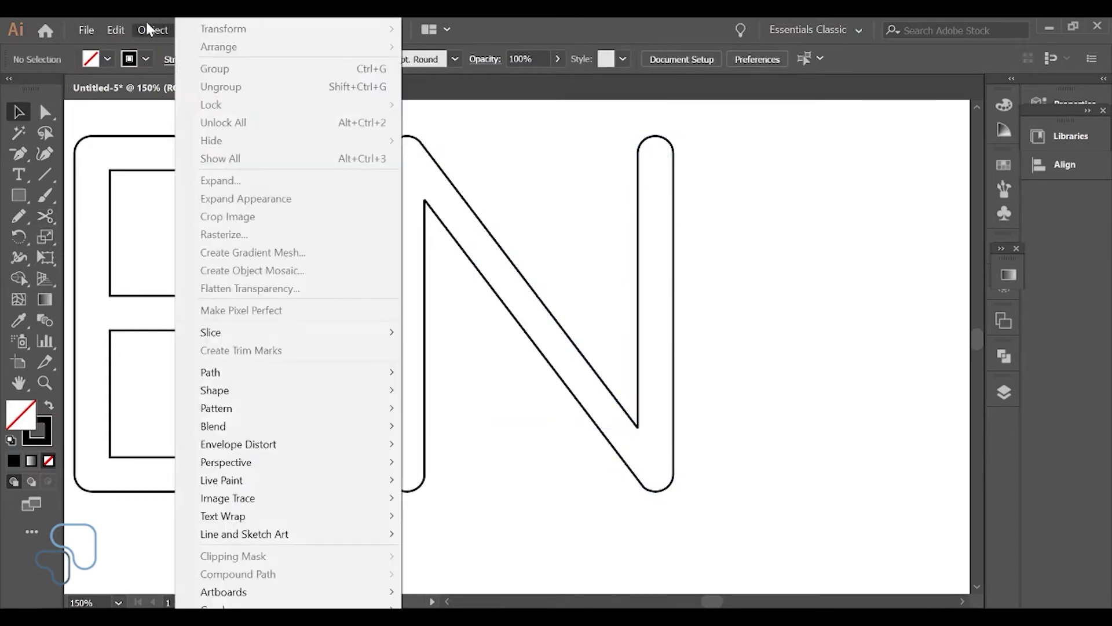
pyautogui.click(745, 329)
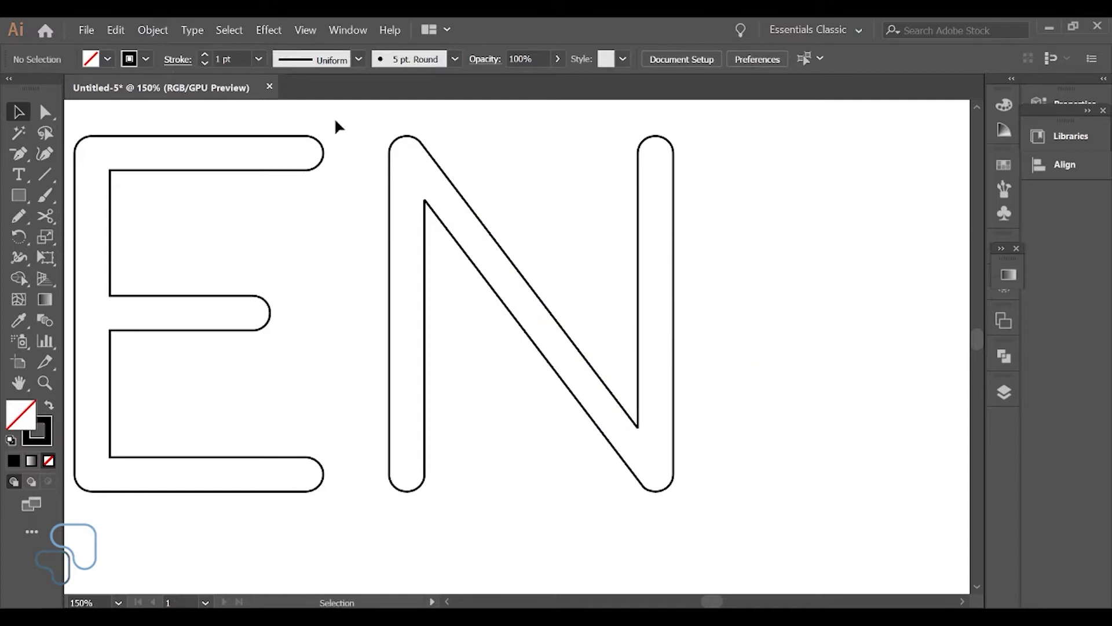
pyautogui.click(152, 30)
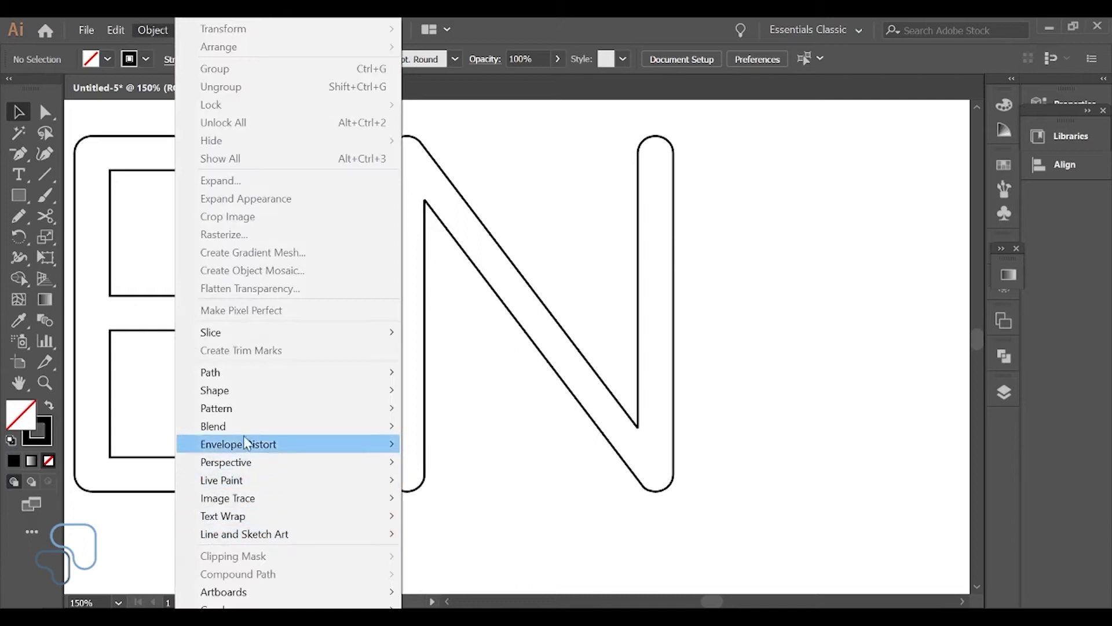
pyautogui.moveTo(243, 434)
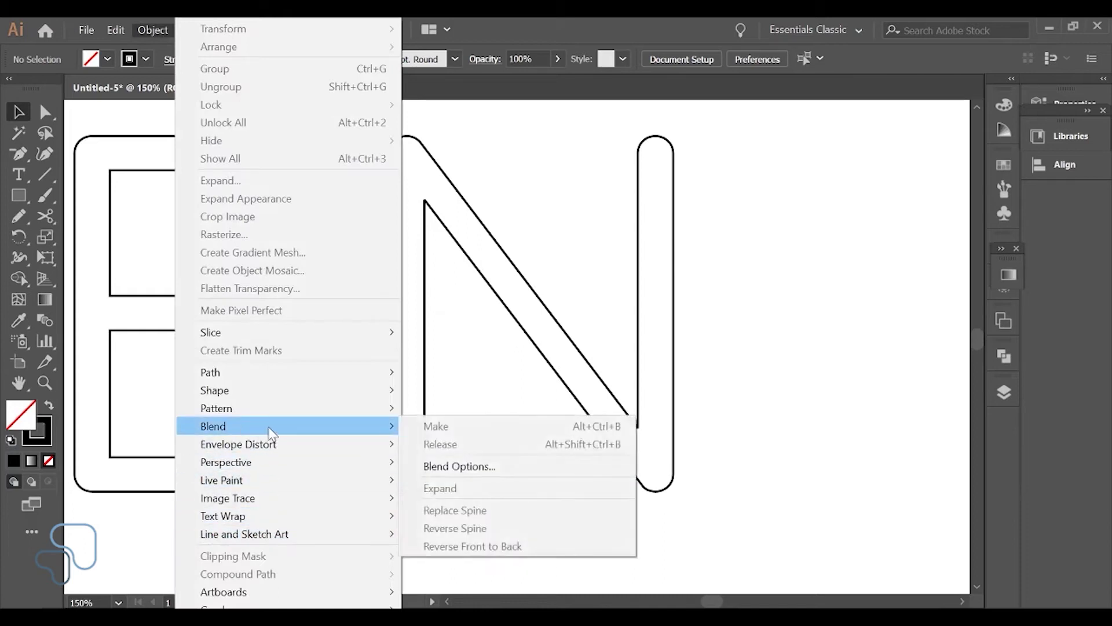
pyautogui.click(447, 467)
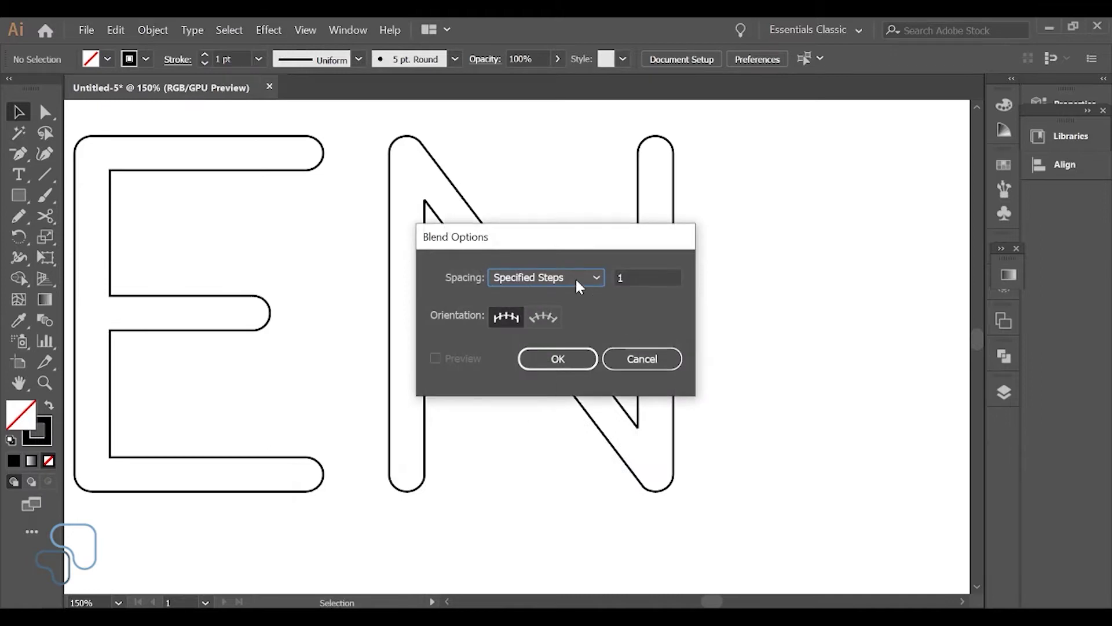
pyautogui.click(568, 274)
pyautogui.click(551, 293)
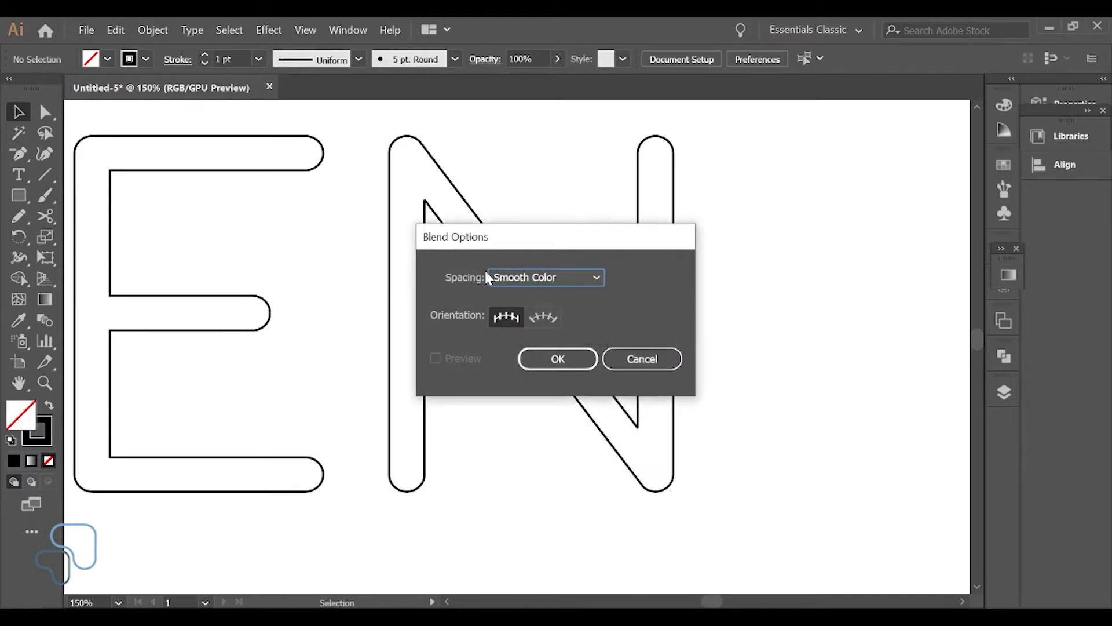
pyautogui.click(551, 280)
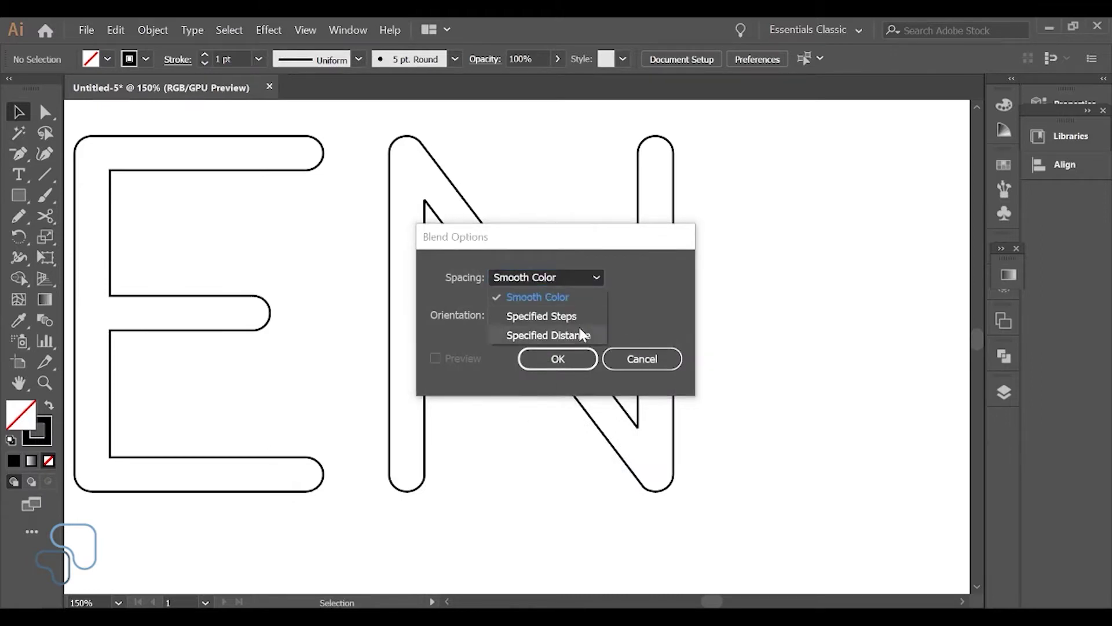
pyautogui.click(560, 316)
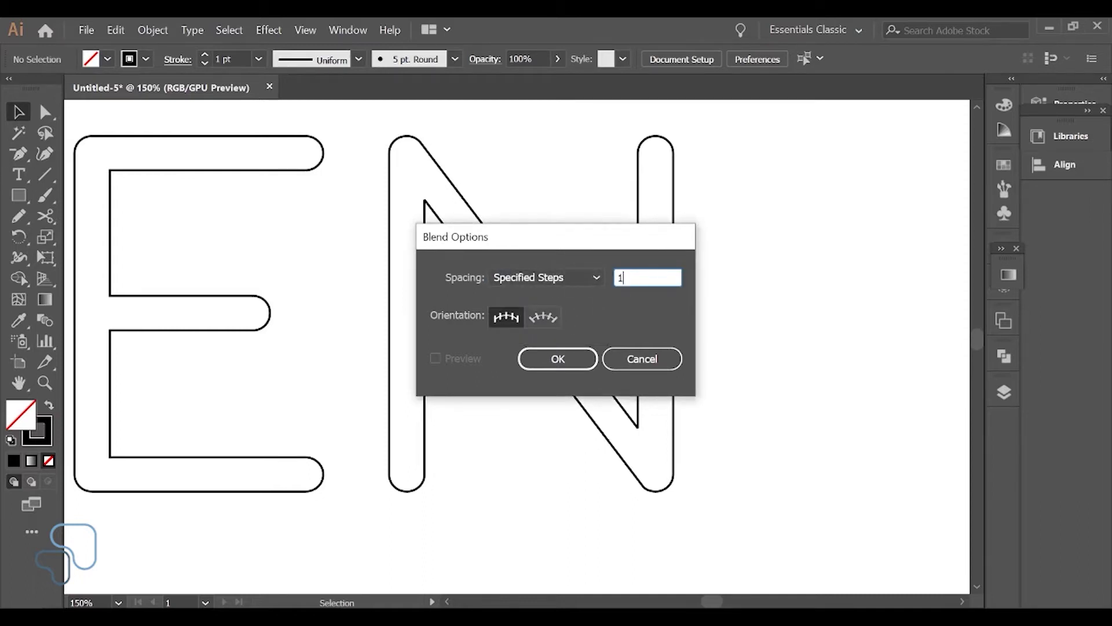
pyautogui.click(557, 360)
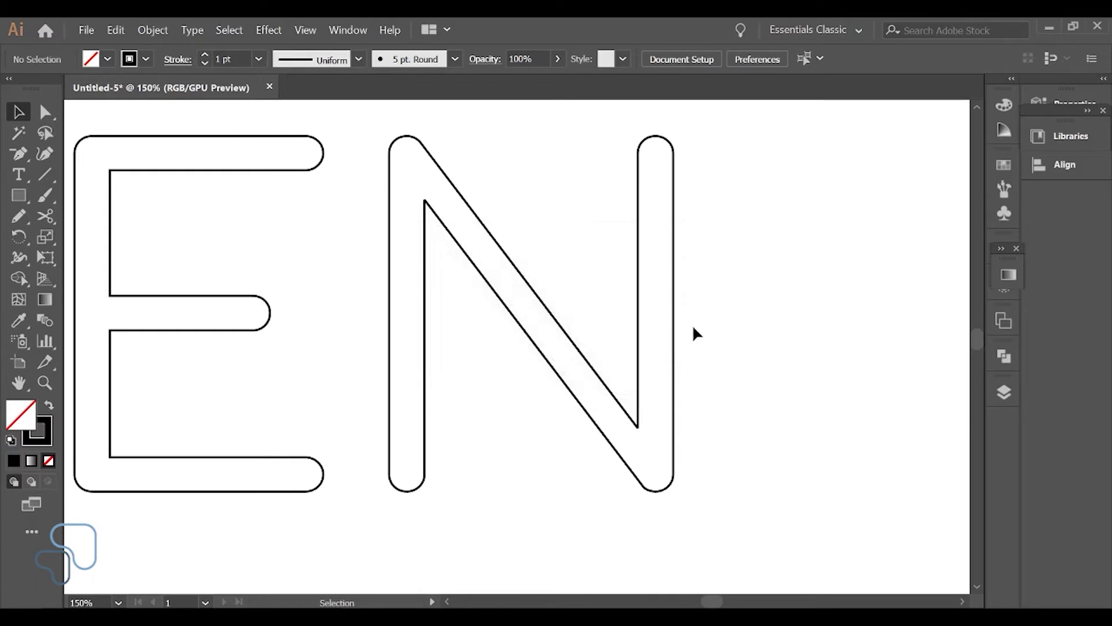
# - Blend the two straight sides of the N's right stem to generate a centre line between them
pyautogui.moveTo(703, 286); pyautogui.dragTo(599, 231)
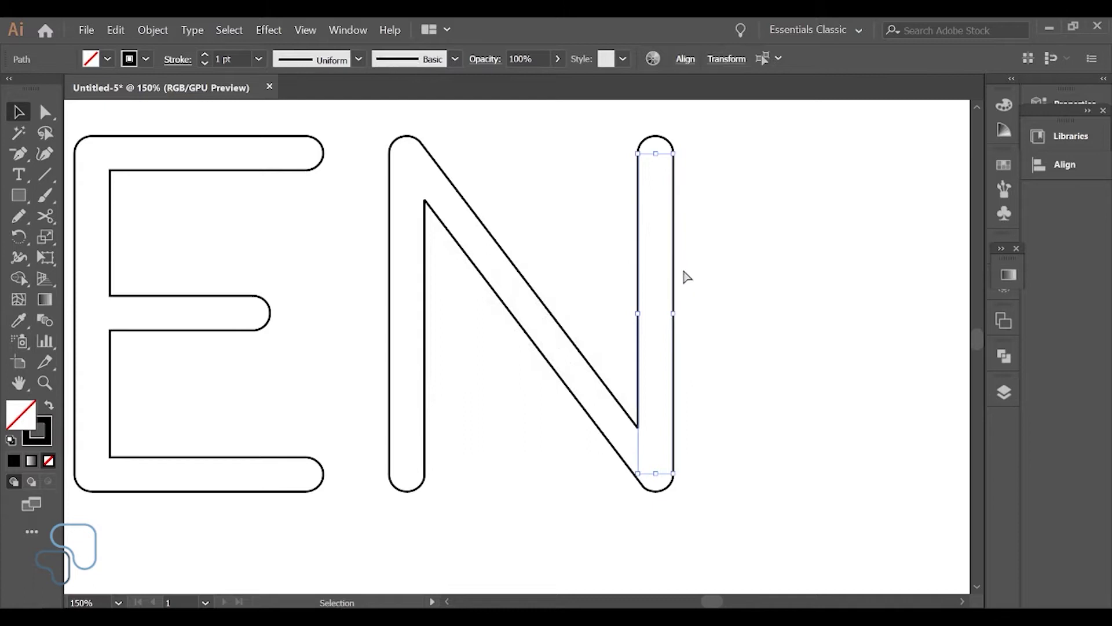
pyautogui.press('a')
pyautogui.hotkey('ctrl', 'alt', 'b')
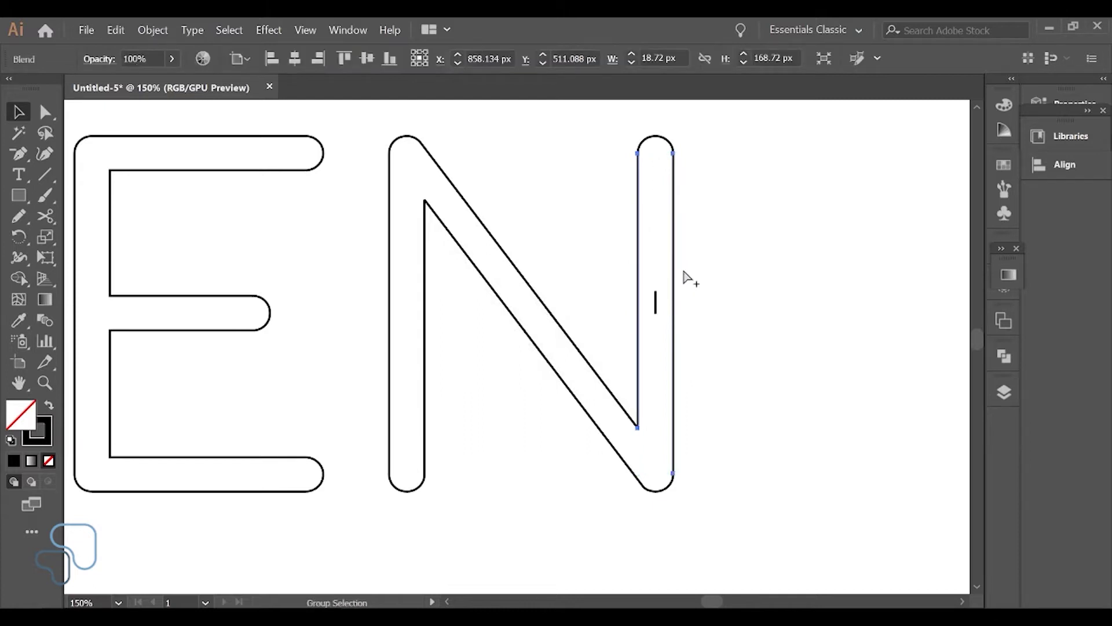
# - Create blends between the two edges of the N's diagonal and between the two sides of its left stem
pyautogui.press('v')
pyautogui.moveTo(574, 307); pyautogui.dragTo(457, 243)
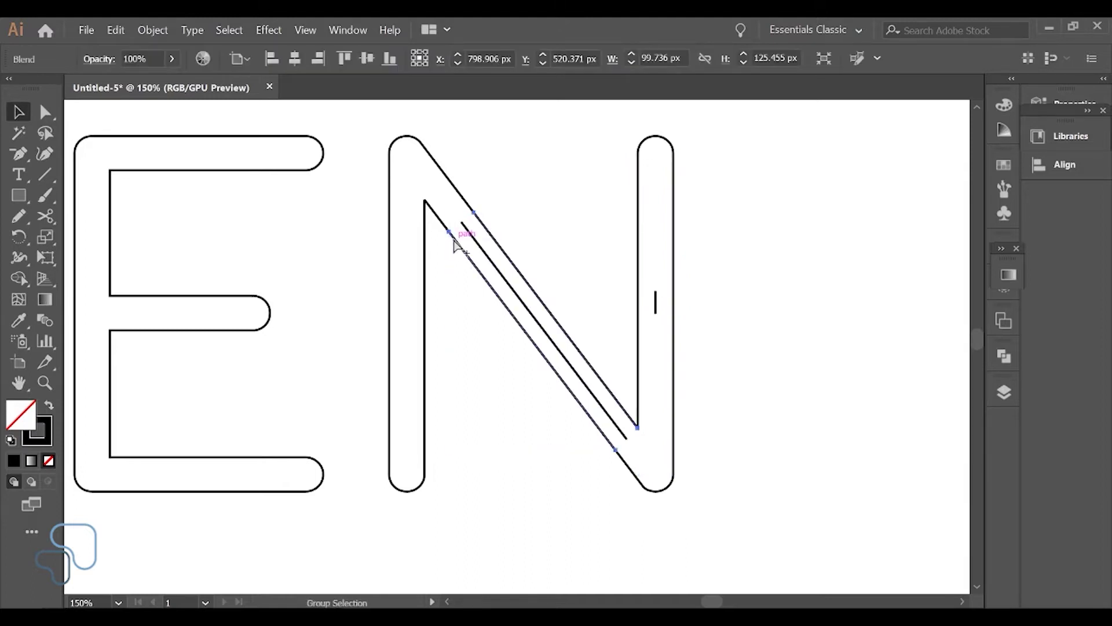
pyautogui.moveTo(434, 353); pyautogui.dragTo(345, 316)
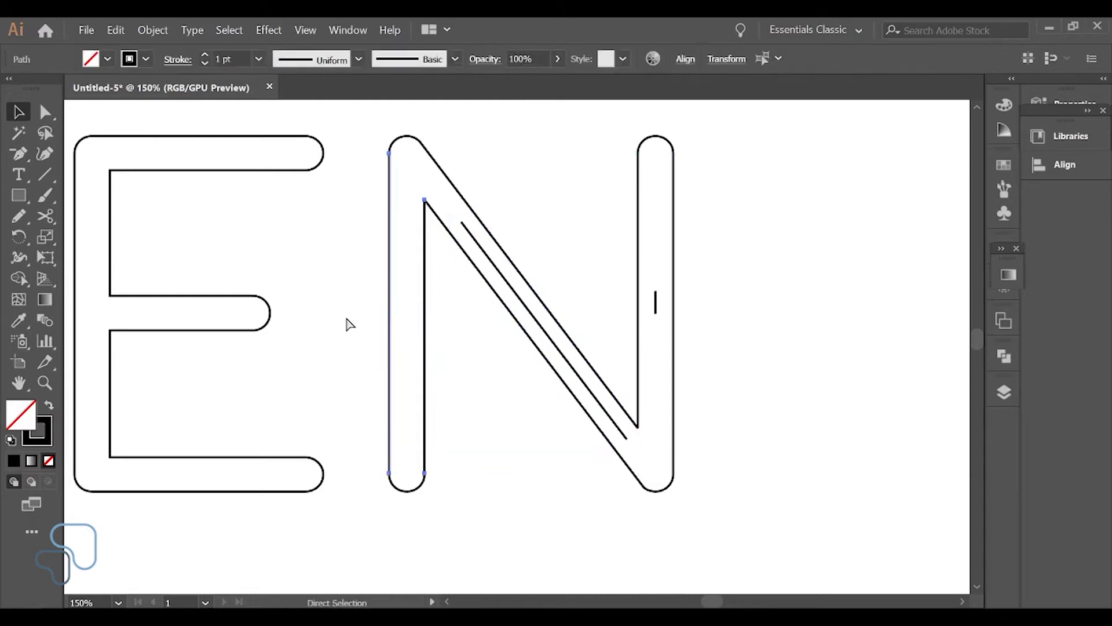
pyautogui.hotkey('ctrl', 'alt', 'b')
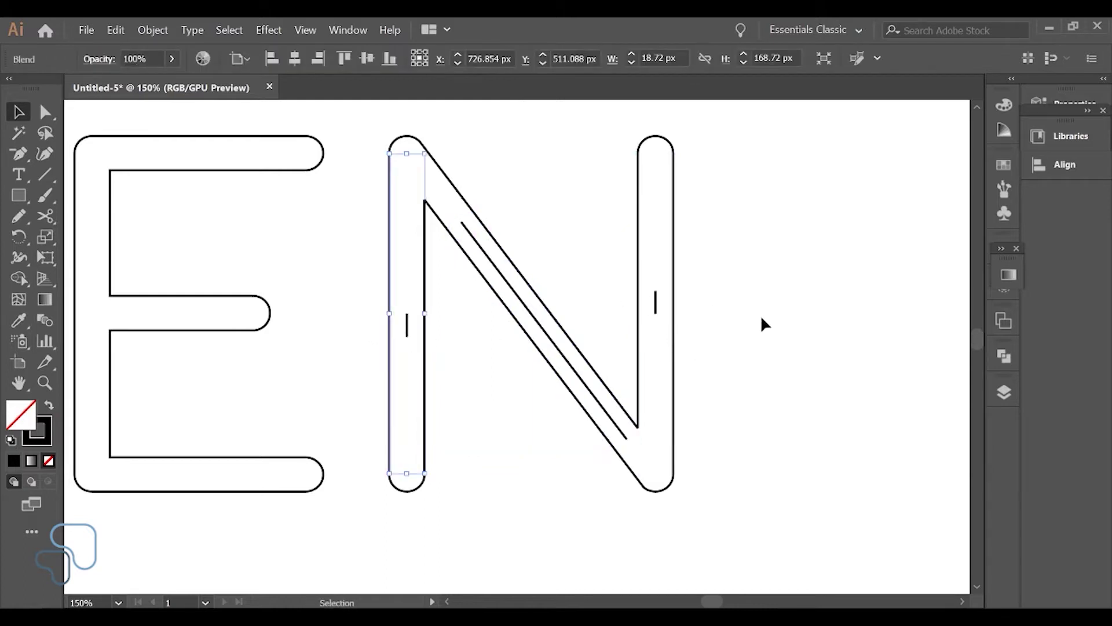
pyautogui.click(663, 169)
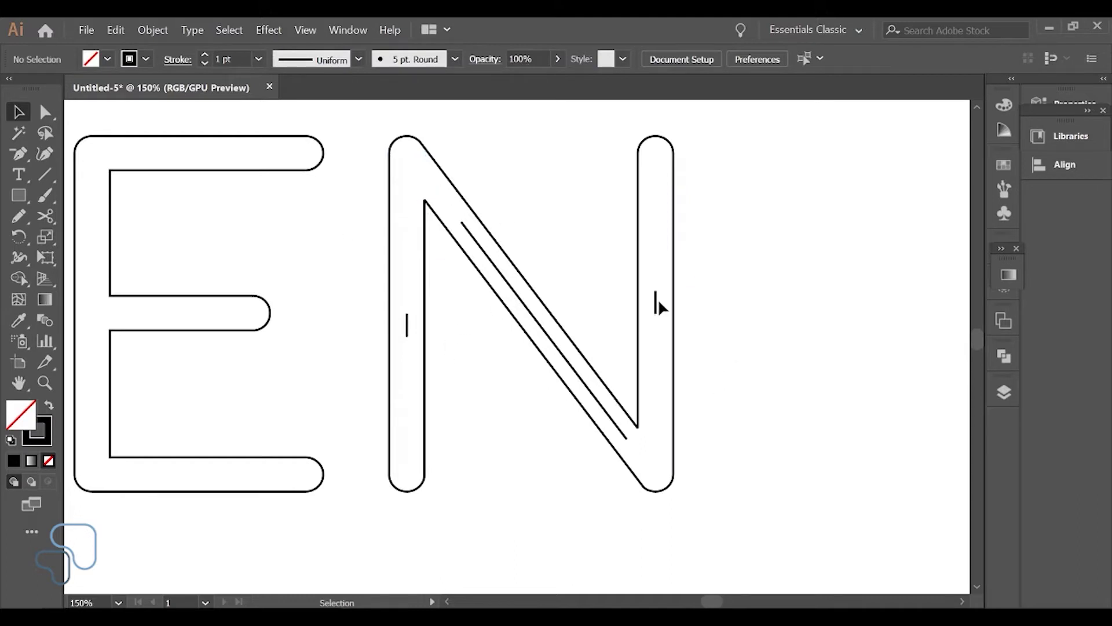
# - Expand the three blends of the N and ungroup them into individual paths
pyautogui.moveTo(729, 325); pyautogui.dragTo(399, 260)
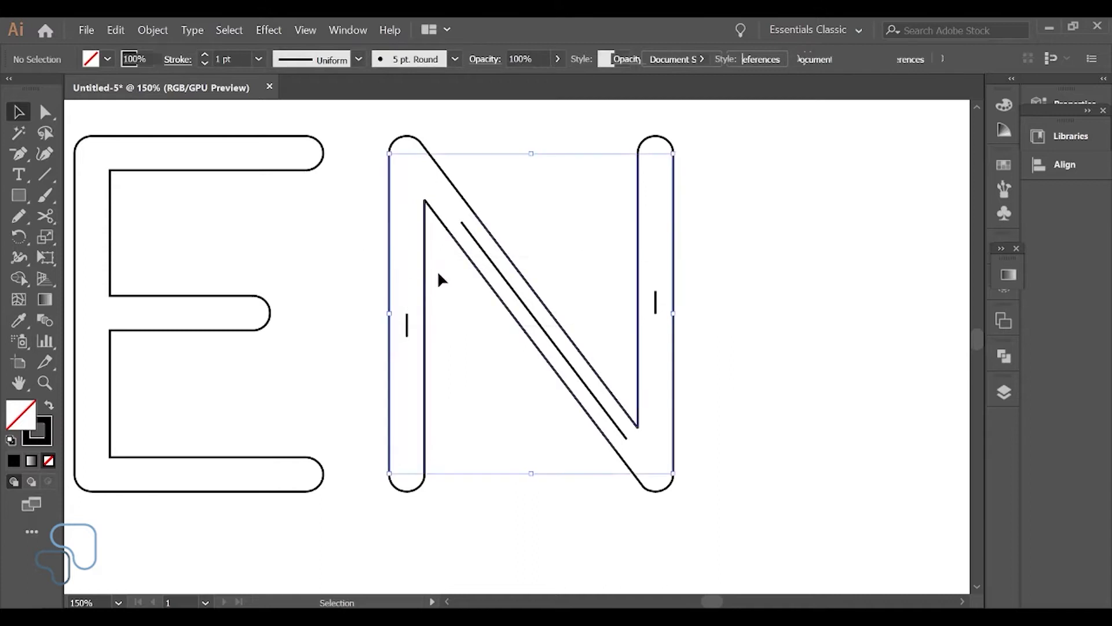
pyautogui.click(155, 32)
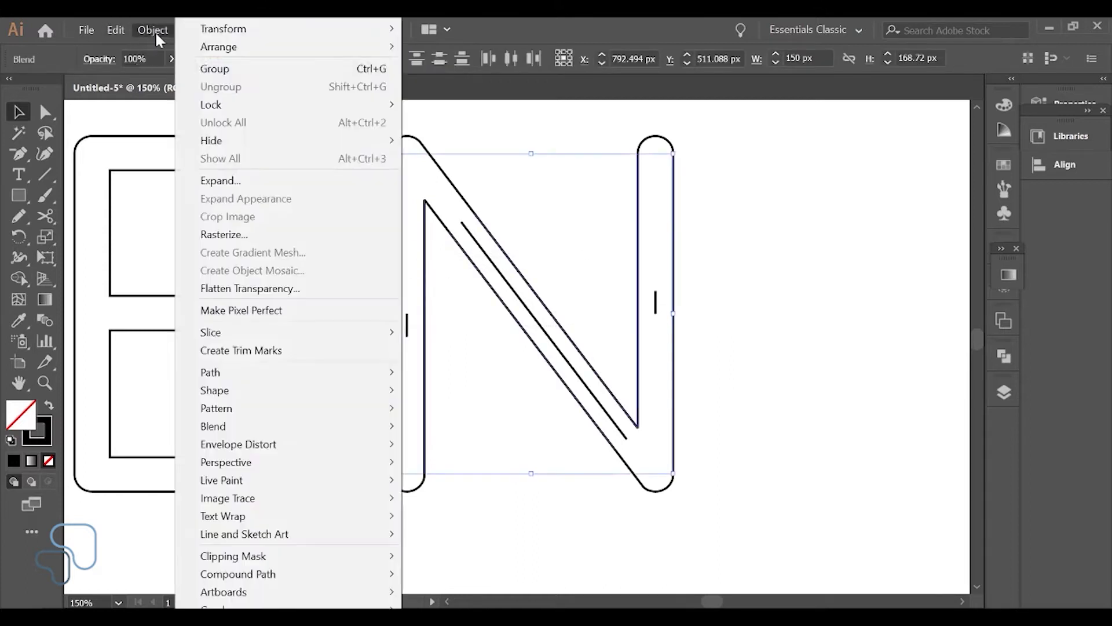
pyautogui.click(225, 181)
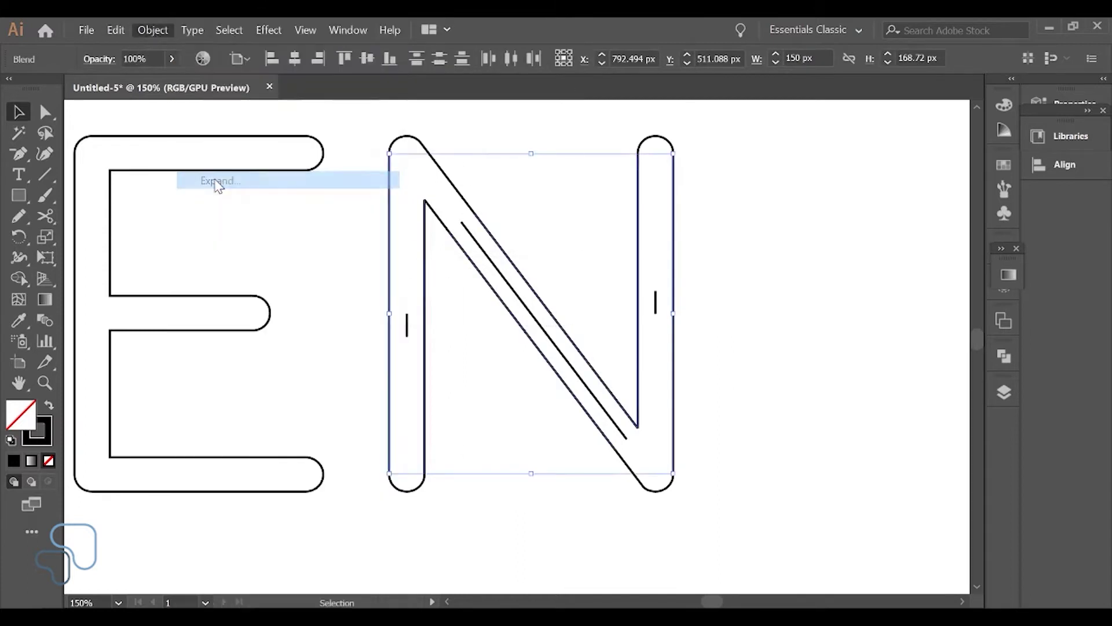
pyautogui.click(513, 425)
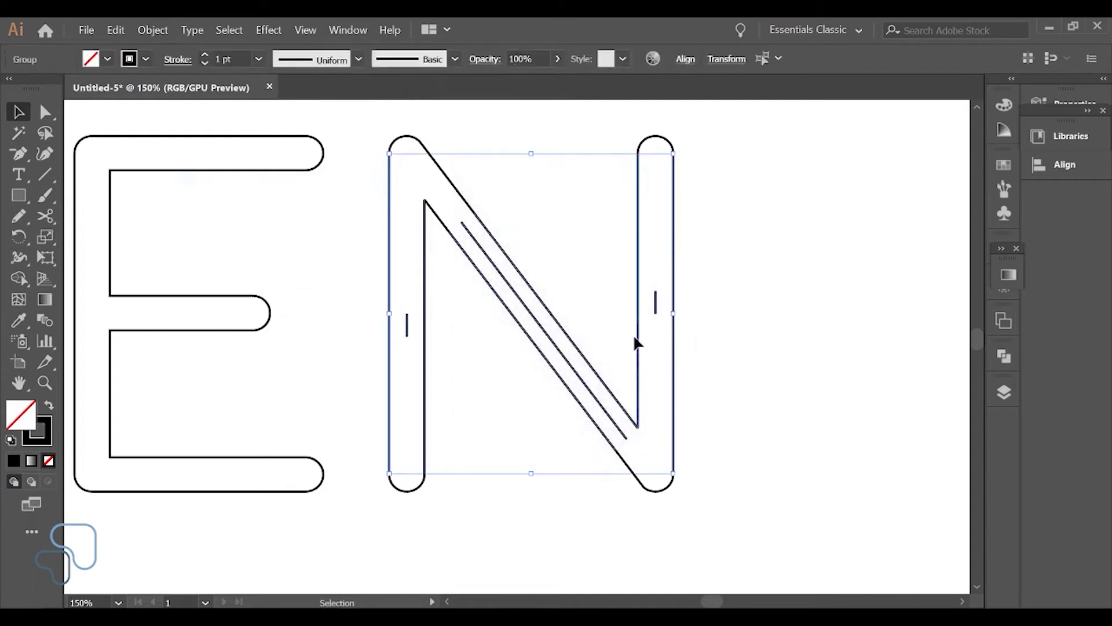
pyautogui.rightClick(637, 336)
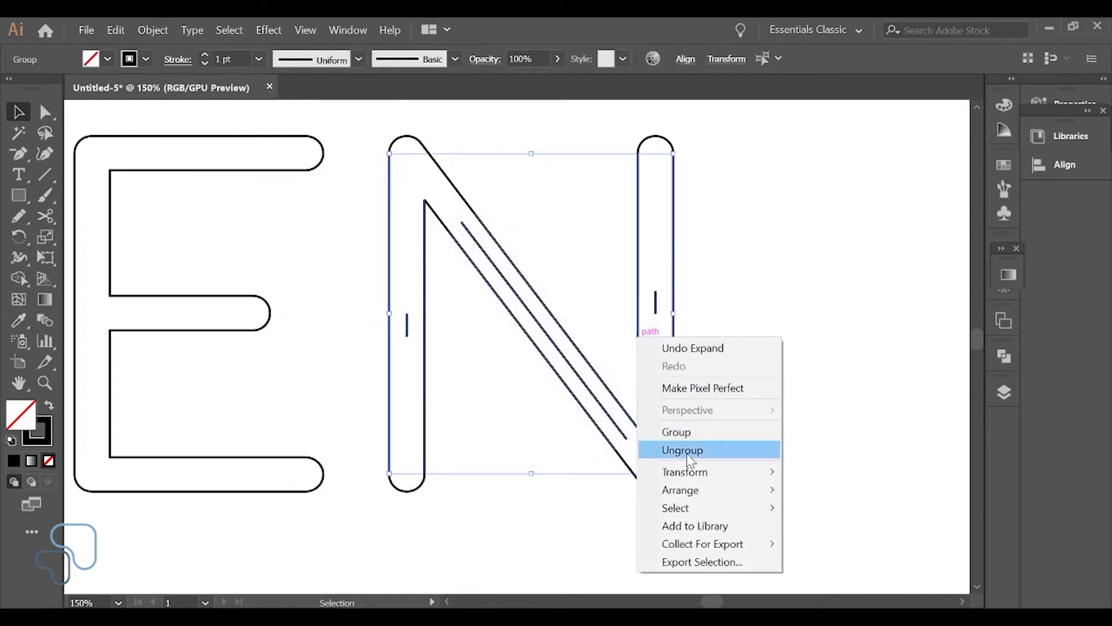
pyautogui.click(689, 451)
pyautogui.click(745, 407)
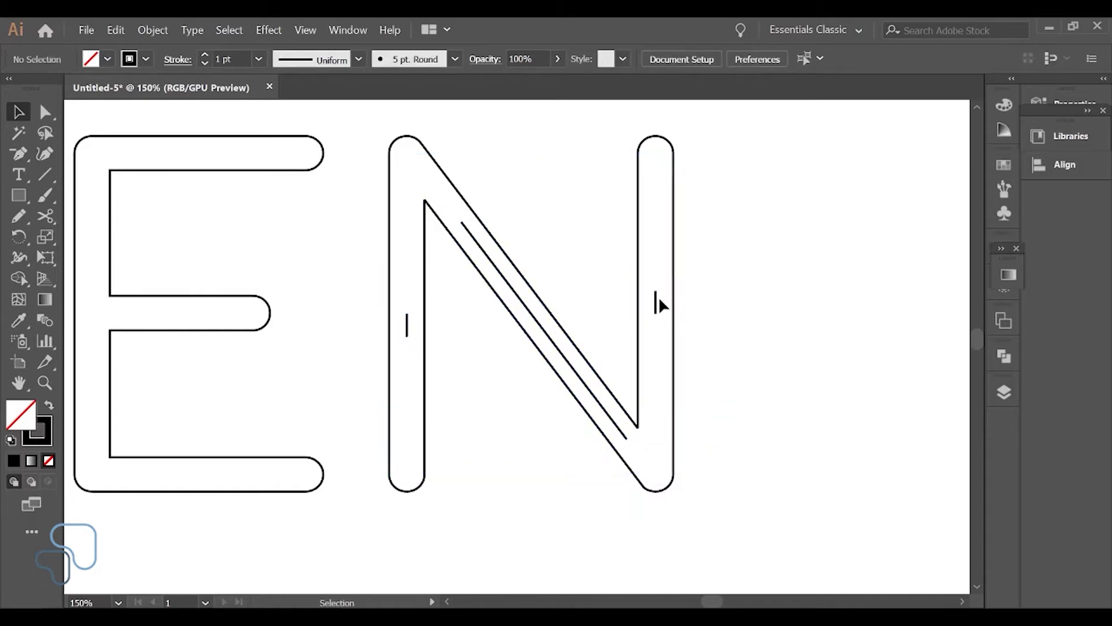
# - Select the N's centre lines individually to check that they are separate paths
pyautogui.click(548, 340)
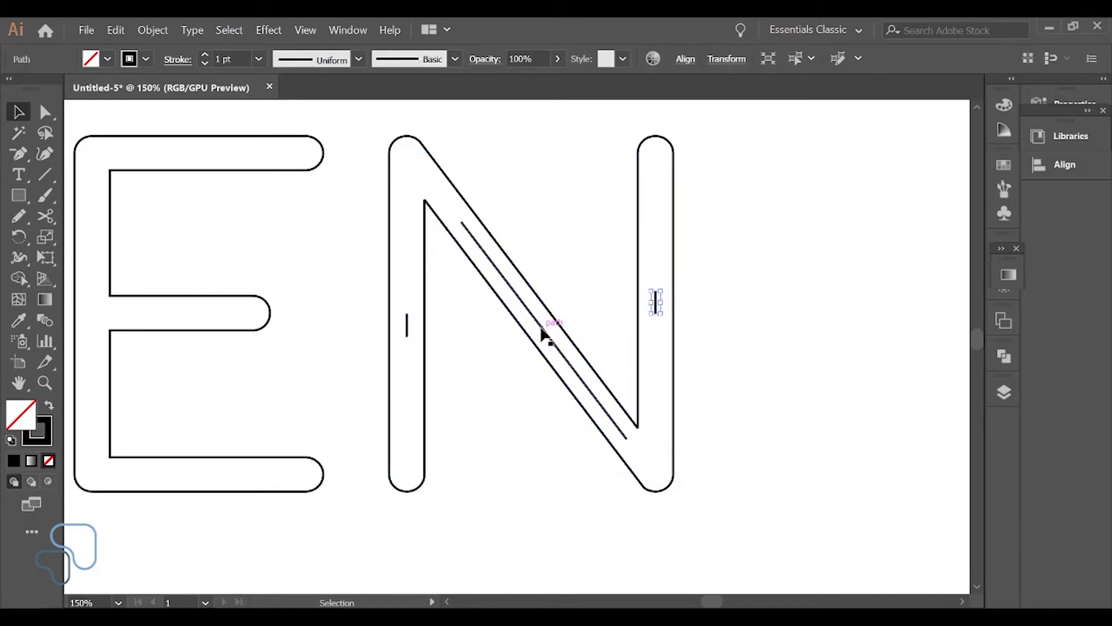
pyautogui.click(406, 324)
pyautogui.click(731, 339)
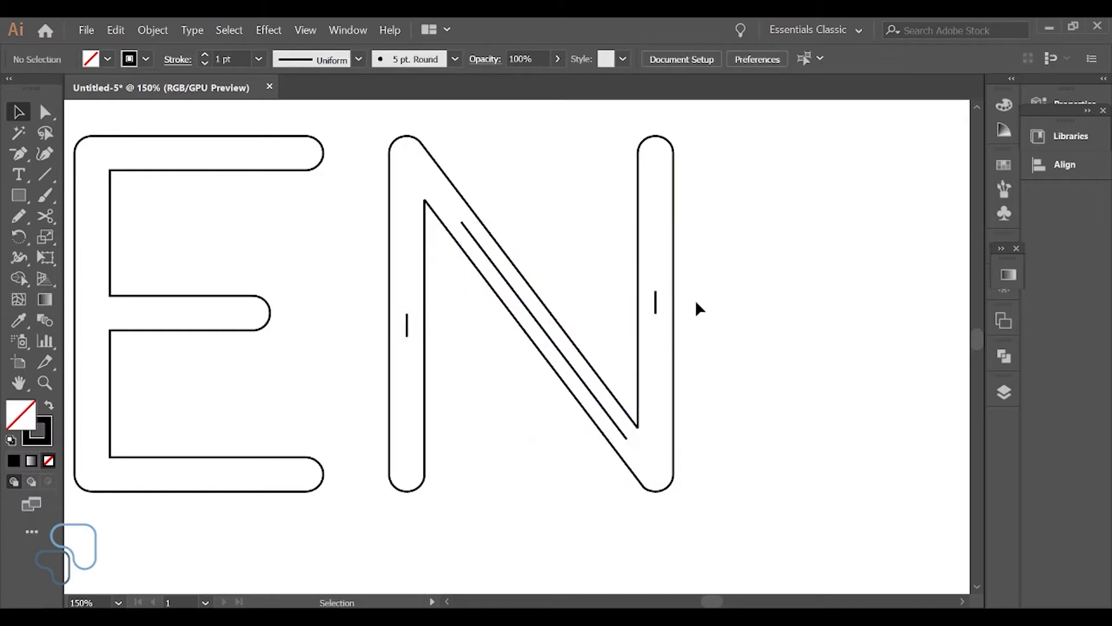
# - With Smart Guides on, extend the upper end of the N's diagonal centre line to its intersection with the left stem's axis
pyautogui.press('a')
pyautogui.click(462, 223)
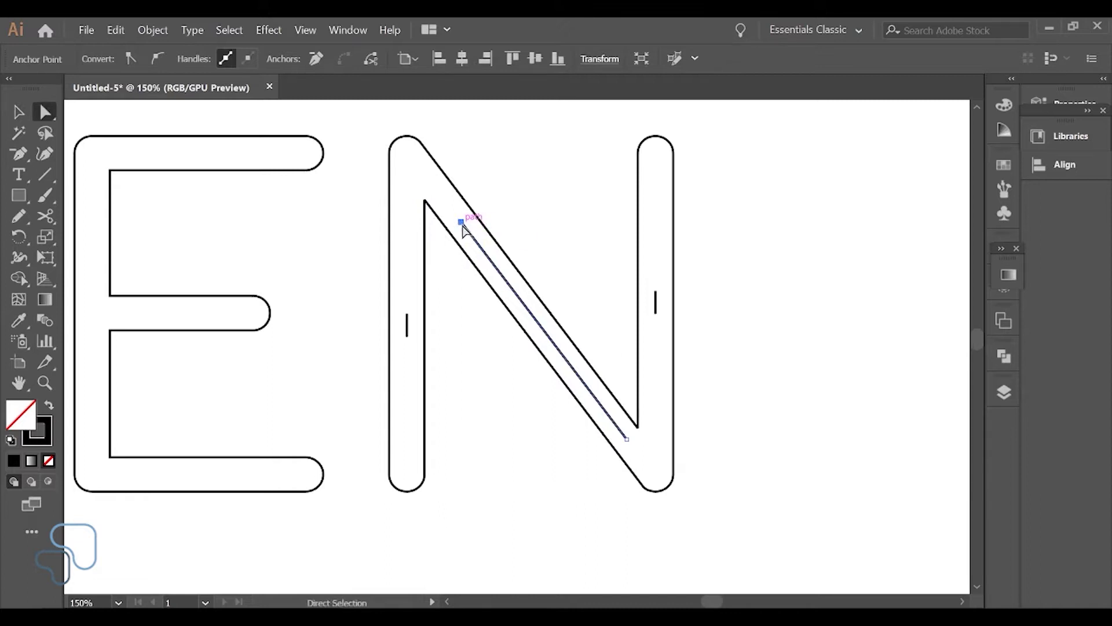
pyautogui.moveTo(463, 226); pyautogui.dragTo(462, 225)
pyautogui.click(299, 32)
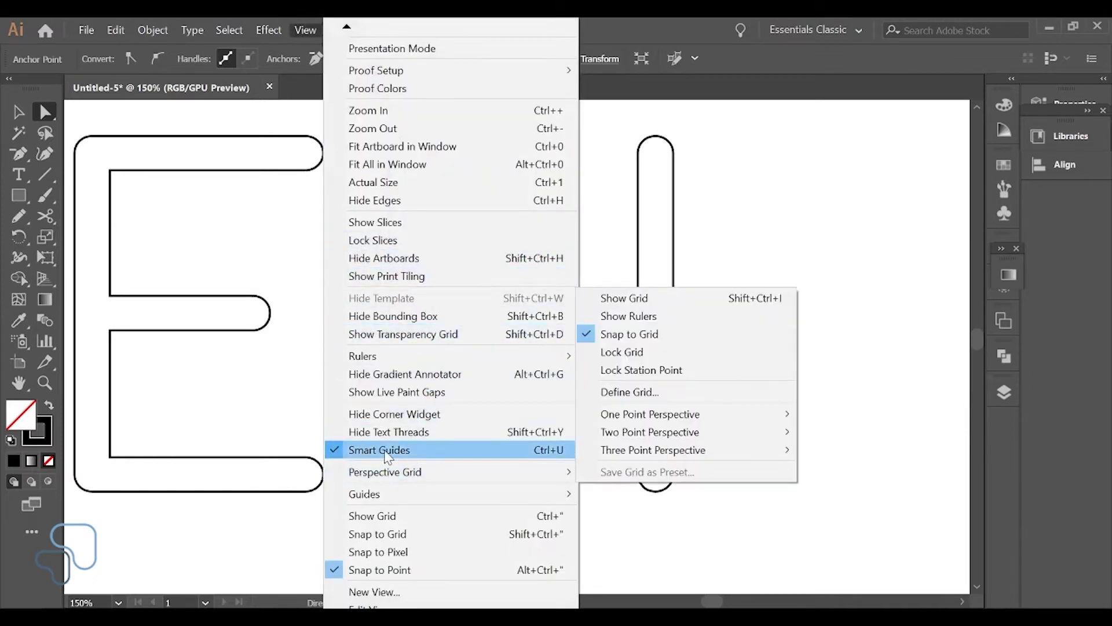
pyautogui.click(341, 451)
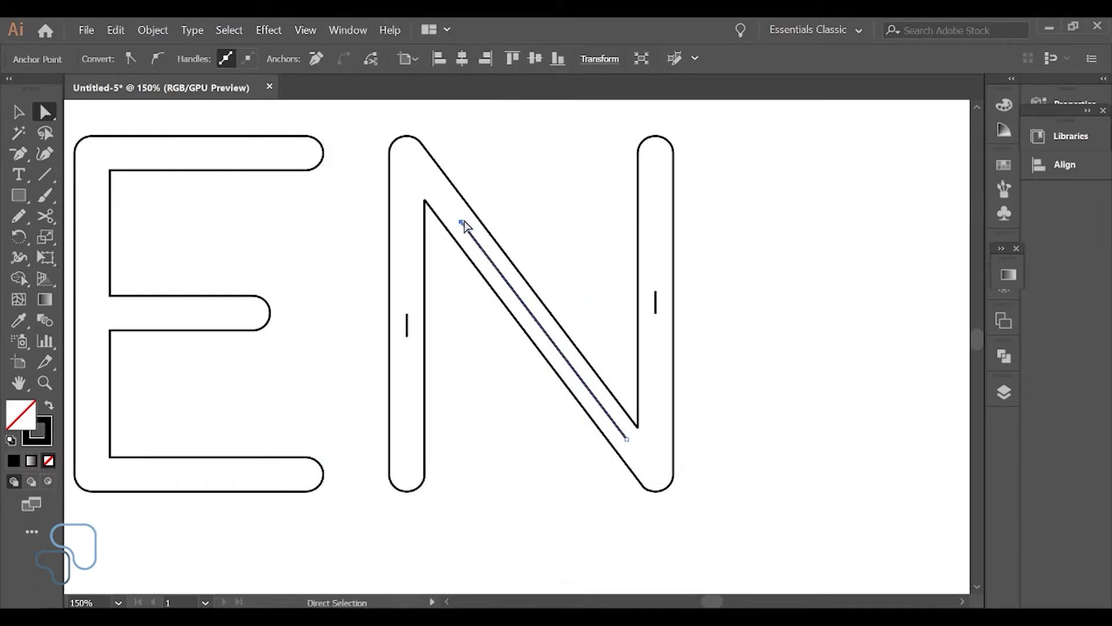
pyautogui.click(462, 222)
pyautogui.moveTo(462, 223); pyautogui.dragTo(435, 190)
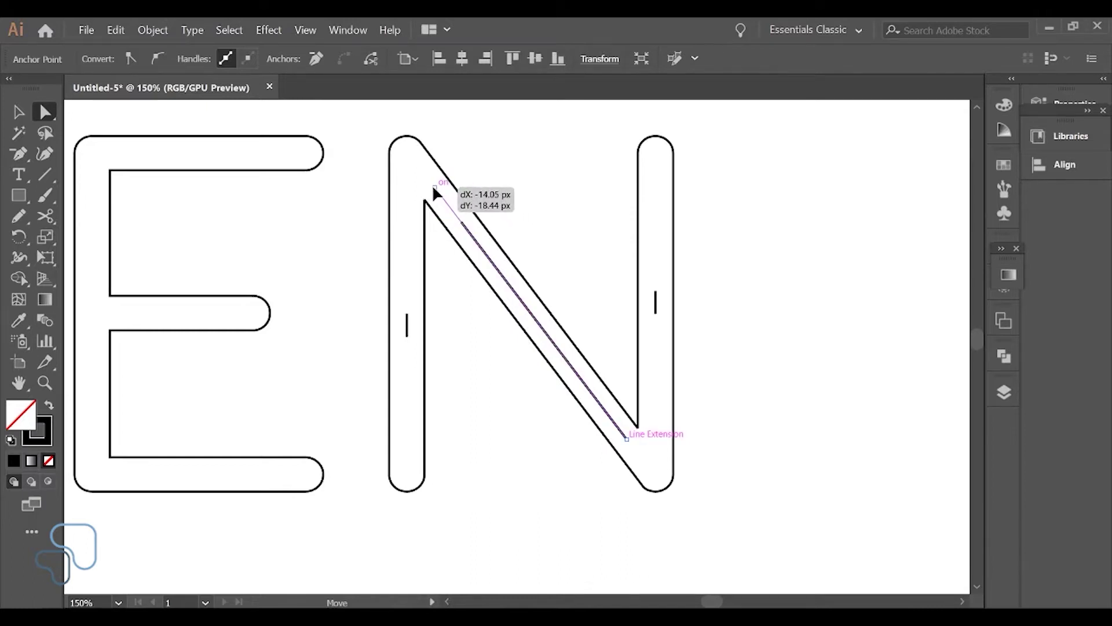
pyautogui.moveTo(435, 191); pyautogui.dragTo(408, 152)
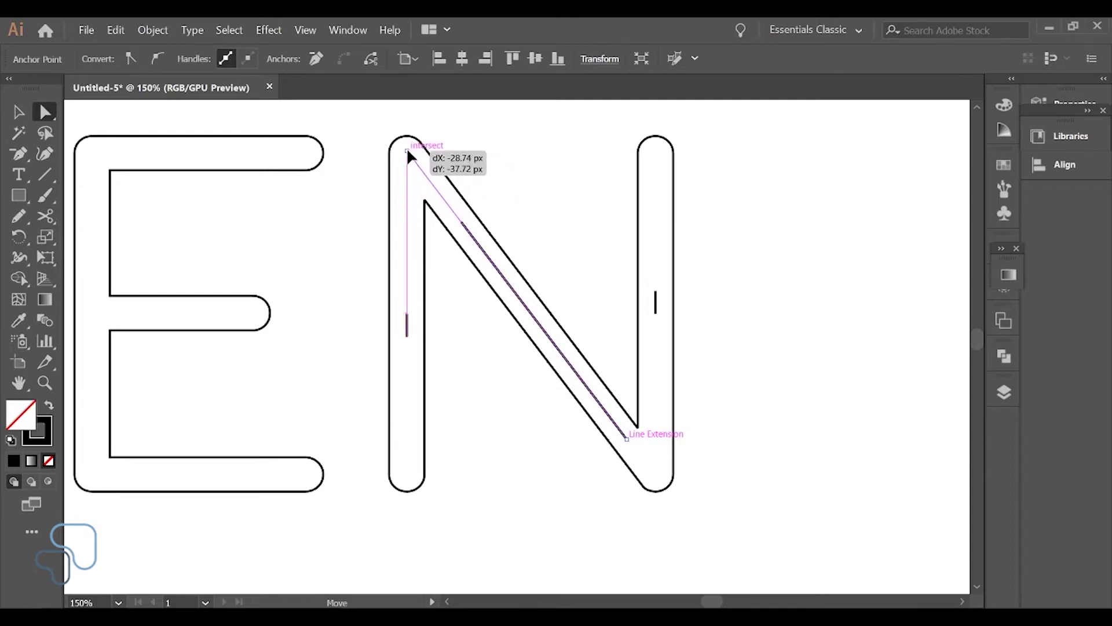
pyautogui.moveTo(408, 152); pyautogui.dragTo(408, 152)
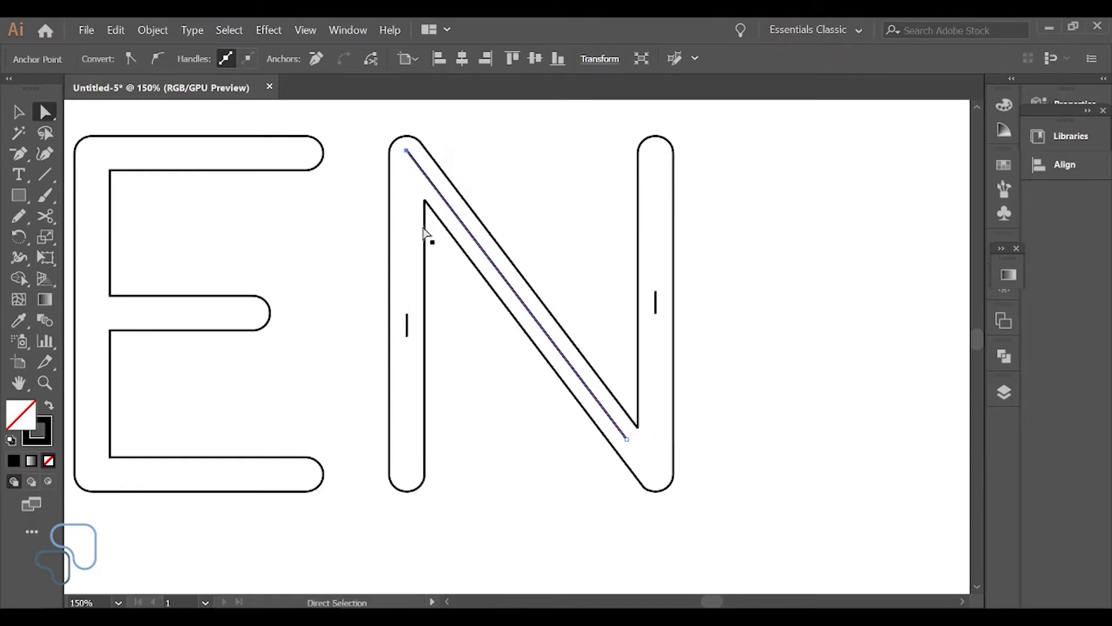
# - Extend the N's left stem centre line to both stem ends and the diagonal's lower end to the right stem's axis
pyautogui.moveTo(408, 317); pyautogui.dragTo(407, 150)
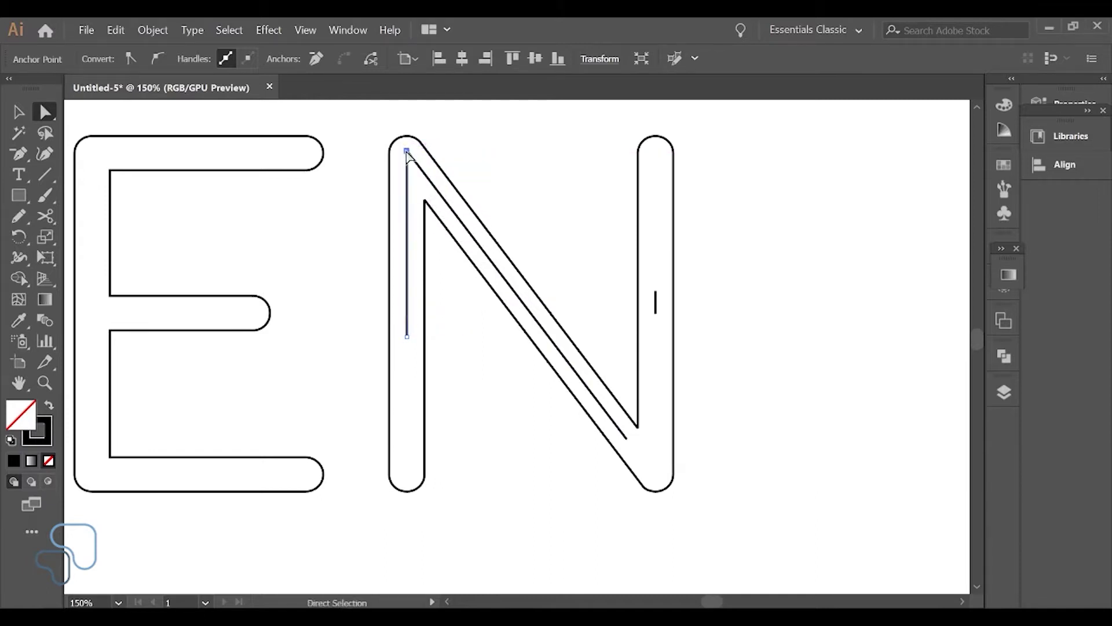
pyautogui.moveTo(409, 344); pyautogui.dragTo(406, 473)
pyautogui.moveTo(604, 436); pyautogui.dragTo(656, 477)
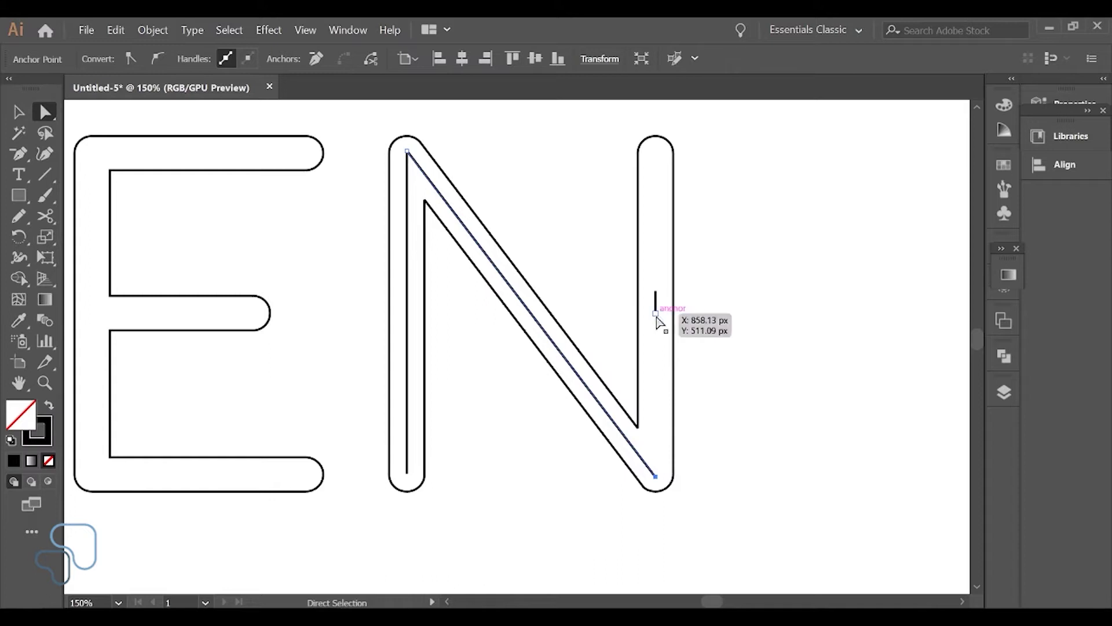
# - Extend the N's right stem centre line down to the diagonal's lower end and up into the stem's rounded top
pyautogui.click(656, 314)
pyautogui.moveTo(656, 314); pyautogui.dragTo(657, 477)
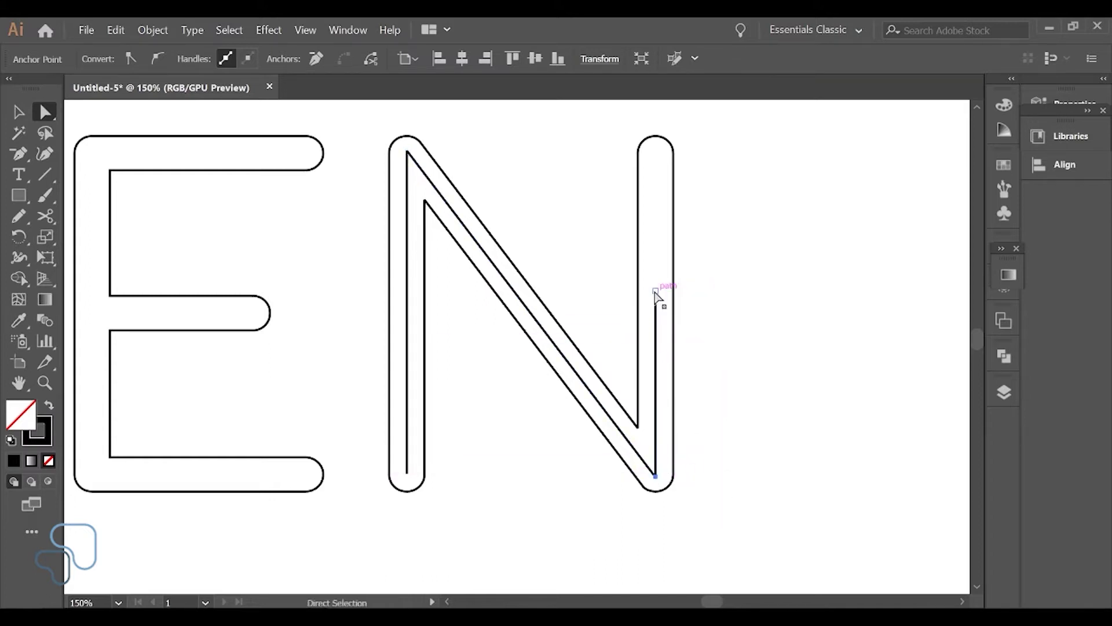
pyautogui.moveTo(656, 288); pyautogui.dragTo(655, 153)
pyautogui.click(467, 217)
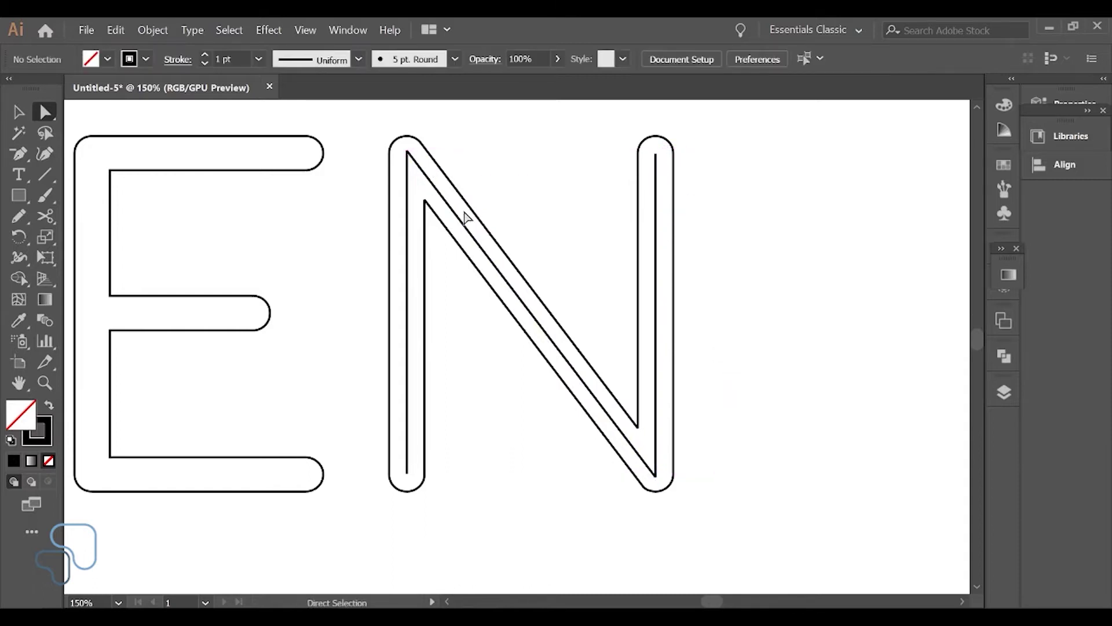
# - Join the N's left stem and diagonal centre lines at their coinciding upper anchors
pyautogui.press('v')
pyautogui.click(497, 262)
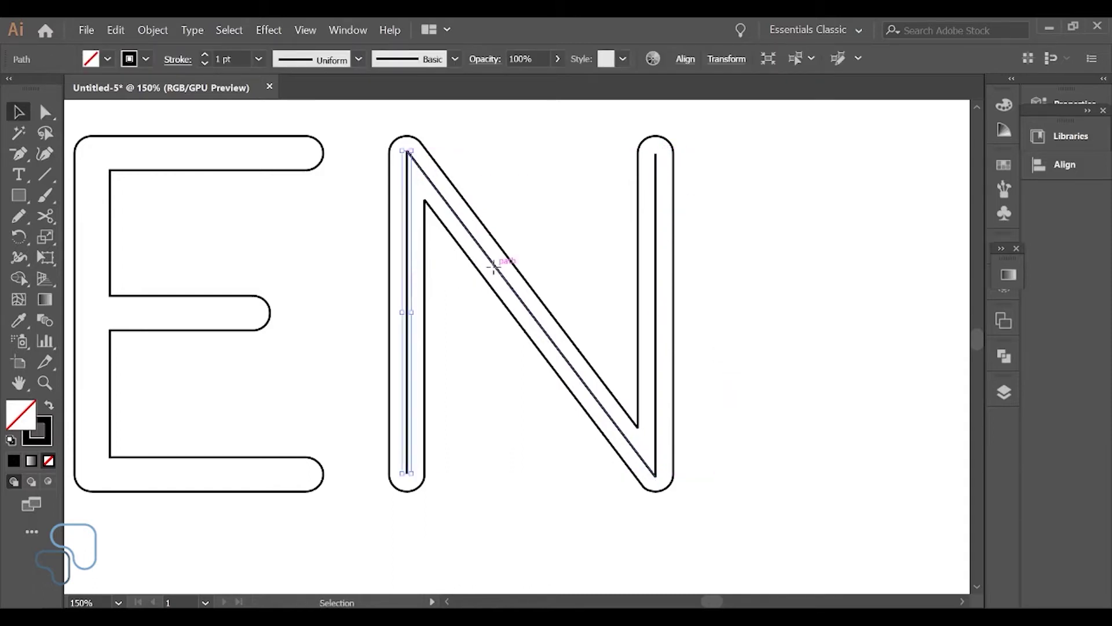
pyautogui.click(712, 244)
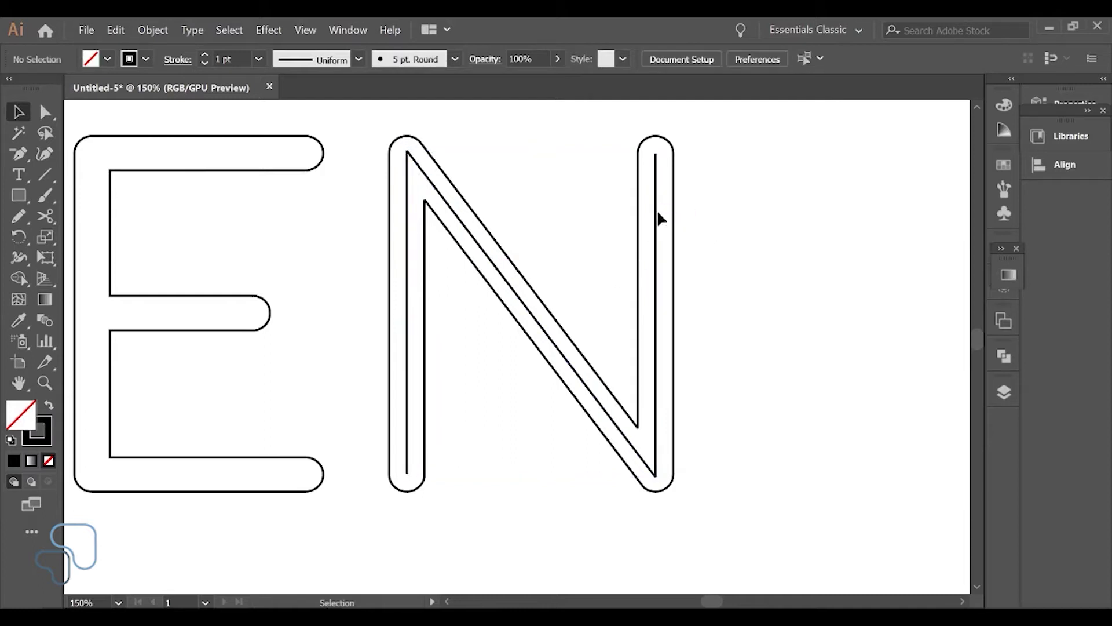
pyautogui.click(657, 224)
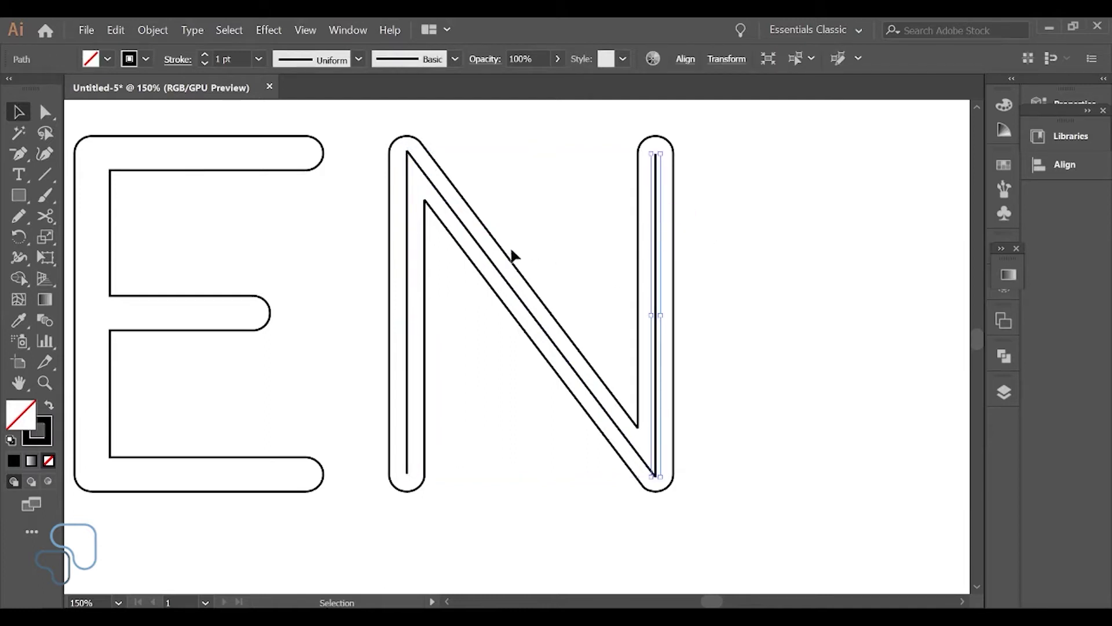
pyautogui.press('a')
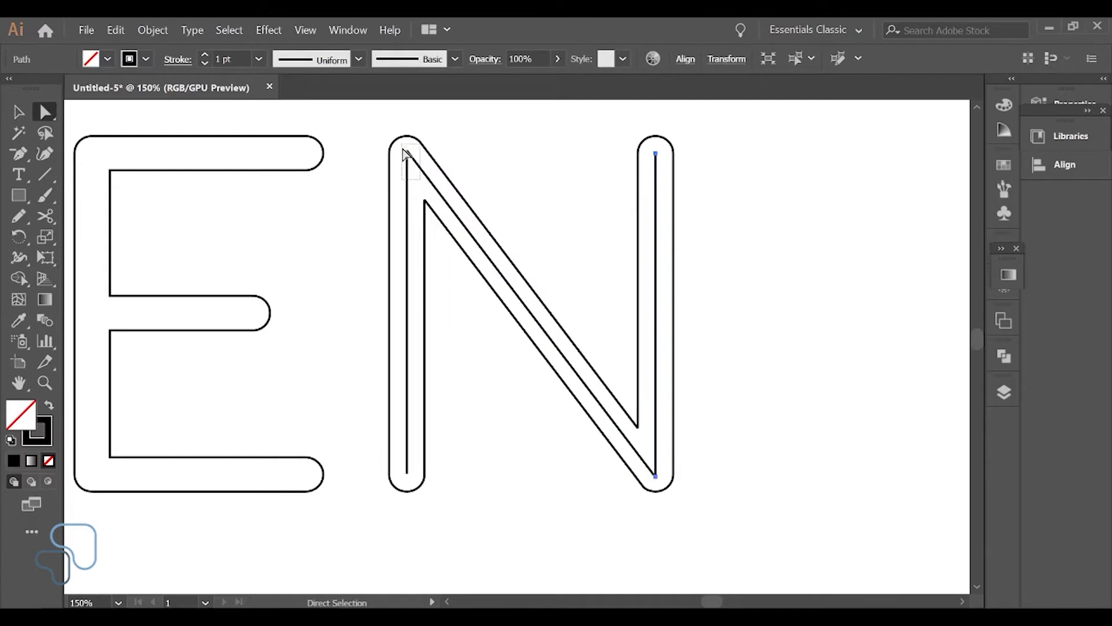
pyautogui.click(404, 153)
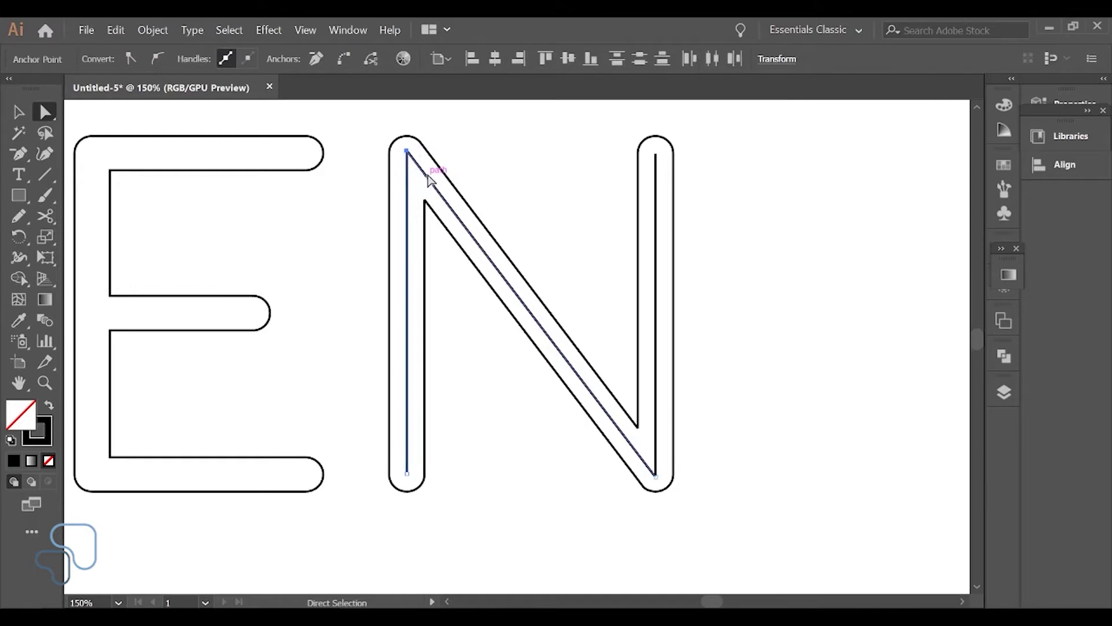
pyautogui.press('ctrl')
pyautogui.hotkey('ctrl', 'j')
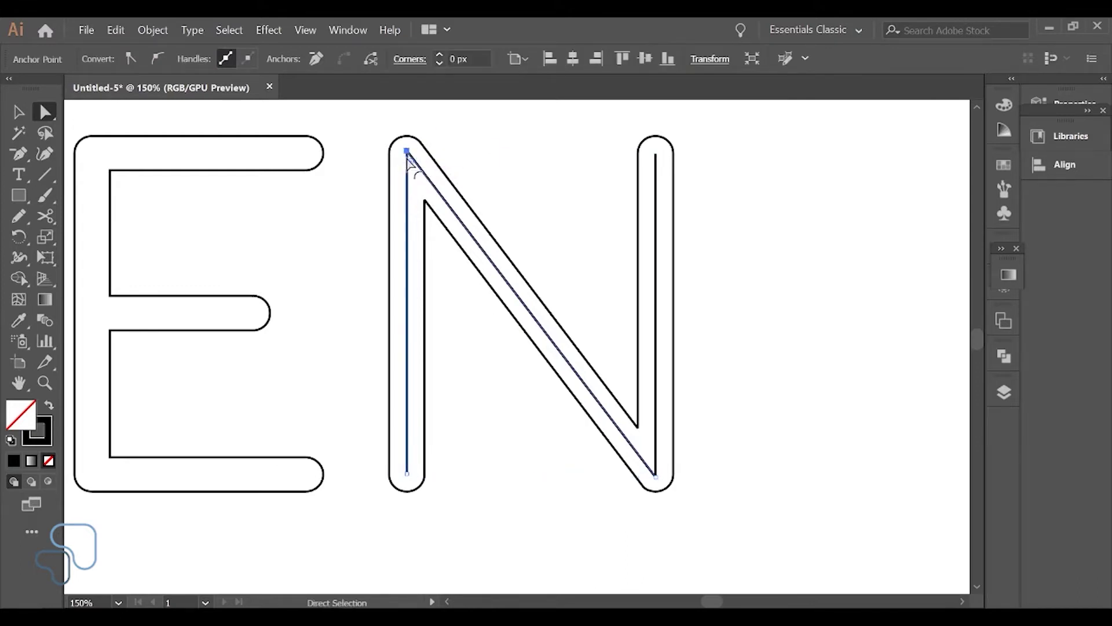
# - Join the N's diagonal and right stem centre lines at their coinciding lower anchors and select the whole path
pyautogui.click(688, 482)
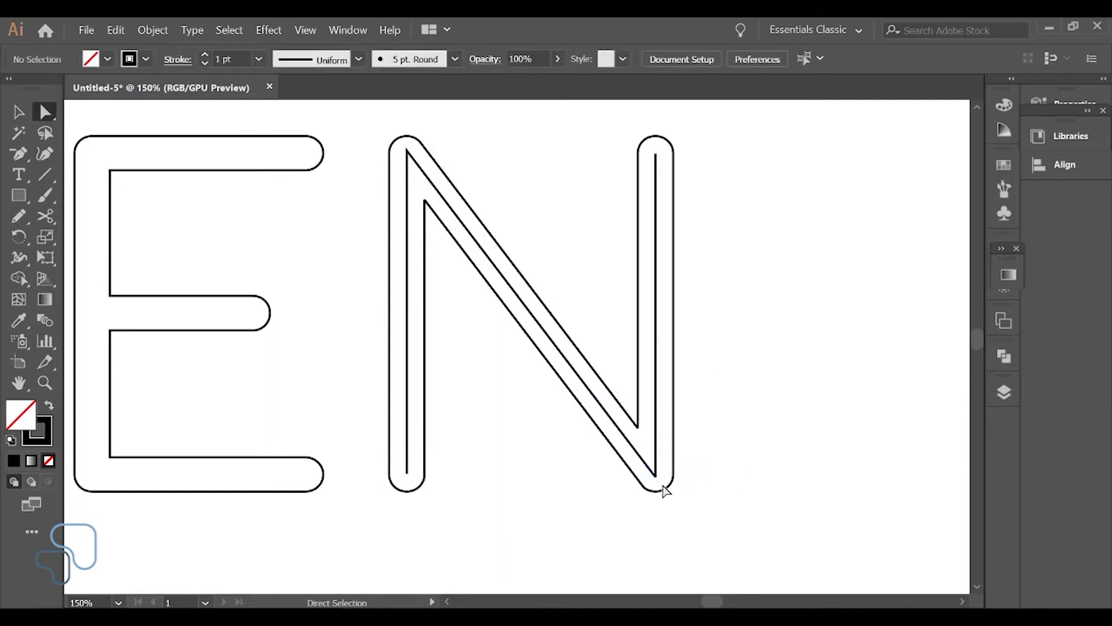
pyautogui.click(647, 461)
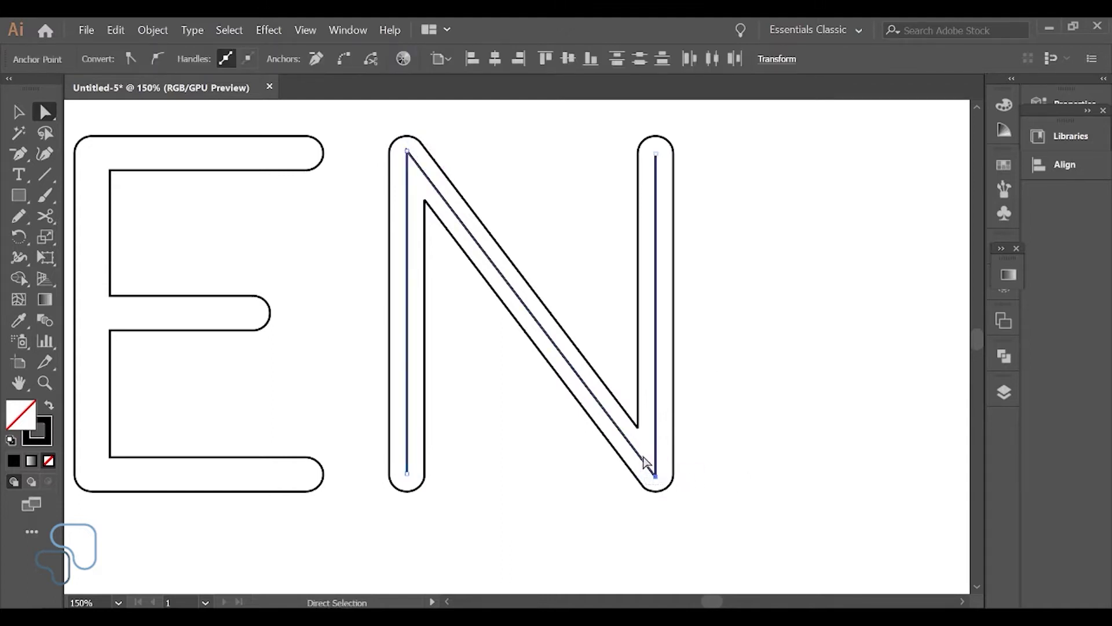
pyautogui.press('ctrl')
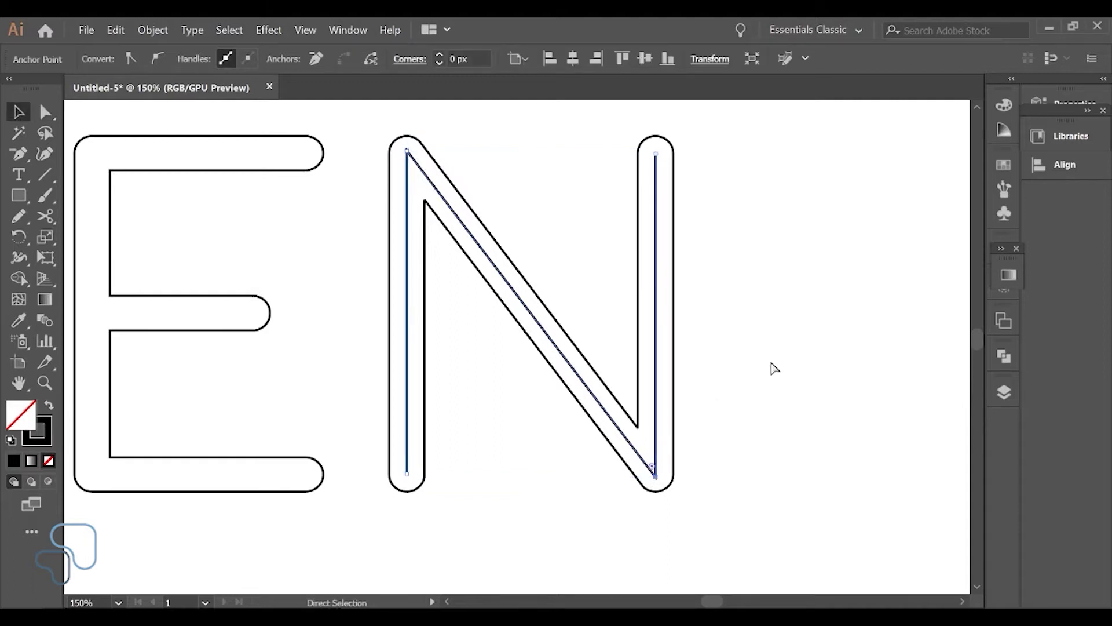
pyautogui.click(711, 429)
pyautogui.click(656, 423)
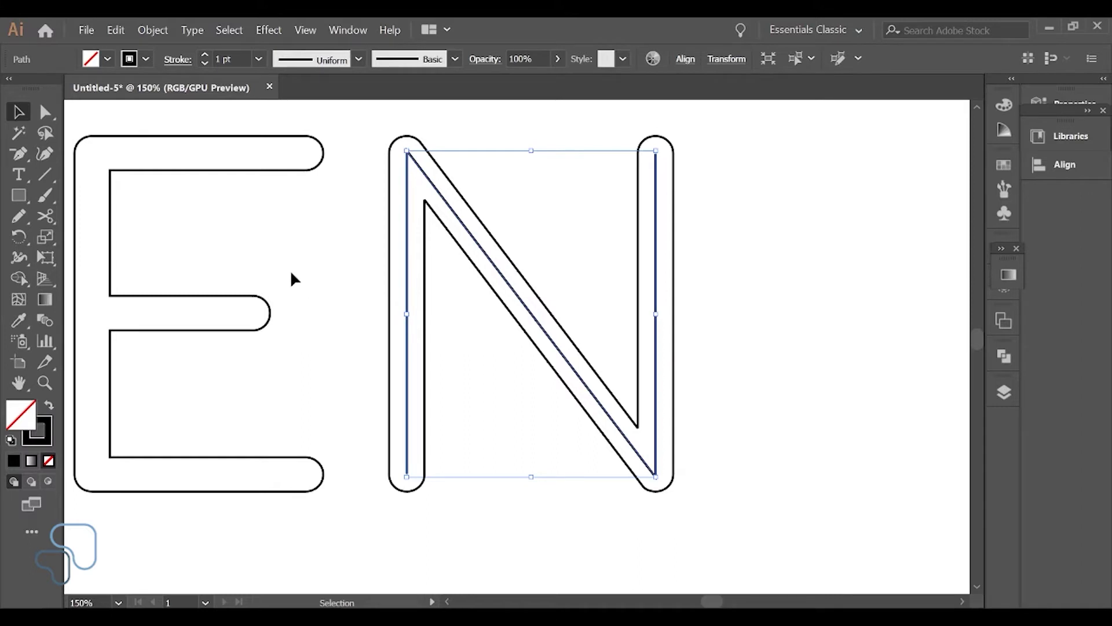
# - Cut the E's outline with the Scissors at its arm ends and inner corners, and blend the facing edges into centre lines
pyautogui.click(590, 455)
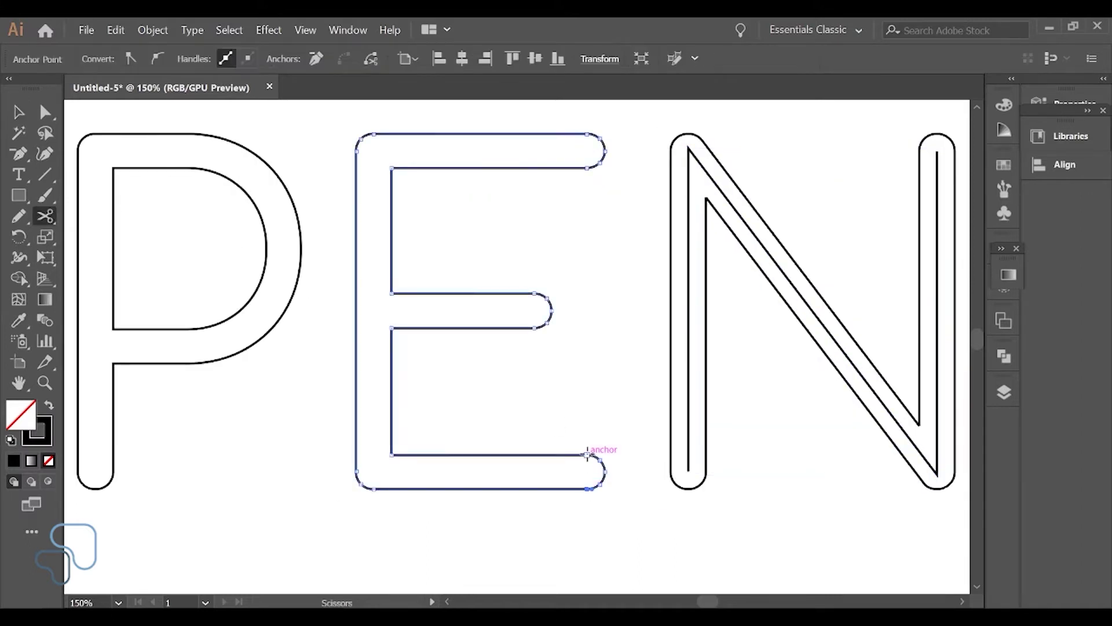
pyautogui.click(392, 455)
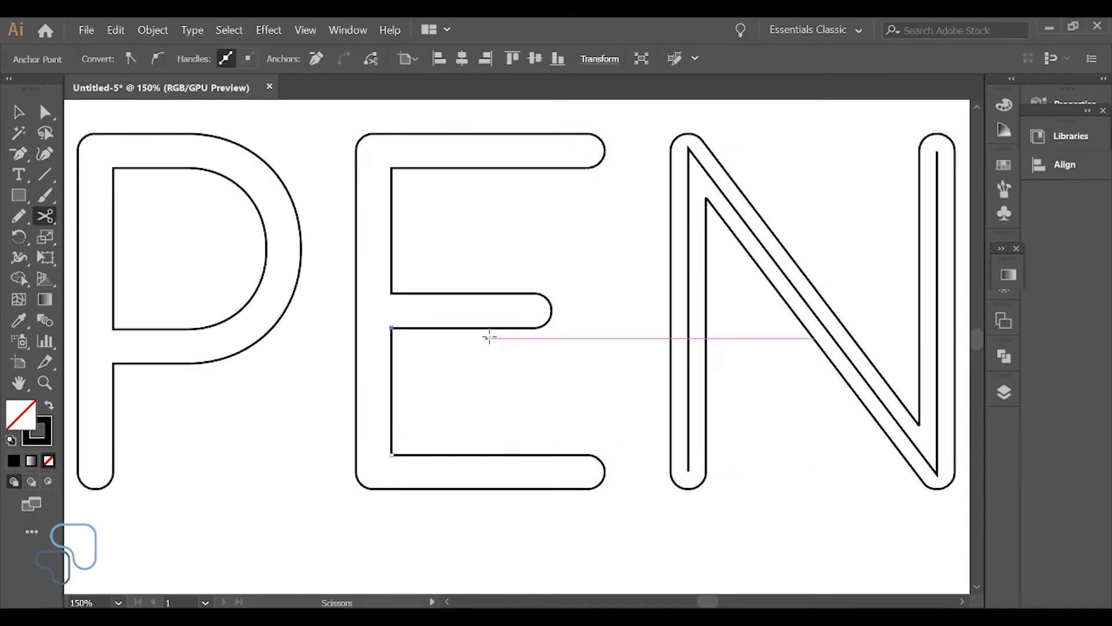
pyautogui.click(534, 294)
pyautogui.click(392, 293)
pyautogui.press('v')
pyautogui.moveTo(437, 392); pyautogui.dragTo(293, 363)
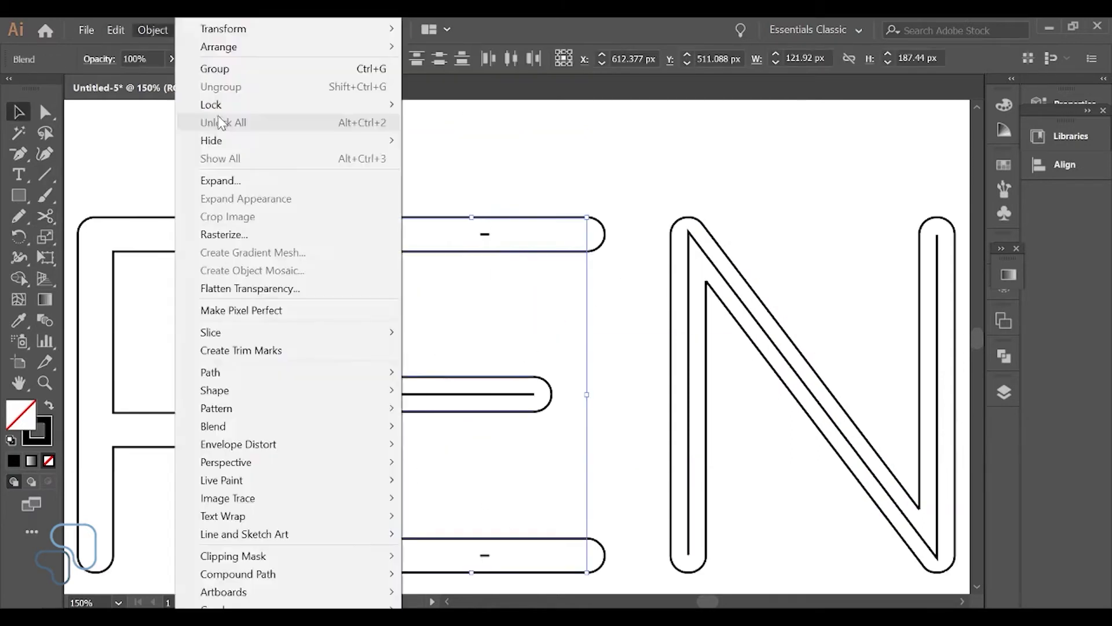
# - Extend the E's upper arm, spine and lower arm centre lines so they meet at the corners and reach the arm ends
pyautogui.click(488, 253)
pyautogui.press('a')
pyautogui.moveTo(480, 234); pyautogui.dragTo(373, 235)
pyautogui.moveTo(373, 387); pyautogui.dragTo(374, 234)
pyautogui.moveTo(489, 235); pyautogui.dragTo(588, 234)
pyautogui.moveTo(480, 555); pyautogui.dragTo(587, 558)
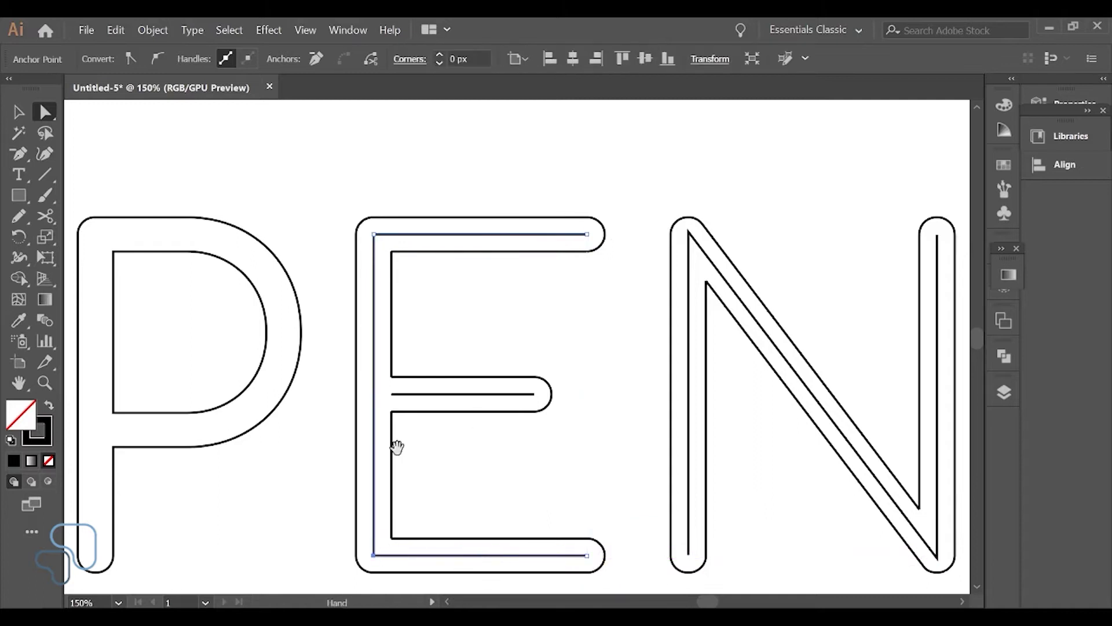
# - Select the P and extend its stem's centre line down to the stem's rounded base
pyautogui.click(430, 366)
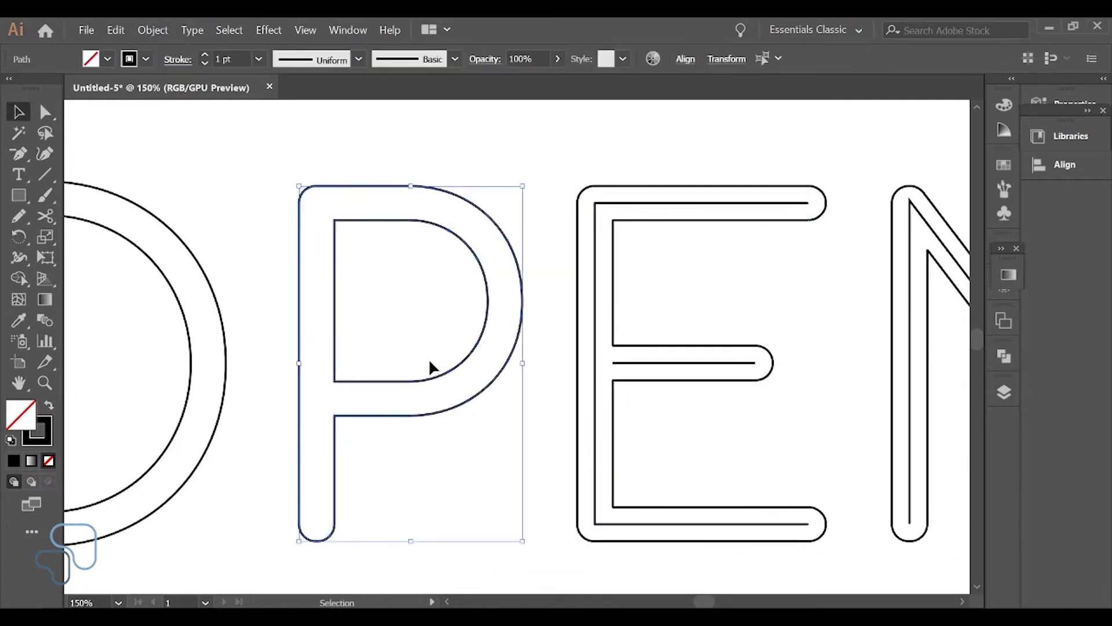
pyautogui.press('a')
pyautogui.moveTo(318, 303); pyautogui.dragTo(318, 528)
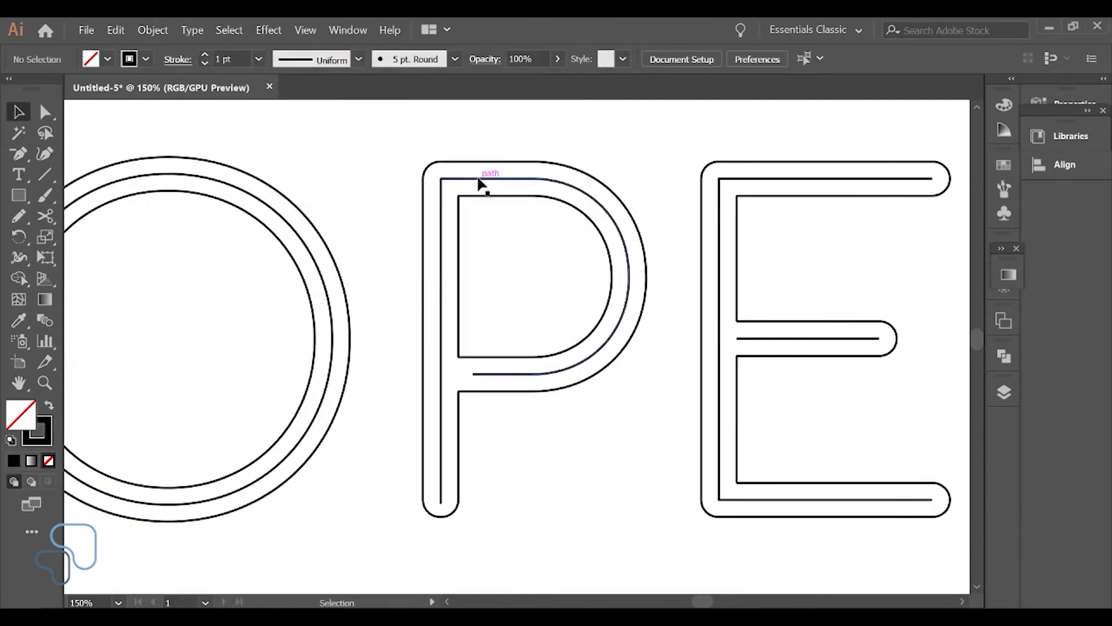
# - Group the centre lines of the letters O, P, E and N together
pyautogui.click(587, 264)
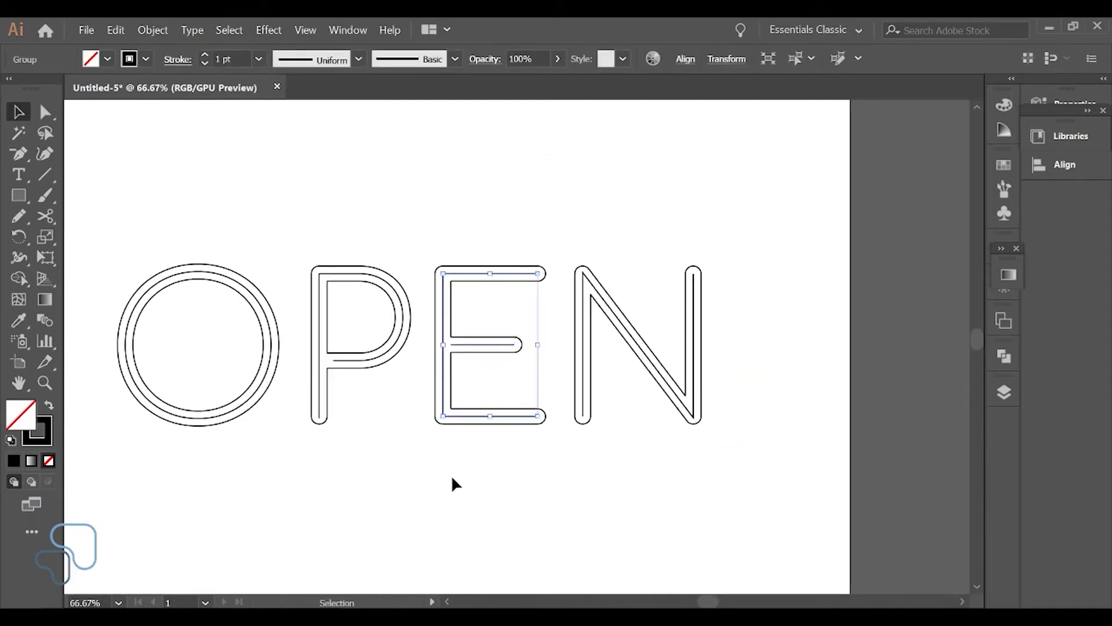
pyautogui.click(453, 478)
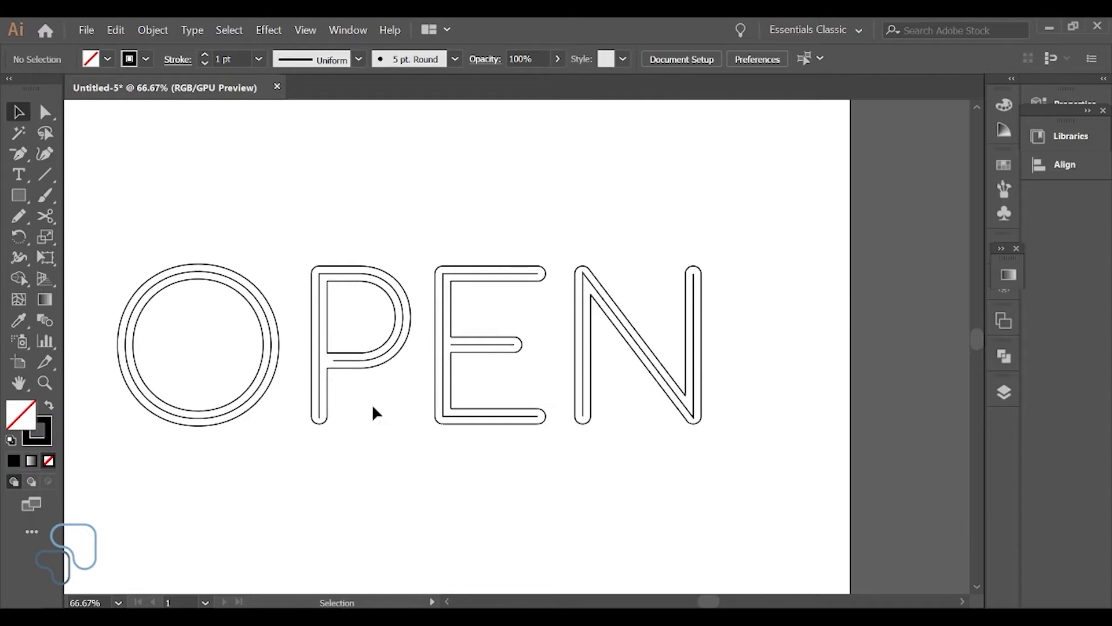
pyautogui.press('space')
pyautogui.moveTo(360, 398); pyautogui.dragTo(423, 388)
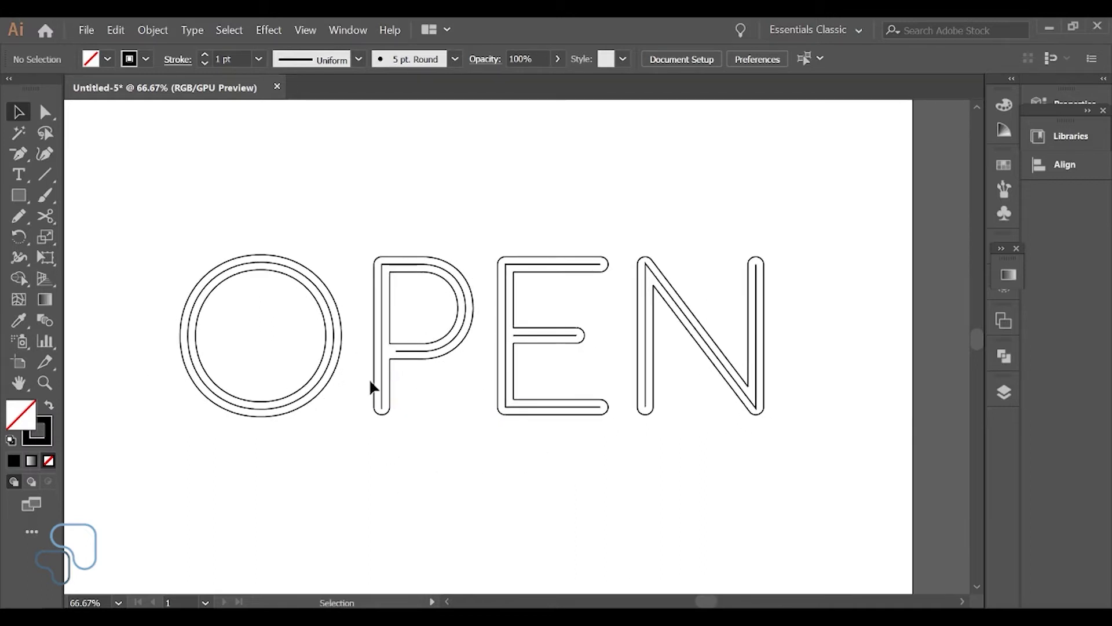
pyautogui.click(334, 359)
pyautogui.keyDown('shift'); pyautogui.click(429, 359); pyautogui.keyUp('shift')
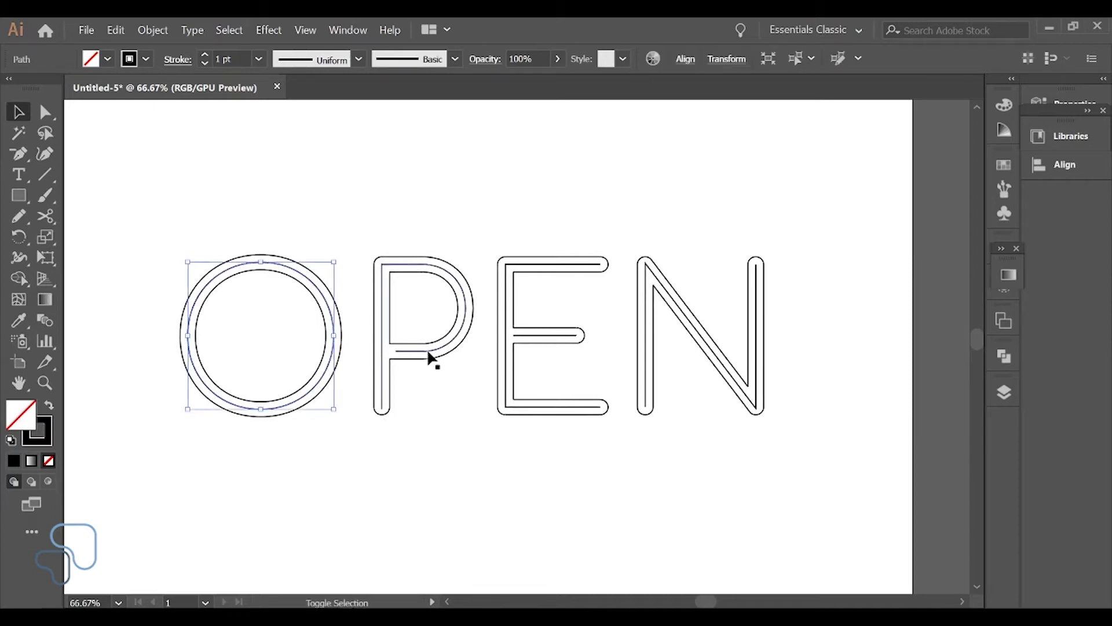
pyautogui.keyDown('shift'); pyautogui.click(551, 412); pyautogui.keyUp('shift')
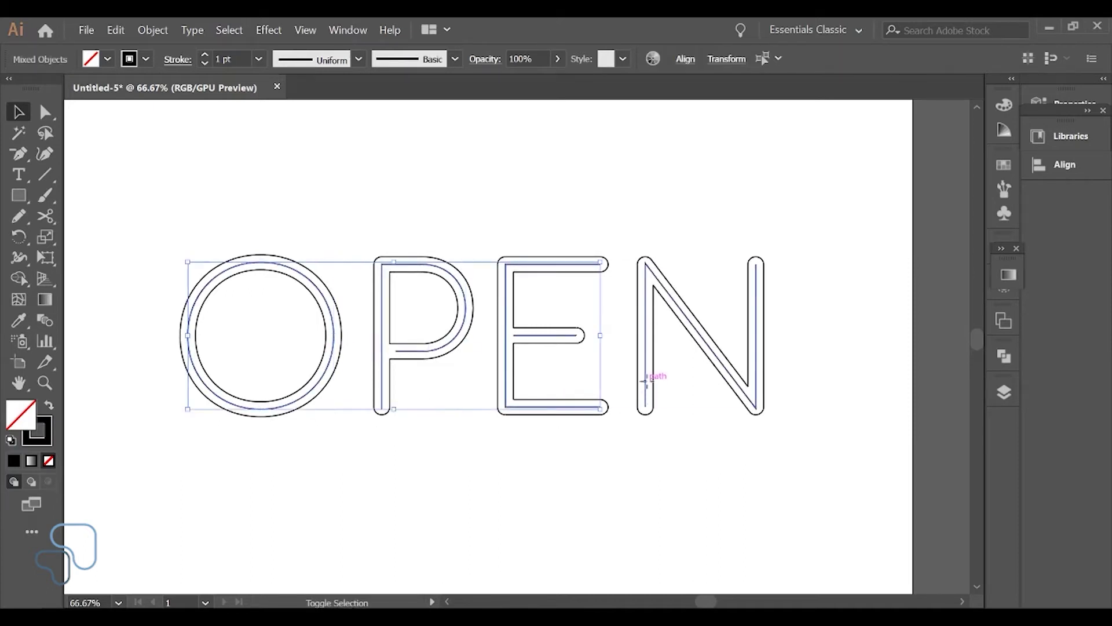
pyautogui.keyDown('shift'); pyautogui.click(648, 380); pyautogui.keyUp('shift')
pyautogui.press('ctrl')
pyautogui.hotkey('ctrl', 'g')
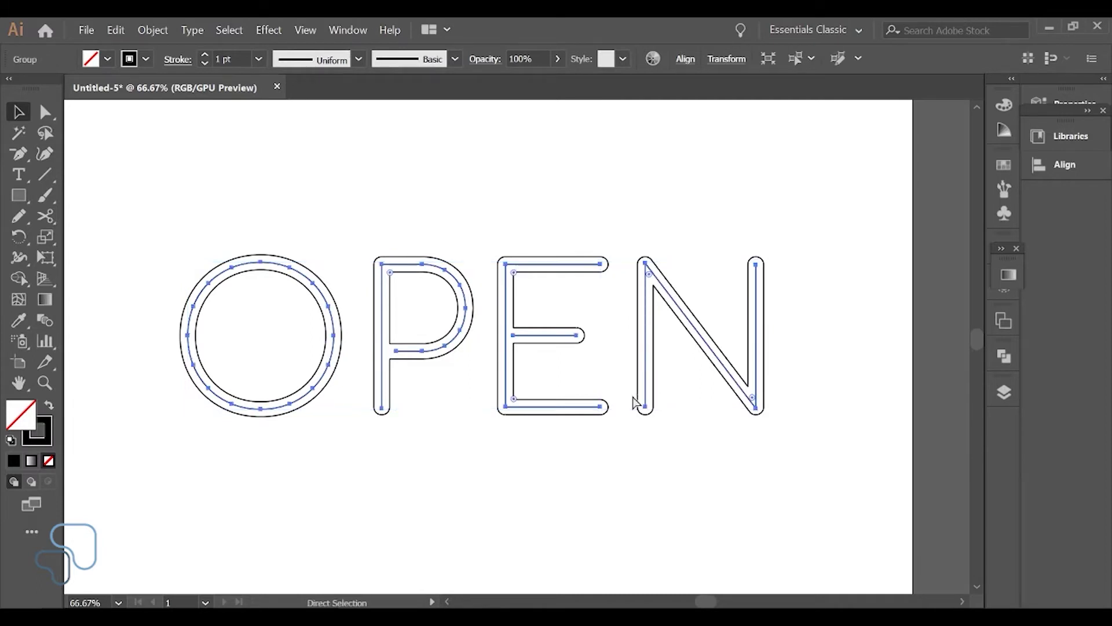
# - Delete all the letters' outline paths while the centre-line group stays locked, and unlock that group
pyautogui.click(1005, 393)
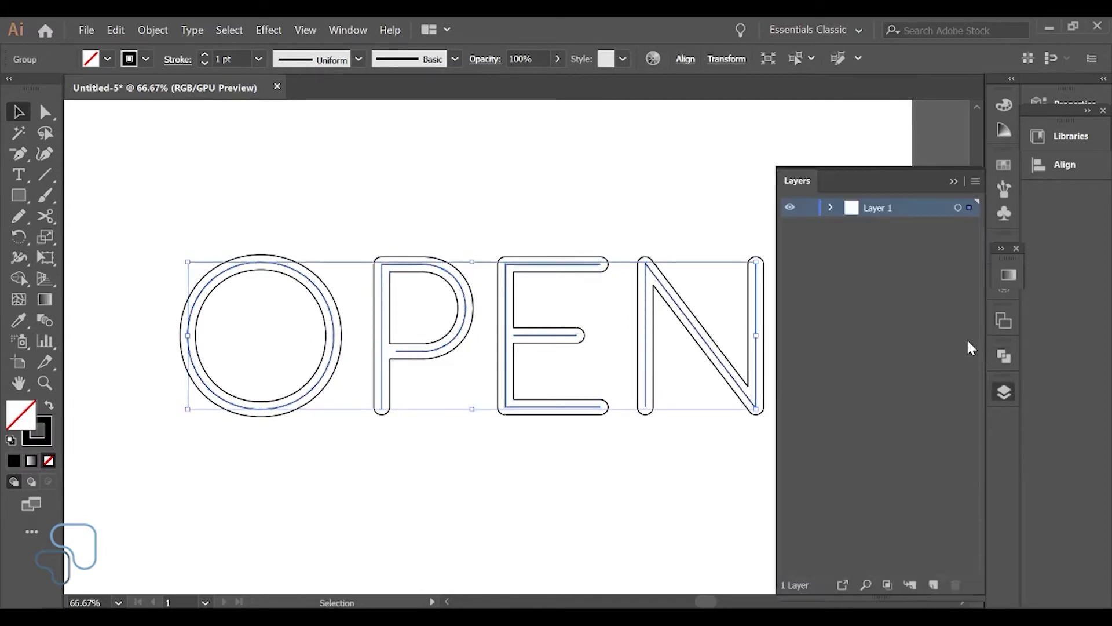
pyautogui.click(832, 207)
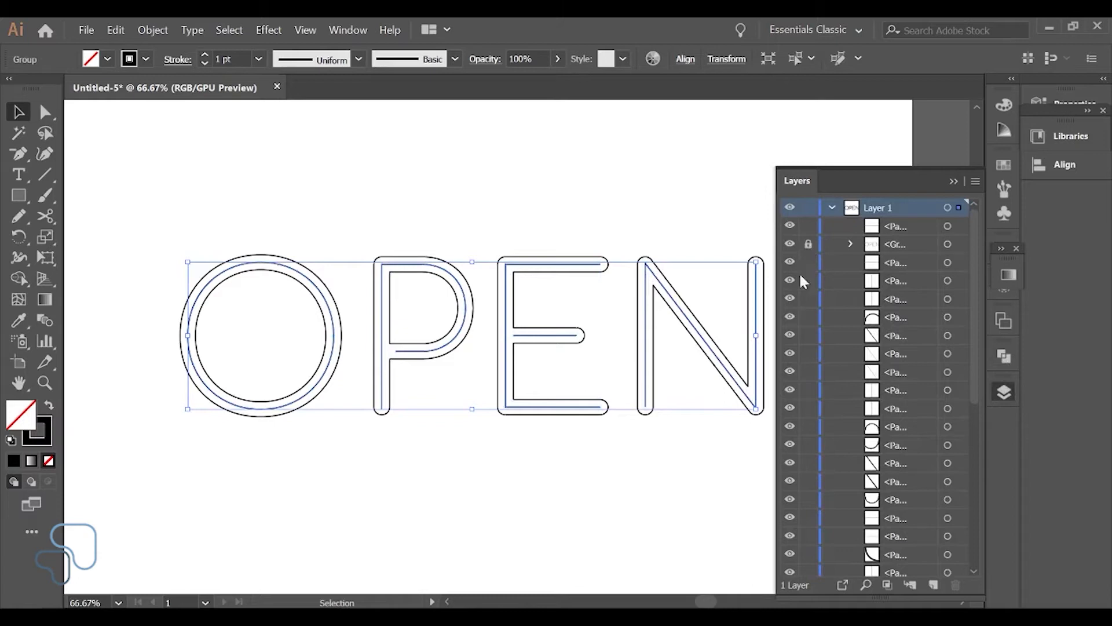
pyautogui.click(808, 244)
pyautogui.moveTo(770, 437); pyautogui.dragTo(177, 249)
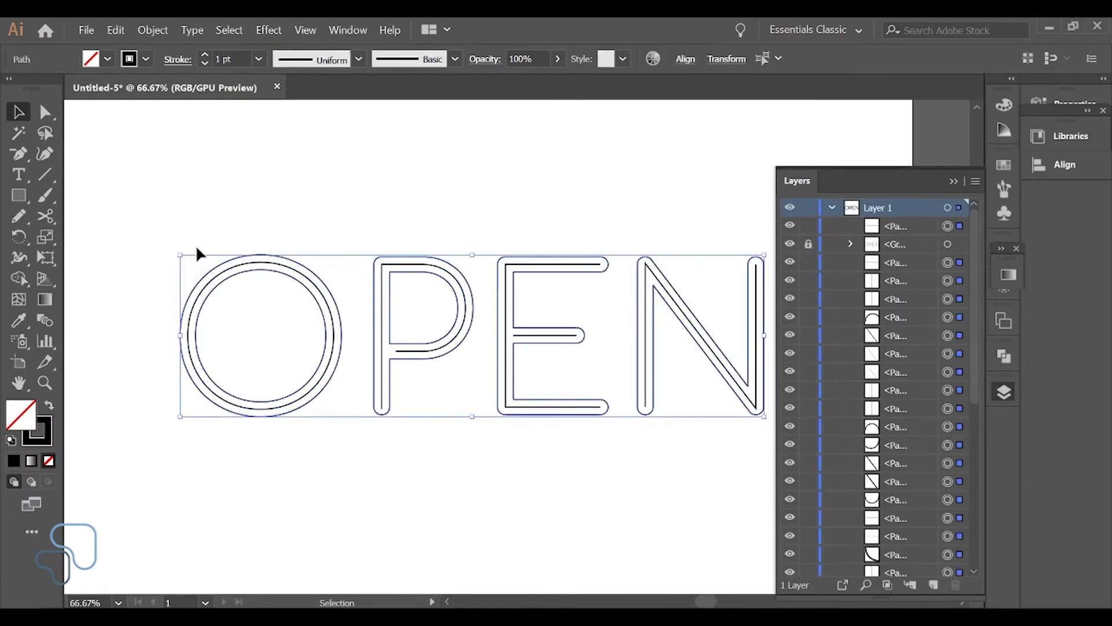
pyautogui.press('Delete')
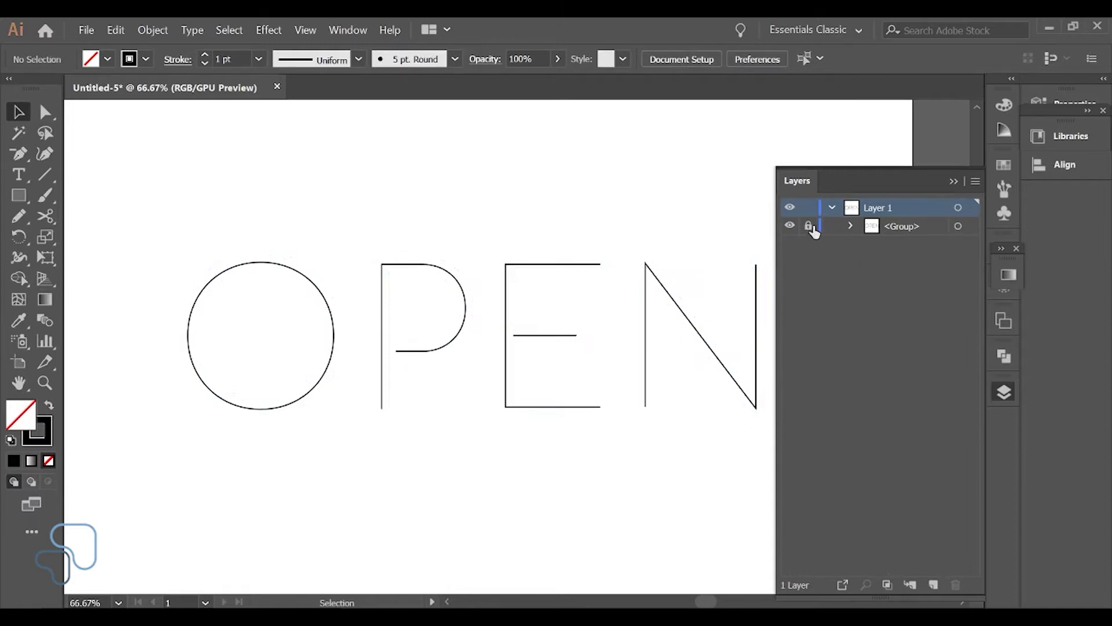
pyautogui.click(809, 225)
pyautogui.click(1007, 397)
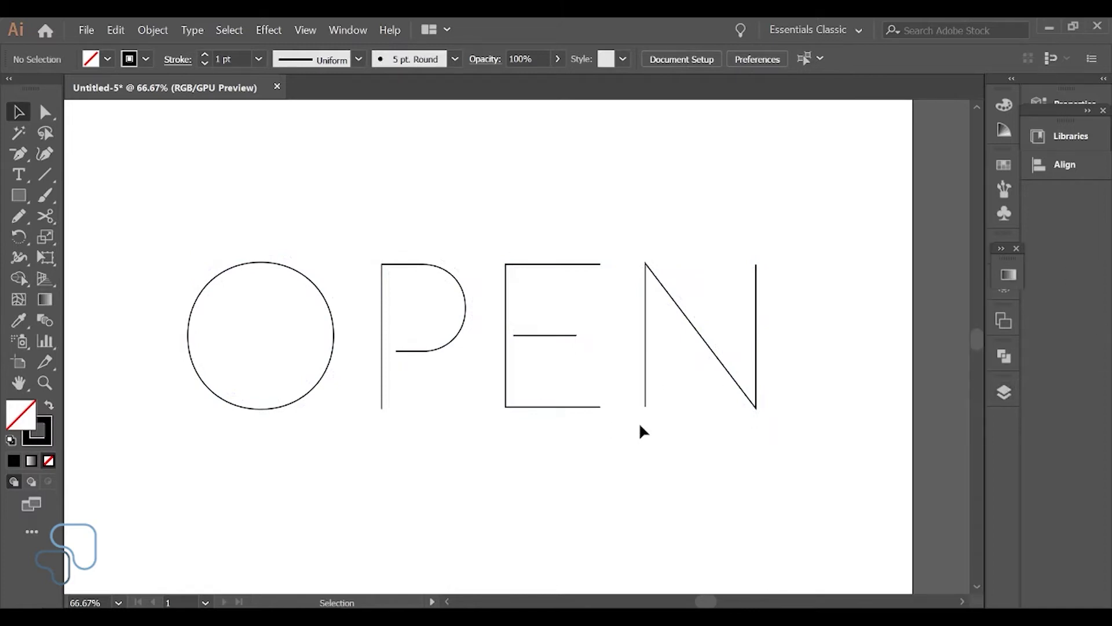
# - Set the stroke weight of the whole OPEN centre-line group to 14 pt
pyautogui.hotkey('ctrl', 'a')
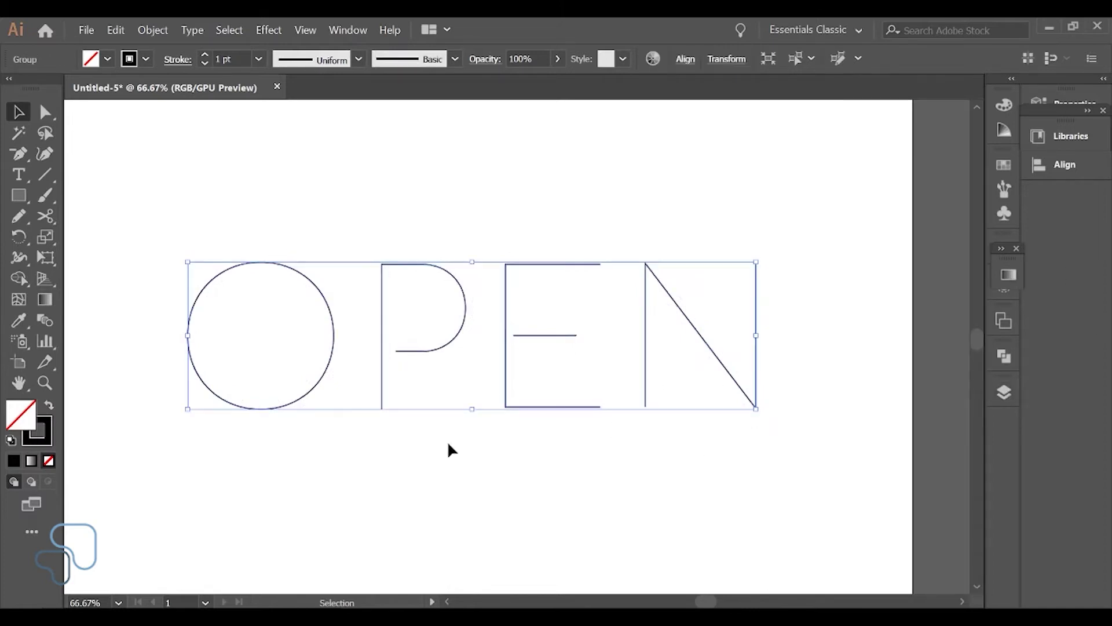
pyautogui.click(258, 58)
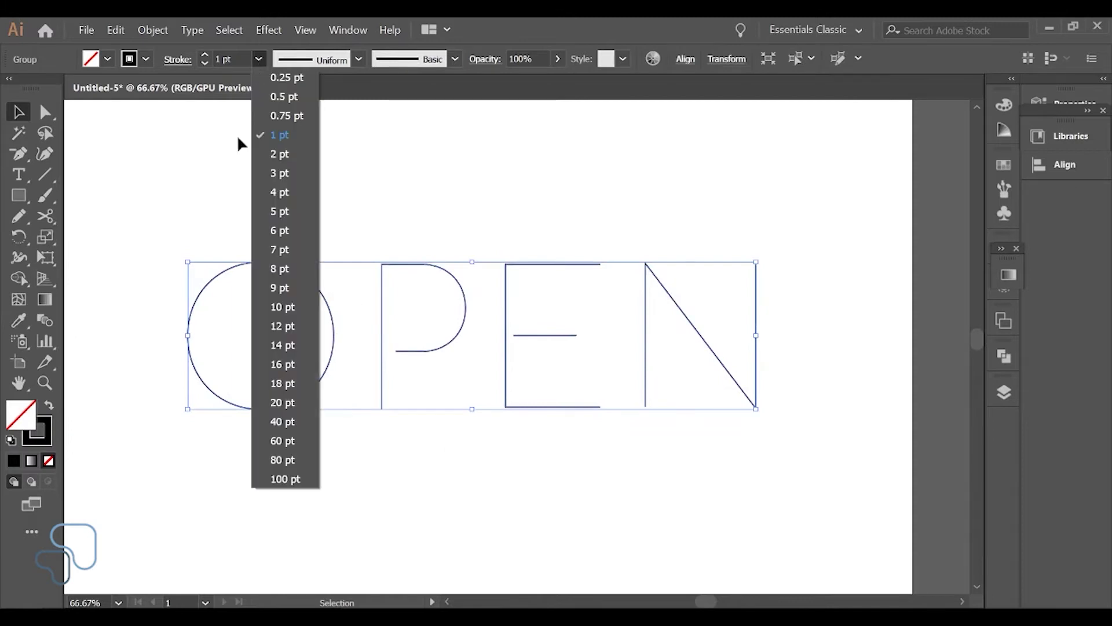
pyautogui.click(287, 348)
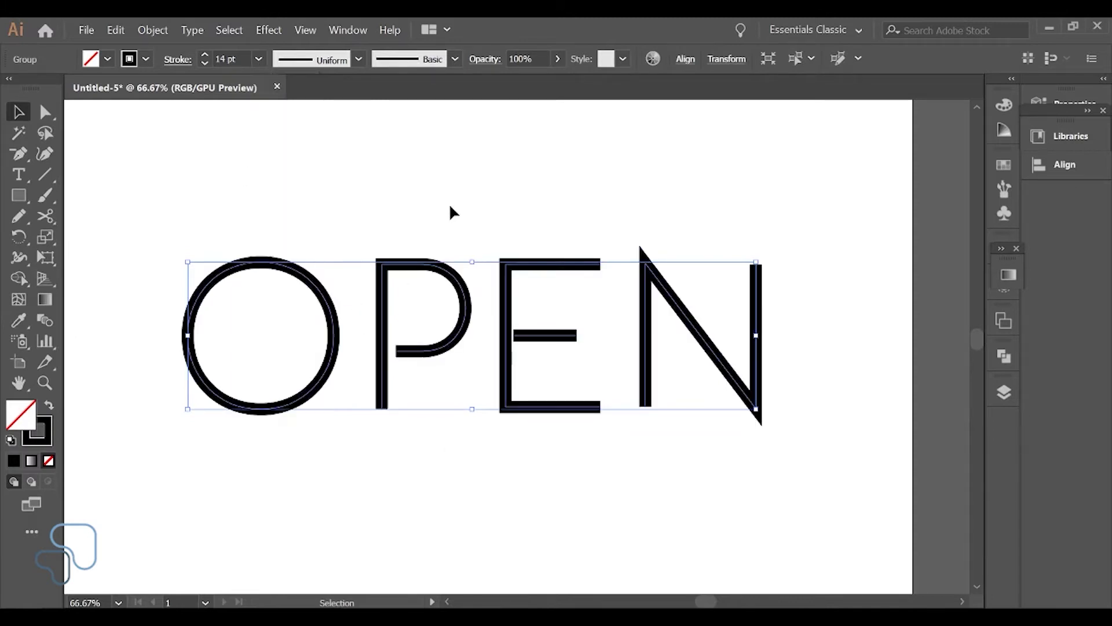
# - Shorten the inner ends of the E's middle bar and the P's bowl to widen their gaps from the stems
pyautogui.press('a')
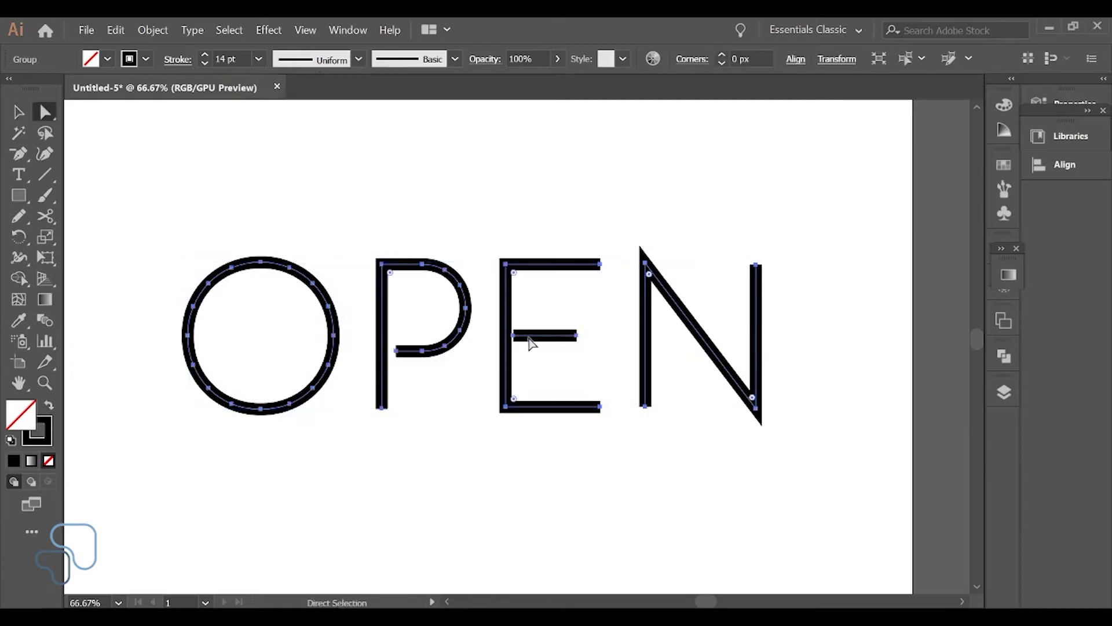
pyautogui.moveTo(521, 342); pyautogui.dragTo(524, 339)
pyautogui.click(434, 370)
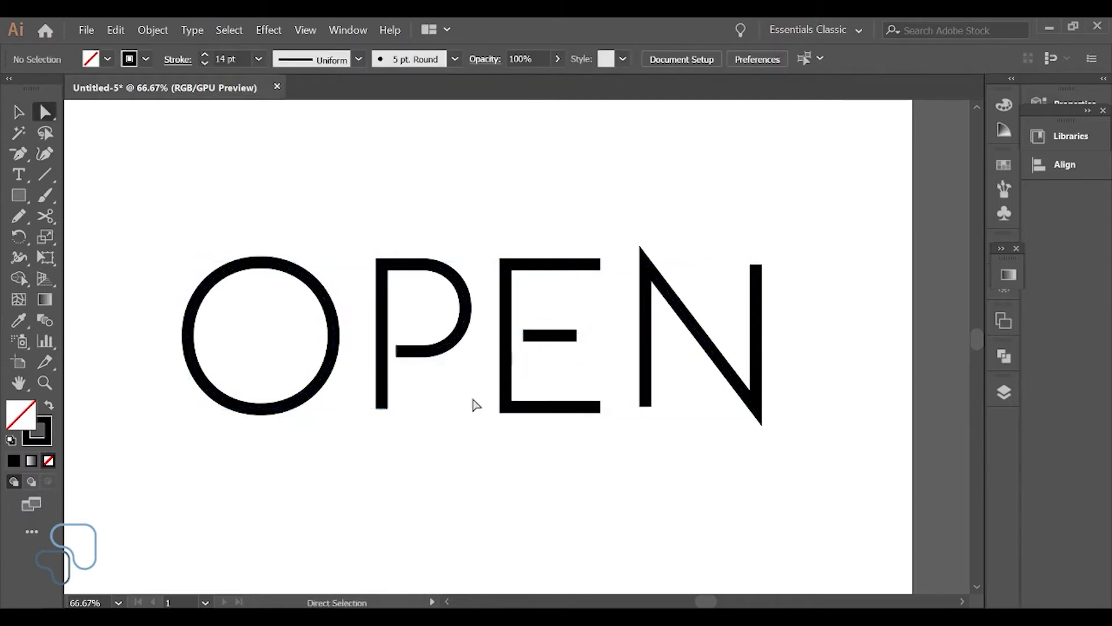
pyautogui.moveTo(398, 354); pyautogui.dragTo(403, 356)
# - Give the strokes of the whole OPEN group round caps
pyautogui.press('v')
pyautogui.moveTo(749, 433); pyautogui.dragTo(249, 293)
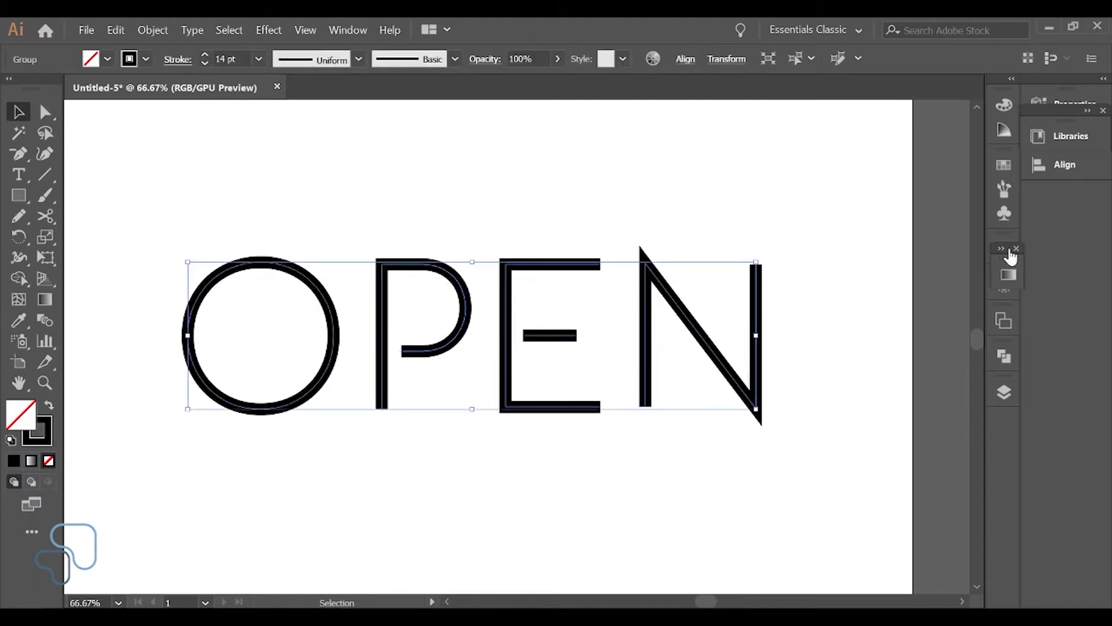
pyautogui.moveTo(1011, 256); pyautogui.dragTo(1009, 441)
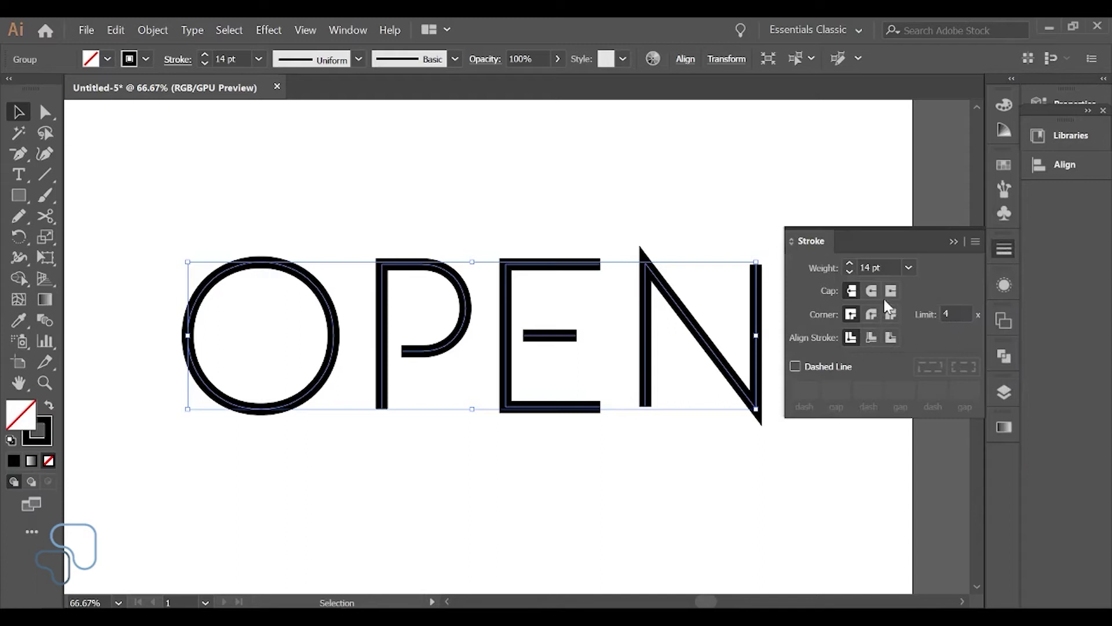
pyautogui.click(871, 292)
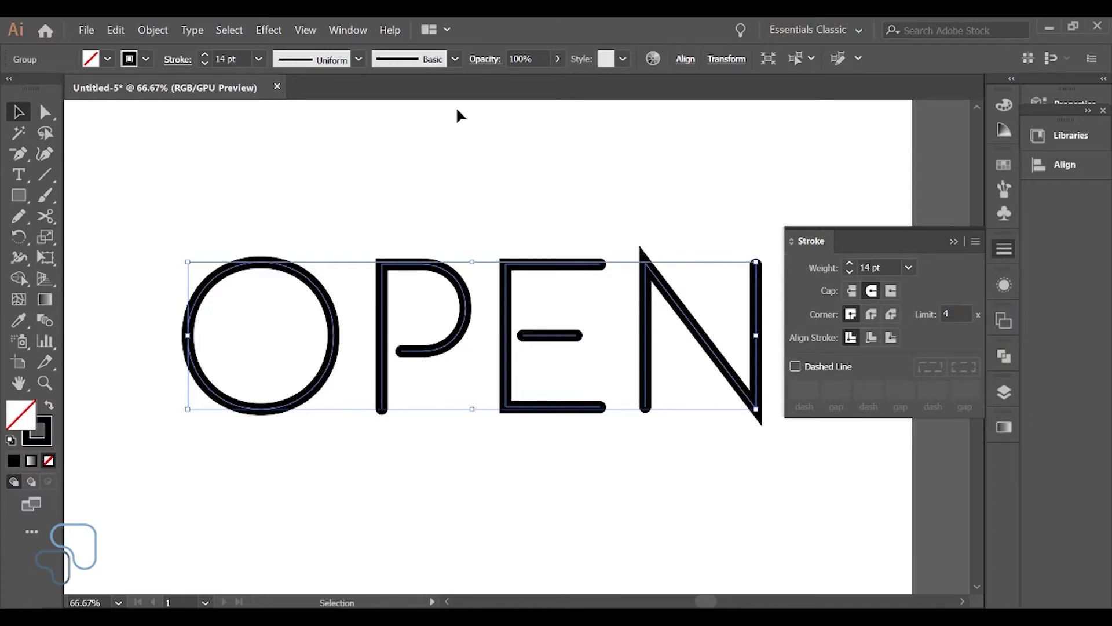
# - Apply the Round Corners effect with a 12 px radius to the OPEN group
pyautogui.click(268, 30)
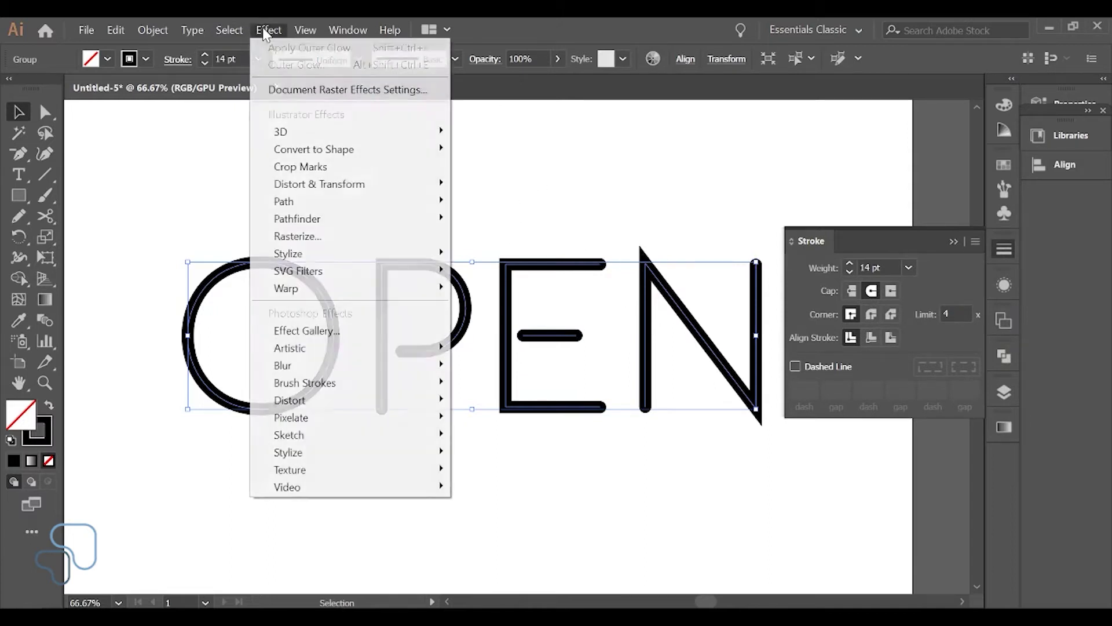
pyautogui.moveTo(313, 258)
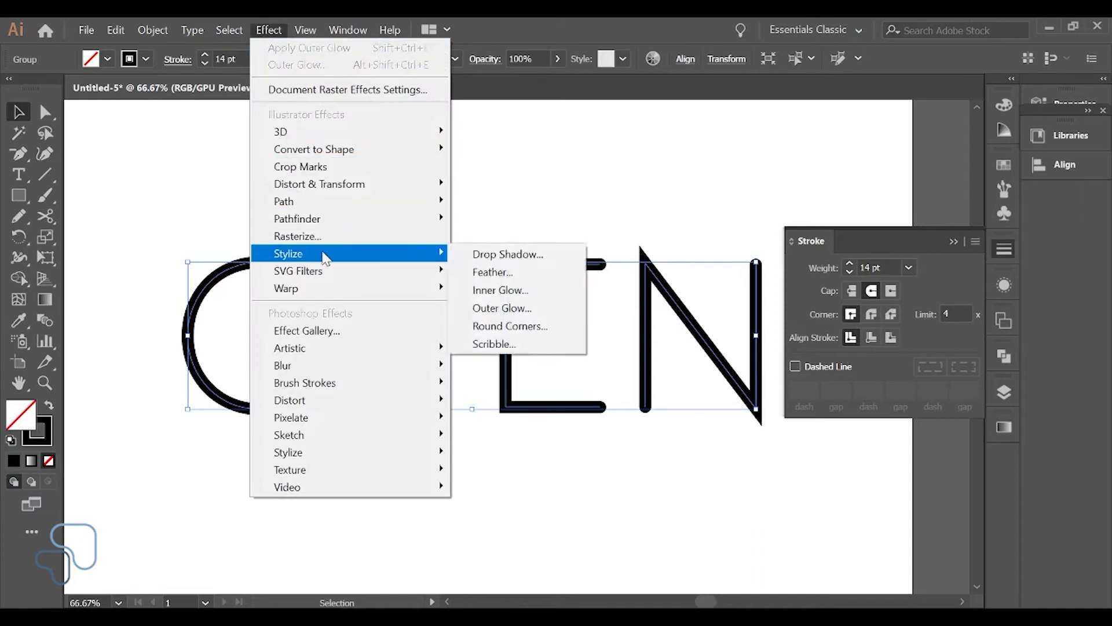
pyautogui.click(490, 328)
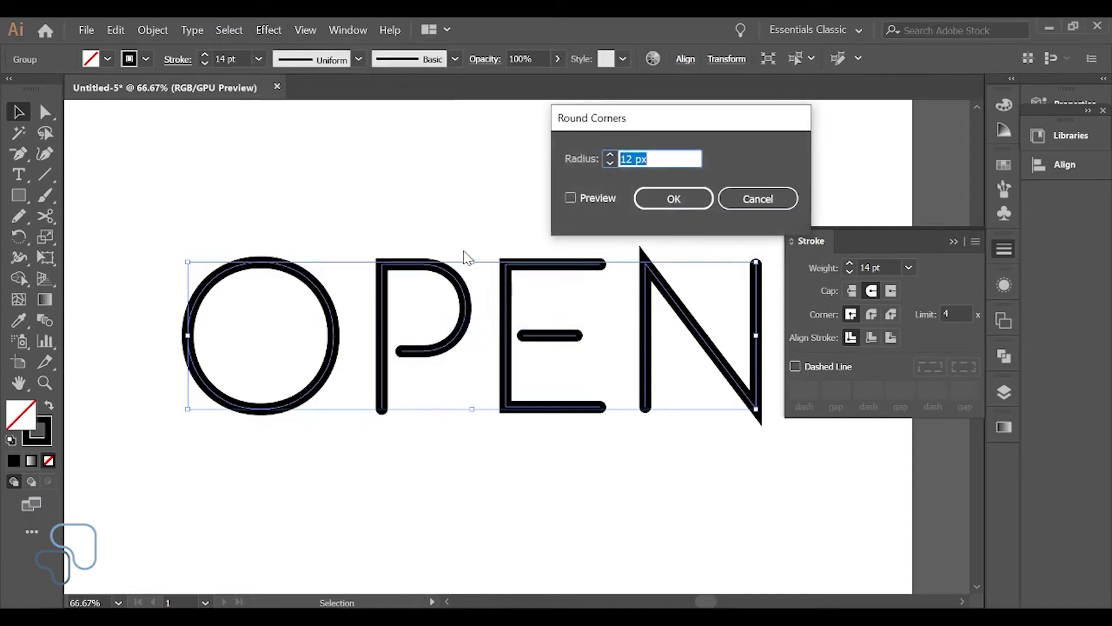
pyautogui.write('12')
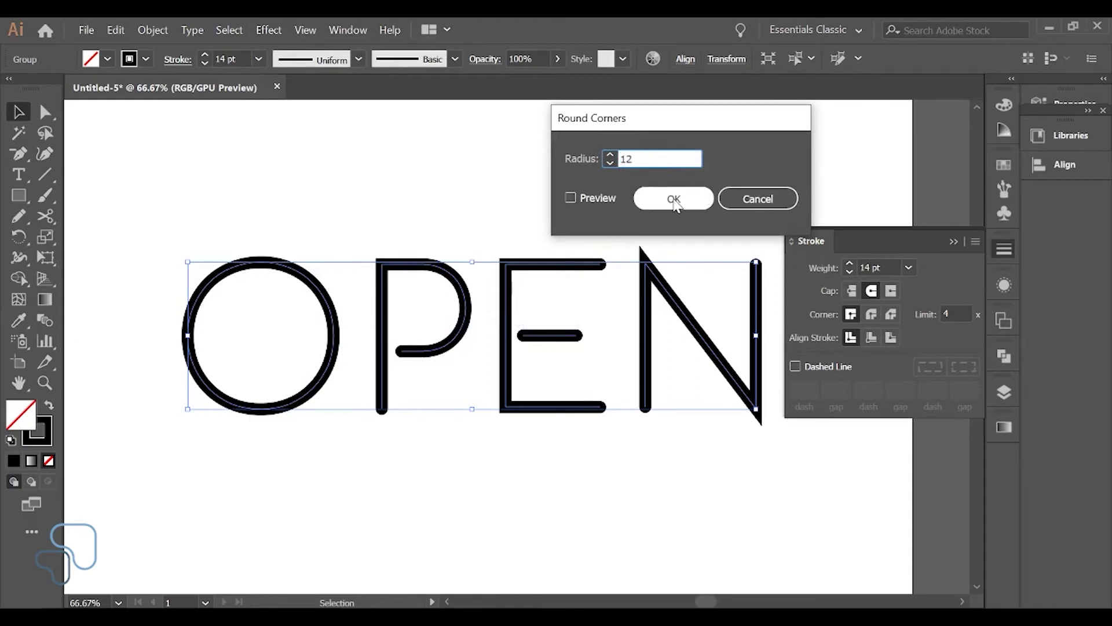
pyautogui.click(671, 200)
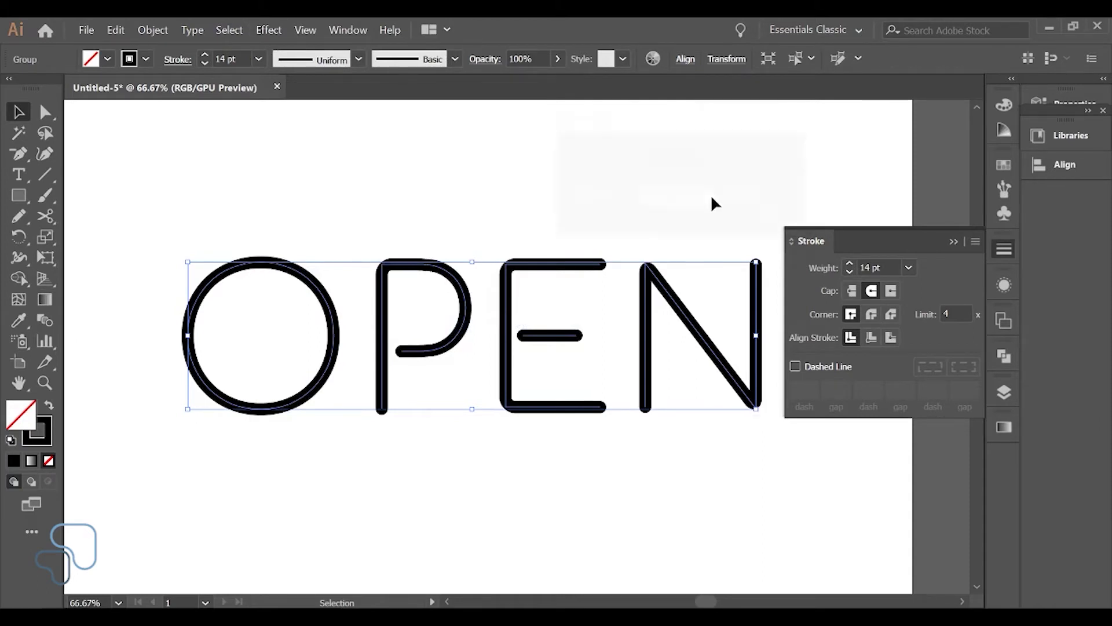
pyautogui.click(512, 183)
pyautogui.moveTo(474, 220); pyautogui.dragTo(445, 200)
pyautogui.moveTo(656, 415); pyautogui.dragTo(285, 200)
pyautogui.moveTo(667, 475); pyautogui.dragTo(253, 185)
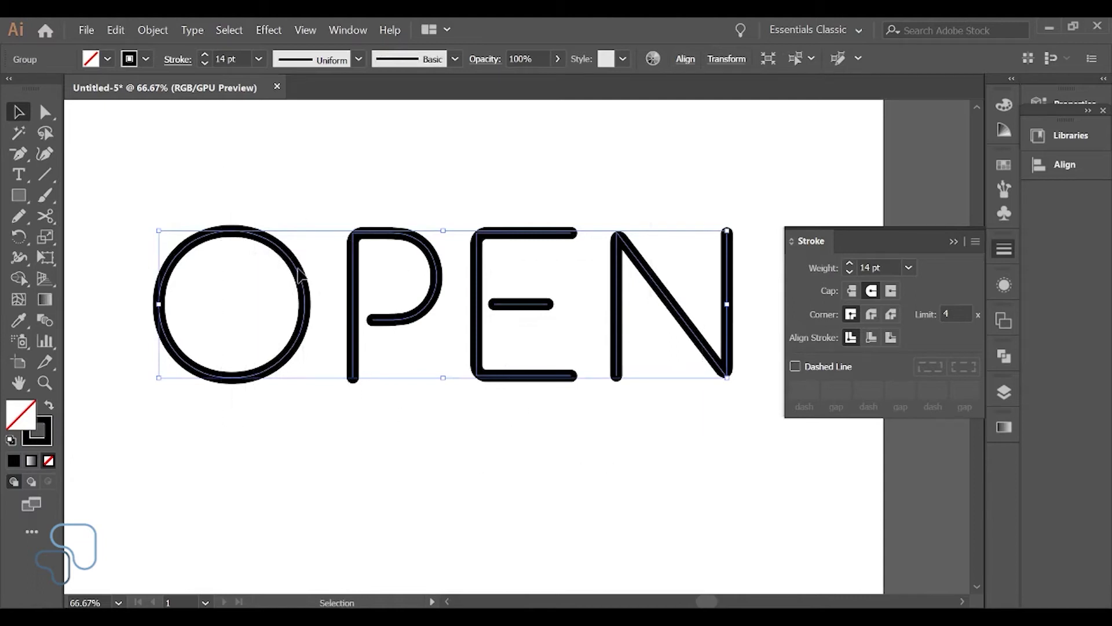
pyautogui.click(433, 399)
pyautogui.click(559, 376)
pyautogui.click(523, 407)
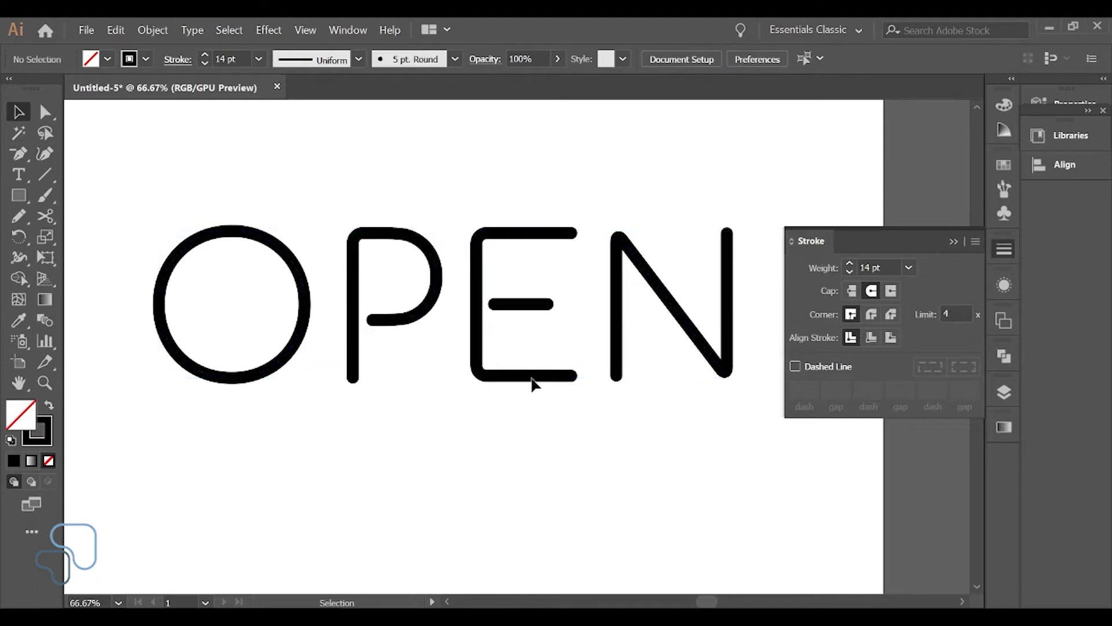
# - Isolate the OPEN group and move the P, E and N down so the letters step downward in reading order
pyautogui.doubleClick(528, 376)
pyautogui.press('space')
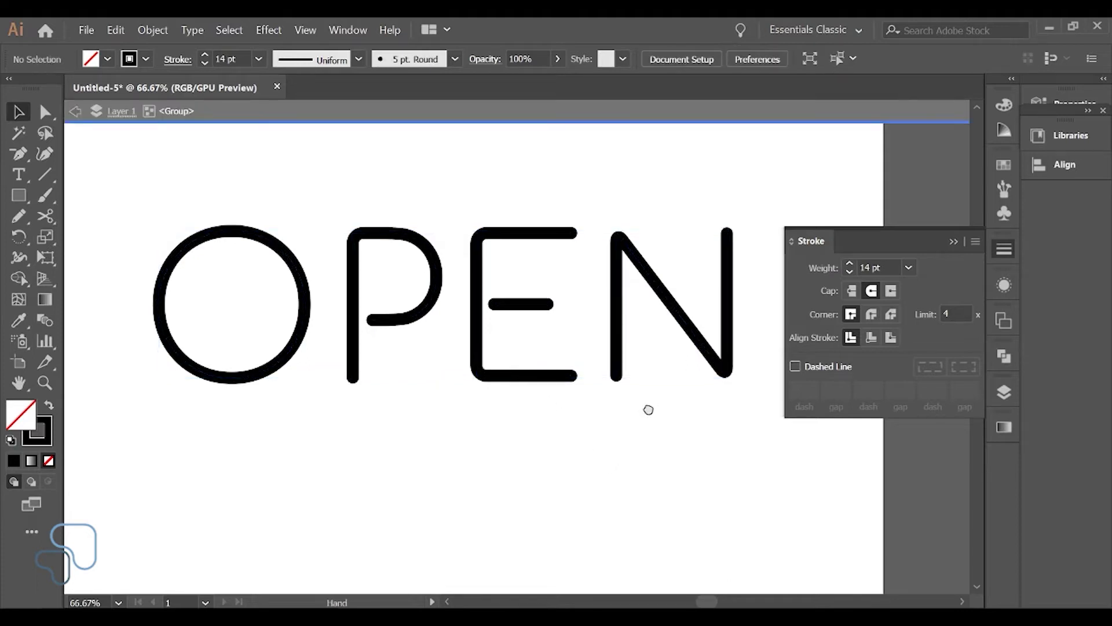
pyautogui.moveTo(648, 409); pyautogui.dragTo(576, 378)
pyautogui.moveTo(623, 303); pyautogui.dragTo(660, 404)
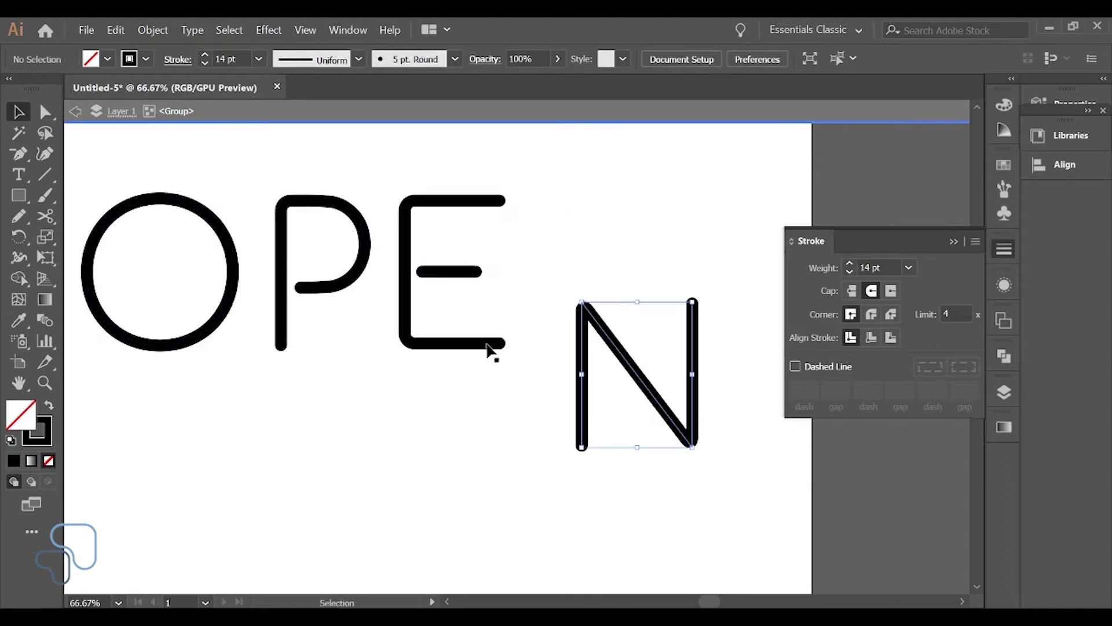
pyautogui.moveTo(477, 352); pyautogui.dragTo(501, 404)
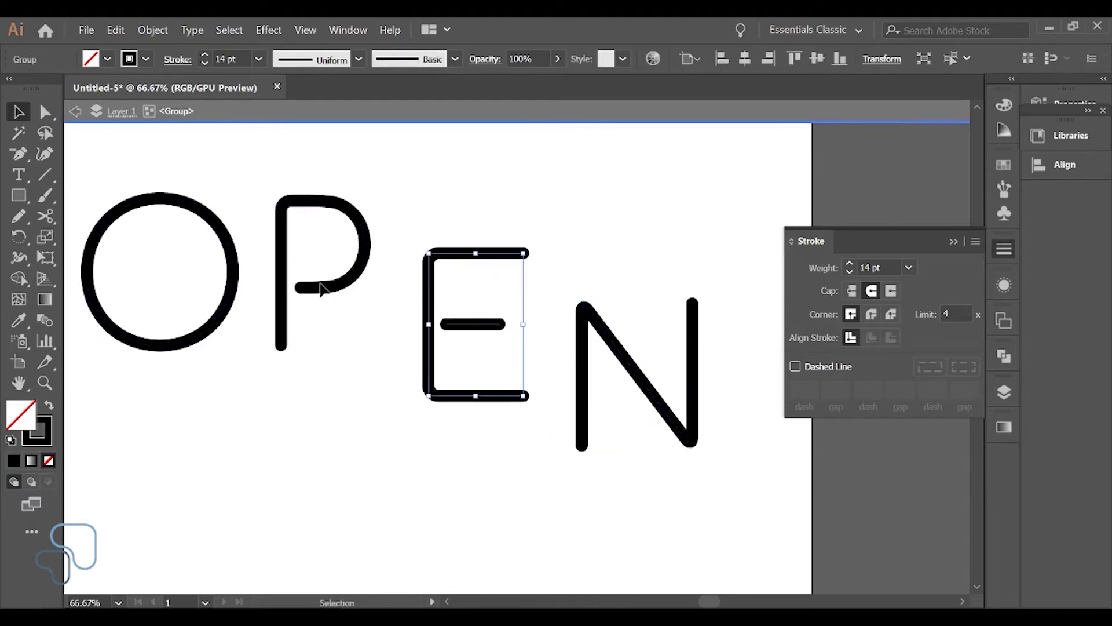
pyautogui.moveTo(321, 290); pyautogui.dragTo(332, 347)
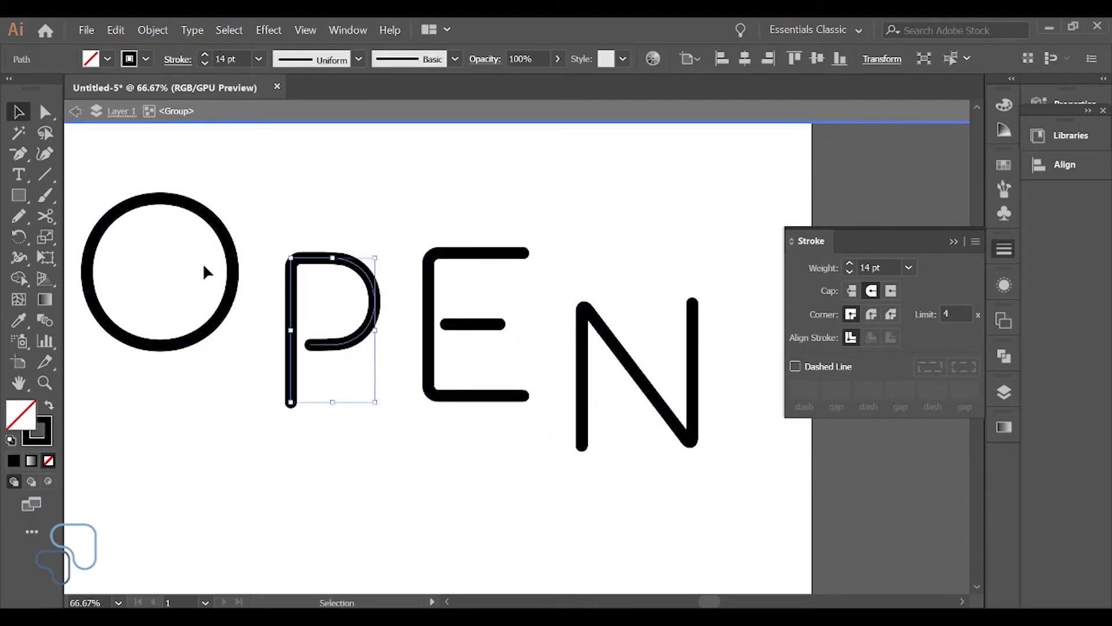
pyautogui.moveTo(451, 255); pyautogui.dragTo(450, 301)
pyautogui.moveTo(585, 362); pyautogui.dragTo(593, 383)
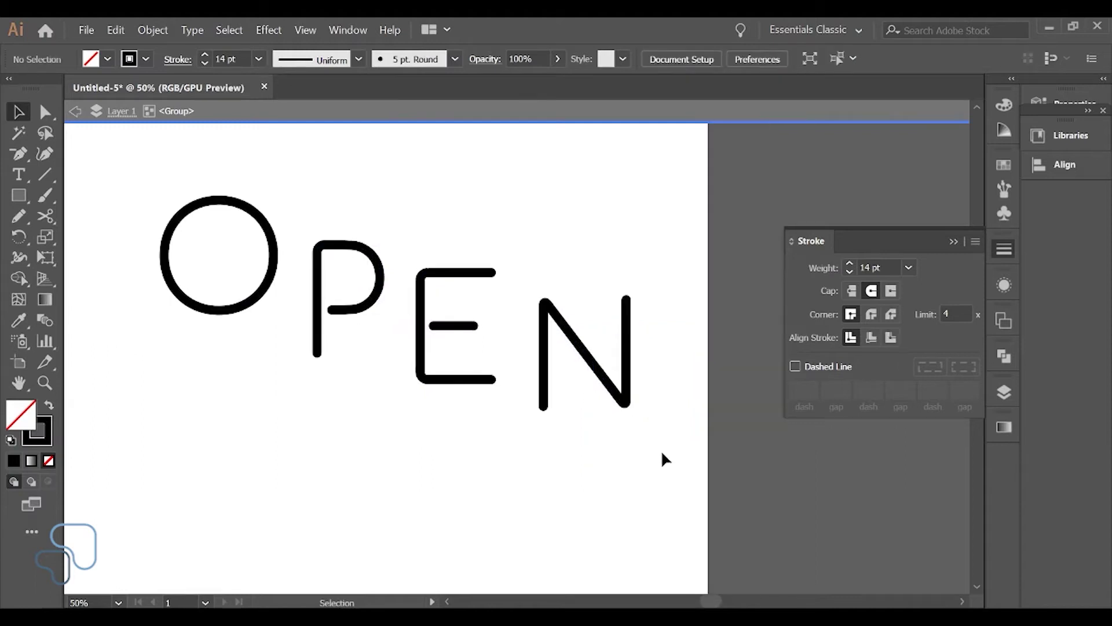
# - Stack the four letters by aligning their horizontal centres to the O and distributing them vertically with 70 px spacing
pyautogui.moveTo(662, 453); pyautogui.dragTo(191, 216)
pyautogui.click(273, 245)
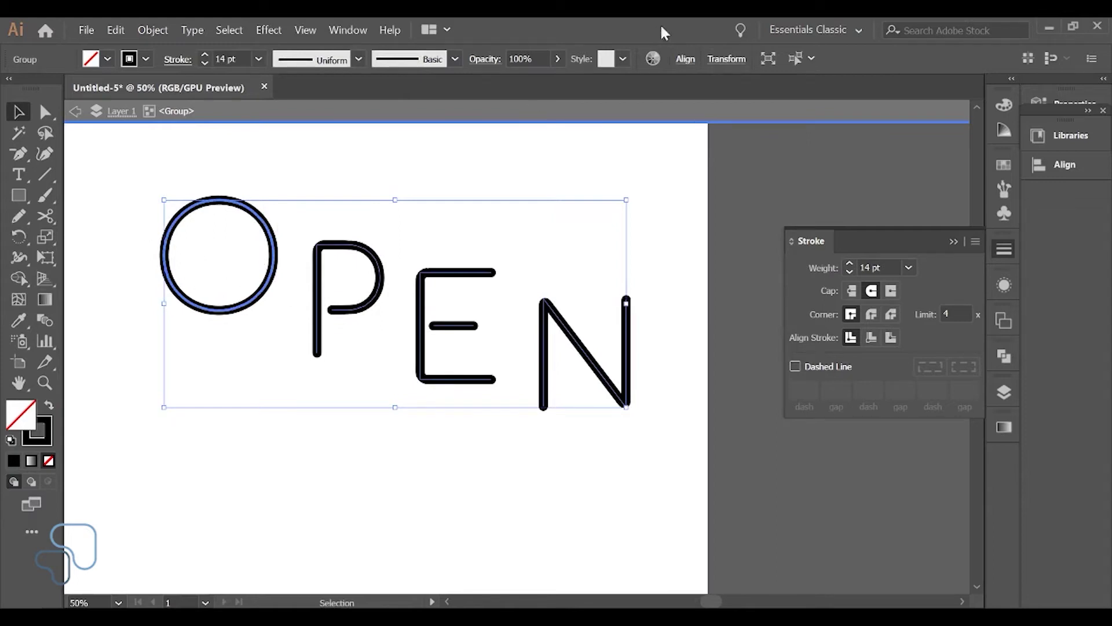
pyautogui.click(686, 61)
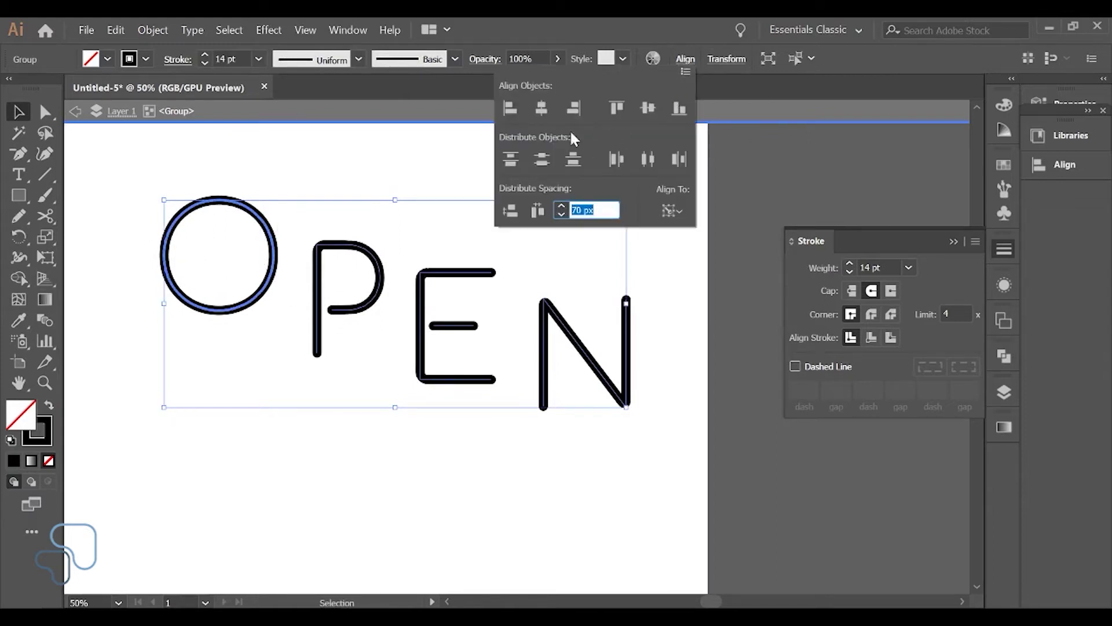
pyautogui.click(542, 110)
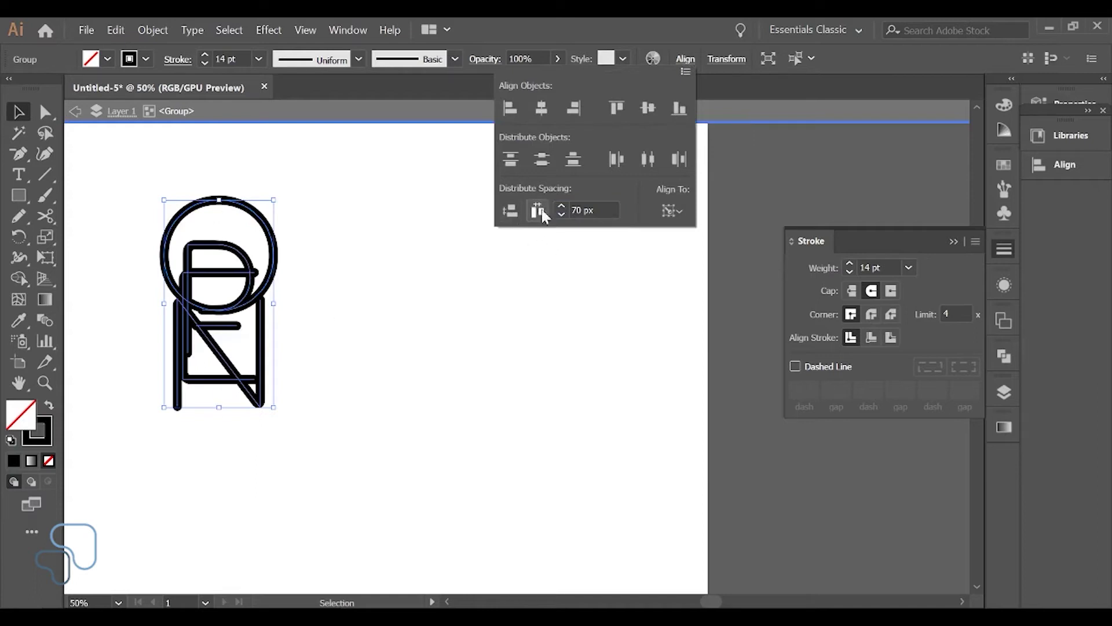
pyautogui.click(604, 211)
pyautogui.write('70')
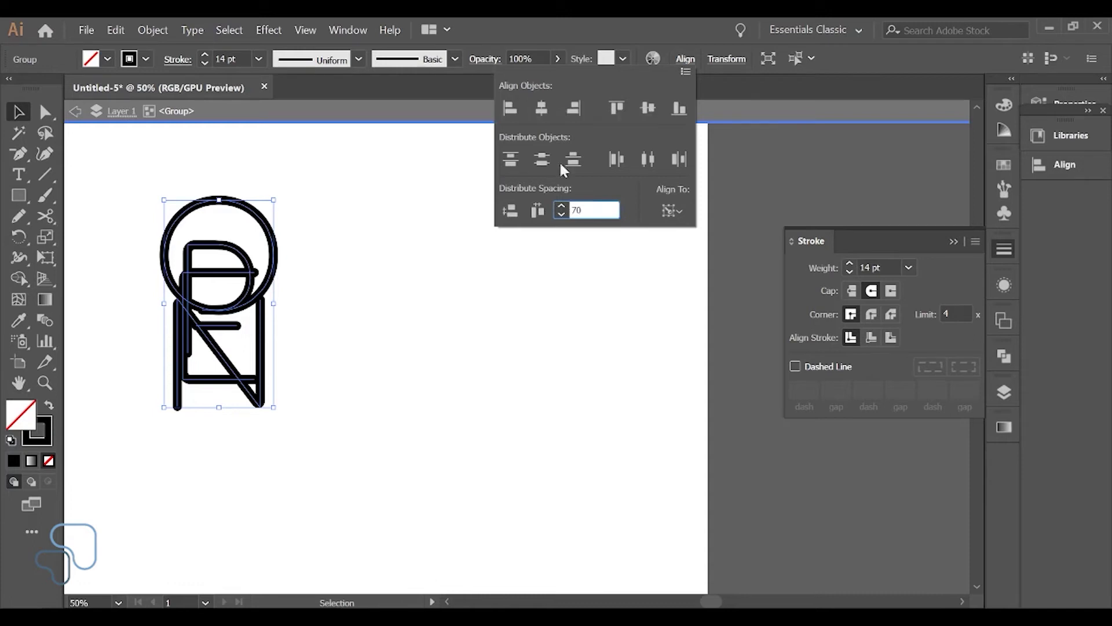
pyautogui.click(514, 211)
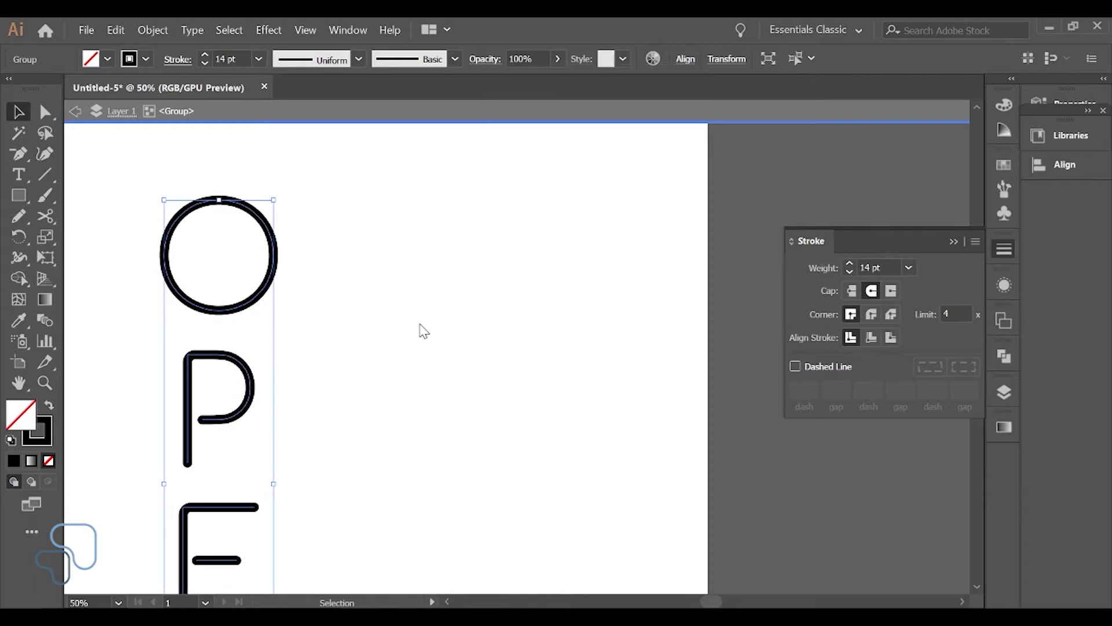
pyautogui.hotkey('ctrl', '-')
pyautogui.hotkey('ctrl', '-')
pyautogui.moveTo(385, 415); pyautogui.dragTo(491, 317)
pyautogui.press('Escape')
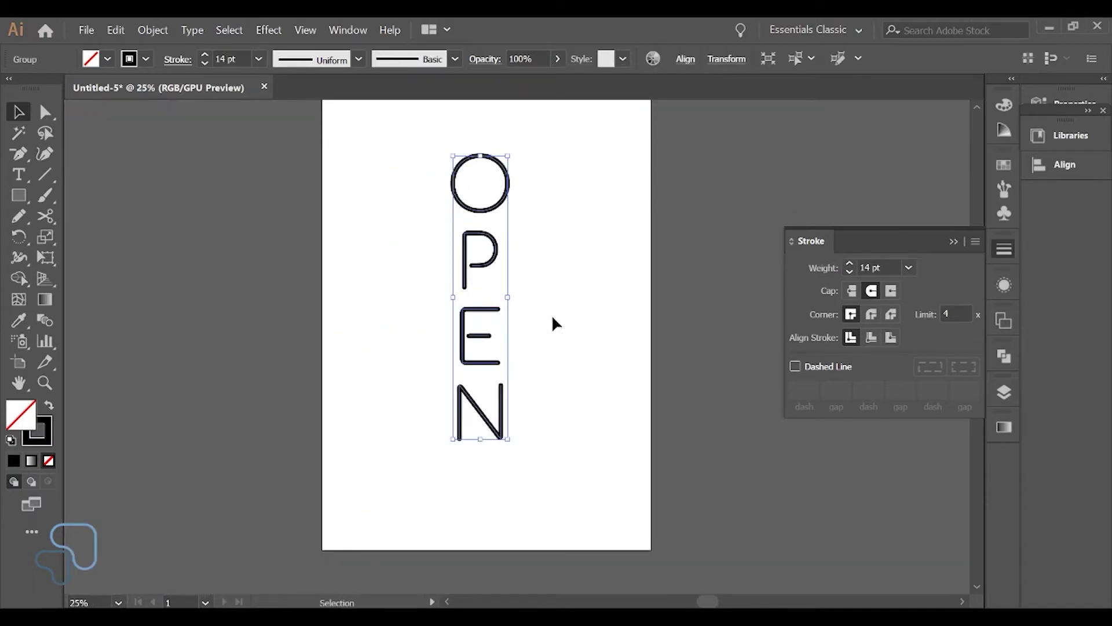
# - Create a 333 × 1128 px rectangle and place it as a frame around the vertical OPEN lettering
pyautogui.click(543, 296)
pyautogui.press('m')
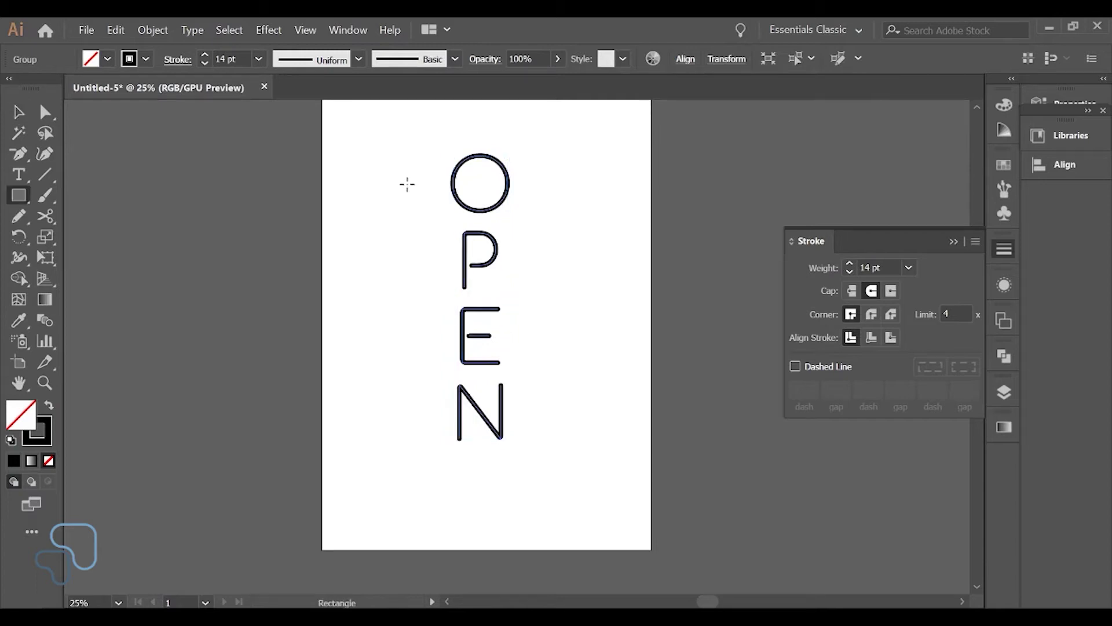
pyautogui.click(429, 173)
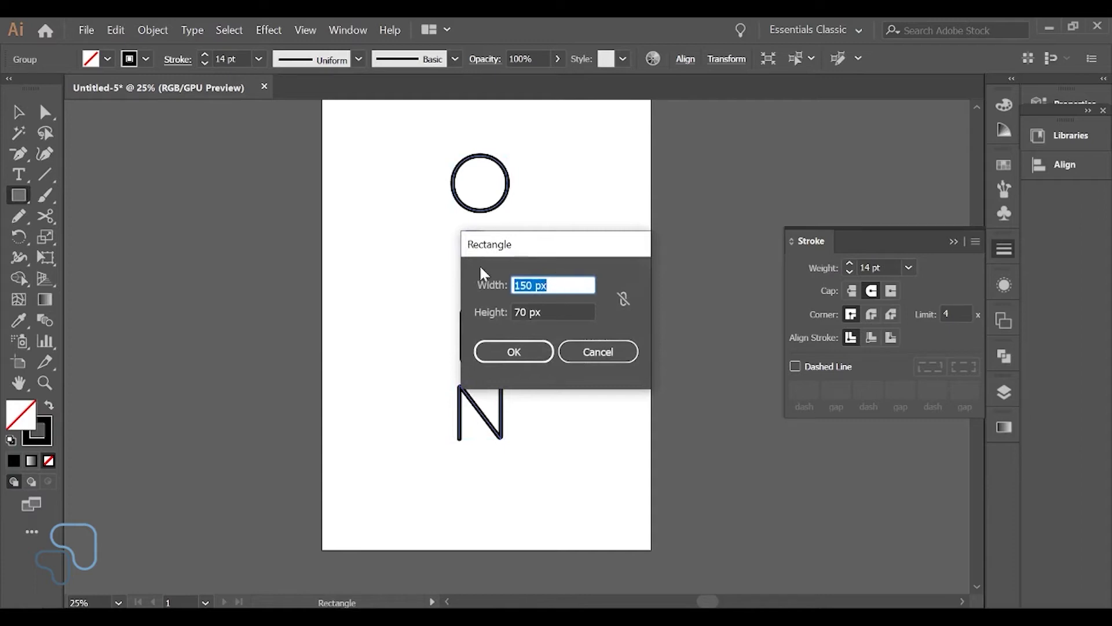
pyautogui.write('333')
pyautogui.press('Tab')
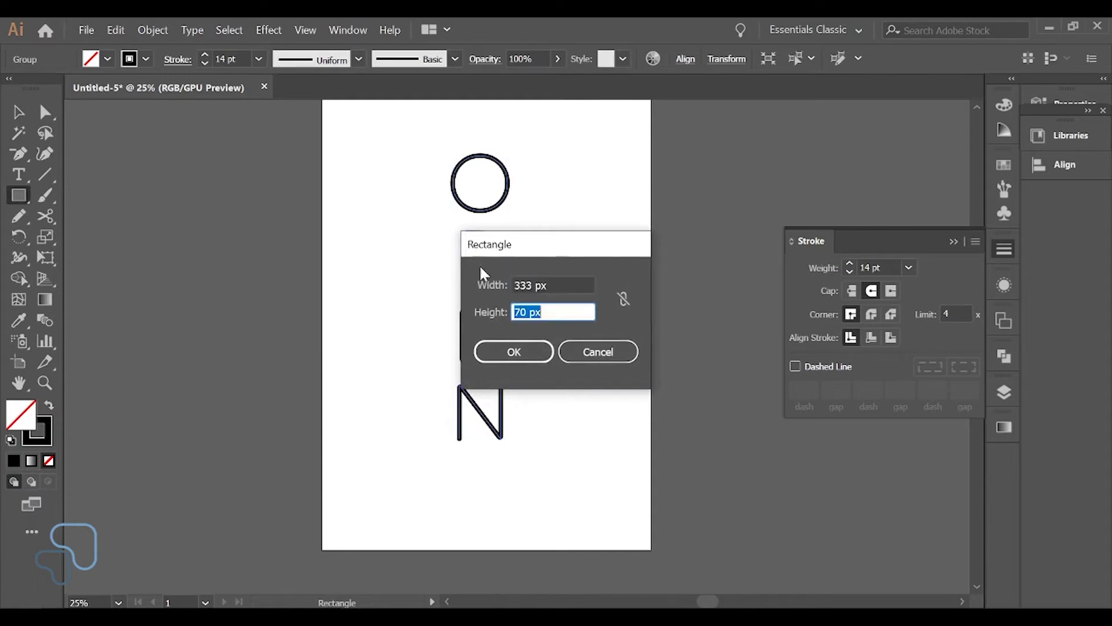
pyautogui.write('1128')
pyautogui.click(508, 346)
pyautogui.press('v')
pyautogui.moveTo(538, 387); pyautogui.dragTo(536, 330)
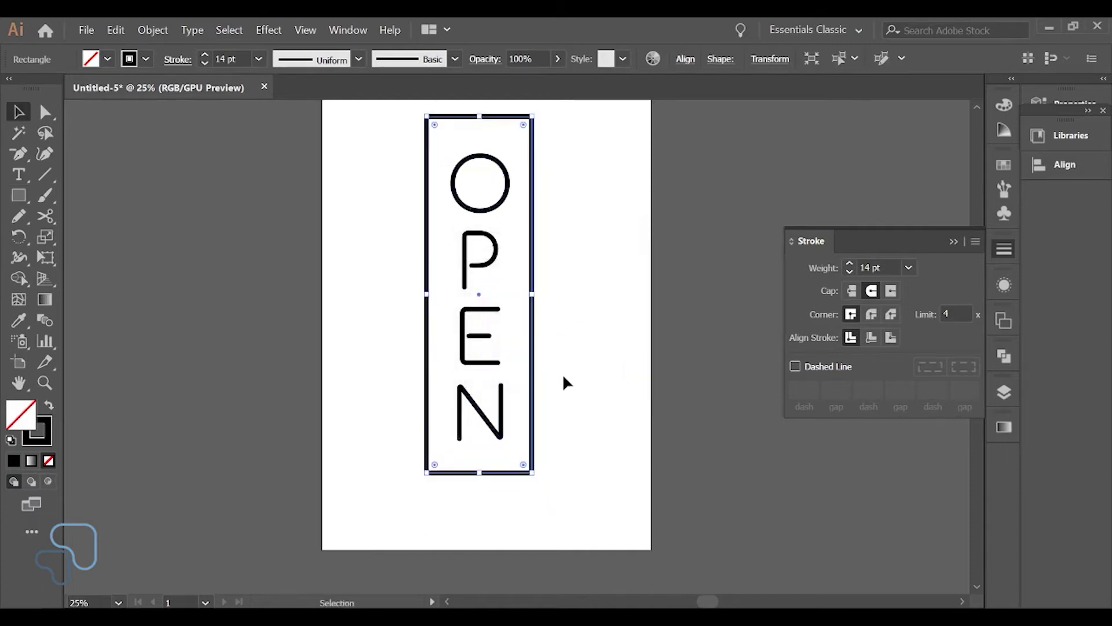
# - Create a 460 × 320 px rectangle beside the lower part of the vertical frame
pyautogui.press('m')
pyautogui.click(569, 398)
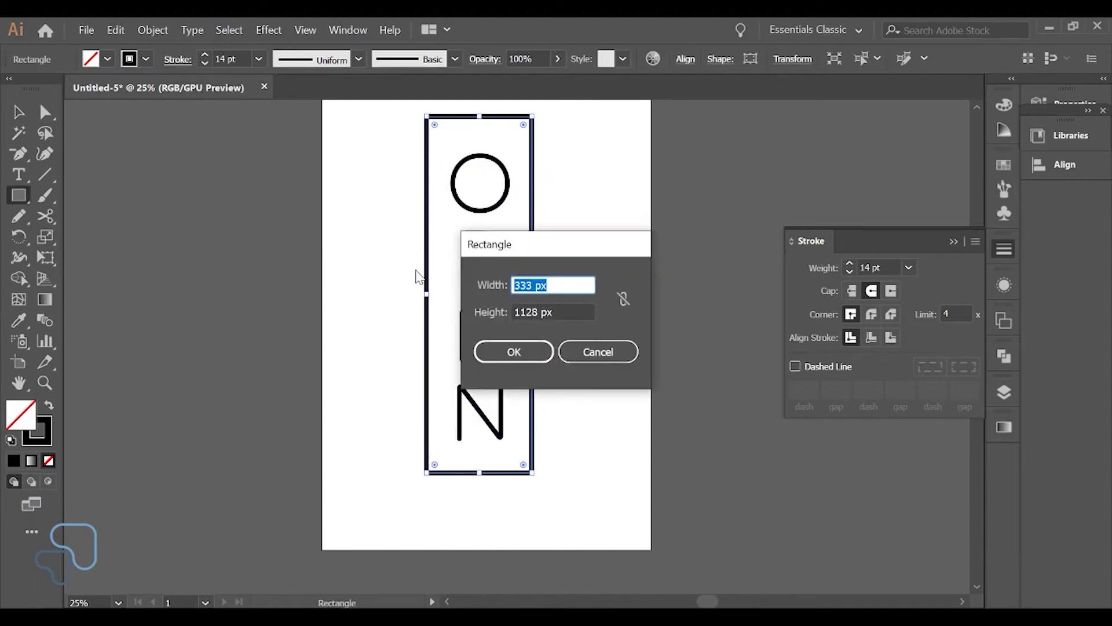
pyautogui.write('460')
pyautogui.press('Tab')
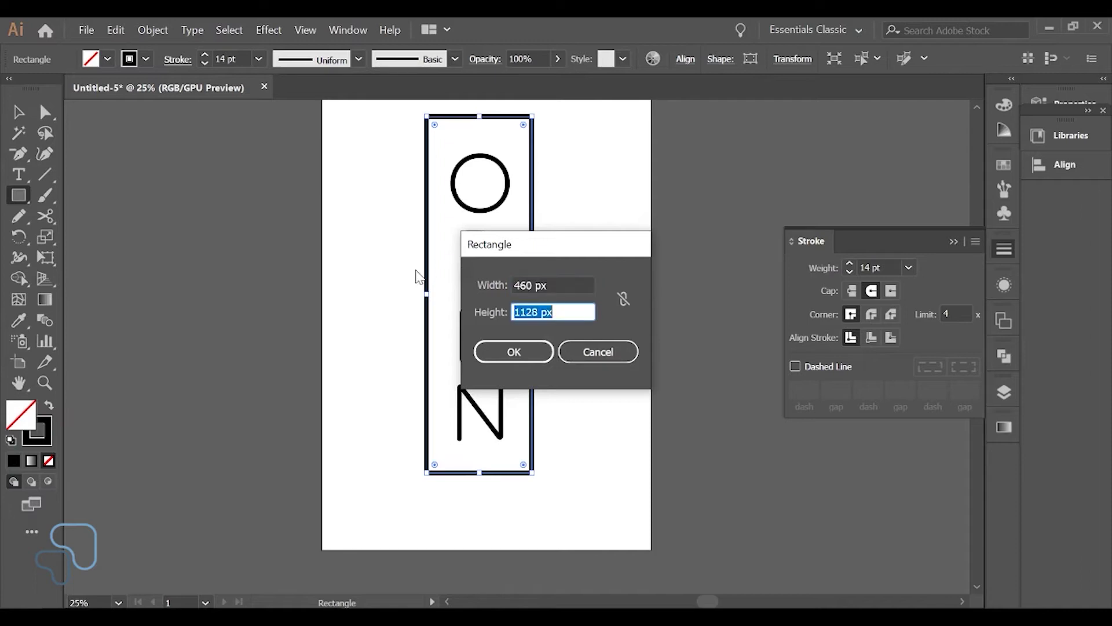
pyautogui.write('320')
pyautogui.press('Return')
# - Move the 460 × 320 px rectangle over the N so its lower-left corner coincides with the frame's lower-left corner
pyautogui.hotkey('ctrl', '+')
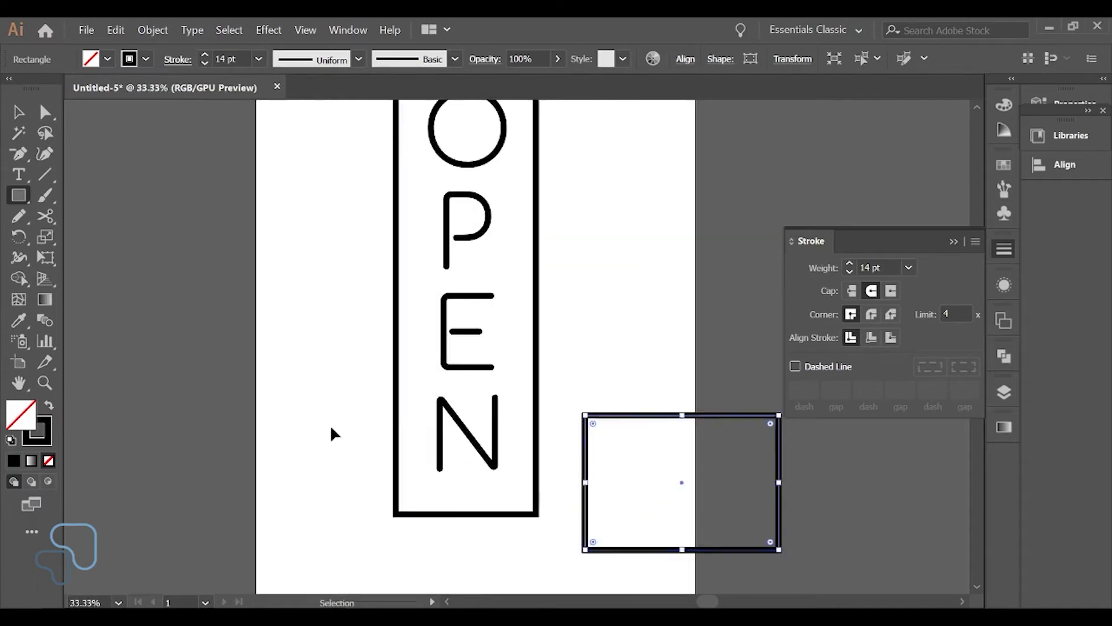
pyautogui.hotkey('ctrl', '+')
pyautogui.press('space')
pyautogui.moveTo(436, 448); pyautogui.dragTo(365, 241)
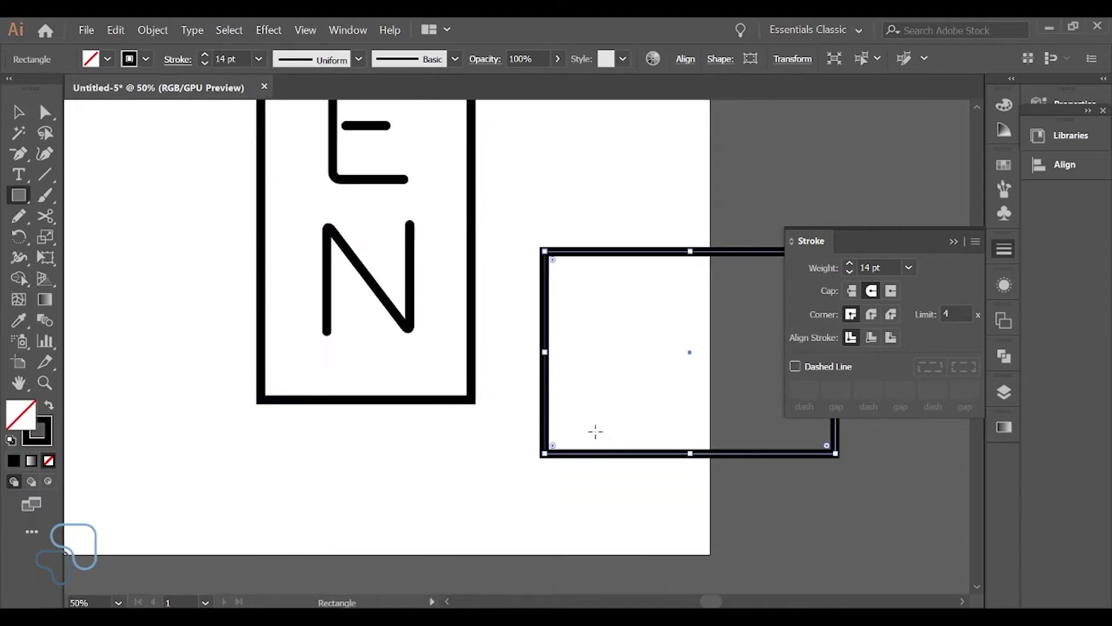
pyautogui.press('v')
pyautogui.hotkey('ctrl', 'shift', 'a')
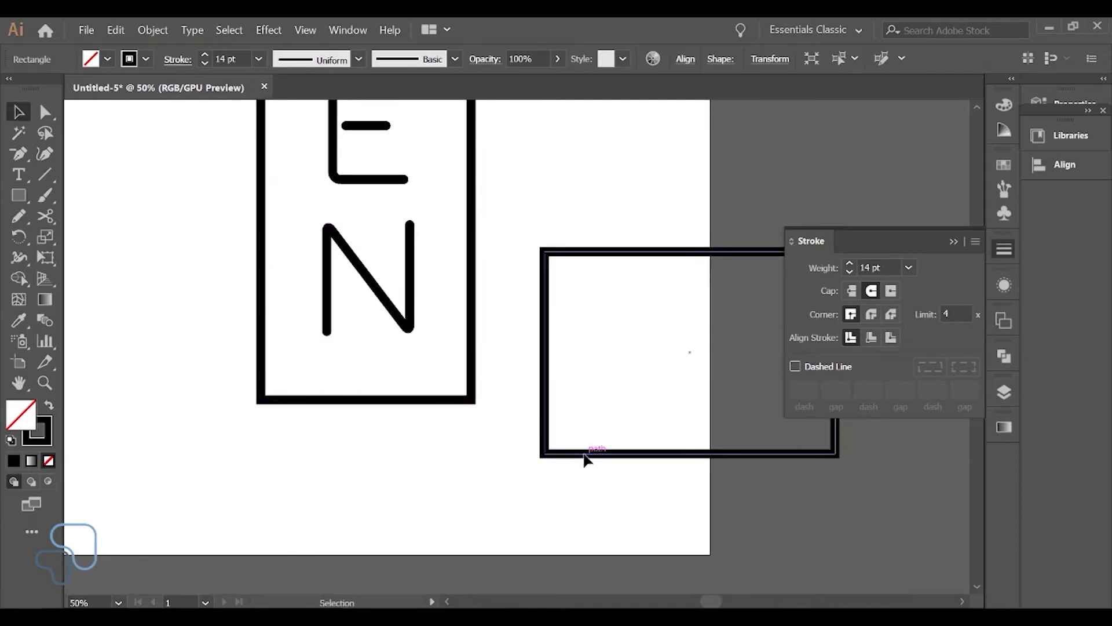
pyautogui.moveTo(584, 458); pyautogui.dragTo(301, 404)
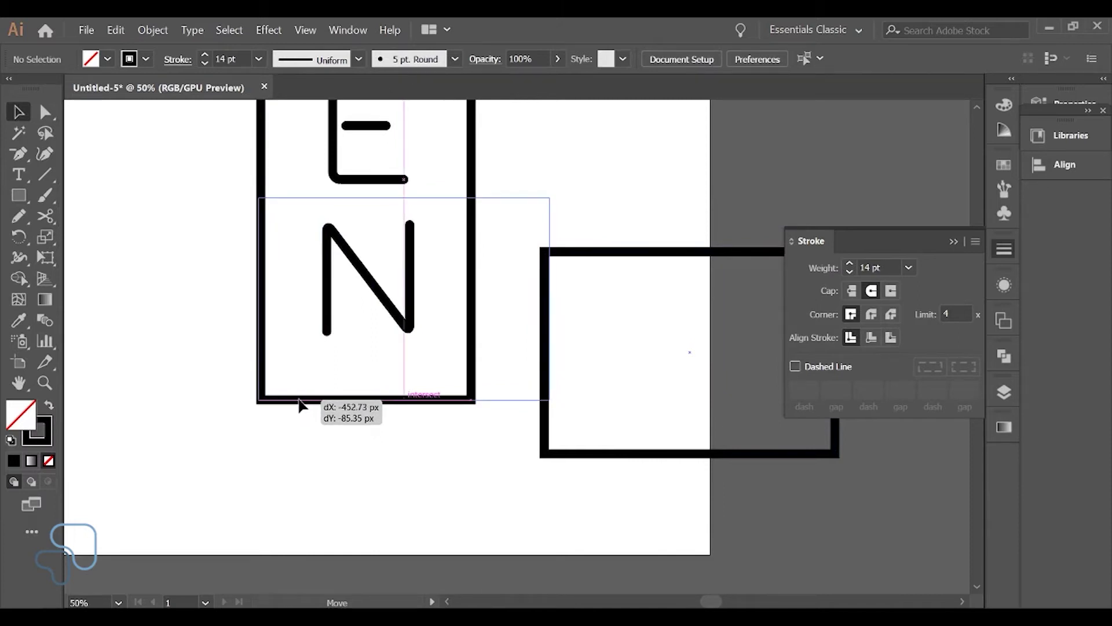
pyautogui.moveTo(300, 403); pyautogui.dragTo(300, 401)
pyautogui.press('space')
pyautogui.moveTo(435, 462); pyautogui.dragTo(326, 530)
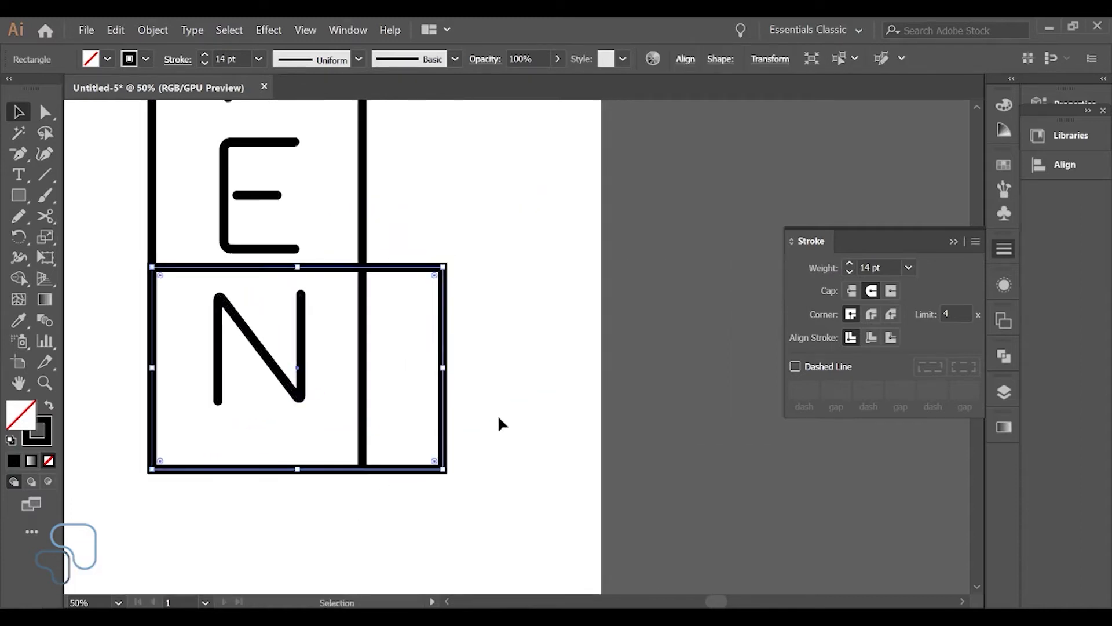
pyautogui.hotkey('ctrl', '-')
pyautogui.moveTo(490, 415); pyautogui.dragTo(455, 451)
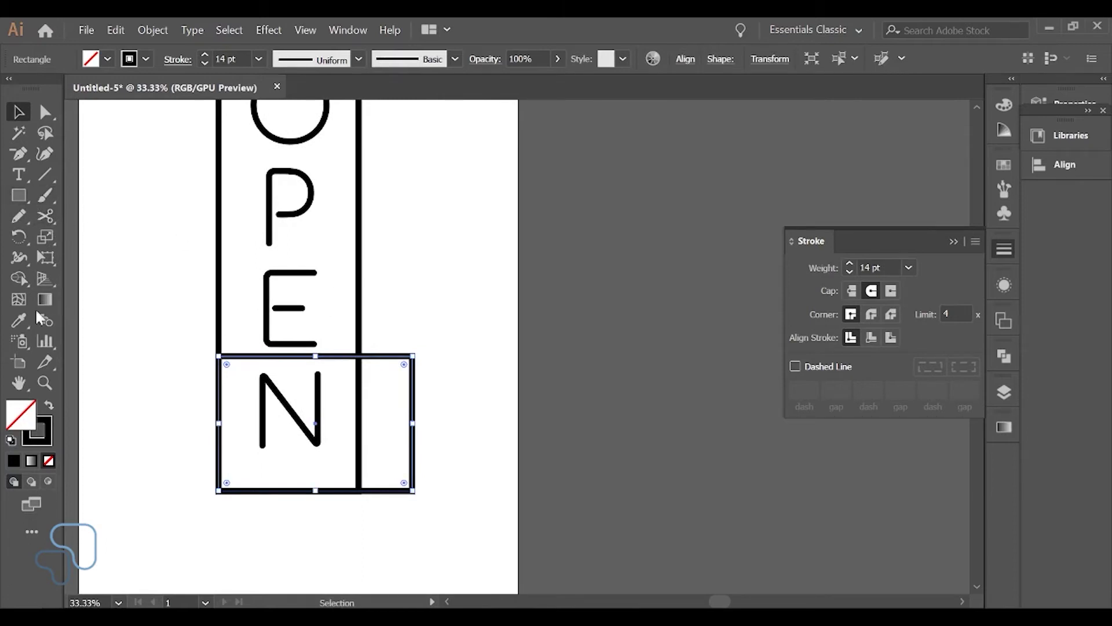
# - Create a triangle beside the wide rectangle with the Star tool, using radii of 25 px and 50 px and 3 points
pyautogui.click(16, 194)
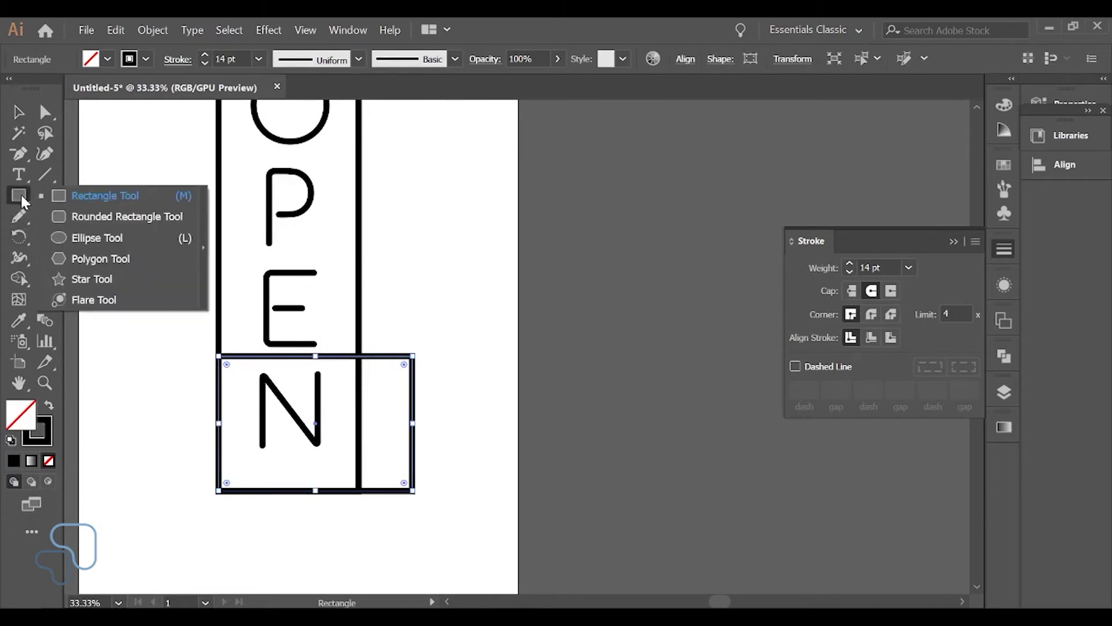
pyautogui.click(93, 279)
pyautogui.click(444, 394)
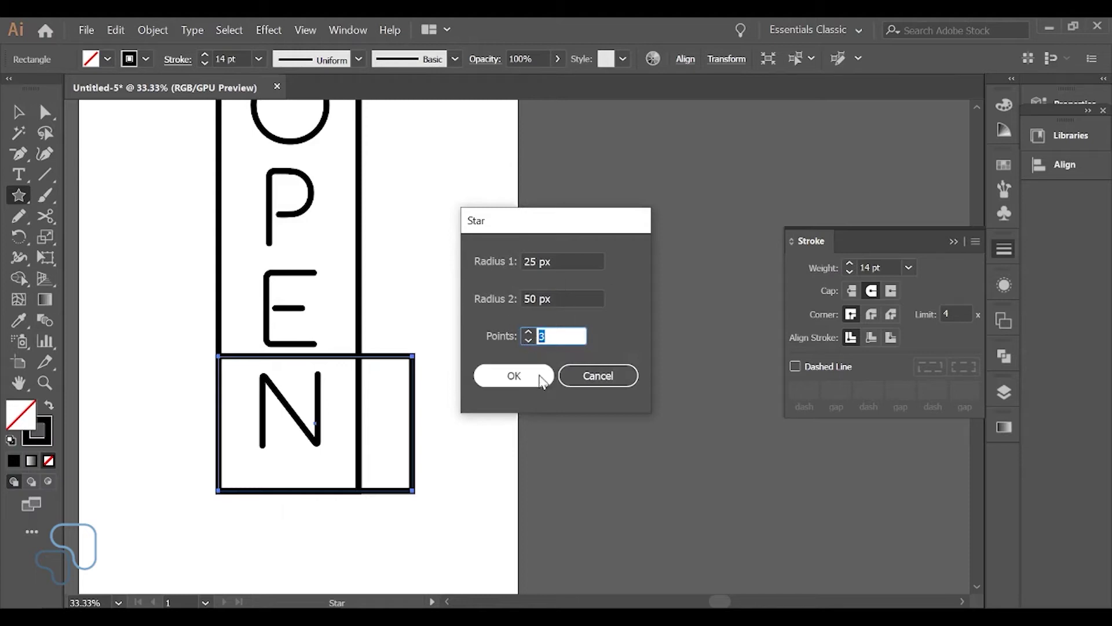
pyautogui.click(532, 376)
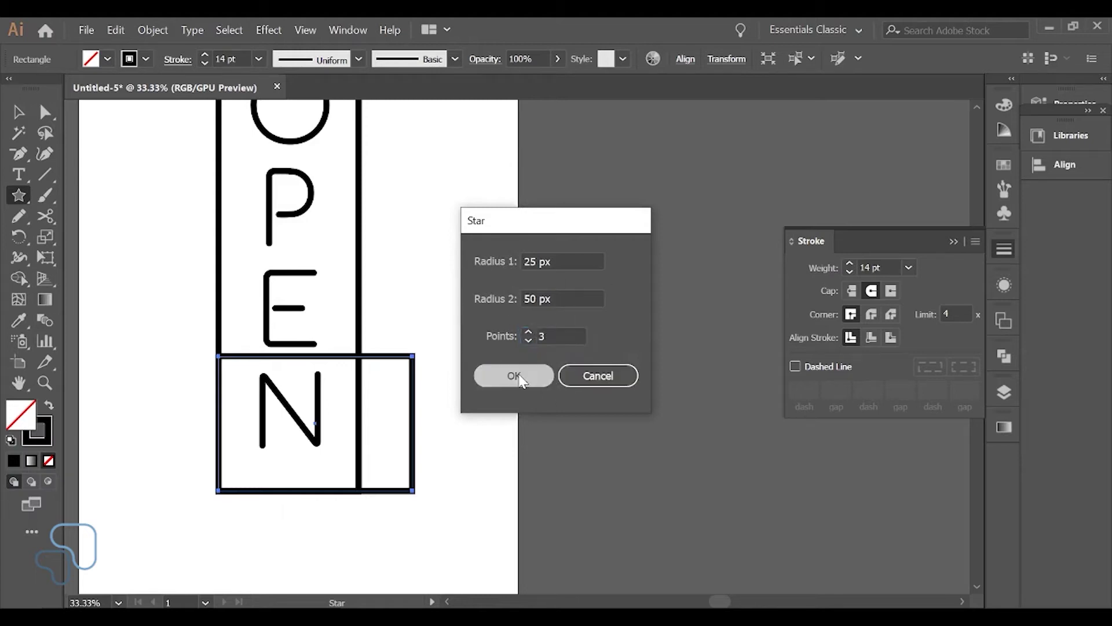
pyautogui.scroll(1, 507, 365)
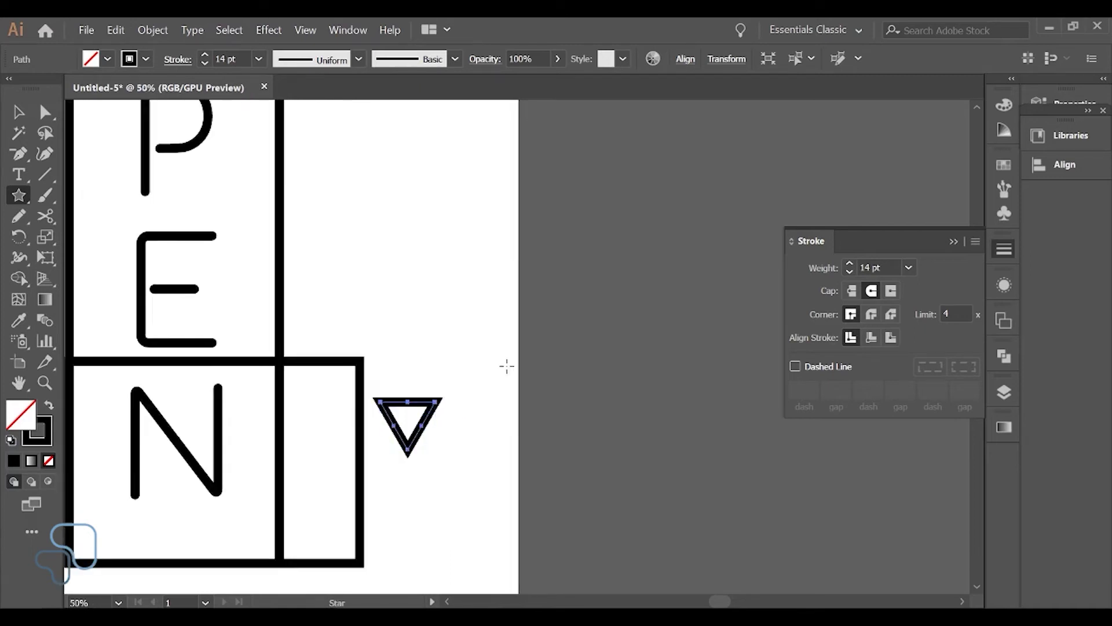
pyautogui.moveTo(433, 477); pyautogui.dragTo(468, 430)
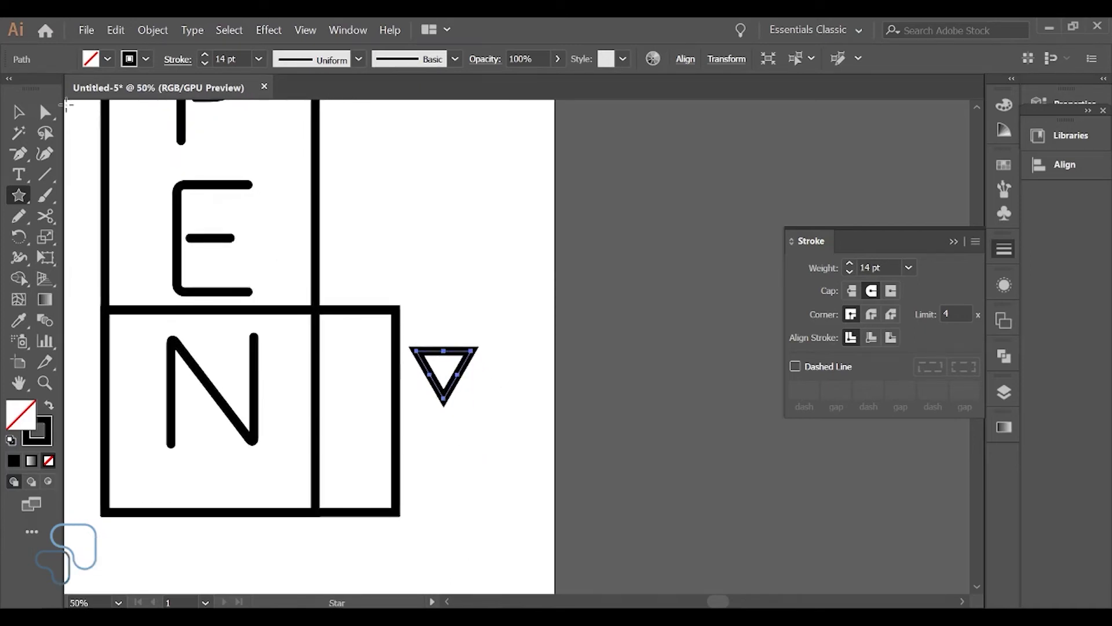
# - Rotate the triangle 90° so it points right and move it onto the wide rectangle's right edge
pyautogui.press('v')
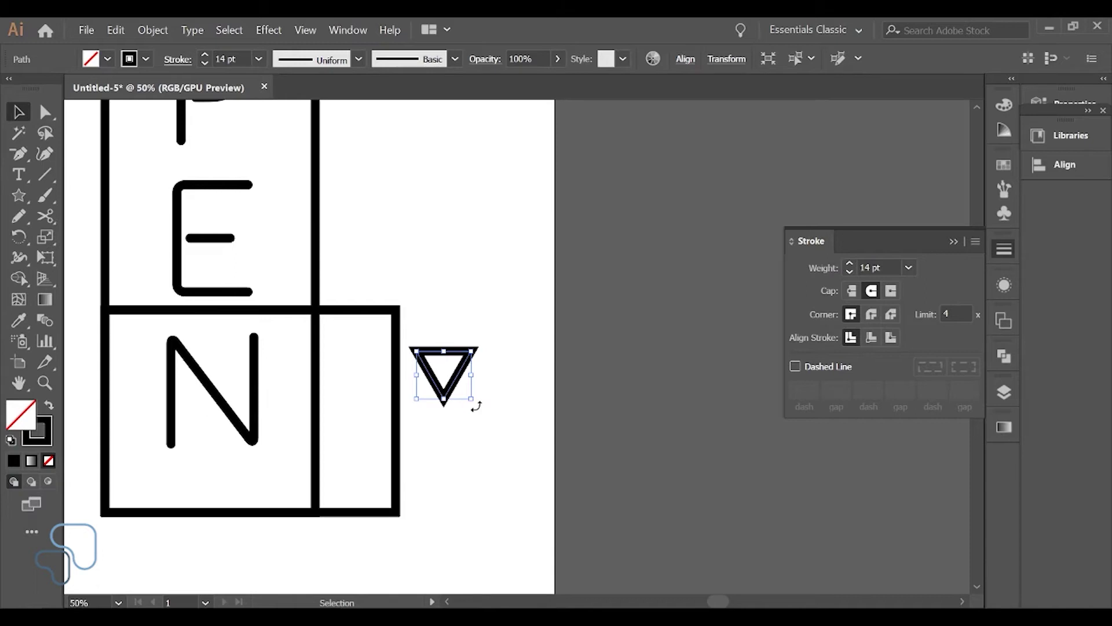
pyautogui.moveTo(476, 406); pyautogui.dragTo(495, 318)
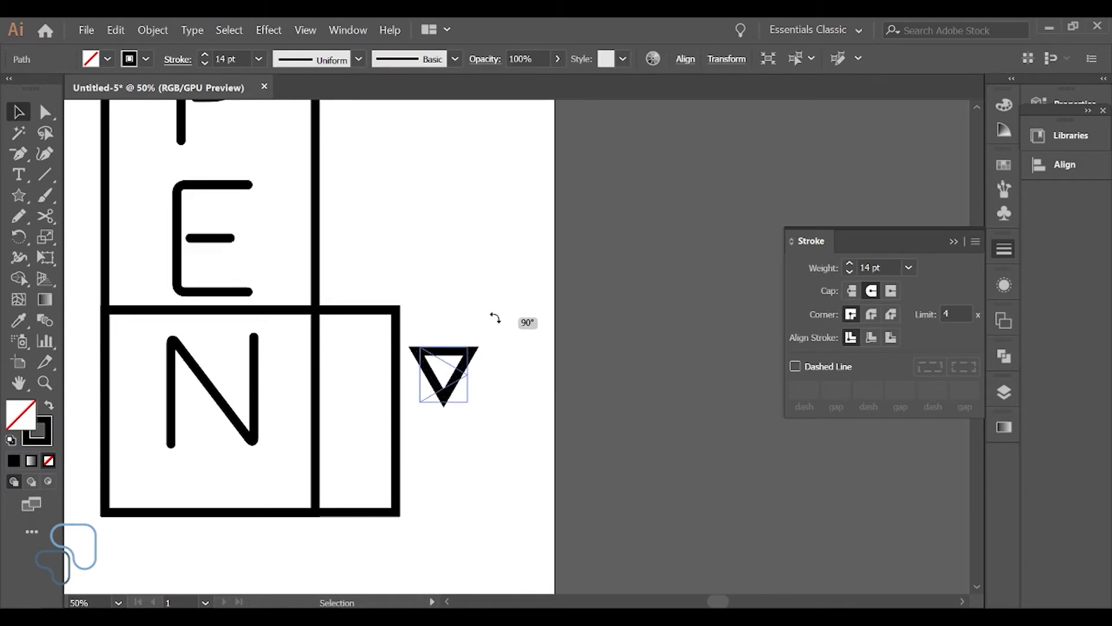
pyautogui.moveTo(496, 318); pyautogui.dragTo(494, 317)
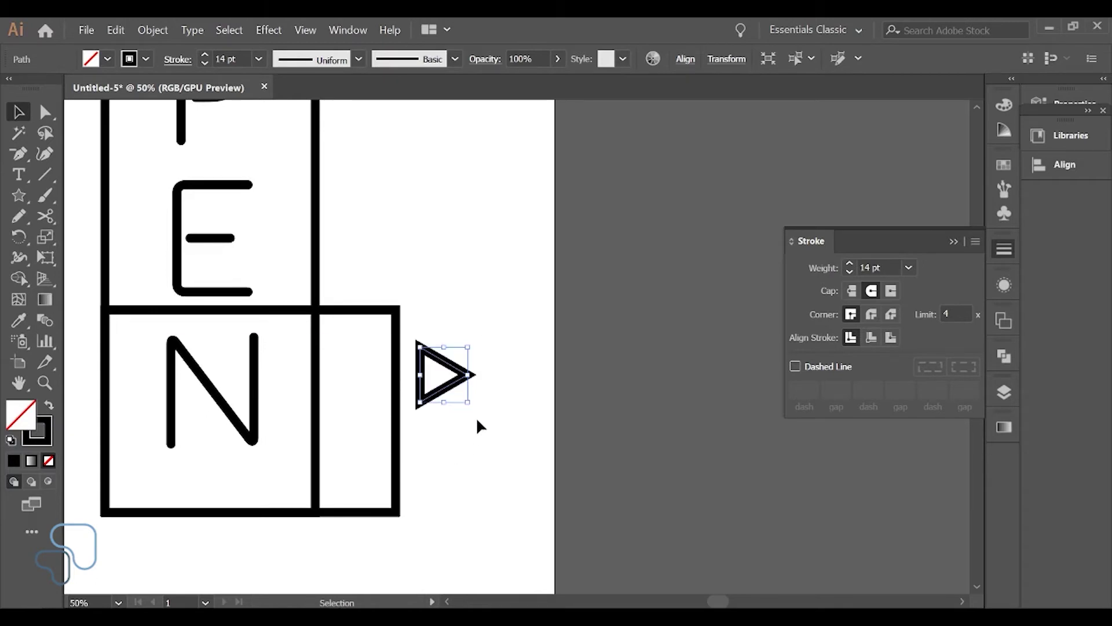
pyautogui.moveTo(450, 390); pyautogui.dragTo(413, 428)
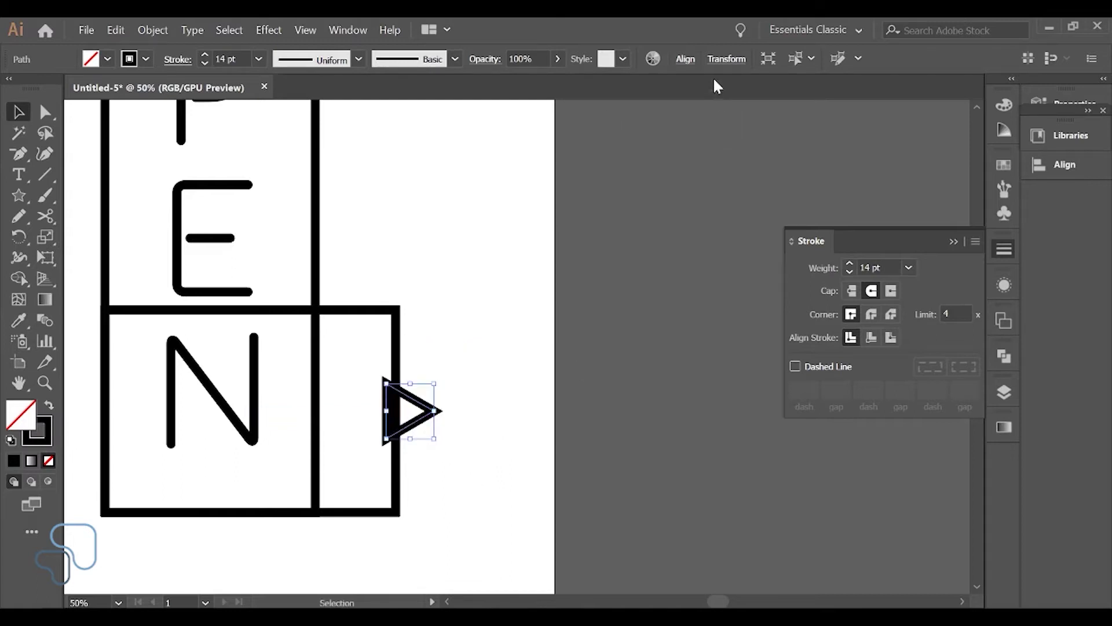
# - Resize the triangle to 150 px wide and 640 px high, and set its stroke weight to 14 pt
pyautogui.click(726, 58)
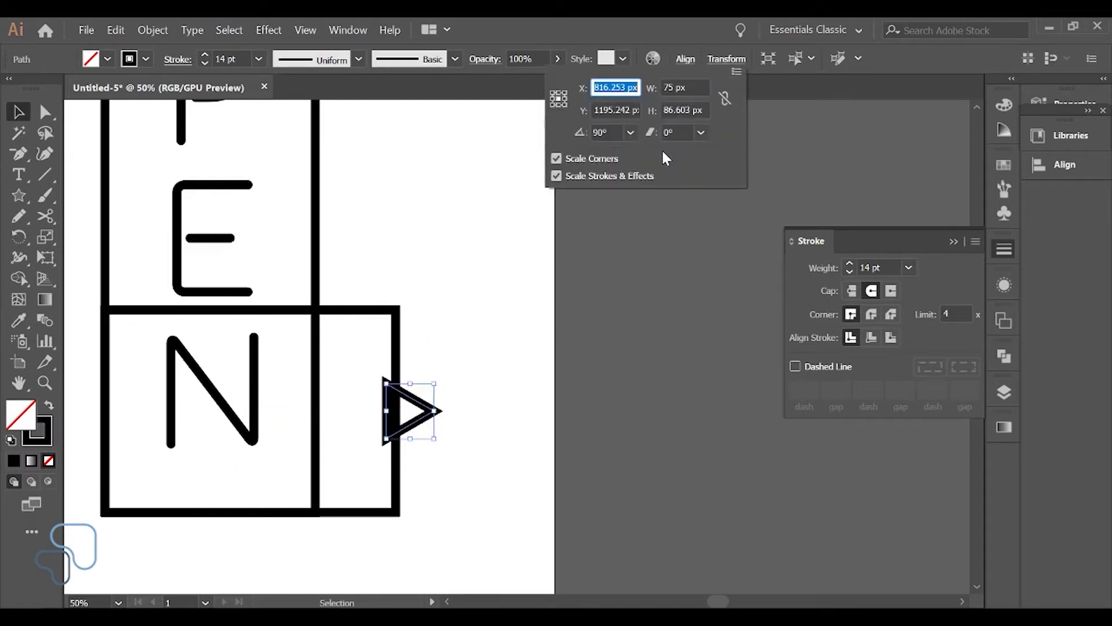
pyautogui.click(683, 86)
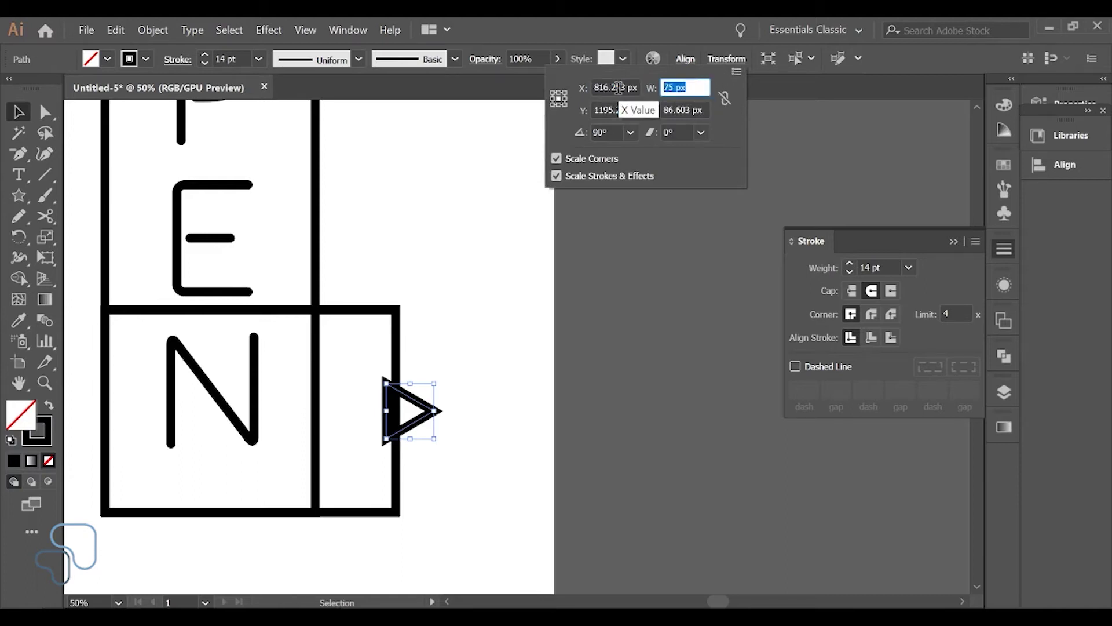
pyautogui.write('150')
pyautogui.press('Tab')
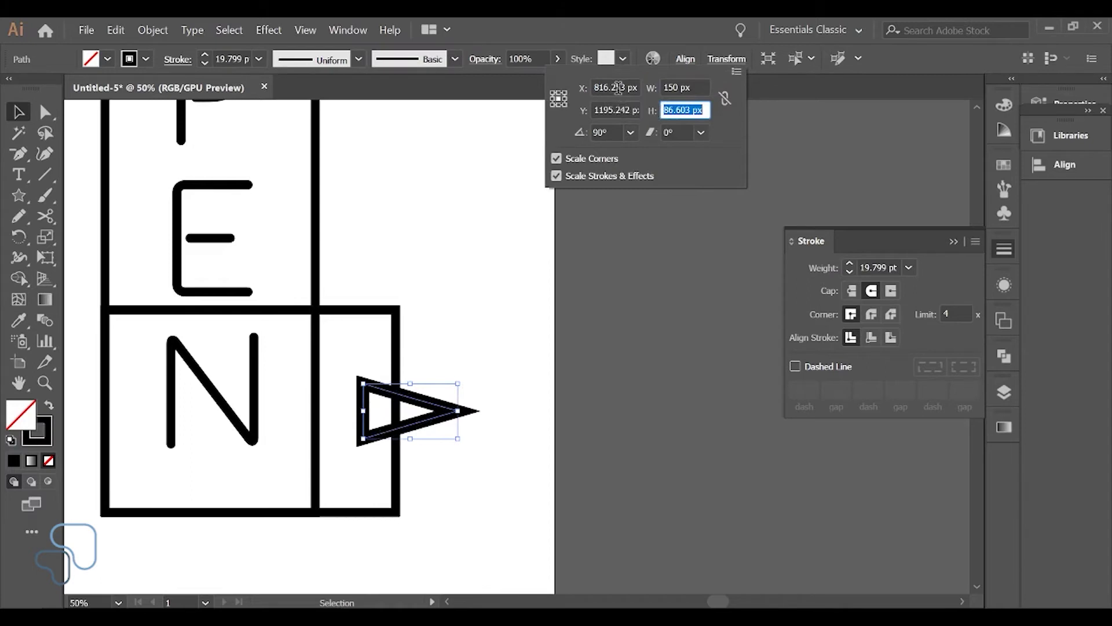
pyautogui.write('640')
pyautogui.press('Return')
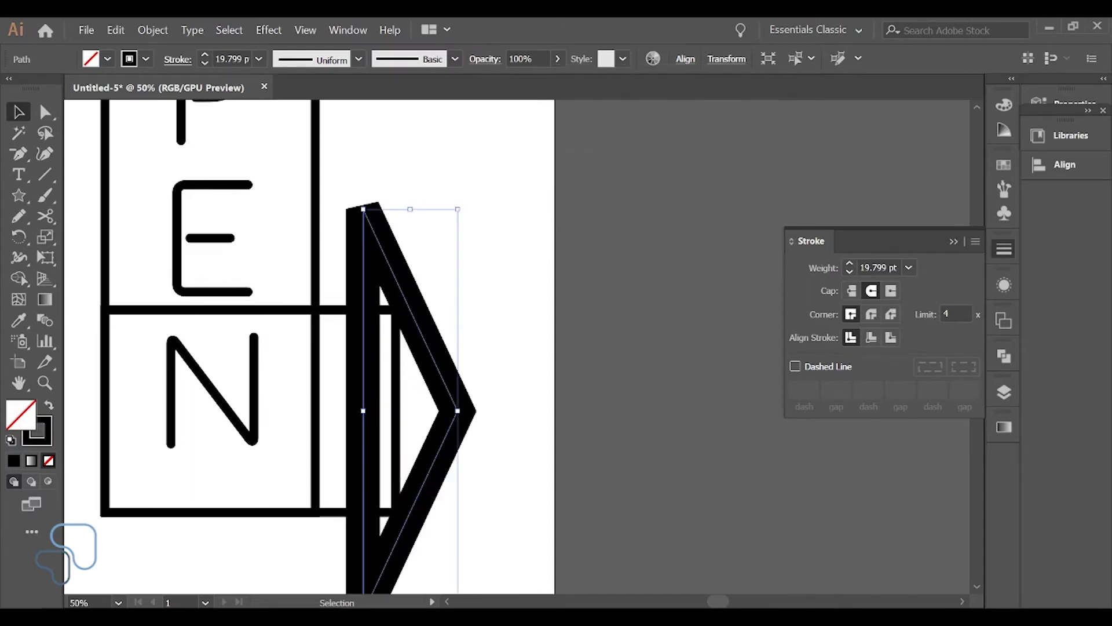
pyautogui.click(260, 59)
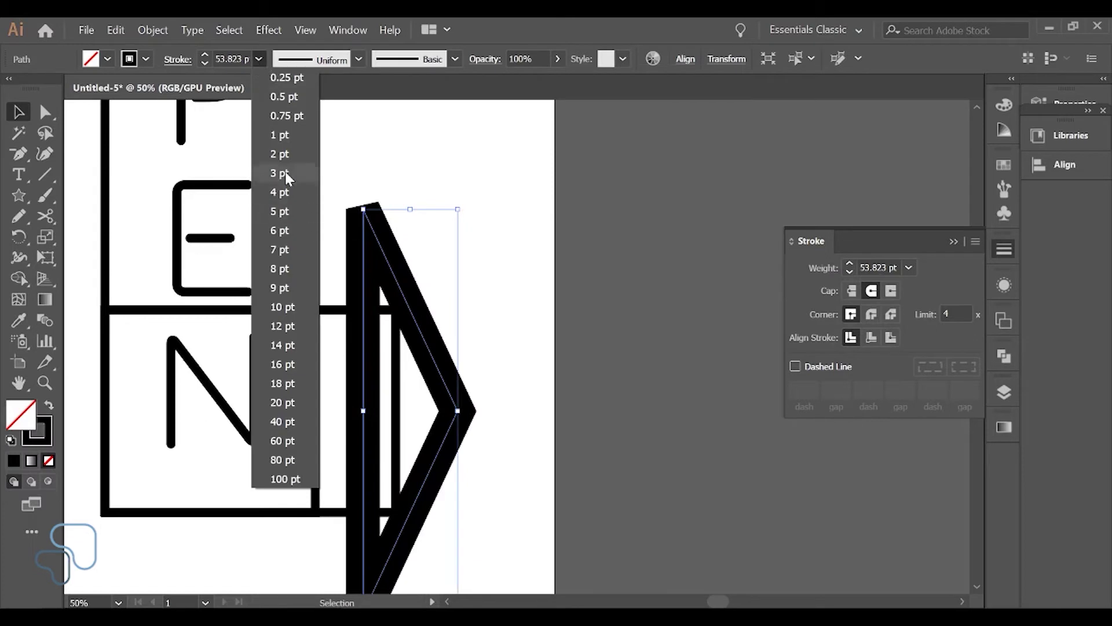
pyautogui.click(289, 345)
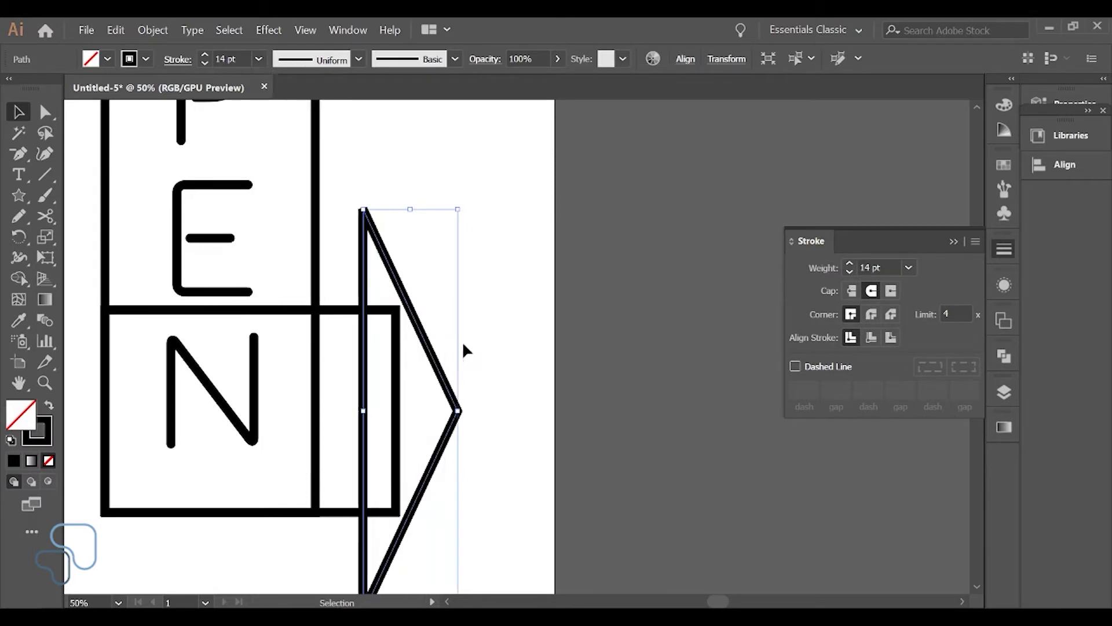
pyautogui.click(467, 406)
# - Shift the triangle slightly right, keeping it overlapping the wide rectangle's edge, and unite both shapes with the frame using Pathfinder
pyautogui.scroll(-2, 467, 407)
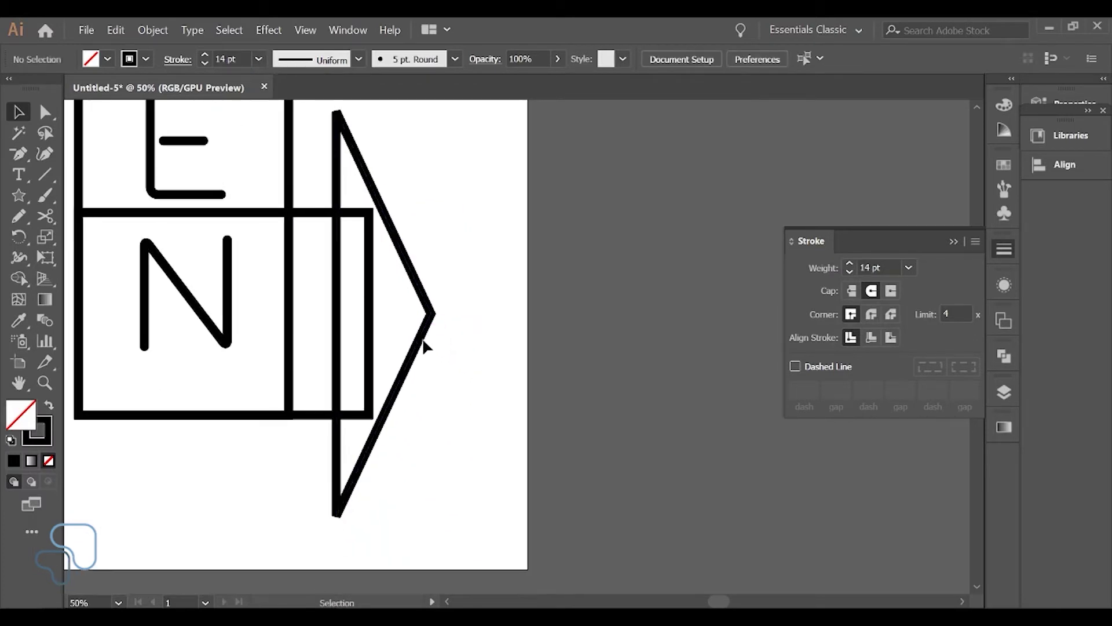
pyautogui.moveTo(426, 342); pyautogui.dragTo(440, 336)
pyautogui.moveTo(485, 397); pyautogui.dragTo(325, 231)
pyautogui.moveTo(490, 392)
pyautogui.mouseDown()
pyautogui.moveTo(340, 228)
pyautogui.moveTo(273, 174)
pyautogui.mouseUp()
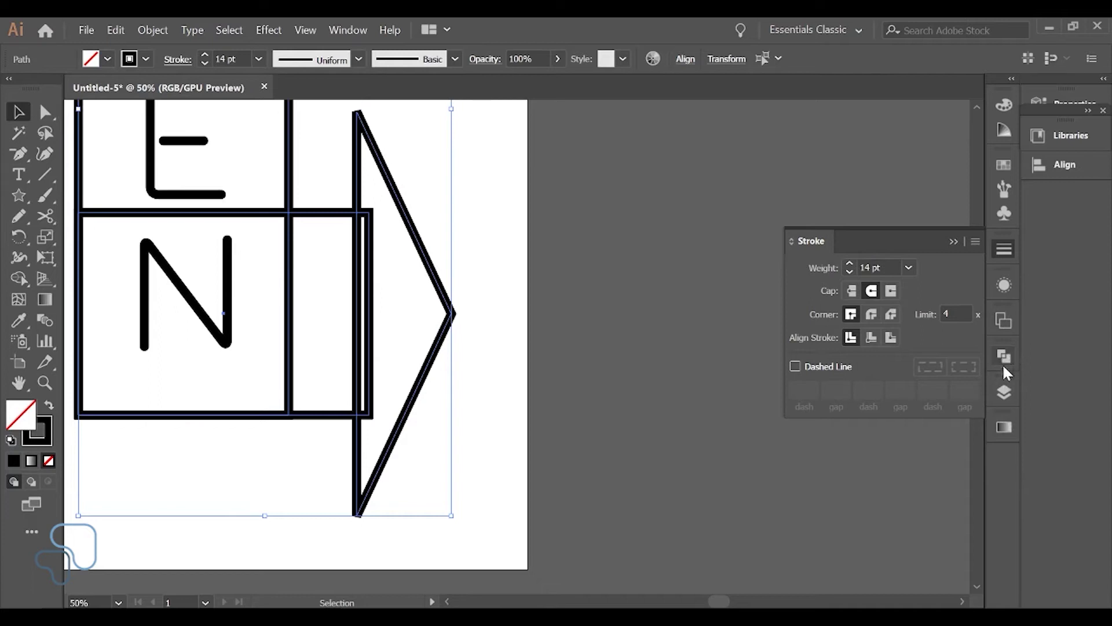
pyautogui.click(347, 35)
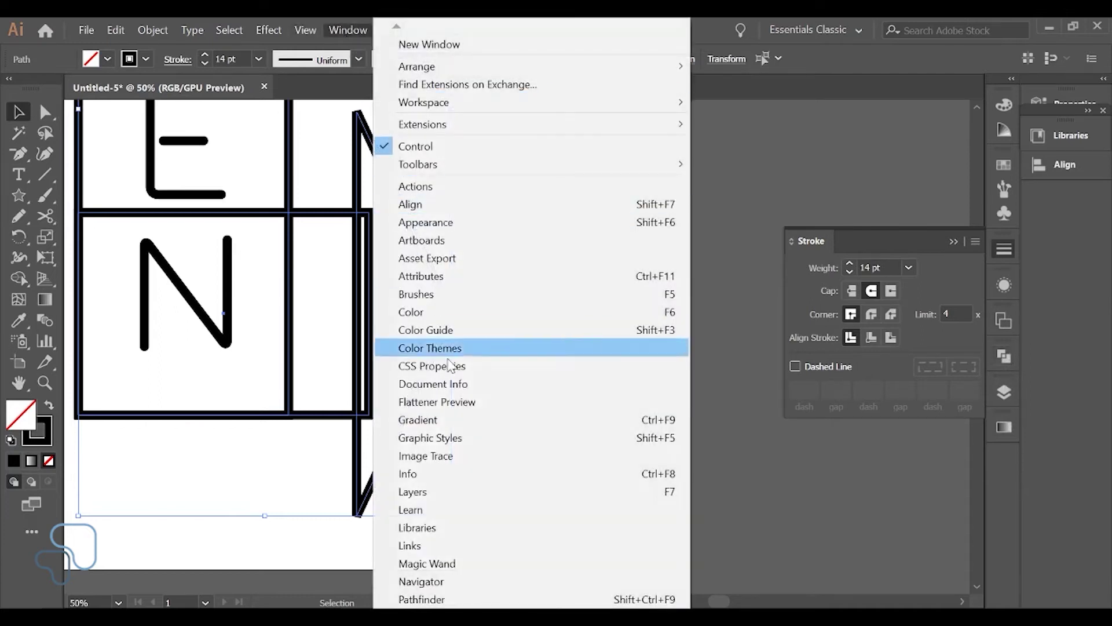
pyautogui.click(440, 600)
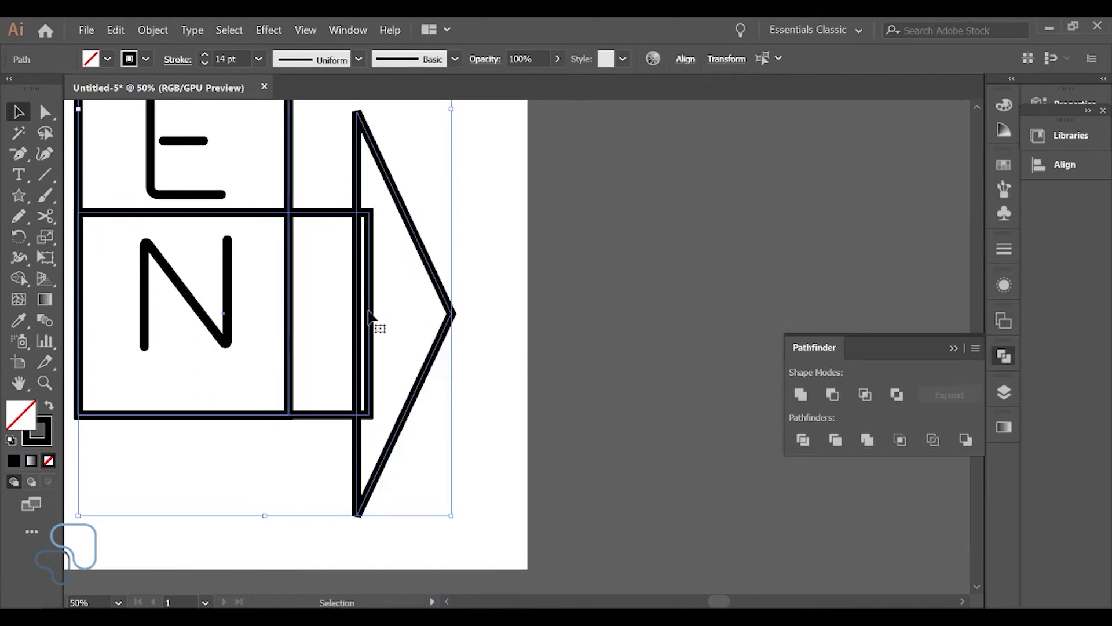
pyautogui.click(802, 397)
pyautogui.hotkey('ctrl', '-')
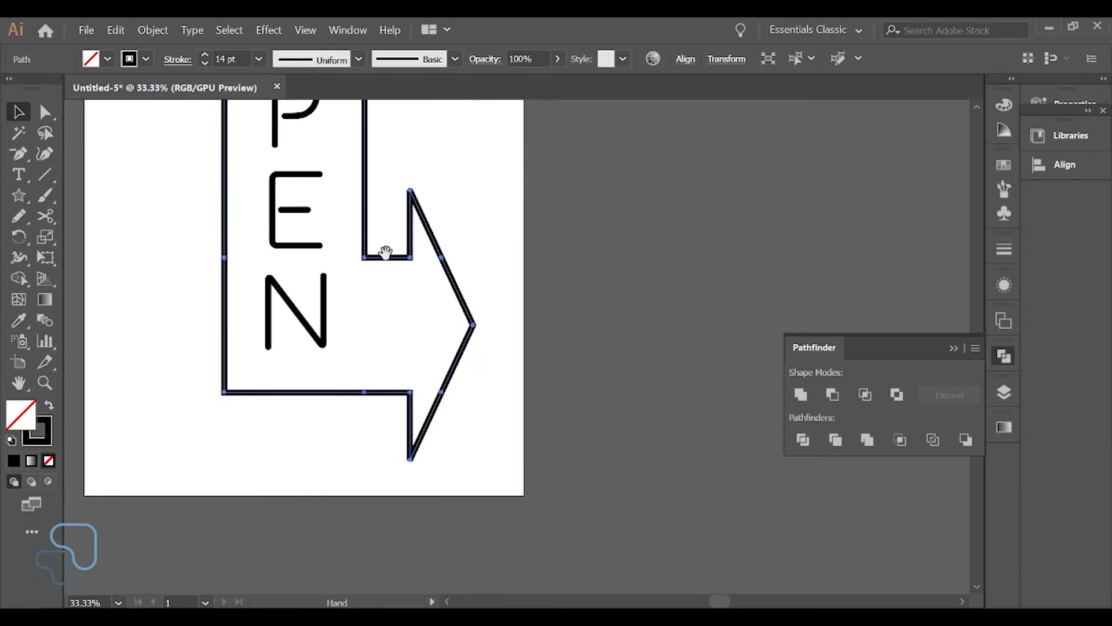
pyautogui.scroll(4, 400, 348)
pyautogui.hotkey('ctrl', '-')
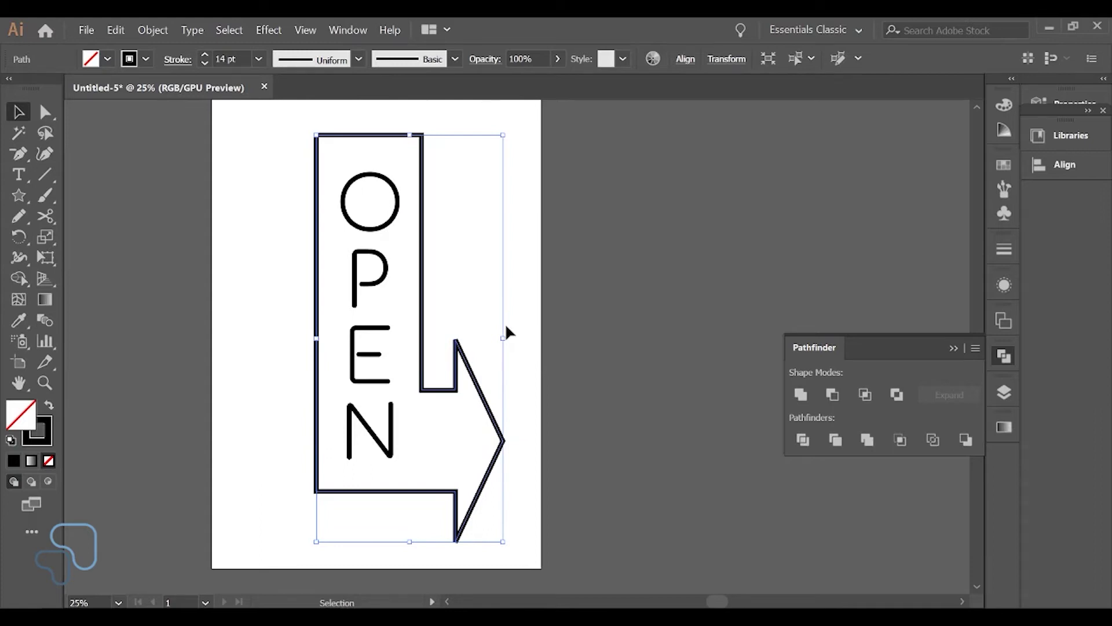
# - Round the frame's two upper corners, lower-left corner and the arrow's tip together to a radius of about 71 px
pyautogui.click(465, 264)
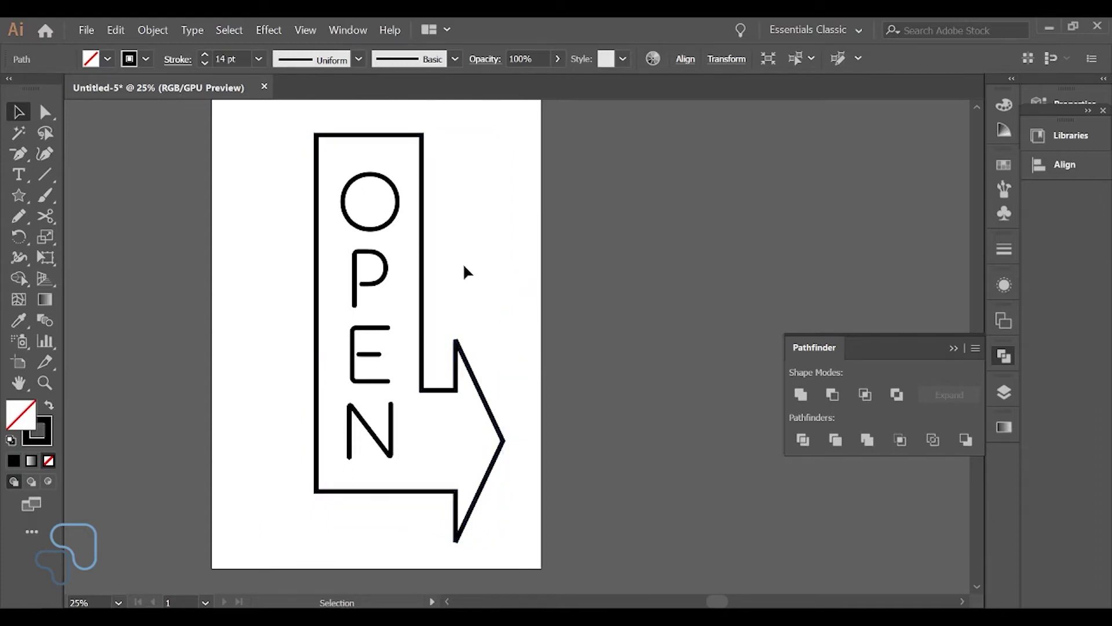
pyautogui.click(421, 262)
pyautogui.hotkey('ctrl', '+')
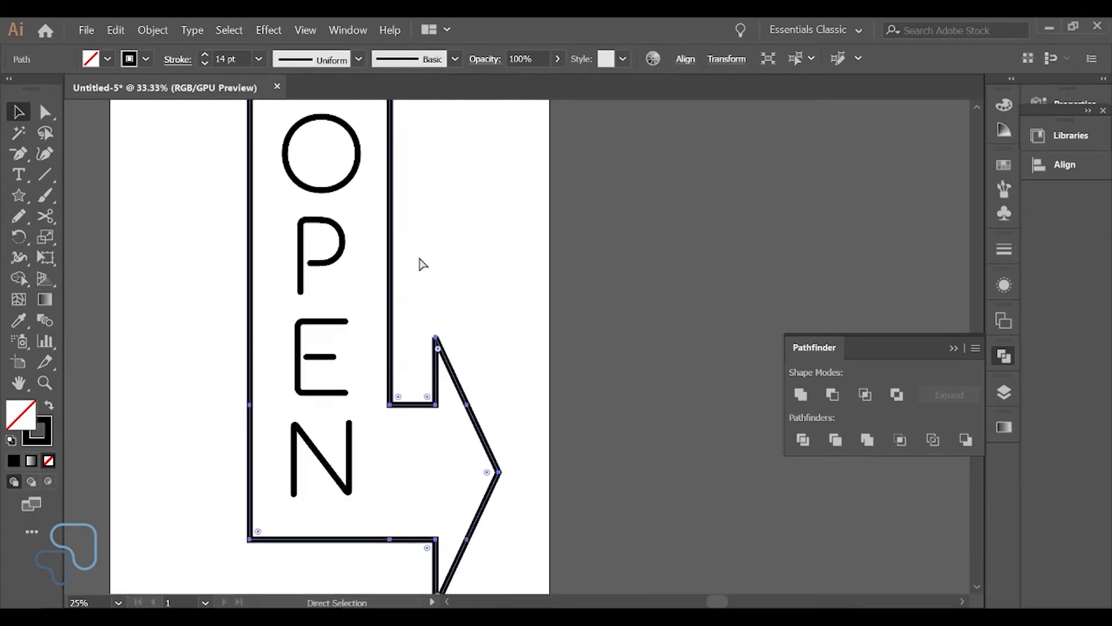
pyautogui.moveTo(424, 253); pyautogui.dragTo(492, 305)
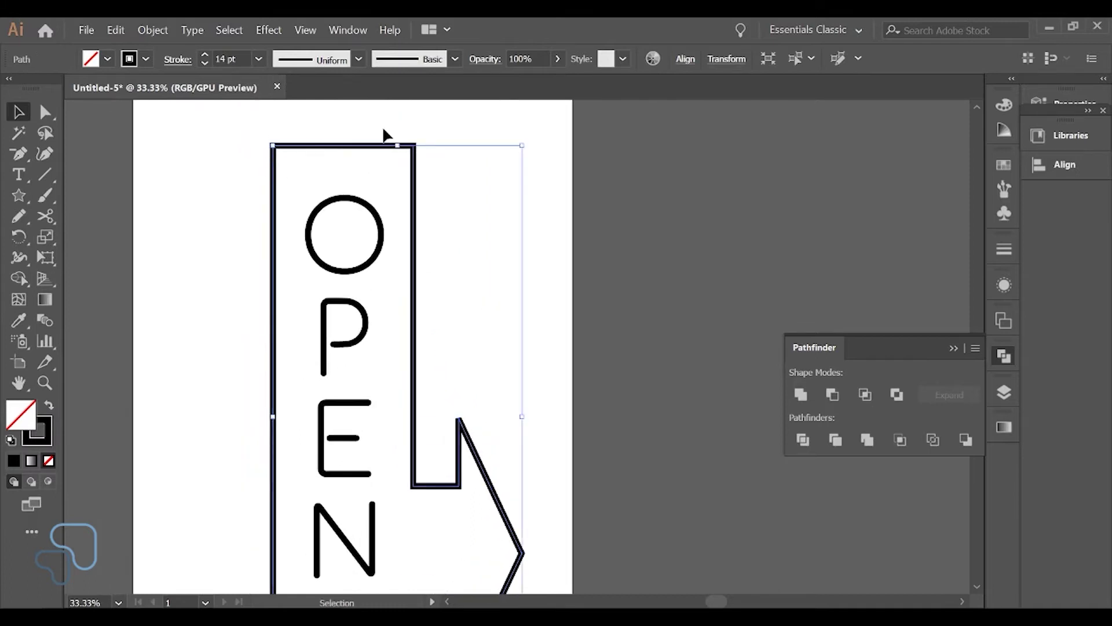
pyautogui.scroll(-5, 422, 164)
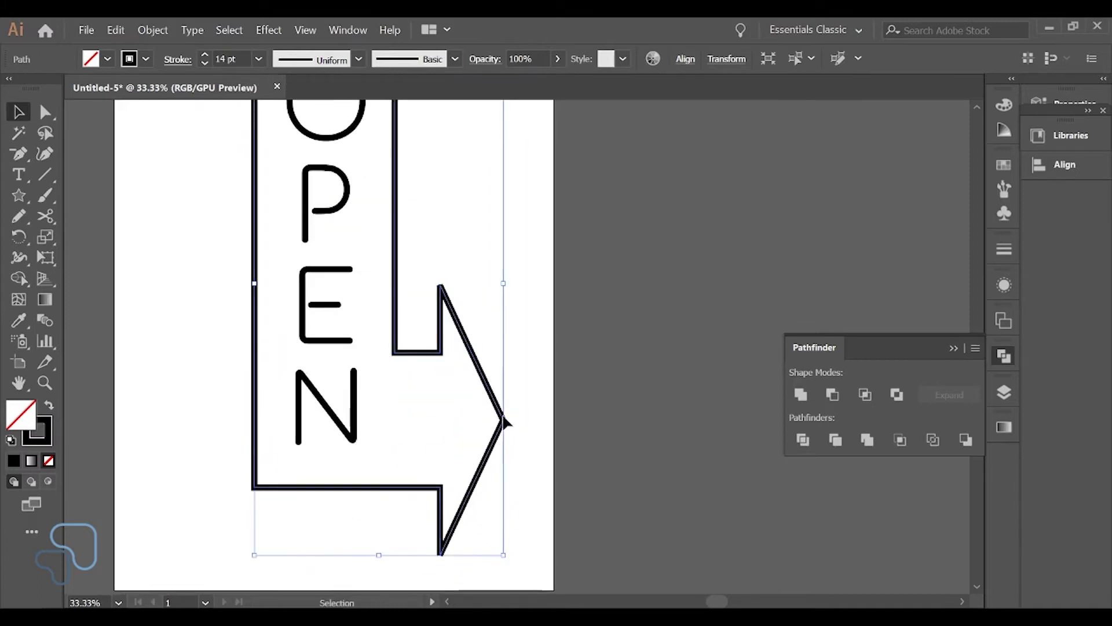
pyautogui.scroll(7, 405, 323)
pyautogui.press('a')
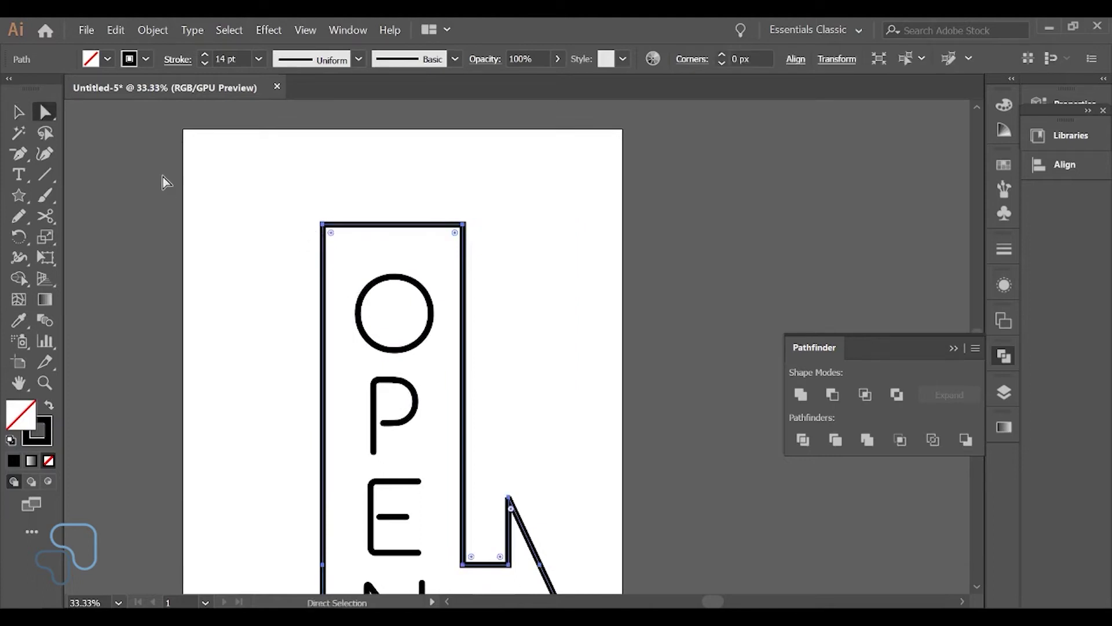
pyautogui.click(328, 237)
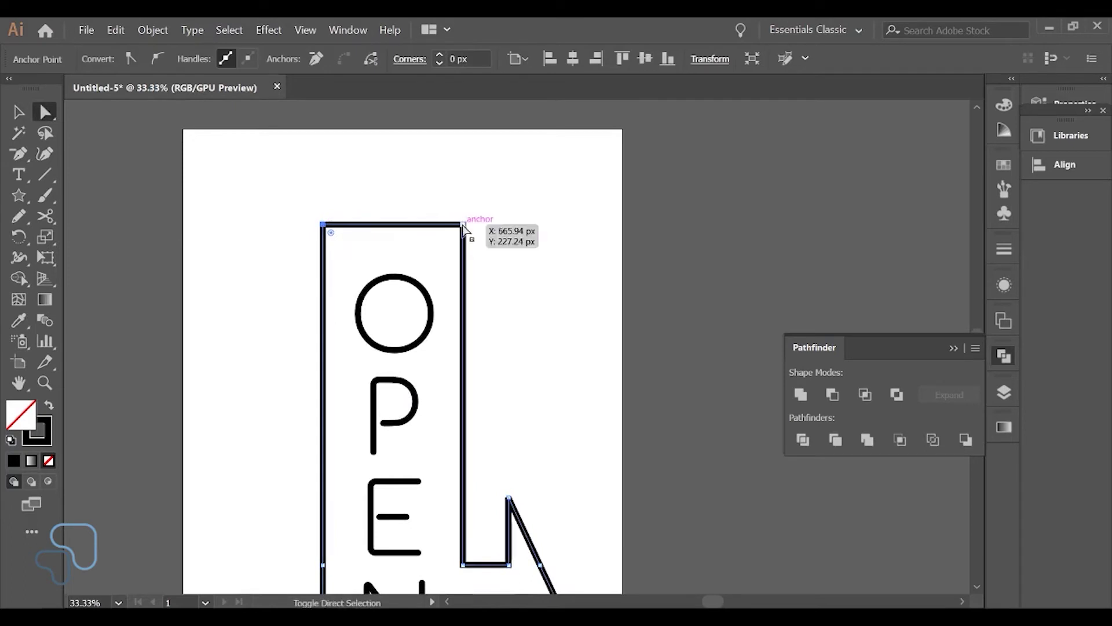
pyautogui.keyDown('shift'); pyautogui.click(463, 224); pyautogui.keyUp('shift')
pyautogui.moveTo(393, 426); pyautogui.dragTo(354, 244)
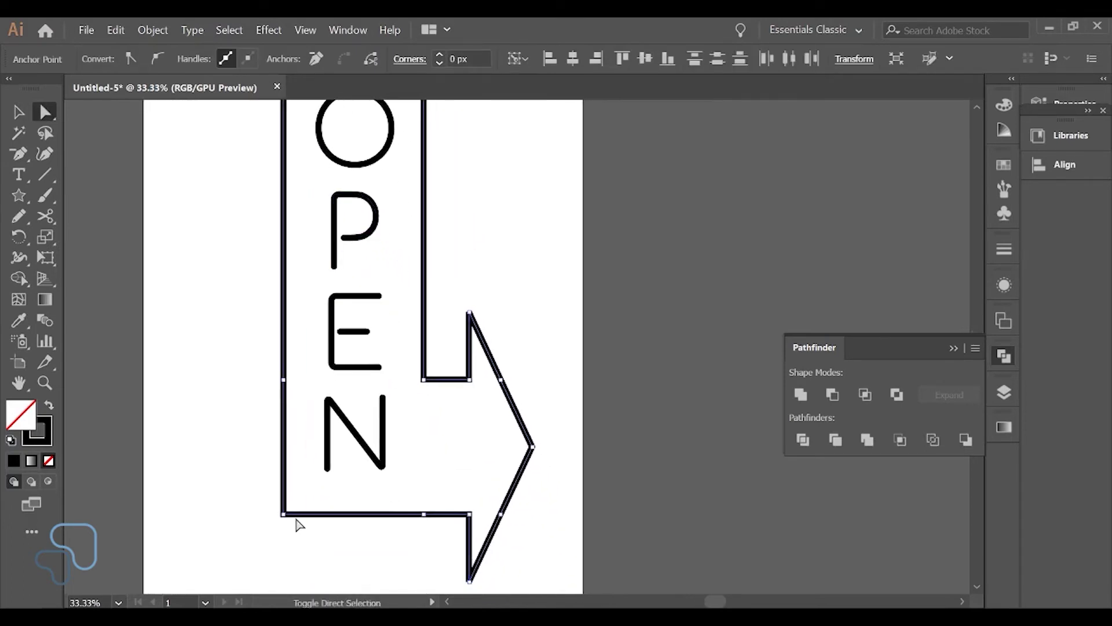
pyautogui.keyDown('shift'); pyautogui.click(283, 515); pyautogui.keyUp('shift')
pyautogui.keyDown('shift'); pyautogui.click(532, 448); pyautogui.keyUp('shift')
pyautogui.scroll(5, 362, 319)
pyautogui.hscroll(-1, 363, 318)
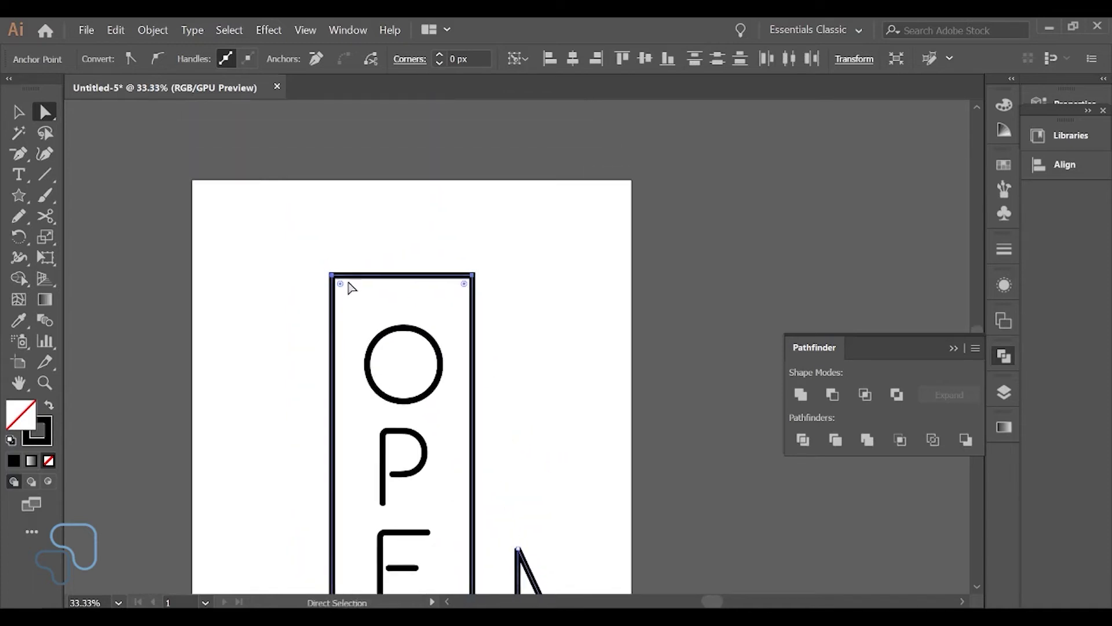
pyautogui.hotkey('ctrl', '+')
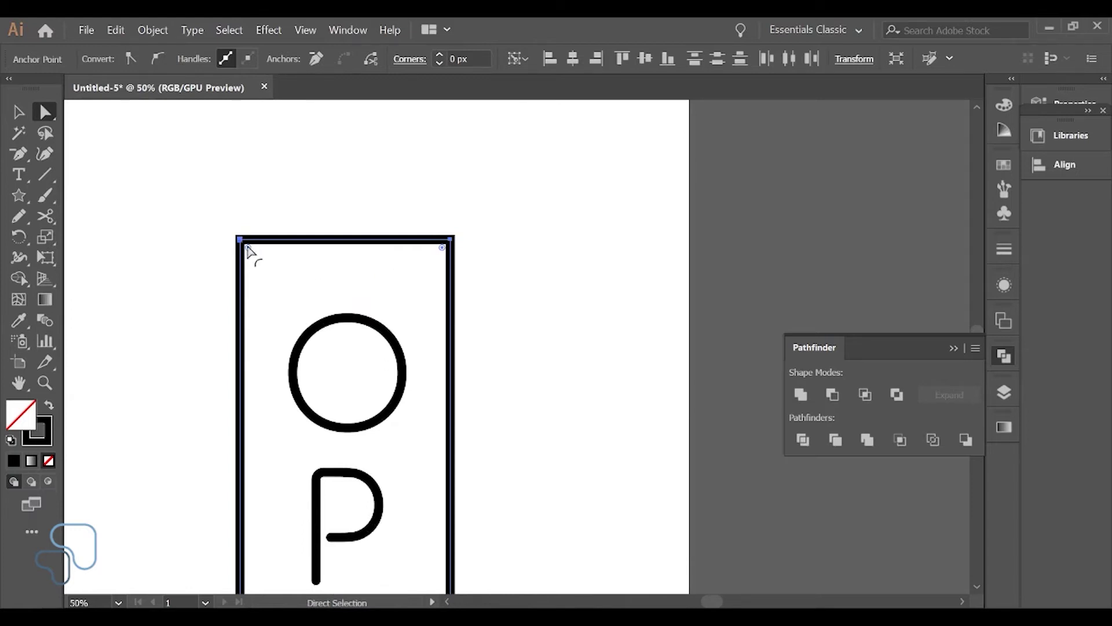
pyautogui.moveTo(250, 255); pyautogui.dragTo(296, 278)
# - Round the arrowhead's two outer points and the three inner corners where it joins the frame to a radius of about 20 px
pyautogui.moveTo(464, 411); pyautogui.dragTo(413, 289)
pyautogui.hotkey('ctrl', '-')
pyautogui.moveTo(455, 526); pyautogui.dragTo(398, 378)
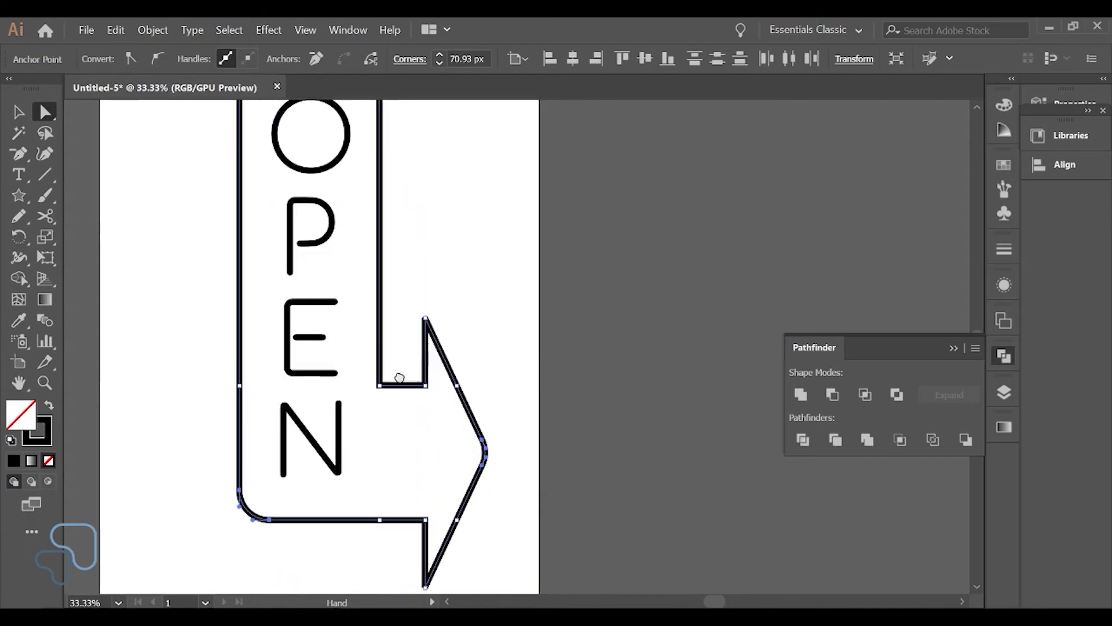
pyautogui.moveTo(389, 482); pyautogui.dragTo(382, 435)
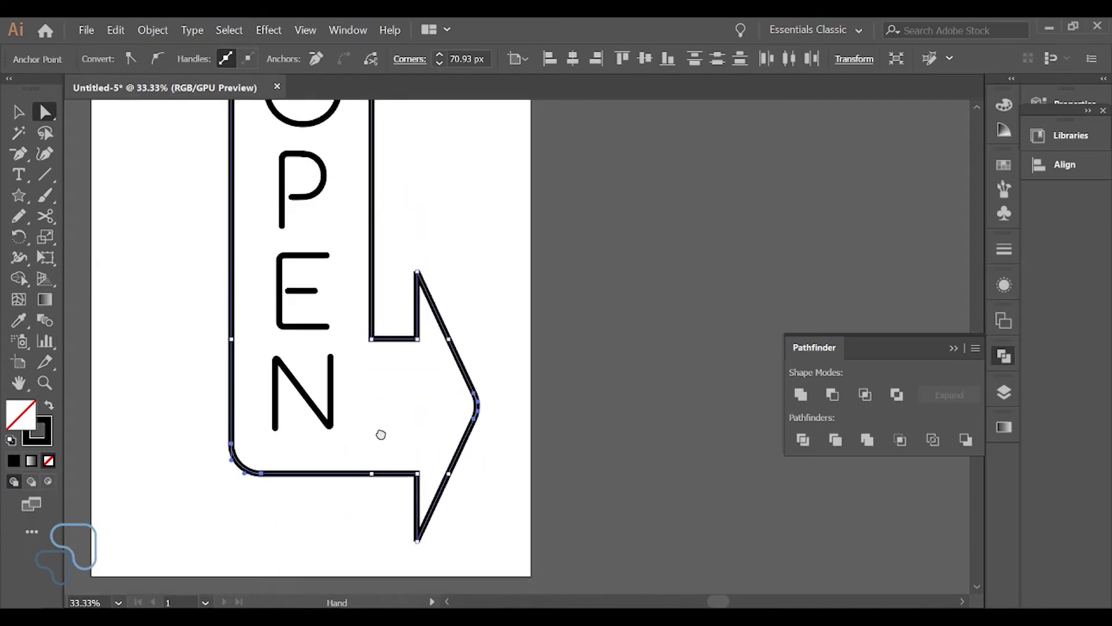
pyautogui.click(372, 339)
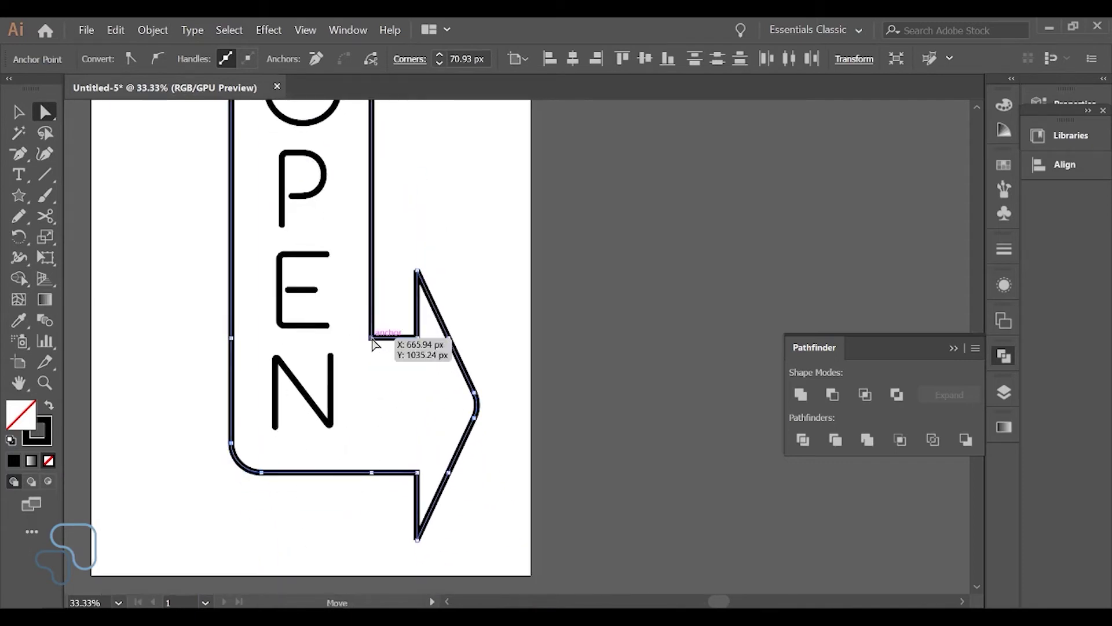
pyautogui.keyDown('shift'); pyautogui.click(417, 339); pyautogui.keyUp('shift')
pyautogui.keyDown('shift'); pyautogui.click(417, 473); pyautogui.keyUp('shift')
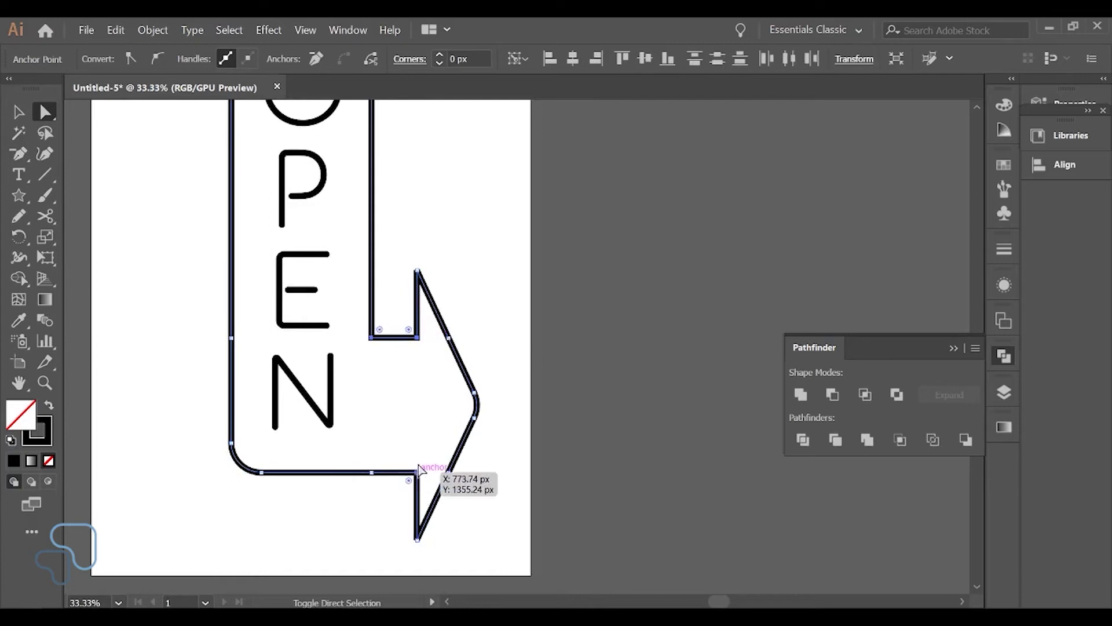
pyautogui.keyDown('shift'); pyautogui.click(417, 271); pyautogui.keyUp('shift')
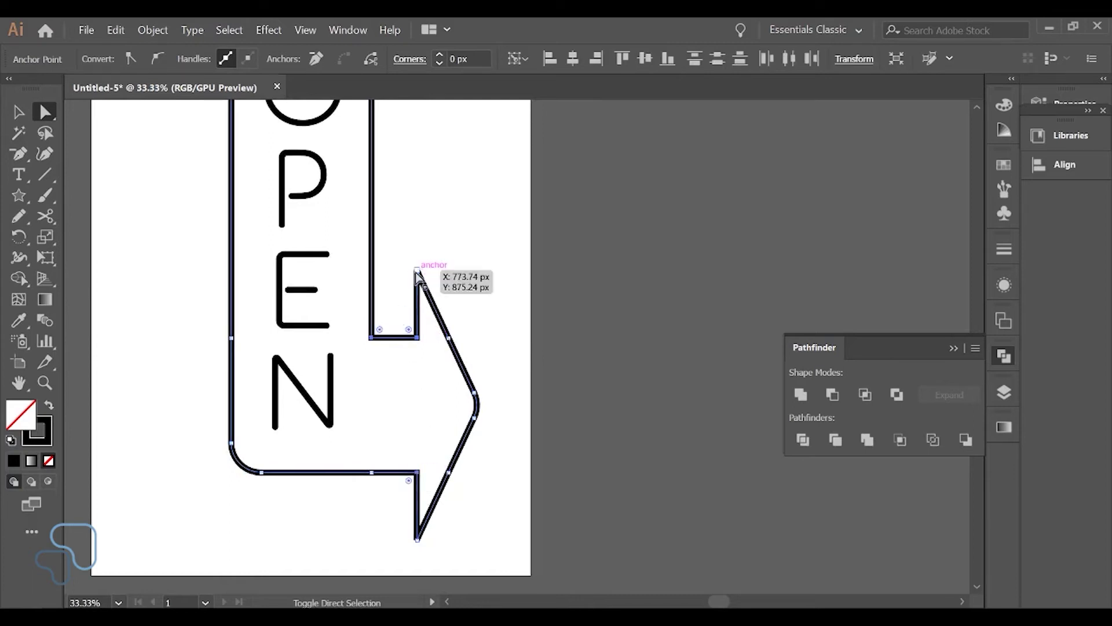
pyautogui.keyDown('shift'); pyautogui.click(418, 538); pyautogui.keyUp('shift')
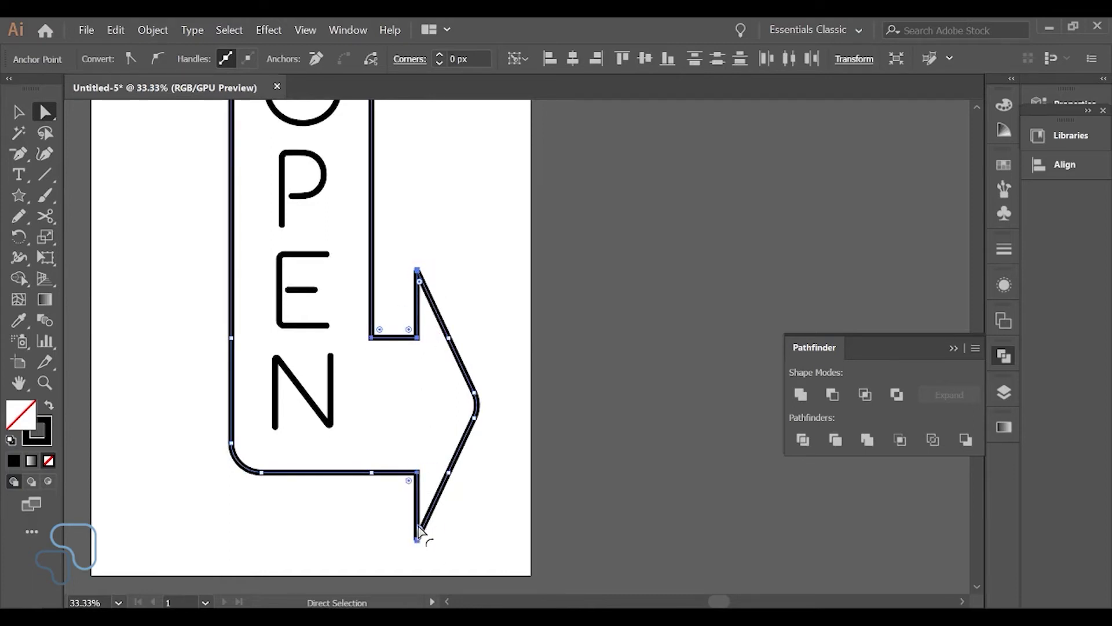
pyautogui.moveTo(420, 530); pyautogui.dragTo(479, 518)
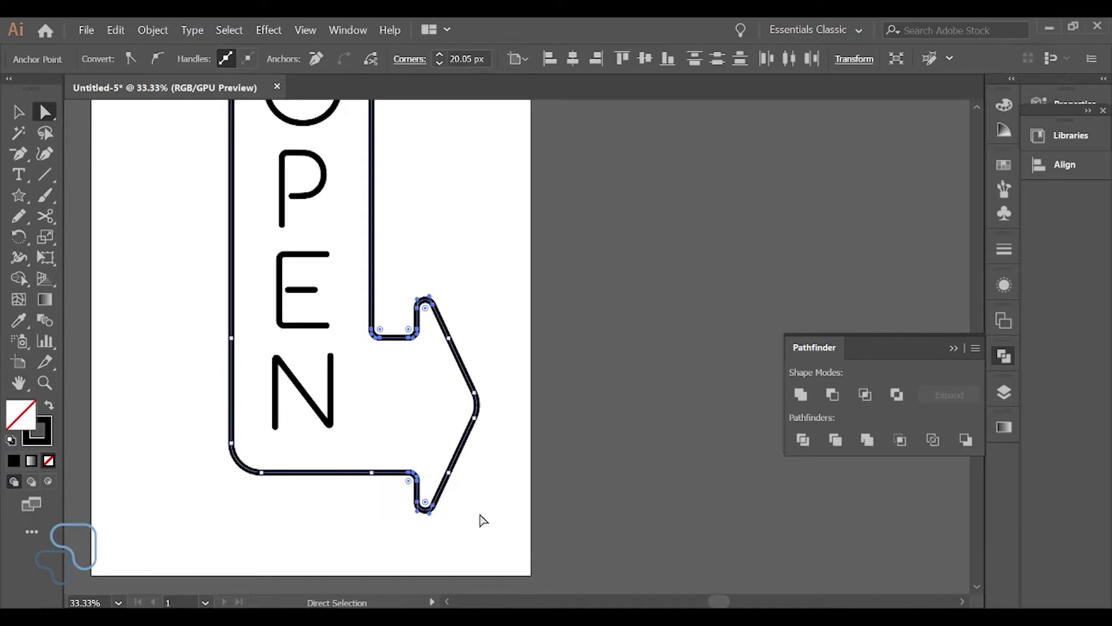
pyautogui.hotkey('ctrl', '-')
pyautogui.moveTo(447, 453); pyautogui.dragTo(457, 532)
pyautogui.press('v')
pyautogui.click(475, 307)
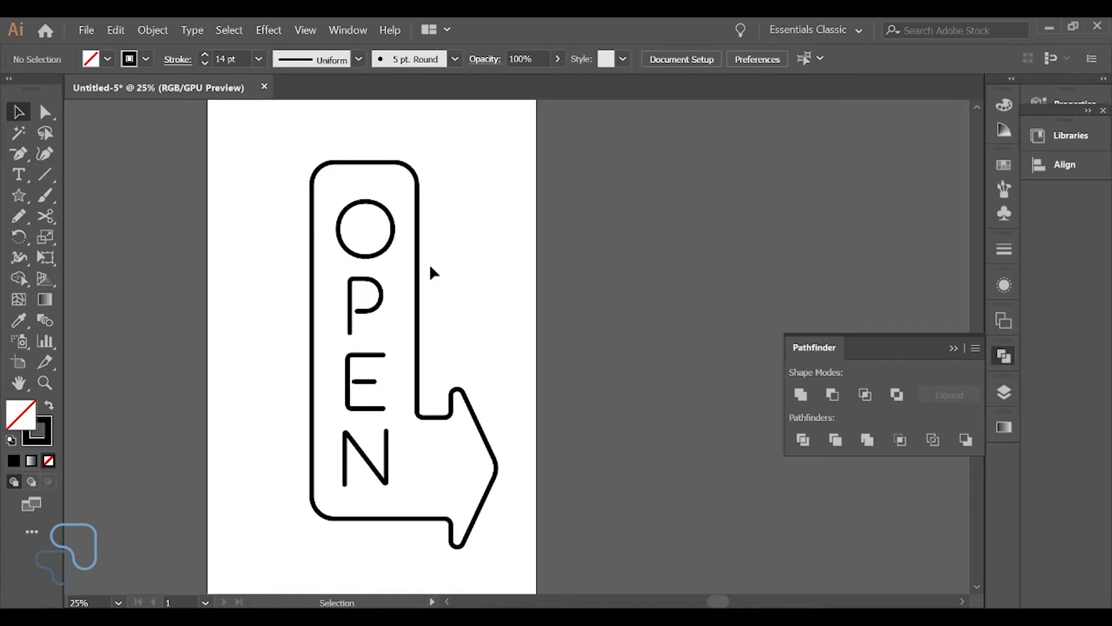
# - Start a new global process swatch from the light yellow swatch and set its RGB values to 239, 65 and 117
pyautogui.click(1003, 163)
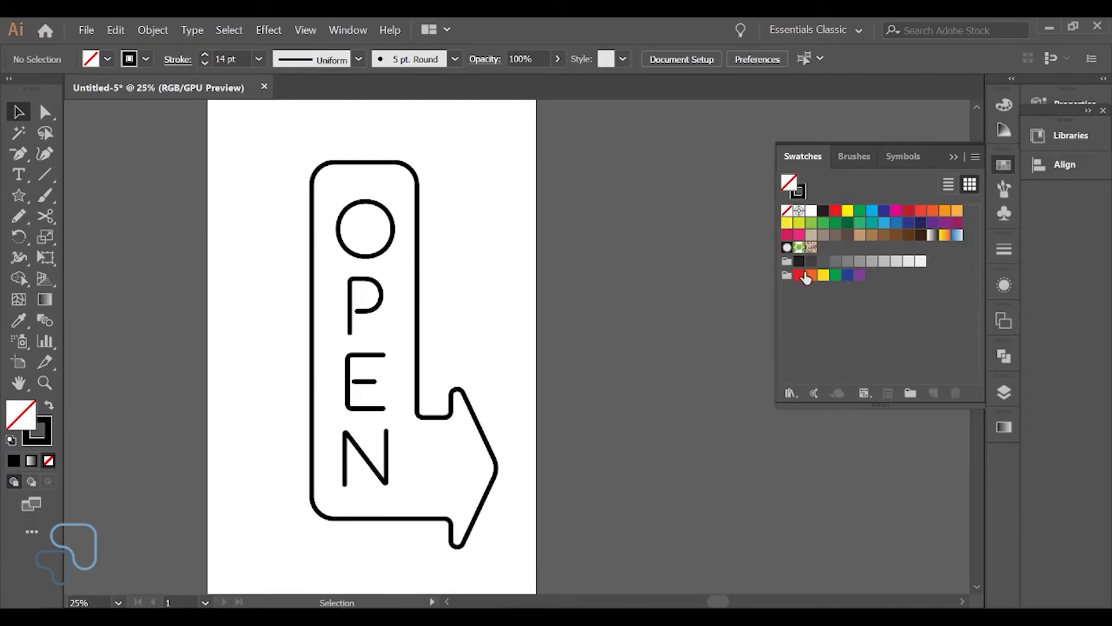
pyautogui.click(787, 223)
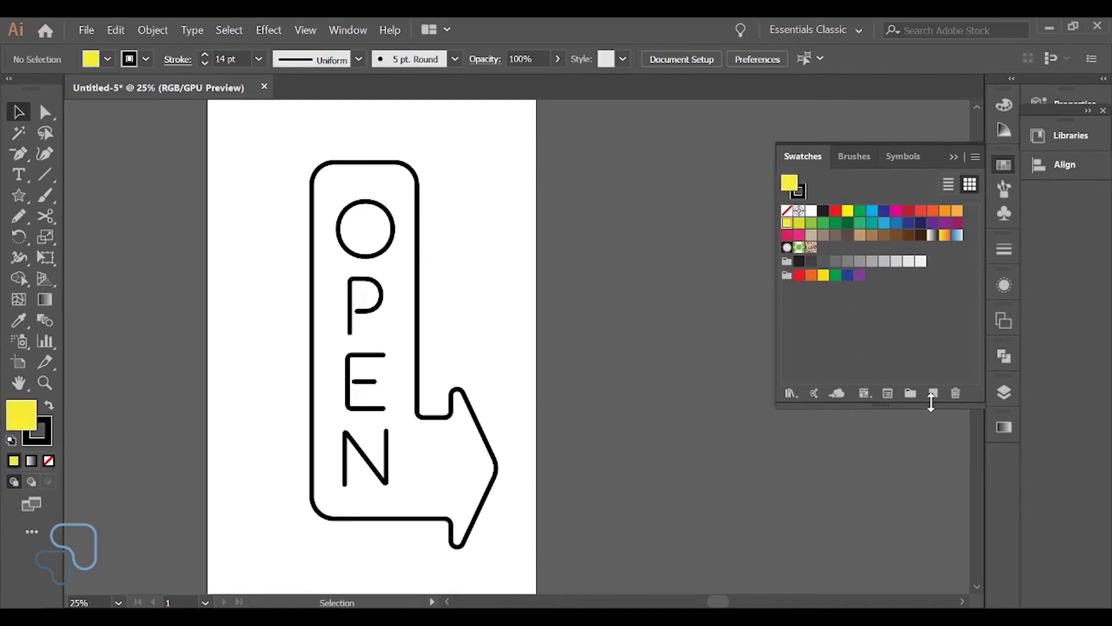
pyautogui.click(933, 394)
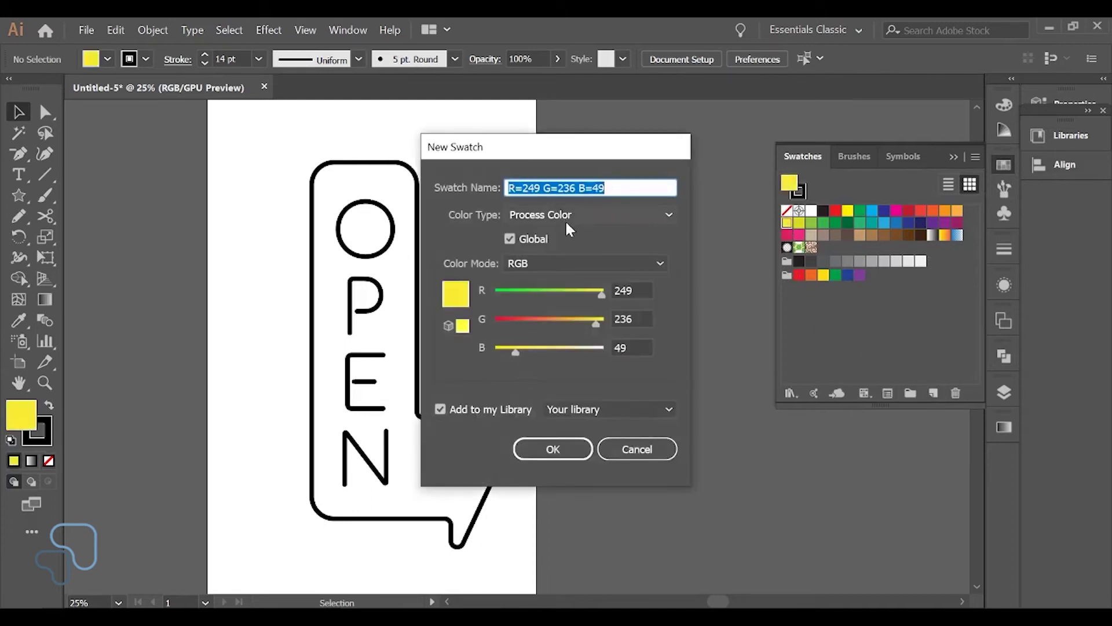
pyautogui.click(632, 293)
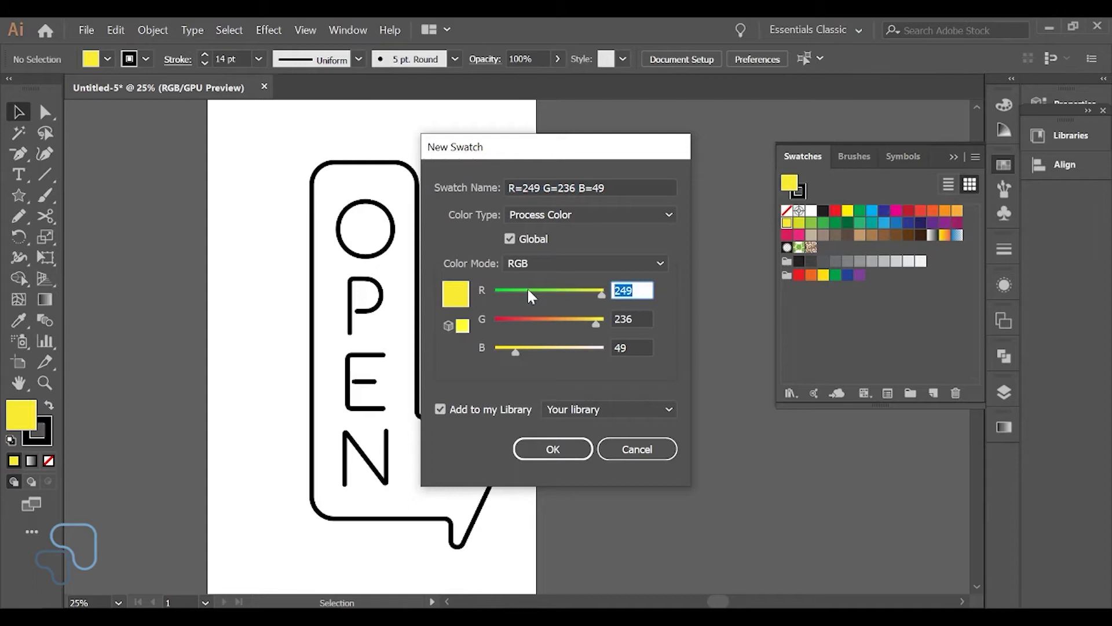
pyautogui.write('239')
pyautogui.press('Tab')
pyautogui.write('65')
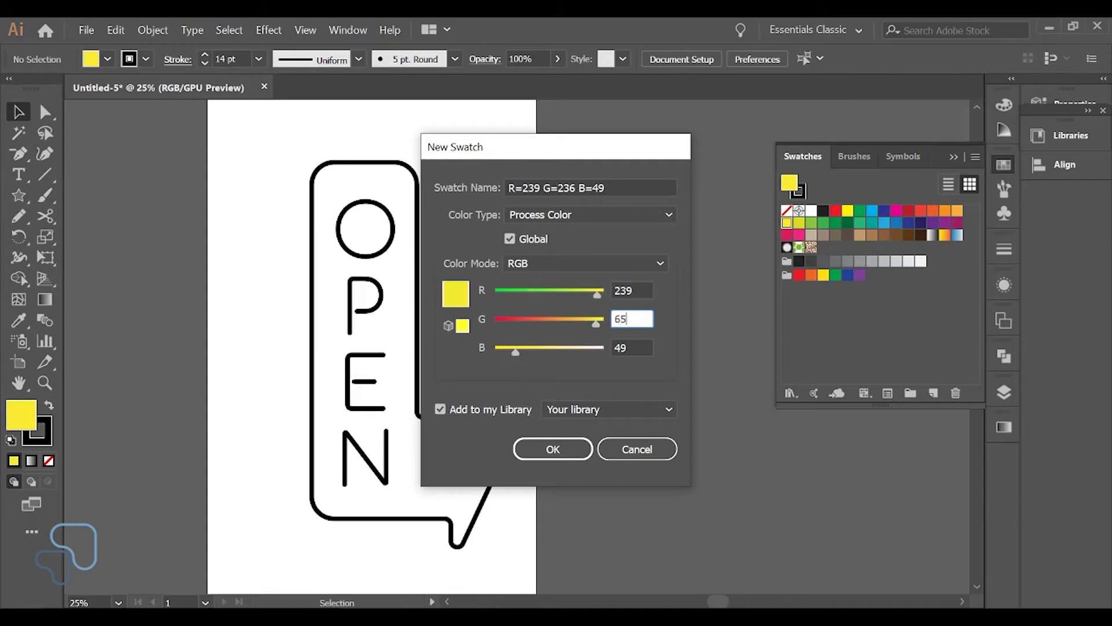
pyautogui.press('Tab')
pyautogui.write('117')
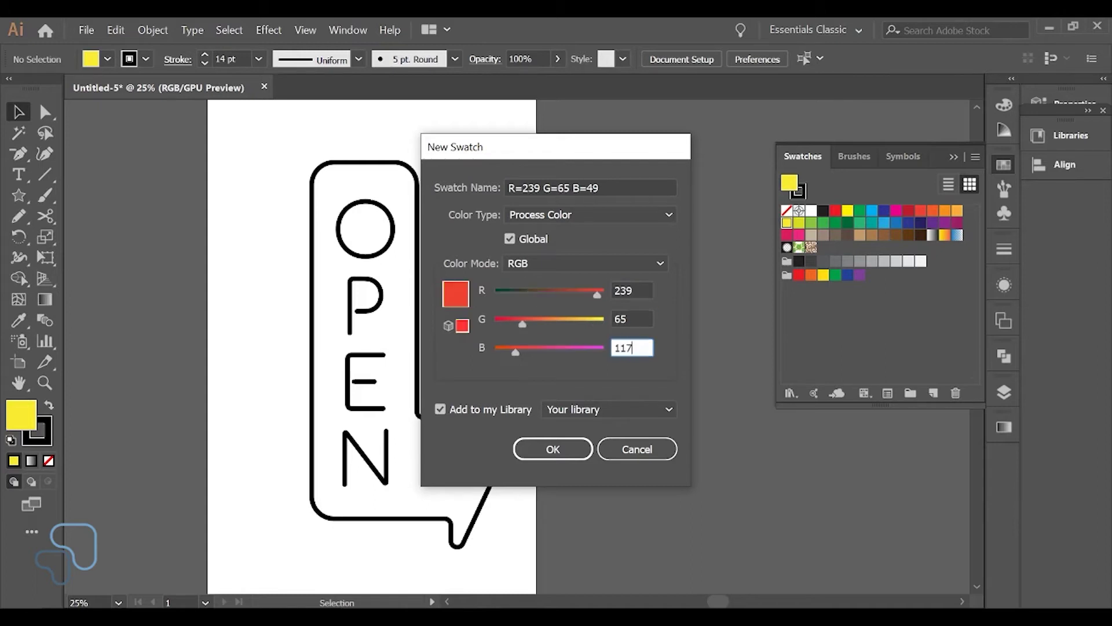
# - Name the new swatch PINK-DARK, save it and collapse the library view
pyautogui.press('Tab')
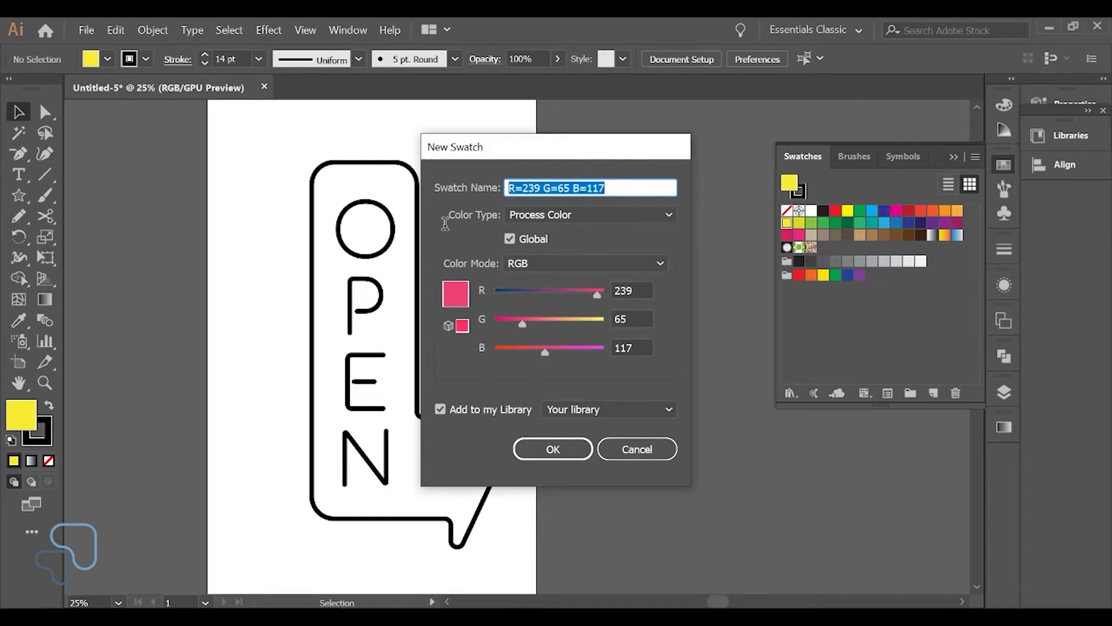
pyautogui.write('PI')
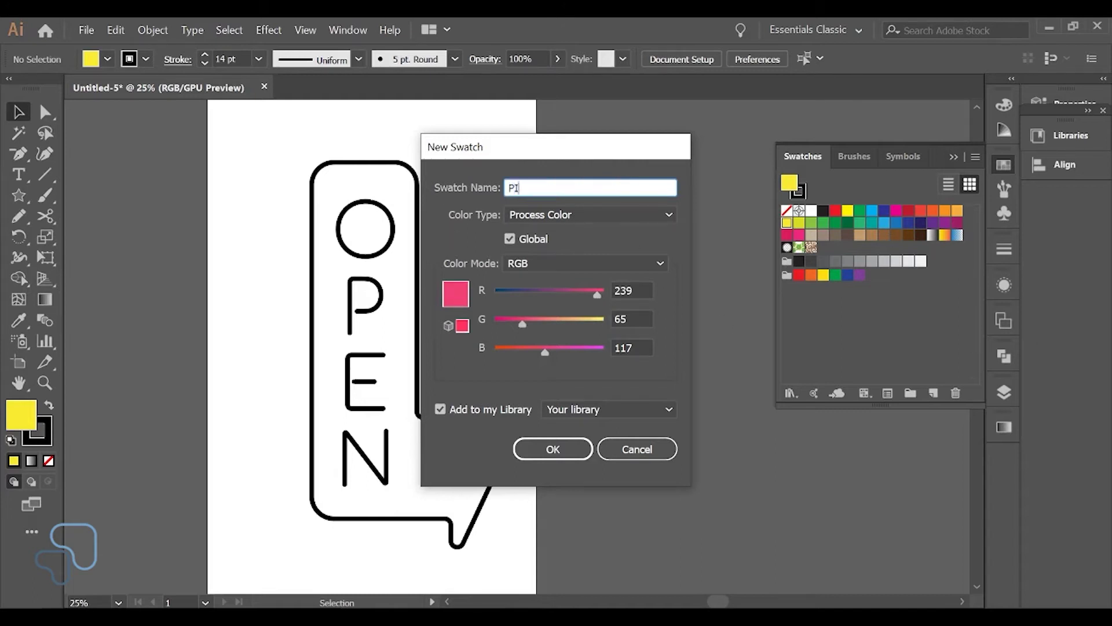
pyautogui.write('NK-DR')
pyautogui.write('RK')
pyautogui.click(537, 444)
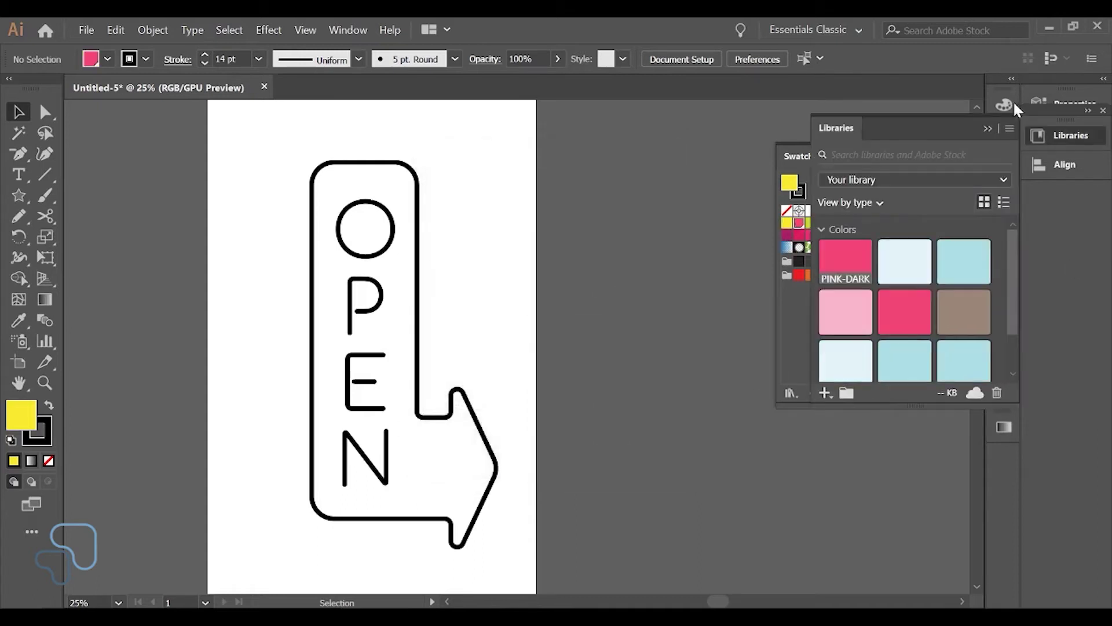
pyautogui.click(1051, 131)
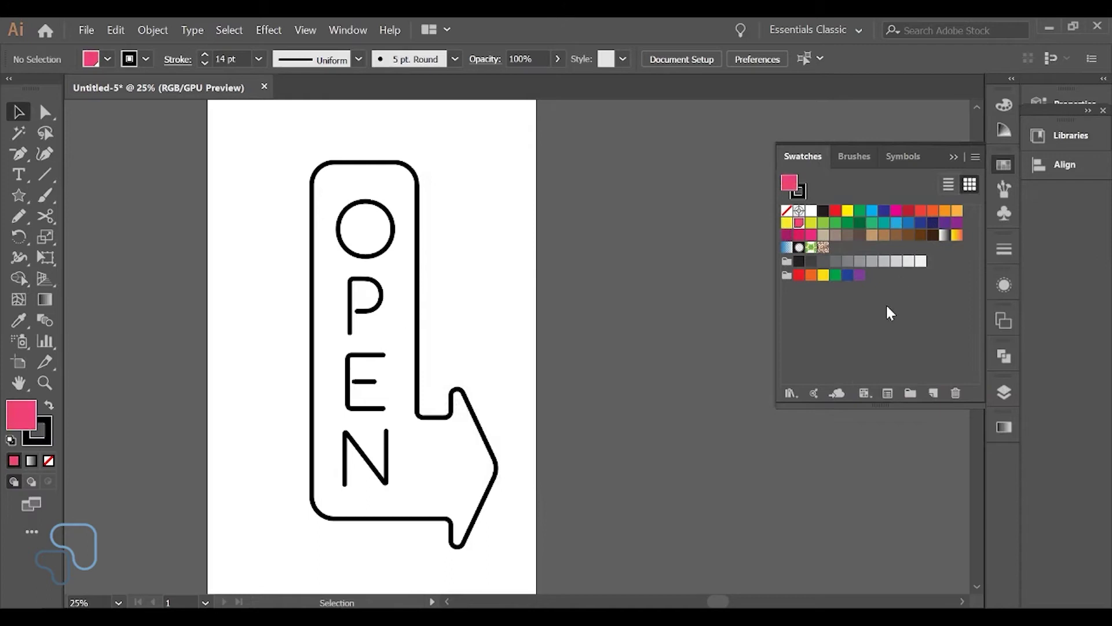
# - Create another global swatch named PINK-LIGHT with RGB values 247, 180 and 204
pyautogui.click(933, 392)
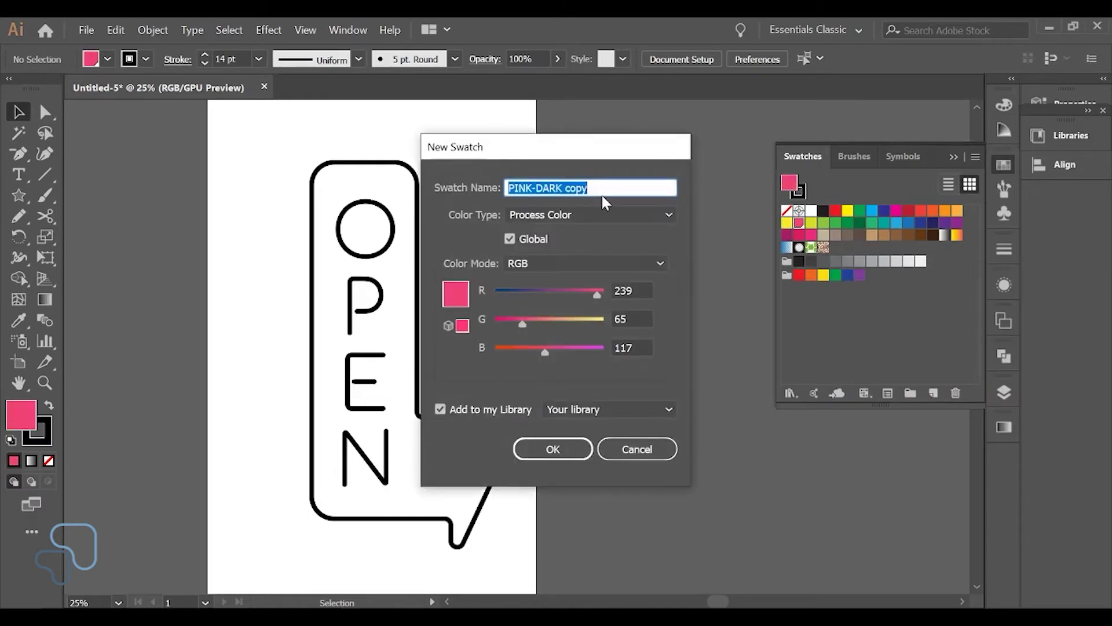
pyautogui.moveTo(600, 187); pyautogui.dragTo(535, 188)
pyautogui.write('LIGHT')
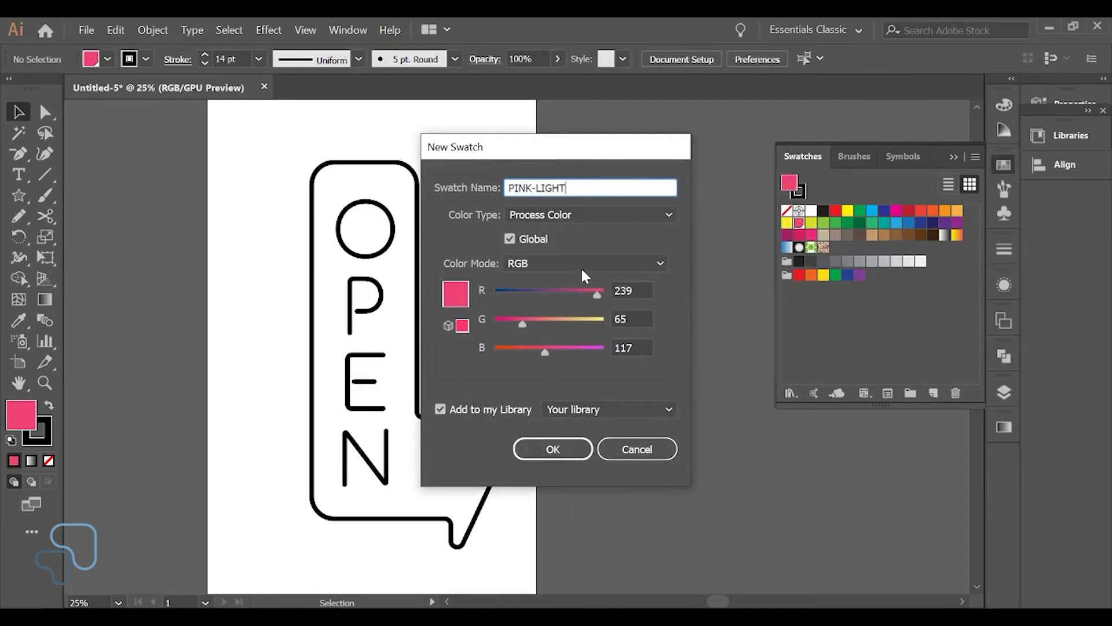
pyautogui.click(623, 291)
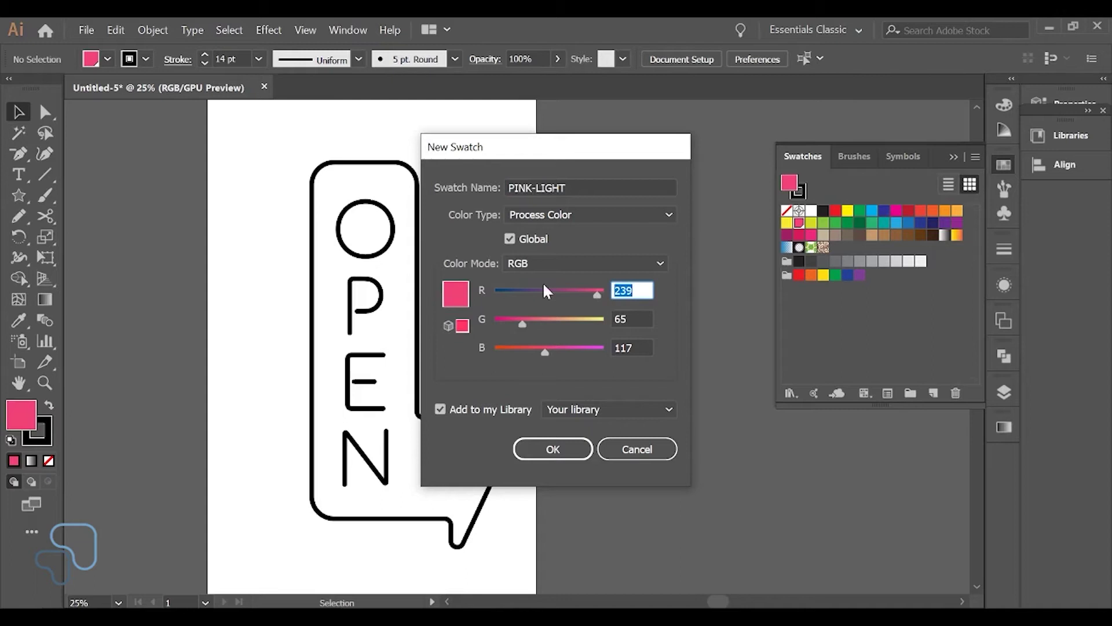
pyautogui.write('247')
pyautogui.press('Tab')
pyautogui.write('18')
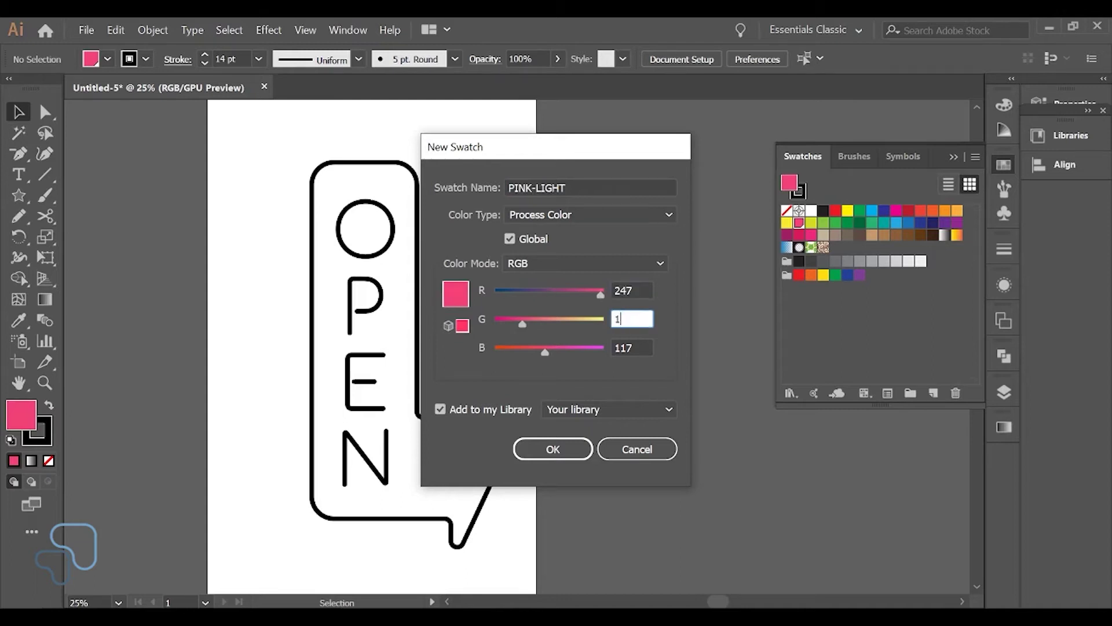
pyautogui.press('Tab')
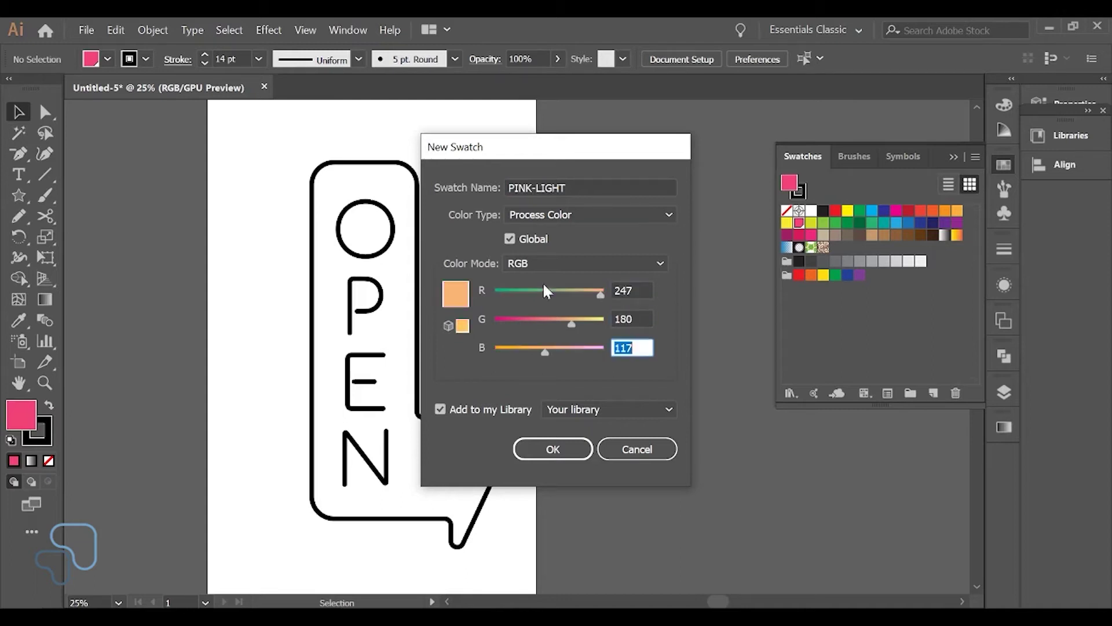
pyautogui.write('204')
pyautogui.click(565, 452)
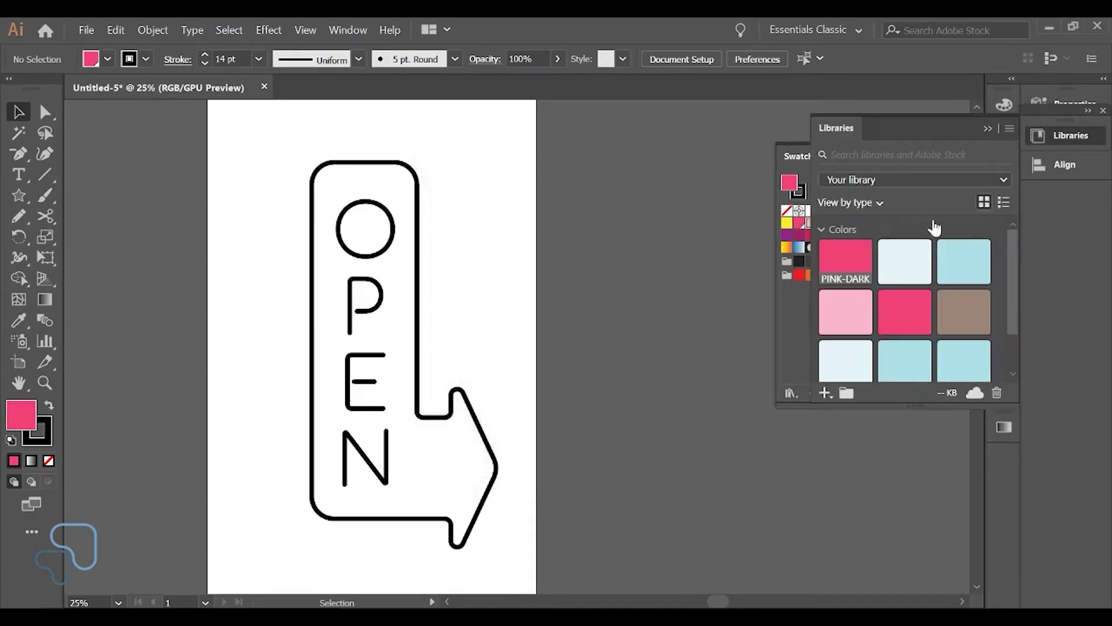
# - Create a new global process swatch named BLUE-DARK with RGB values 173, 223 and 230
pyautogui.click(788, 335)
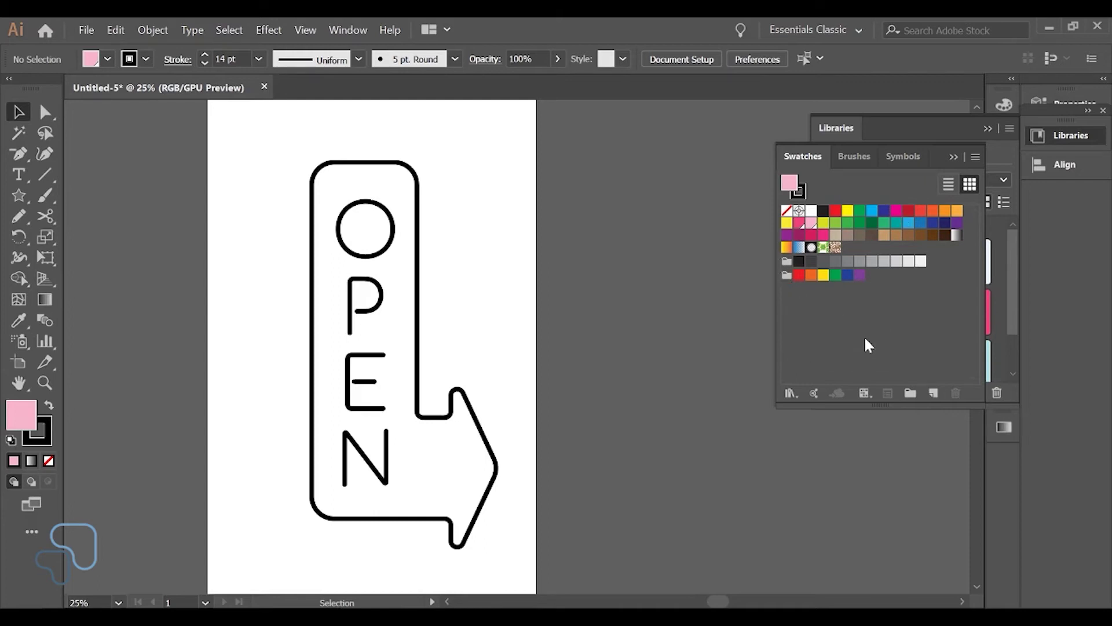
pyautogui.click(933, 393)
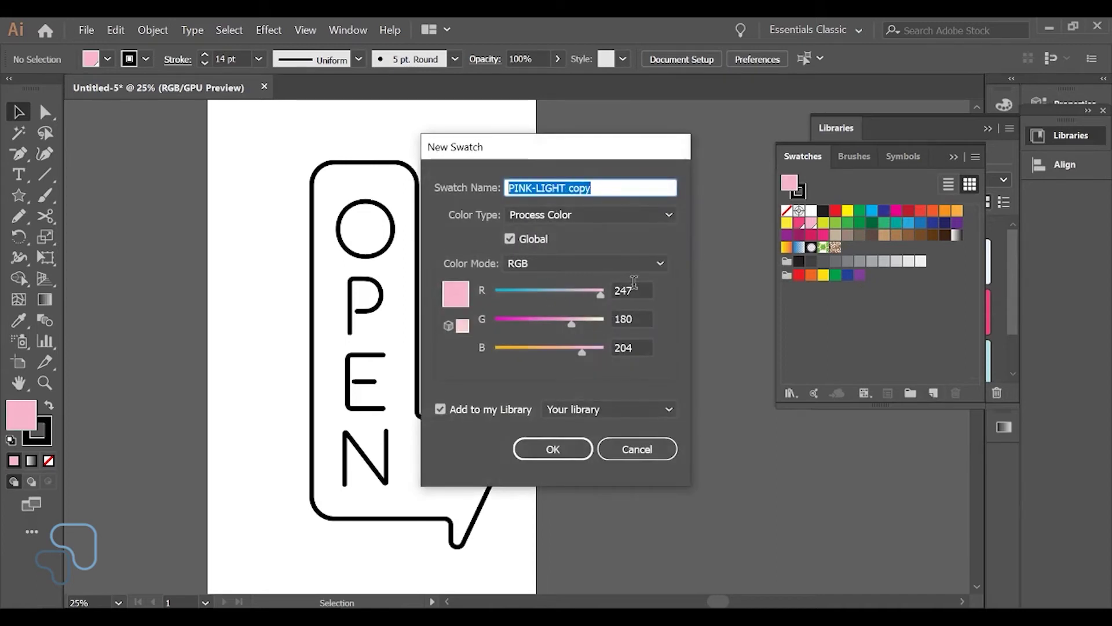
pyautogui.write('BLUE-DARK')
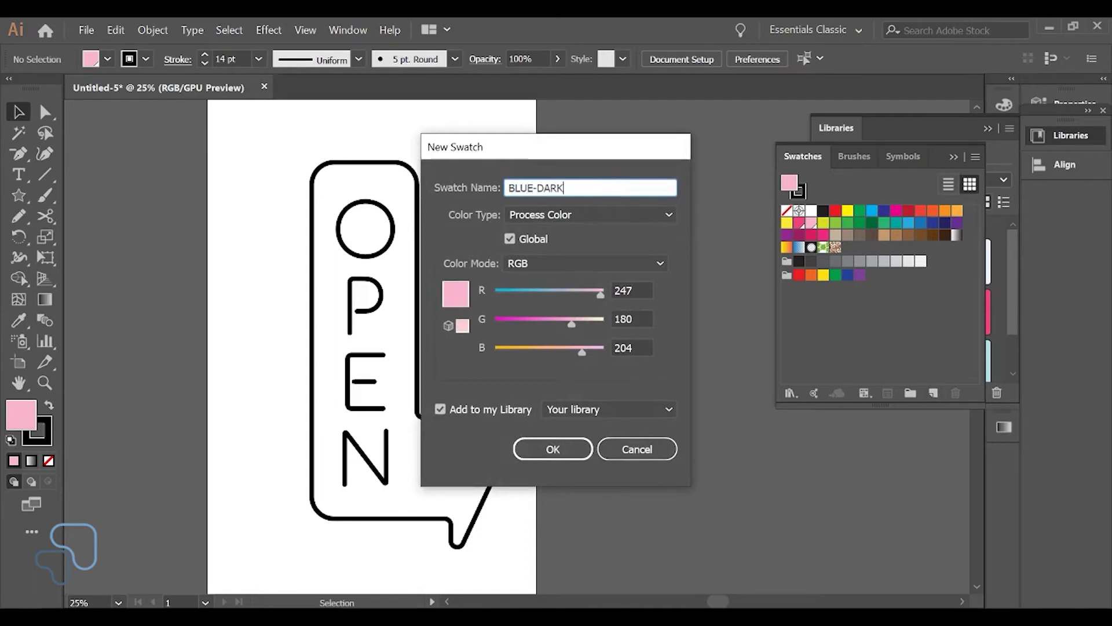
pyautogui.click(637, 290)
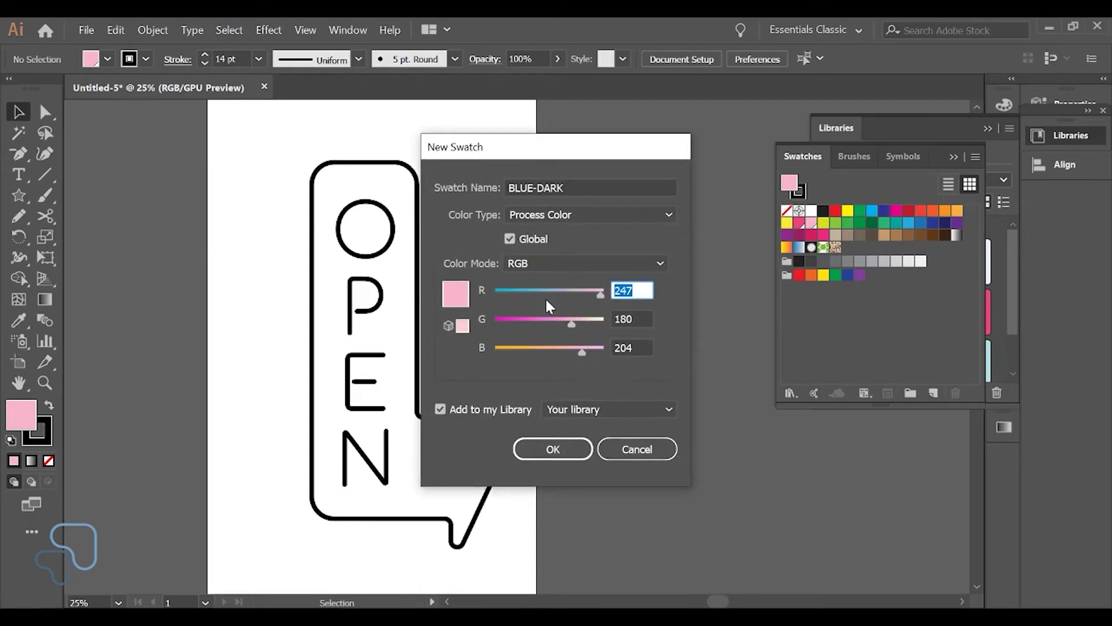
pyautogui.write('173')
pyautogui.press('Tab')
pyautogui.write('223')
pyautogui.press('Tab')
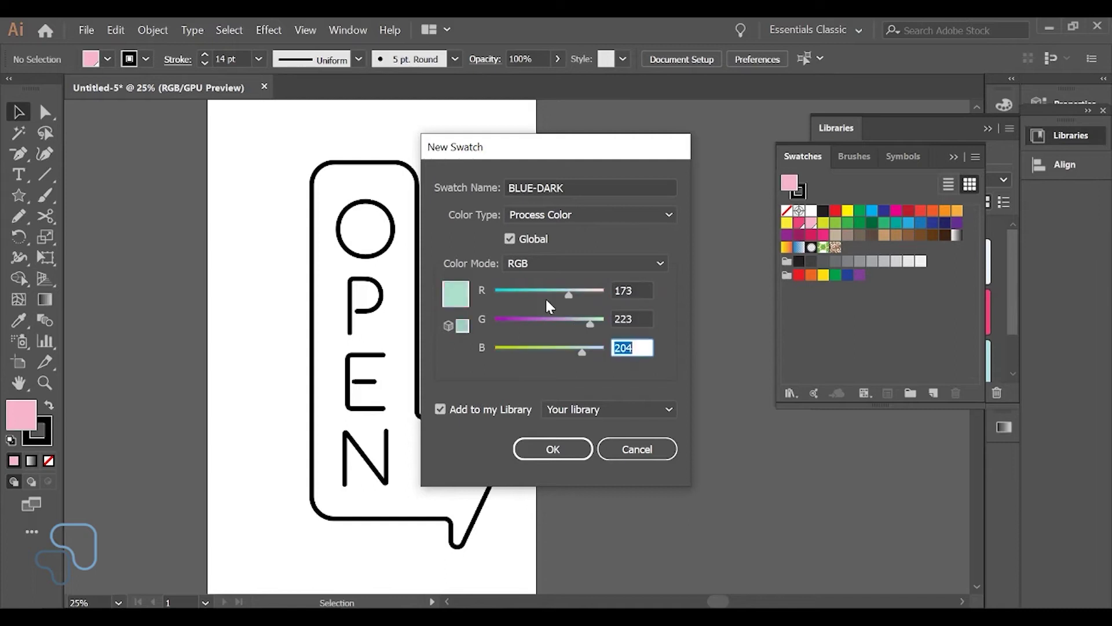
pyautogui.write('23')
pyautogui.click(570, 458)
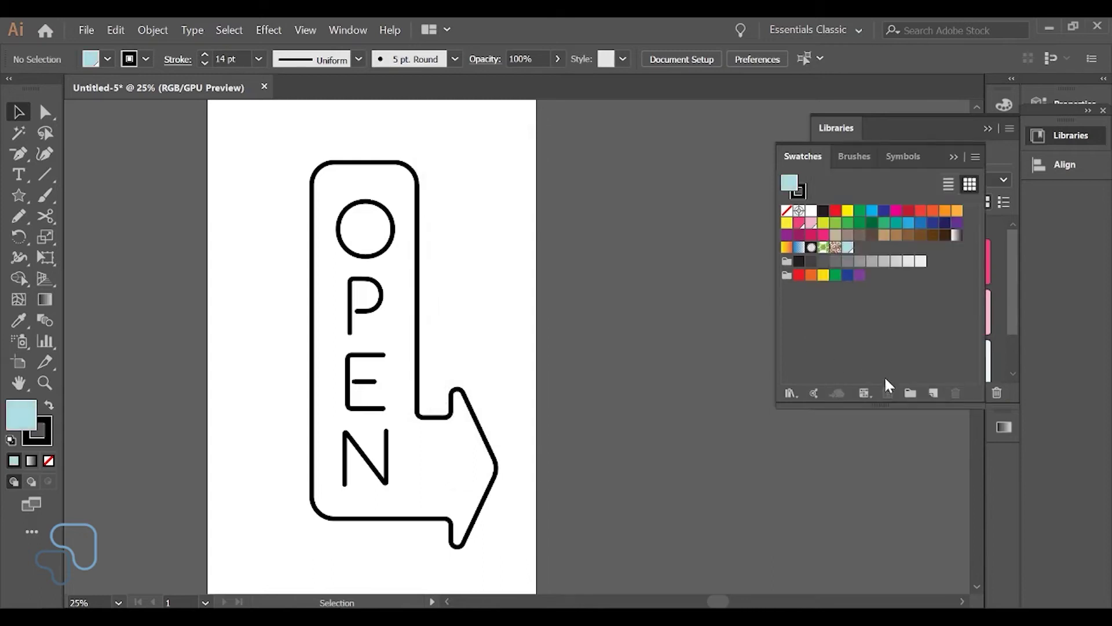
# - Create another global process swatch named BLUE-LIGHT with a red value of 227 and a green value of 244
pyautogui.click(932, 392)
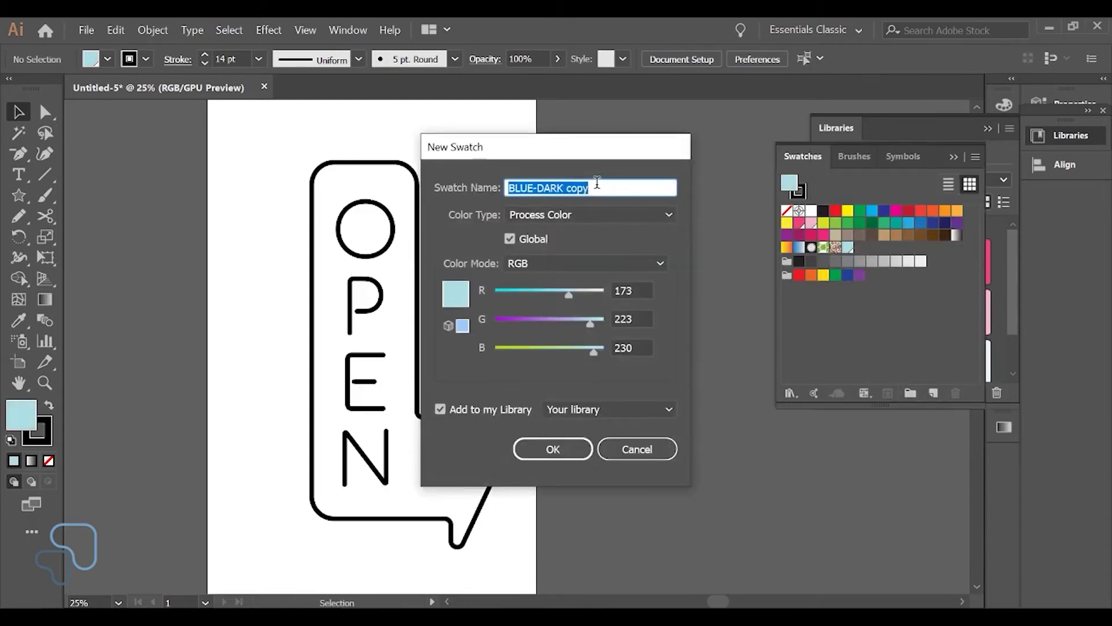
pyautogui.moveTo(598, 182); pyautogui.dragTo(536, 191)
pyautogui.write('LIGHT')
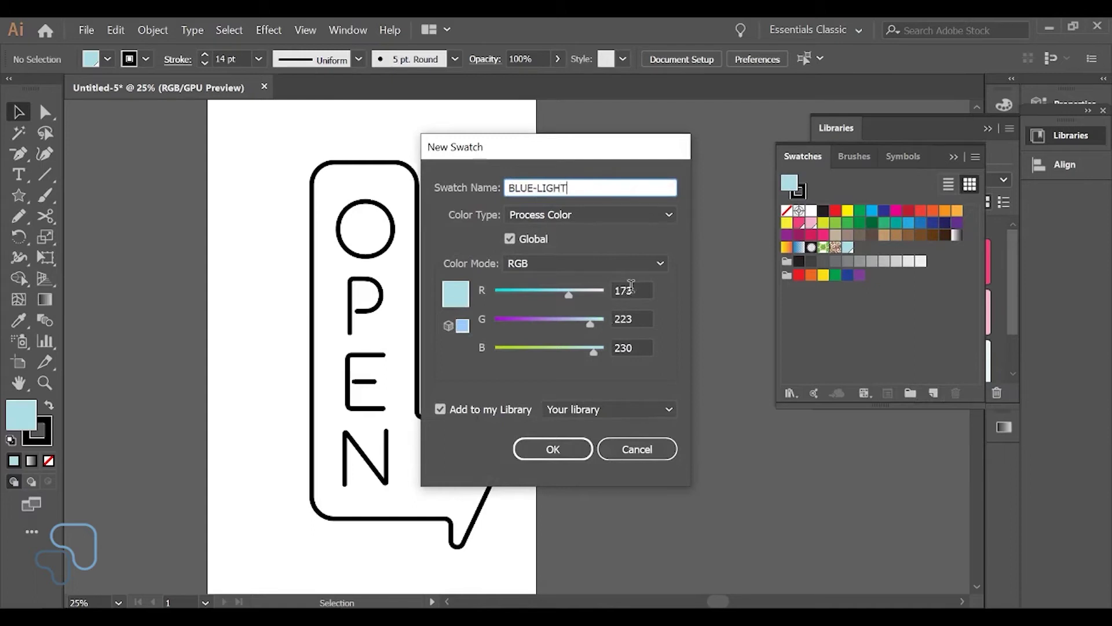
pyautogui.press('Tab')
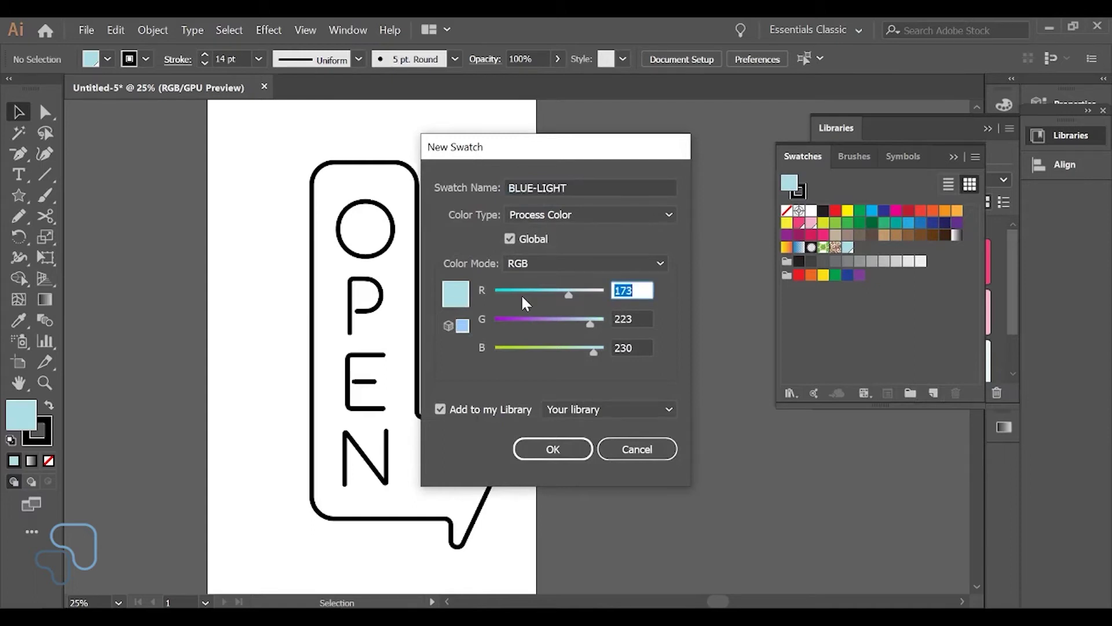
pyautogui.write('227')
pyautogui.press('Tab')
pyautogui.write('244')
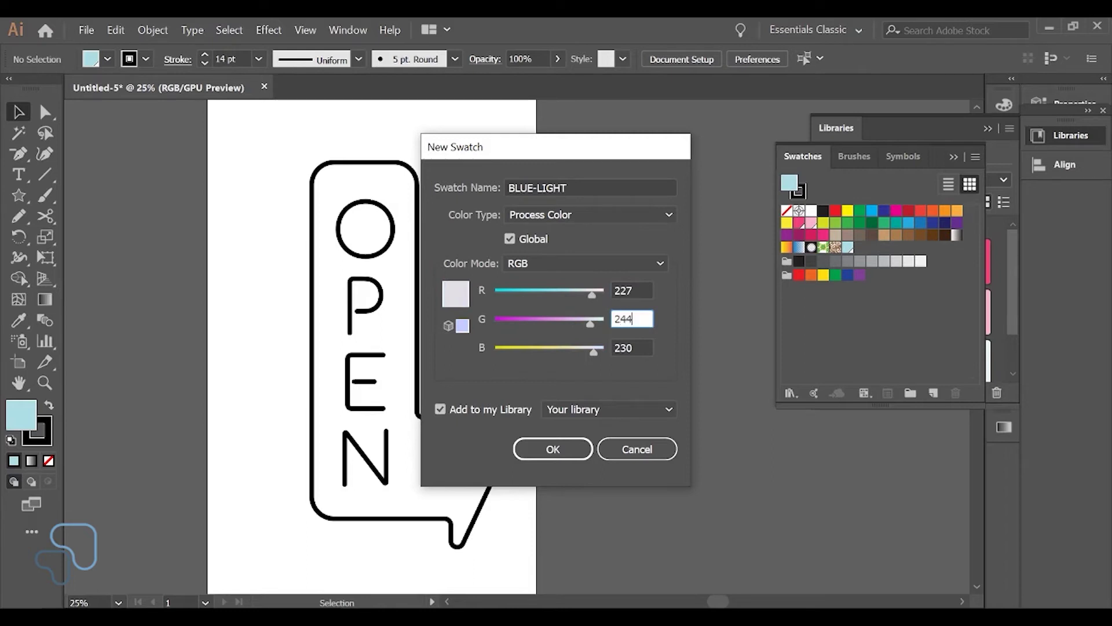
pyautogui.press('Tab')
pyautogui.write('2')
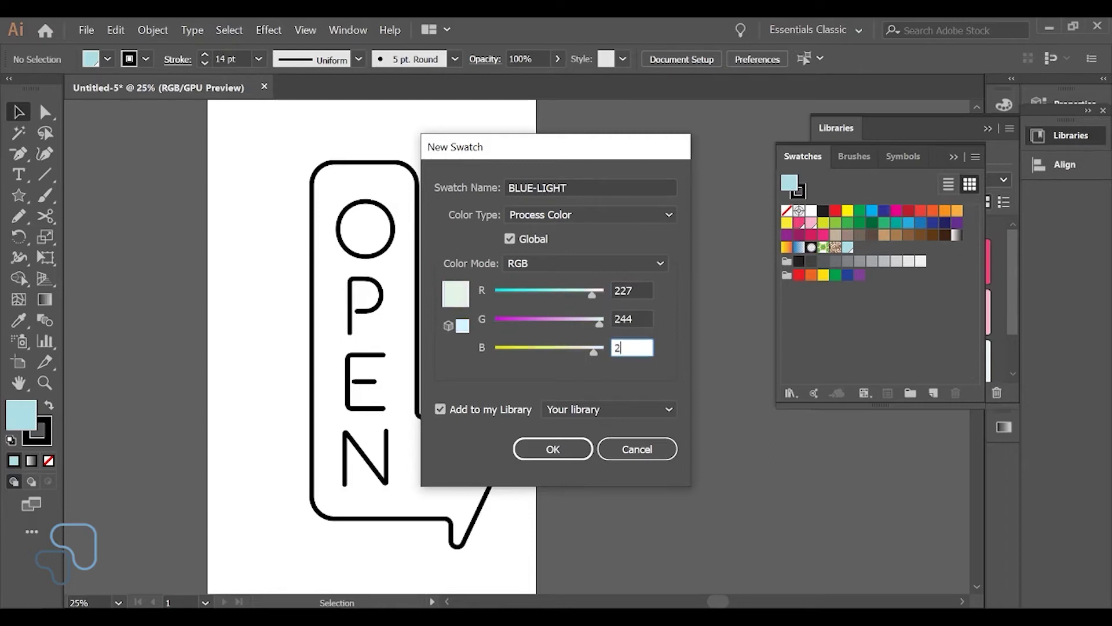
pyautogui.click(552, 449)
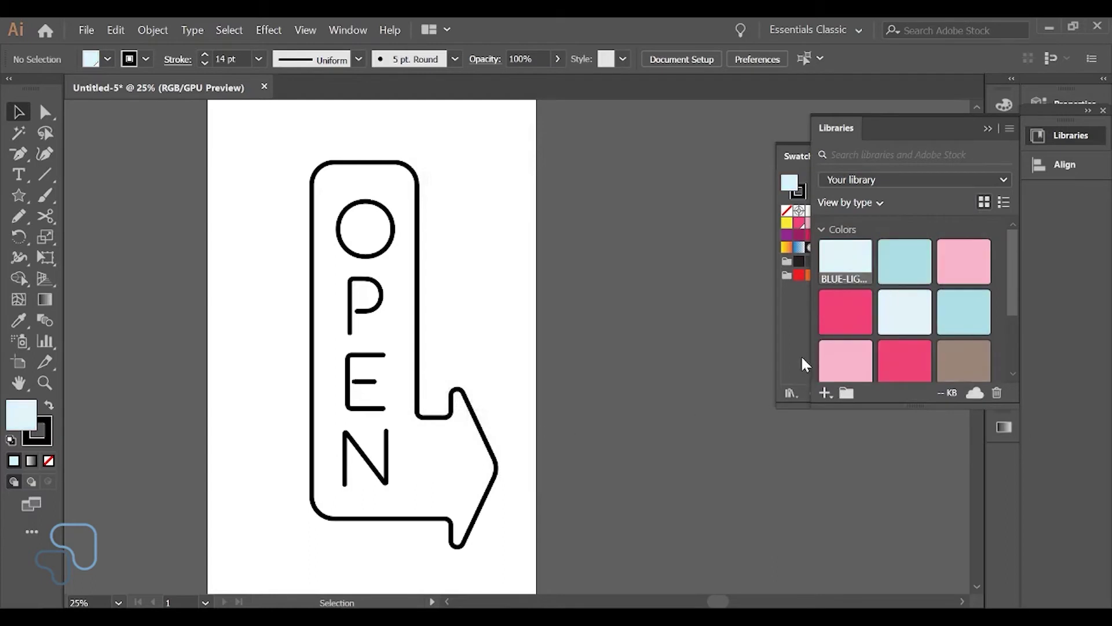
# - Set the fill to none and select only the rounded arrow frame around the OPEN letters
pyautogui.click(801, 354)
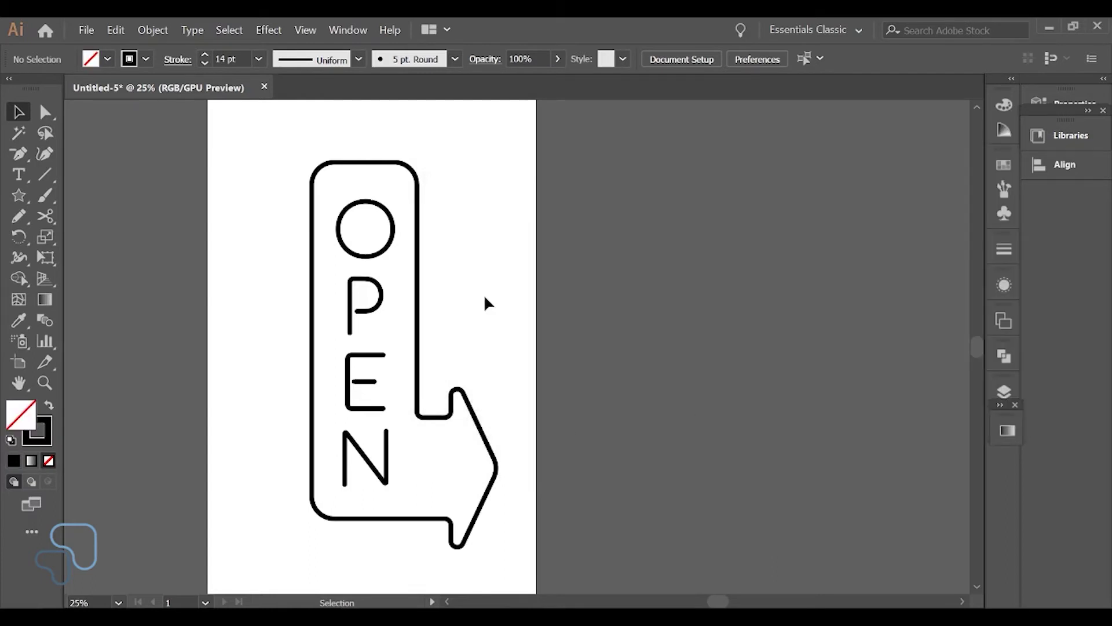
pyautogui.moveTo(481, 297); pyautogui.dragTo(335, 225)
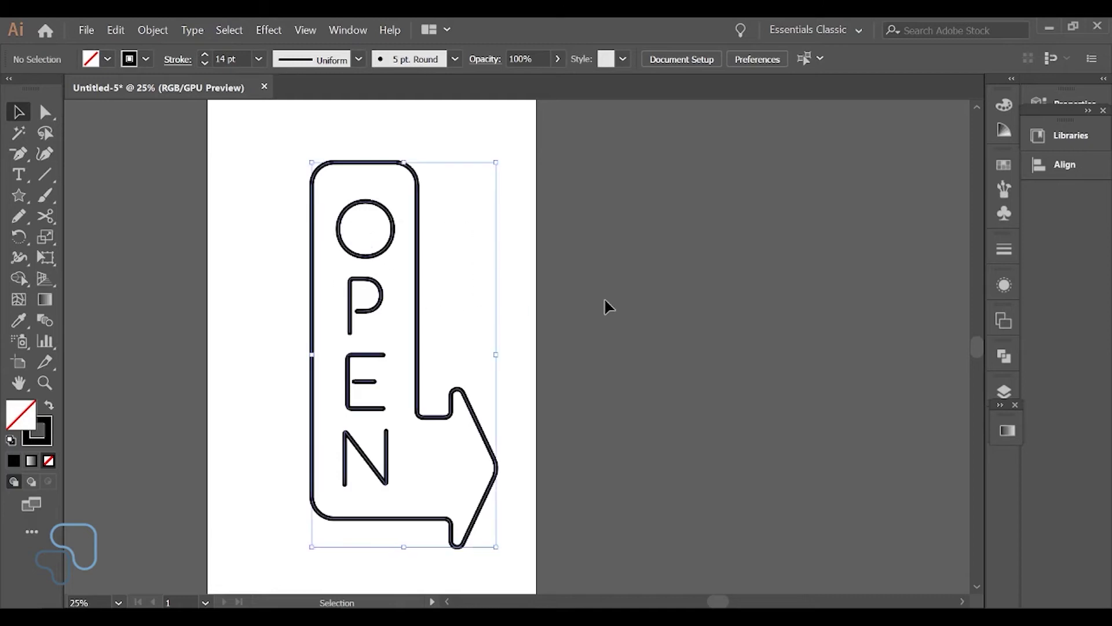
pyautogui.click(519, 341)
pyautogui.click(419, 305)
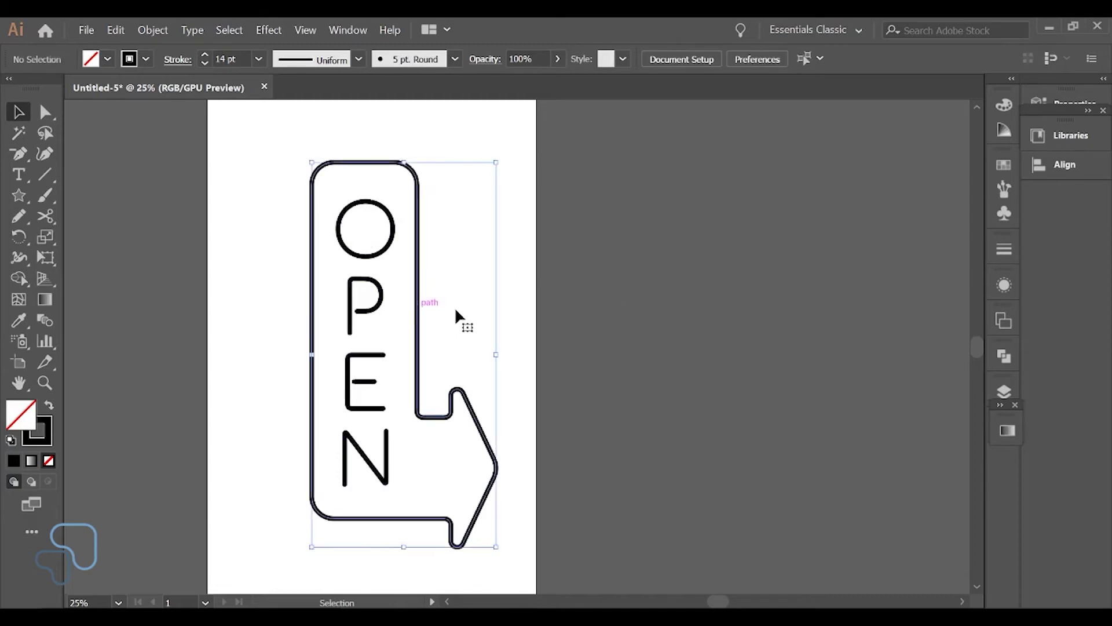
# - Apply a linear gradient to the stroke of the arrow-shaped outline, running across the stroke
pyautogui.click(41, 434)
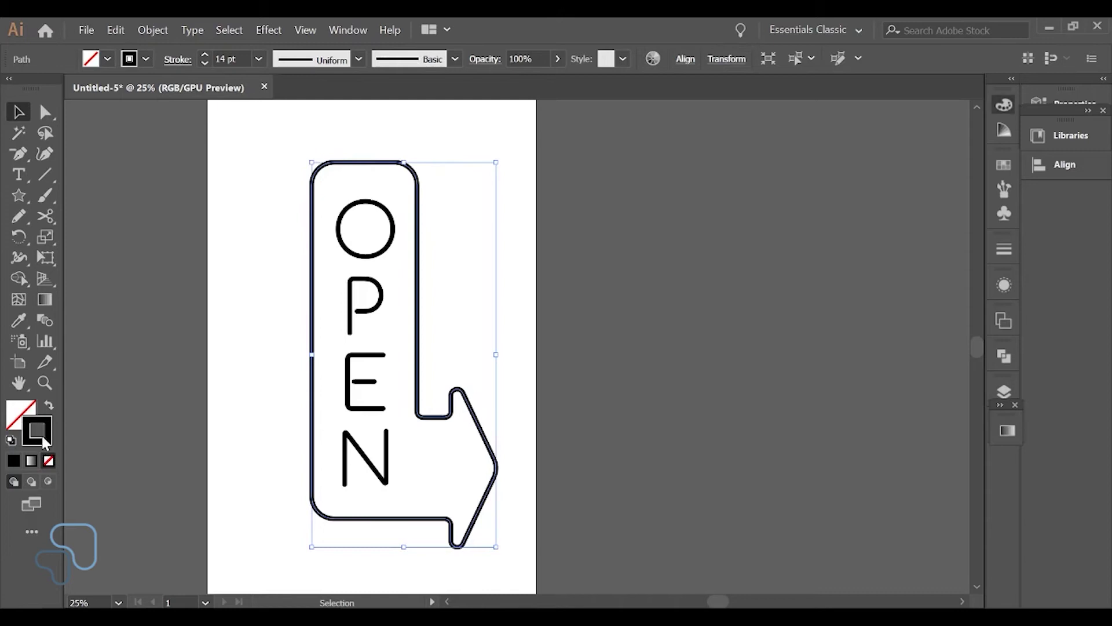
pyautogui.click(1003, 427)
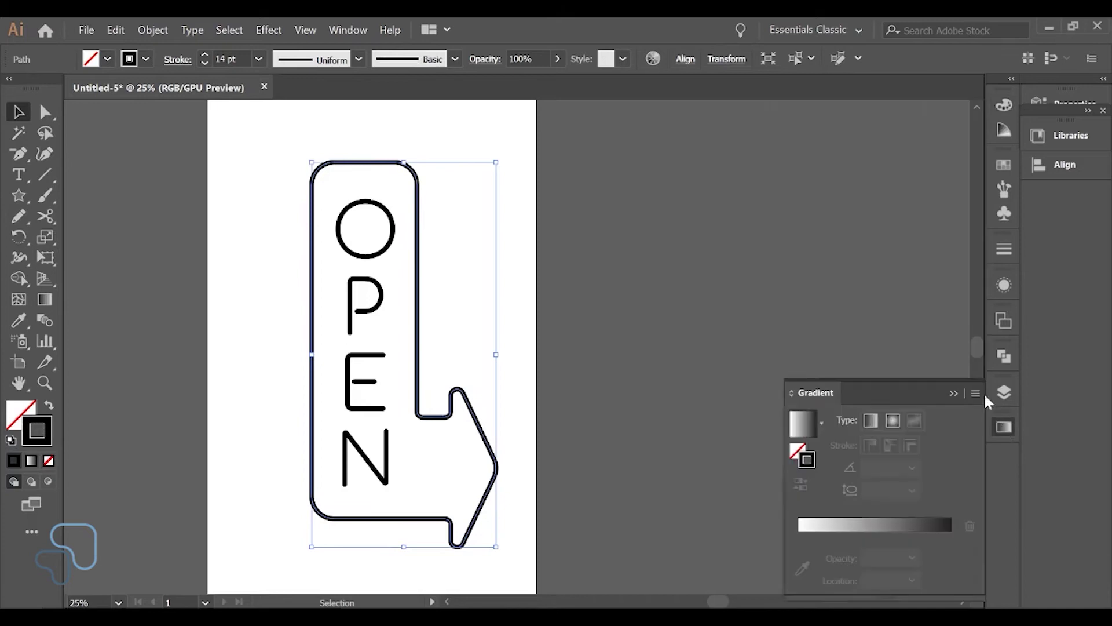
pyautogui.click(869, 421)
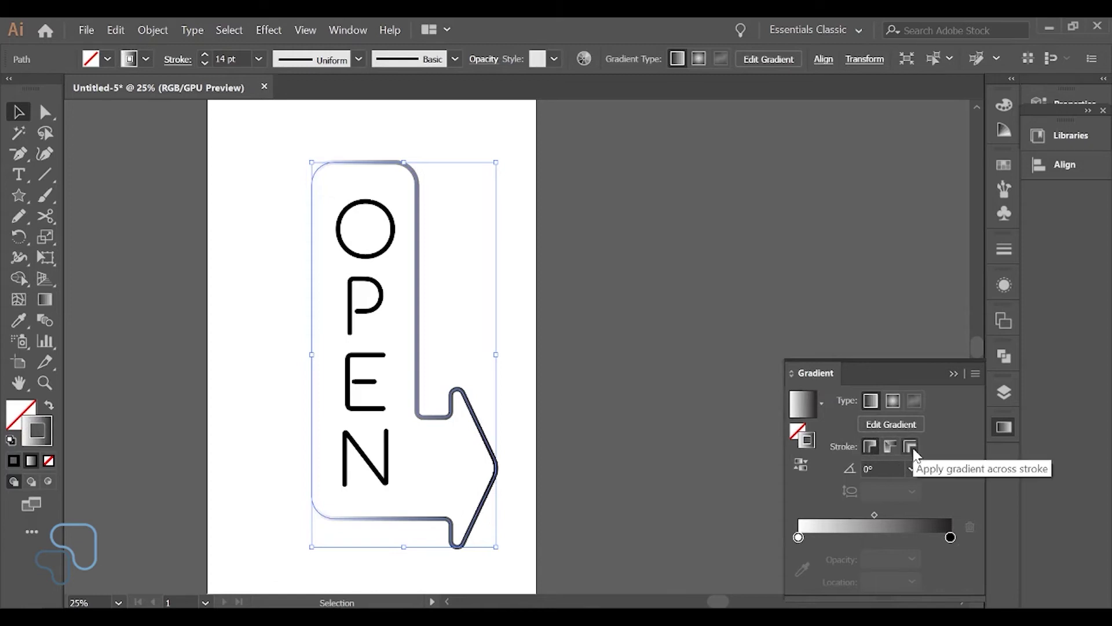
pyautogui.click(913, 451)
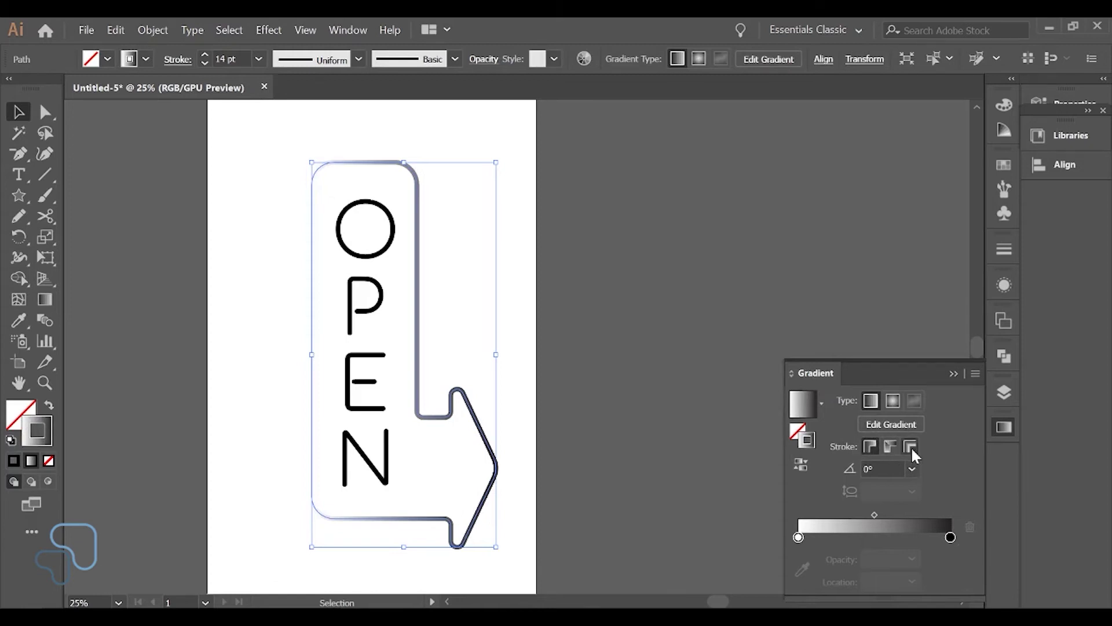
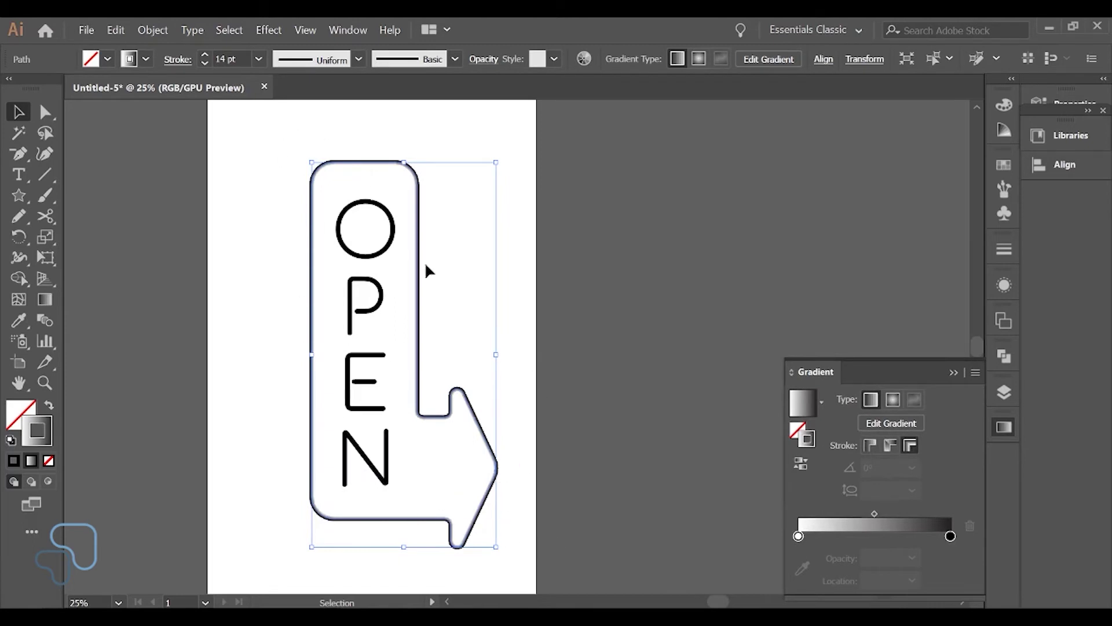
# - Add a middle color stop to the outline's stroke gradient and set its location to 50%
pyautogui.click(878, 539)
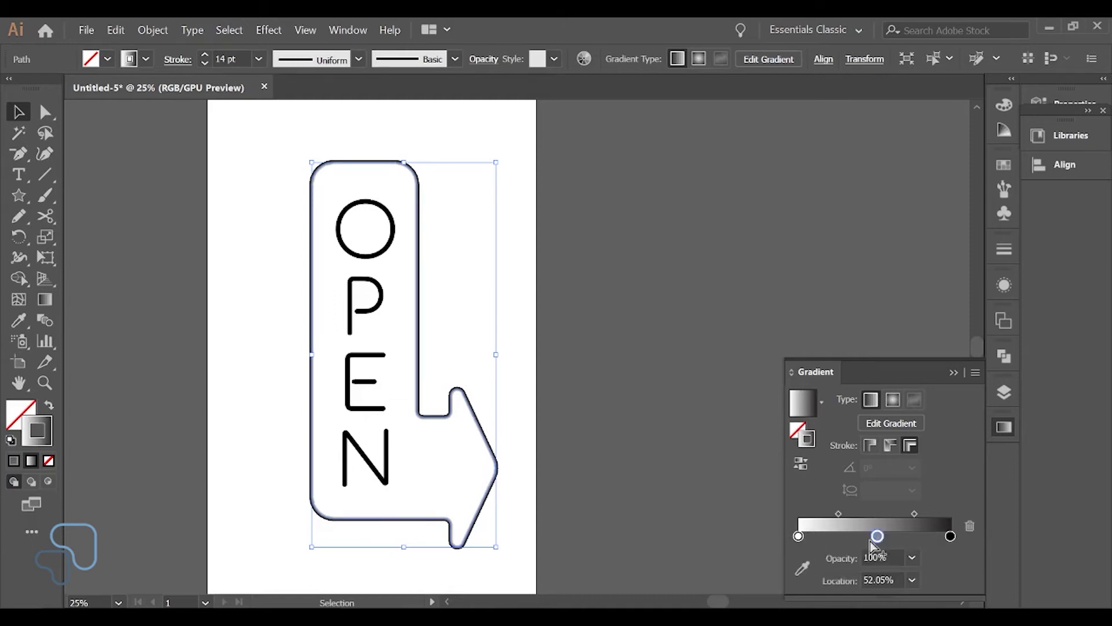
pyautogui.click(893, 580)
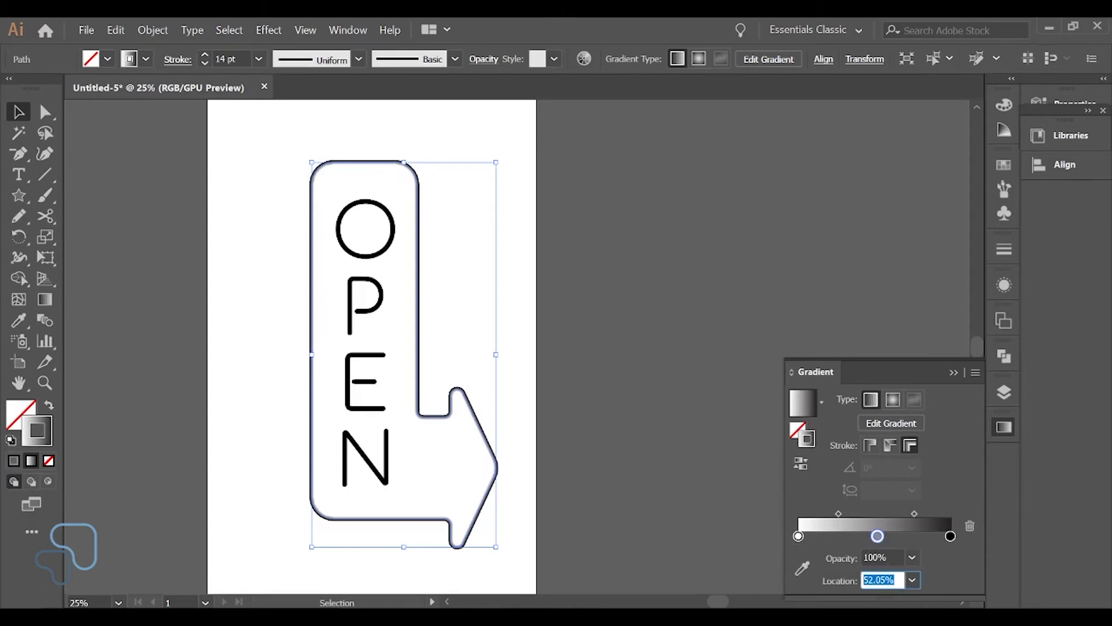
pyautogui.write('50')
pyautogui.press('Return')
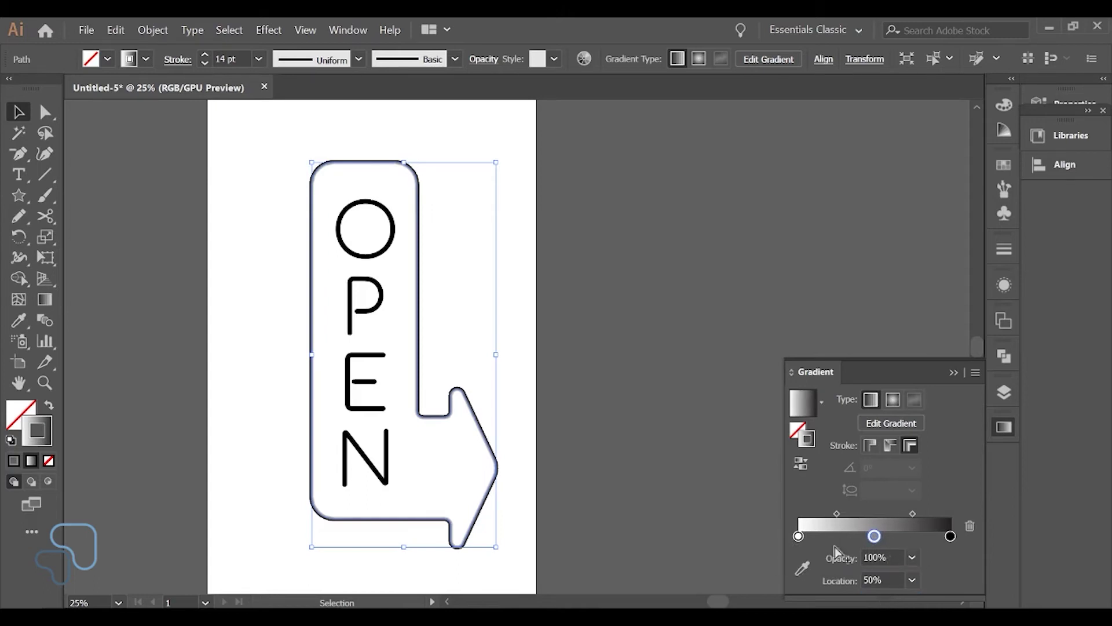
# - Set the locations of the outline gradient's two midpoints to 30% for the first and 70% for the second
pyautogui.click(837, 515)
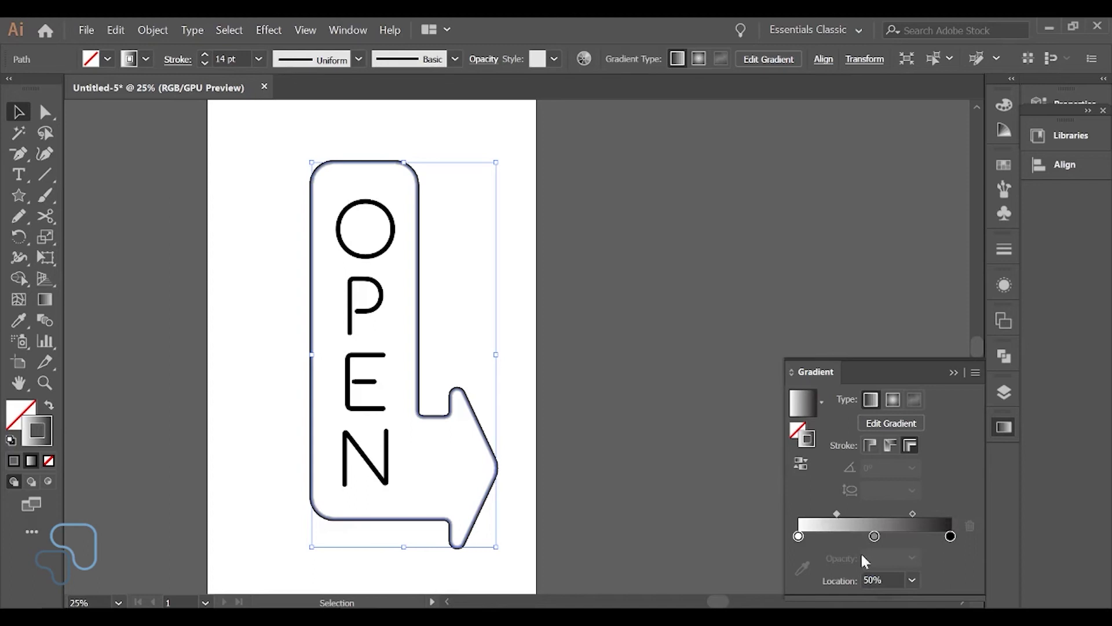
pyautogui.click(890, 580)
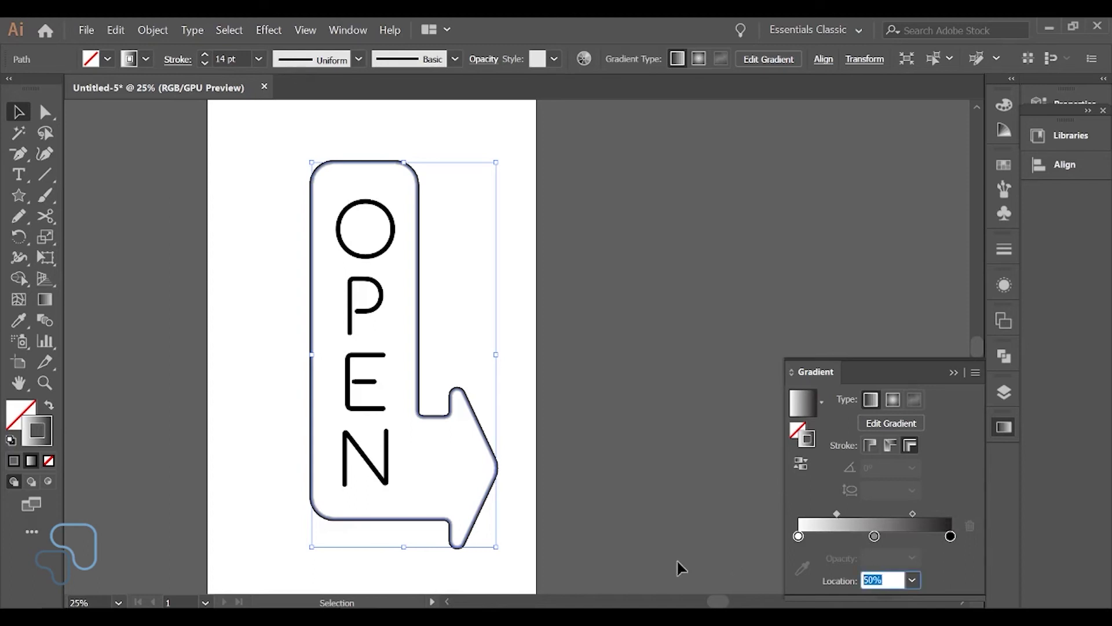
pyautogui.write('30')
pyautogui.press('Return')
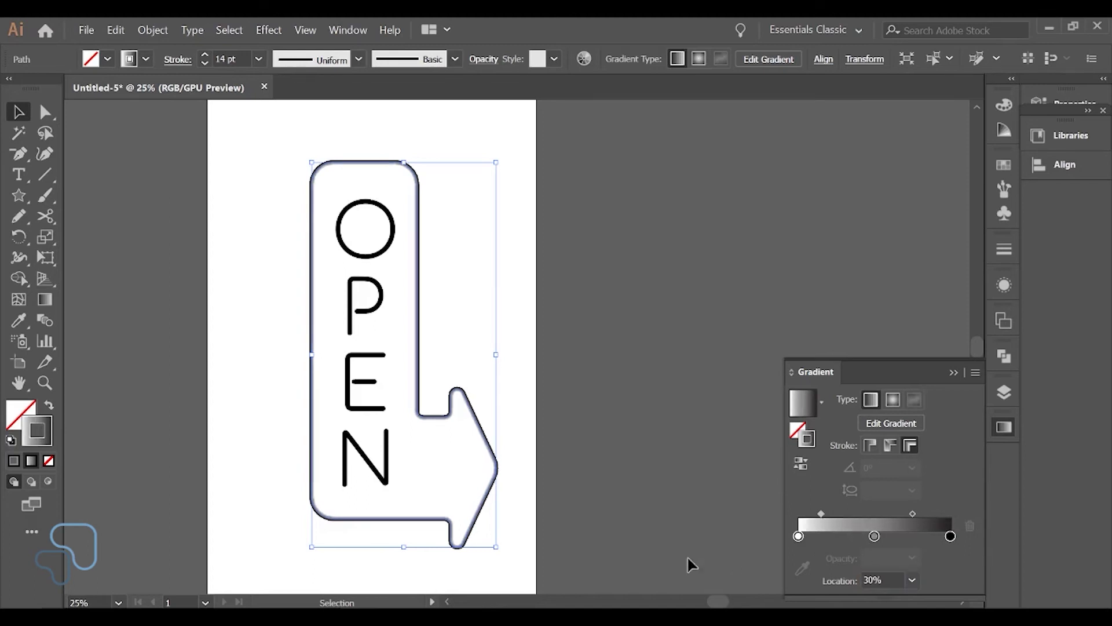
pyautogui.click(914, 514)
pyautogui.click(887, 580)
pyautogui.write('70')
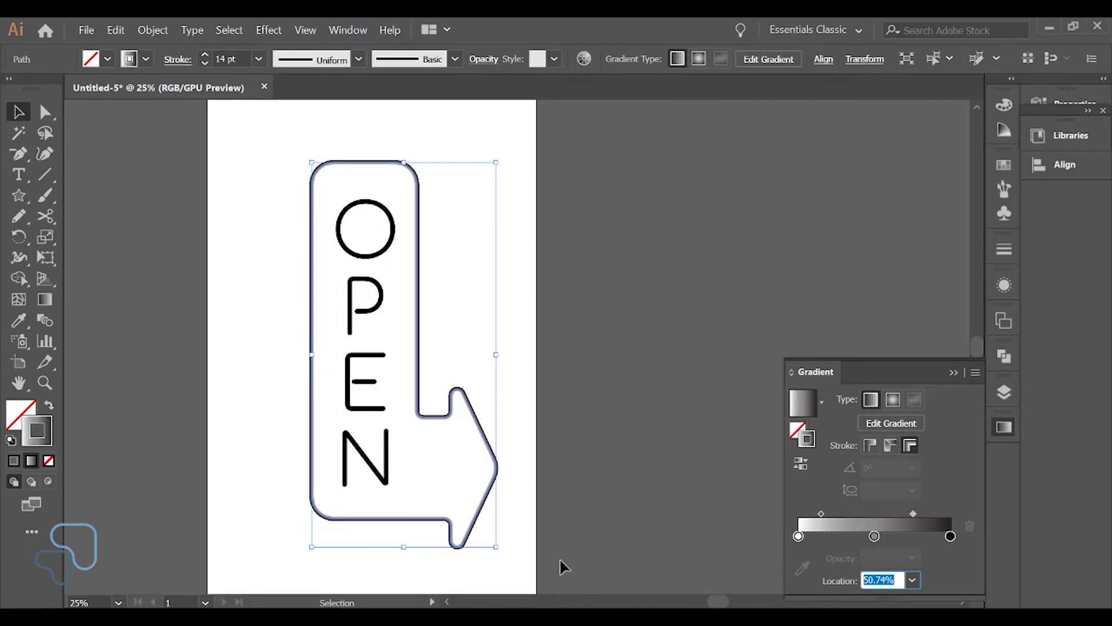
pyautogui.press('Return')
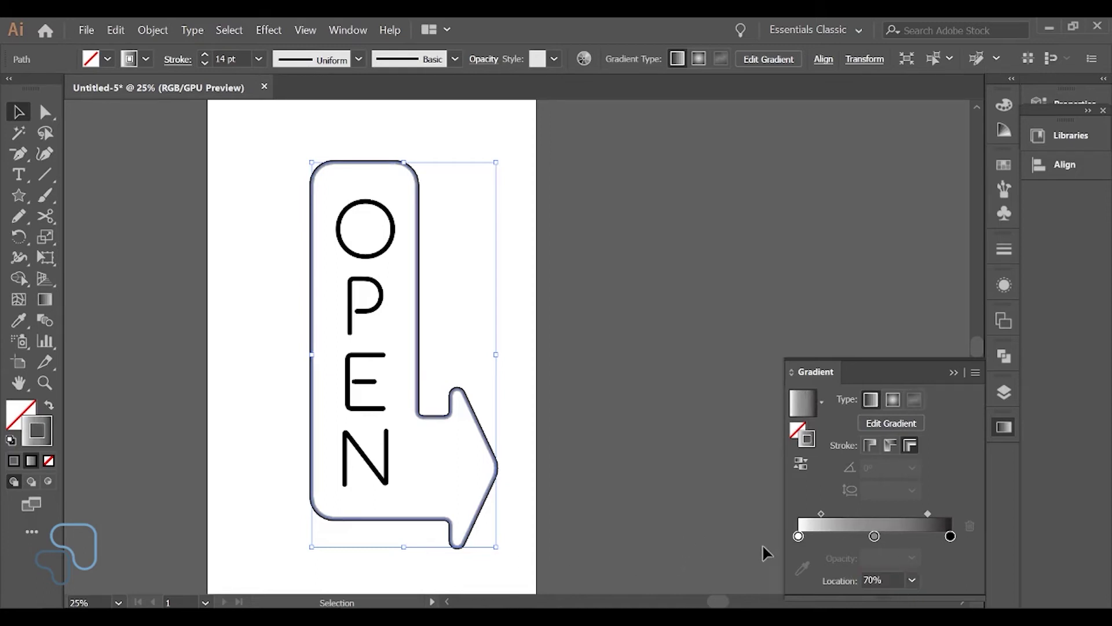
# - Color the outline gradient's two end stops light blue and its middle stop very pale blue, using the swatches
pyautogui.doubleClick(798, 536)
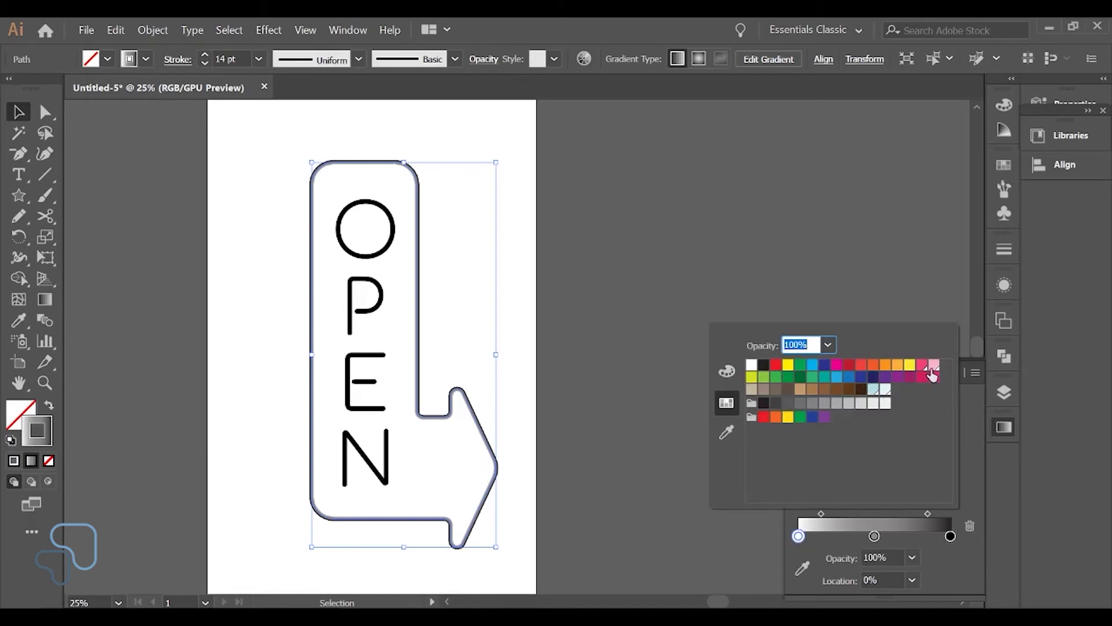
pyautogui.click(873, 390)
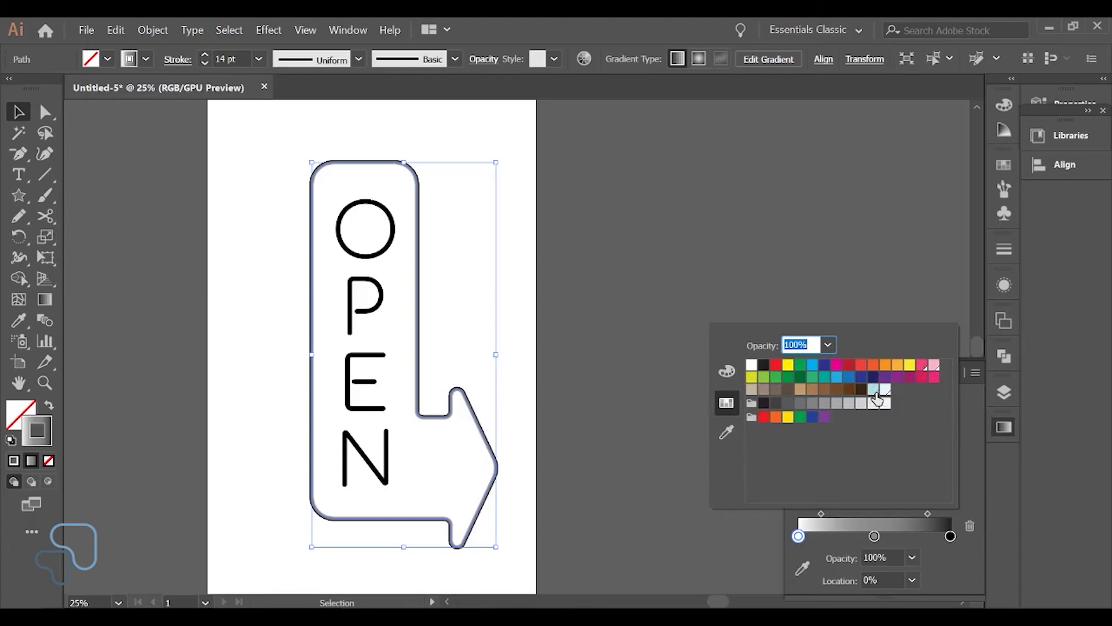
pyautogui.click(875, 536)
pyautogui.doubleClick(874, 536)
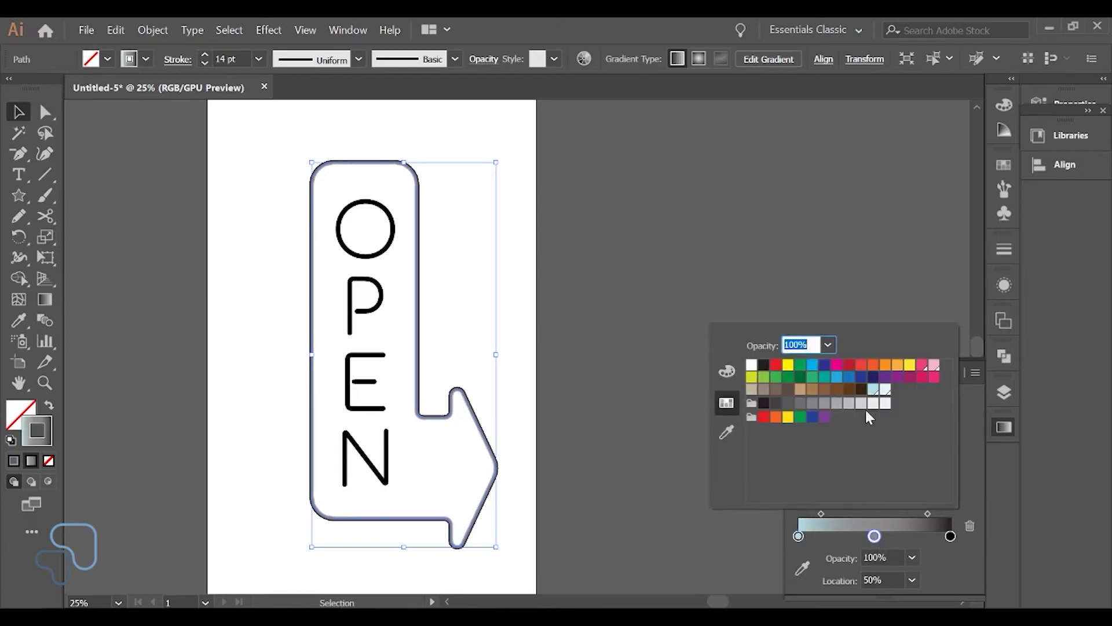
pyautogui.click(886, 390)
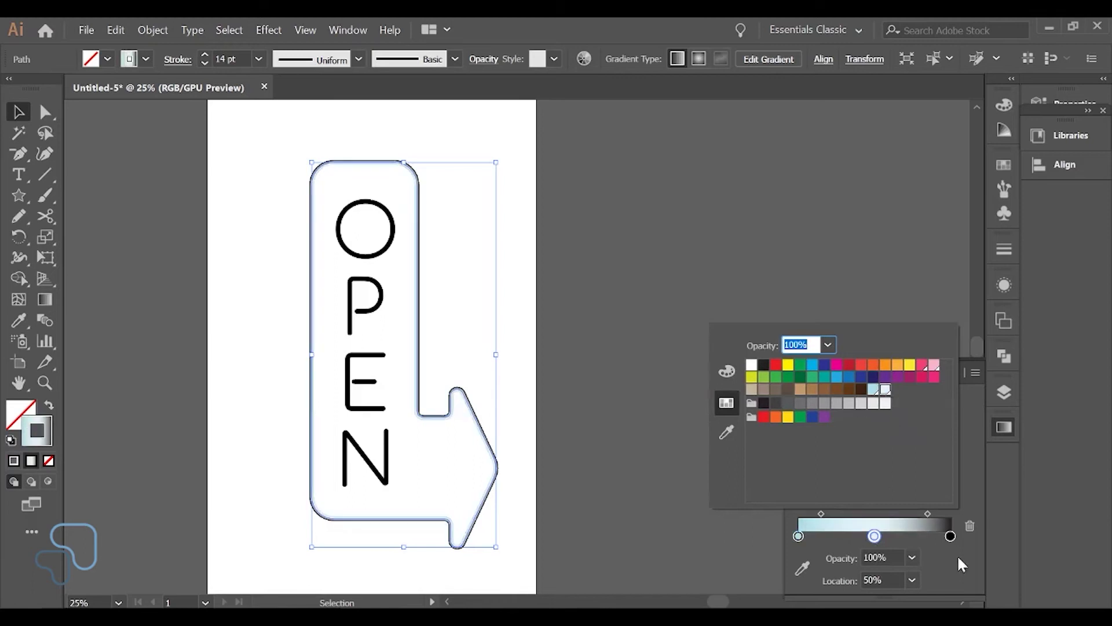
pyautogui.click(951, 536)
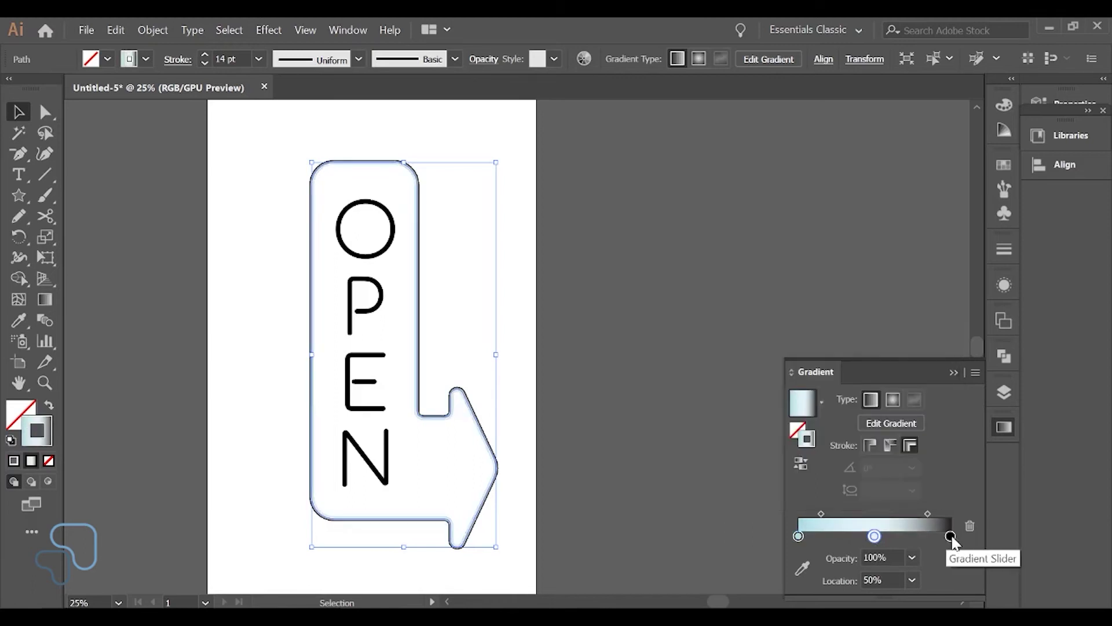
pyautogui.doubleClick(950, 536)
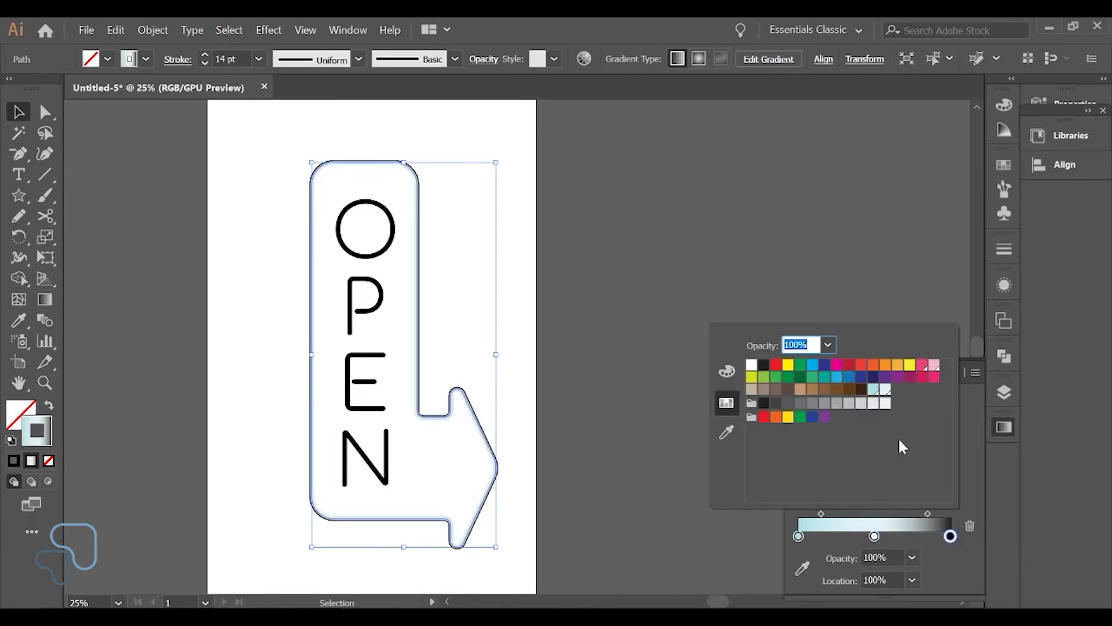
pyautogui.click(872, 389)
pyautogui.write('v')
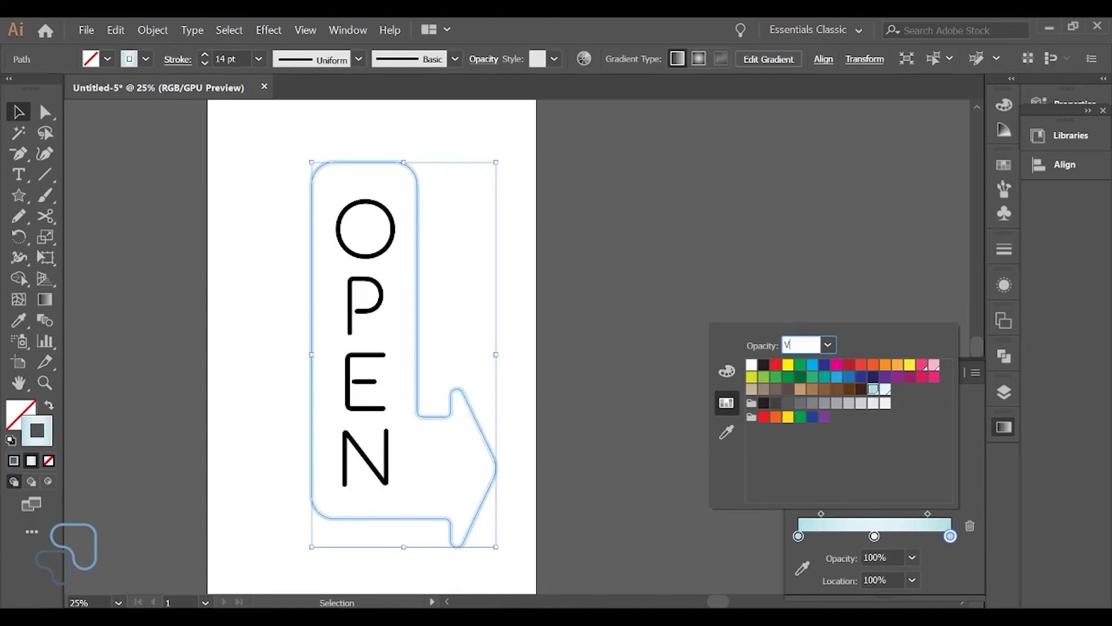
pyautogui.press('Escape')
pyautogui.click(510, 399)
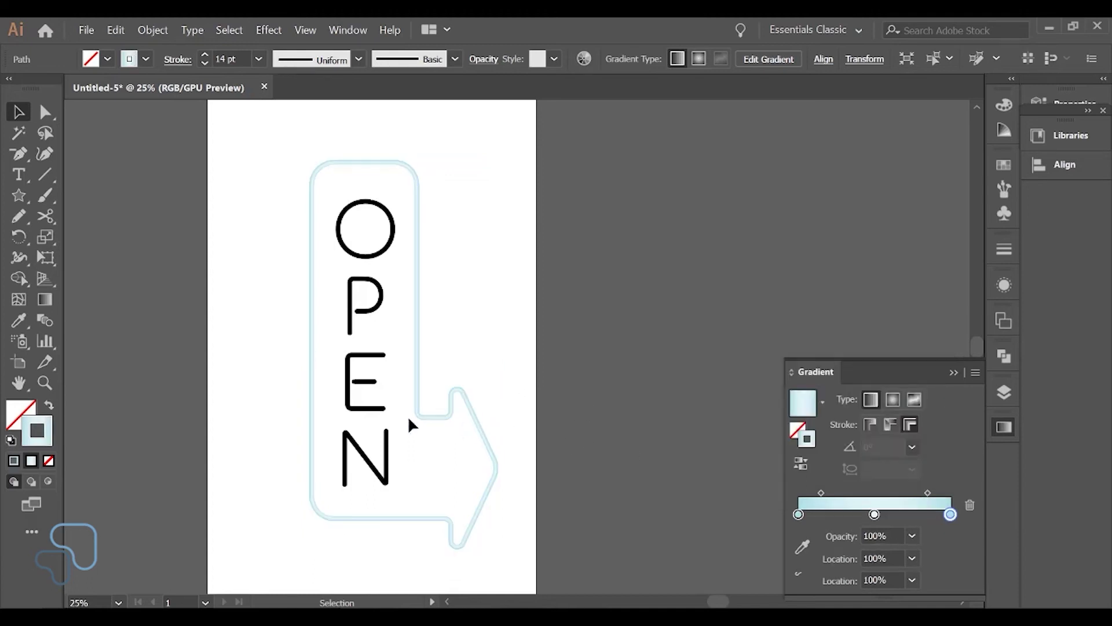
# - Apply the same linear gradient to the stroke of the OPEN lettering, running across the stroke
pyautogui.click(374, 410)
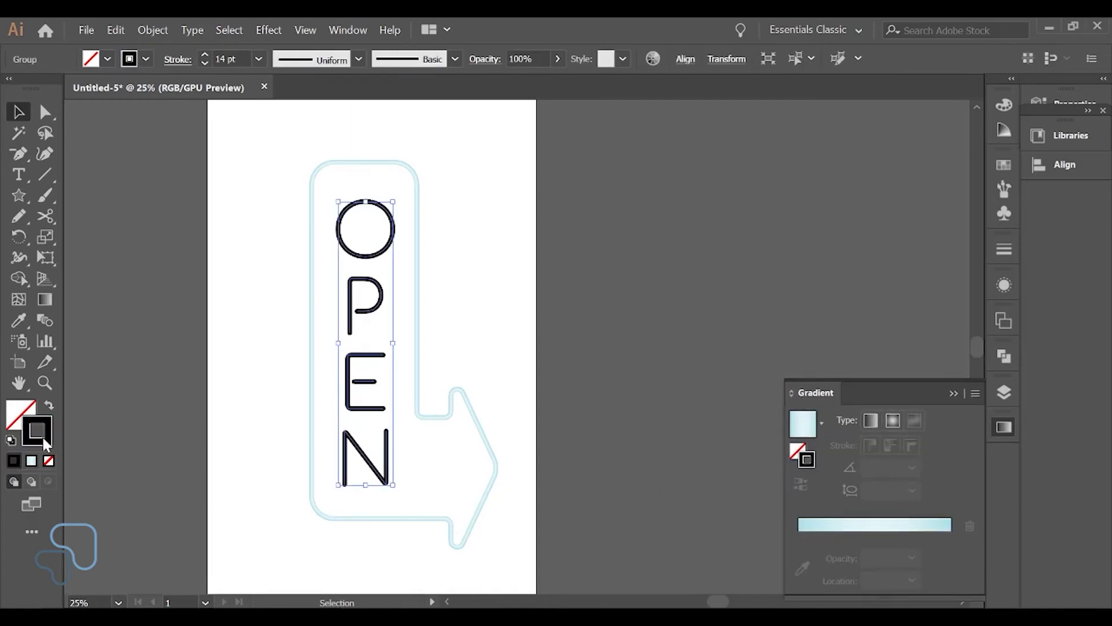
pyautogui.click(873, 419)
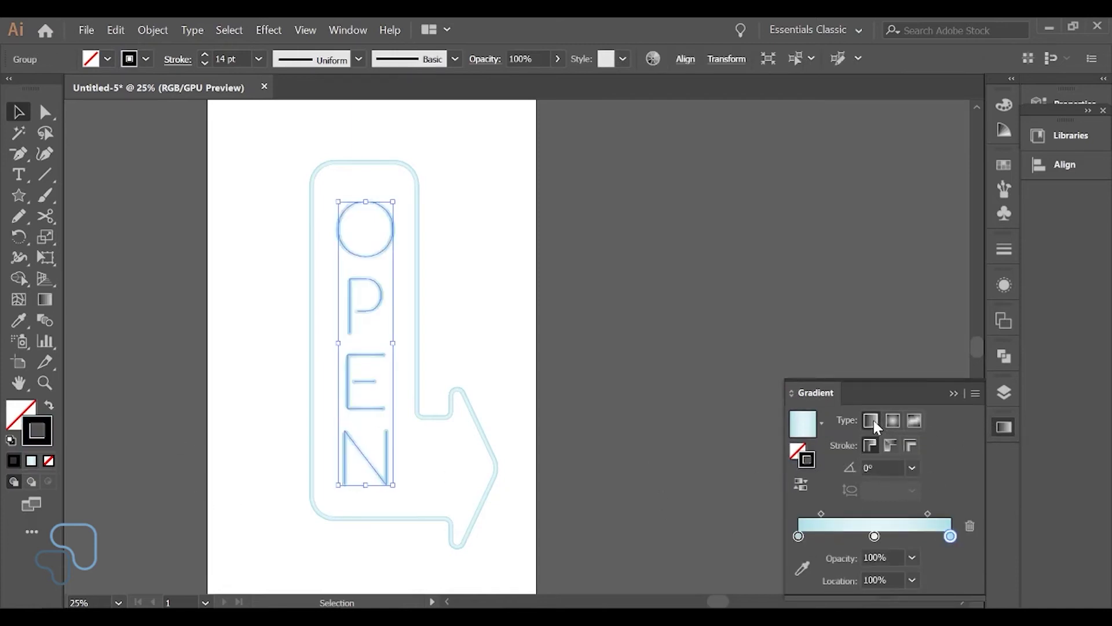
pyautogui.click(911, 445)
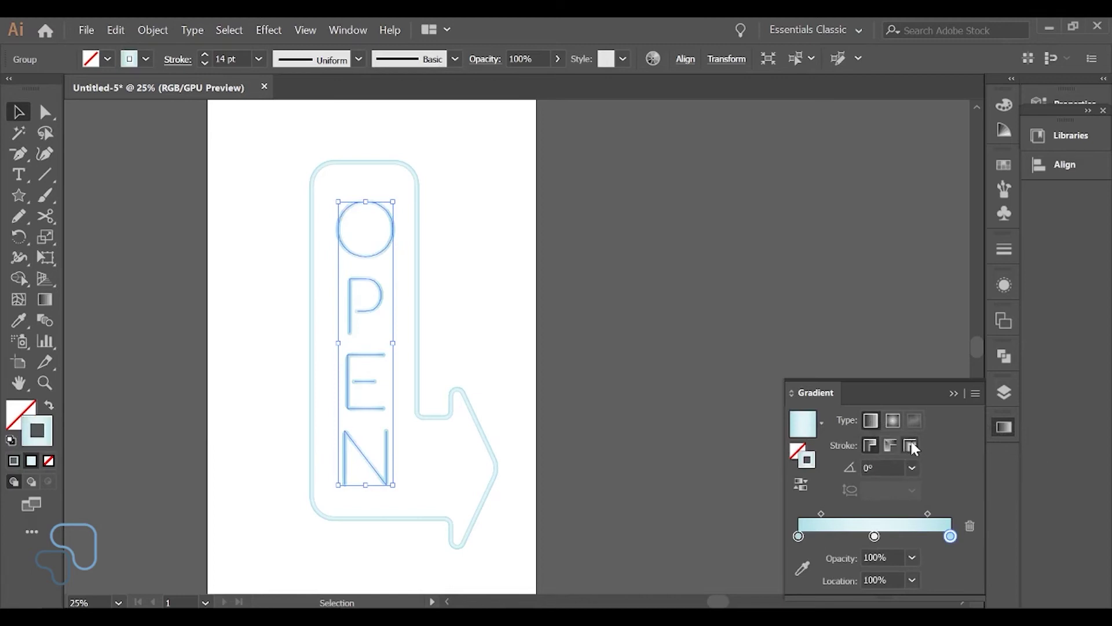
# - Color the lettering gradient's two end stops deep pink and its middle stop light pink, using the swatches
pyautogui.doubleClick(799, 536)
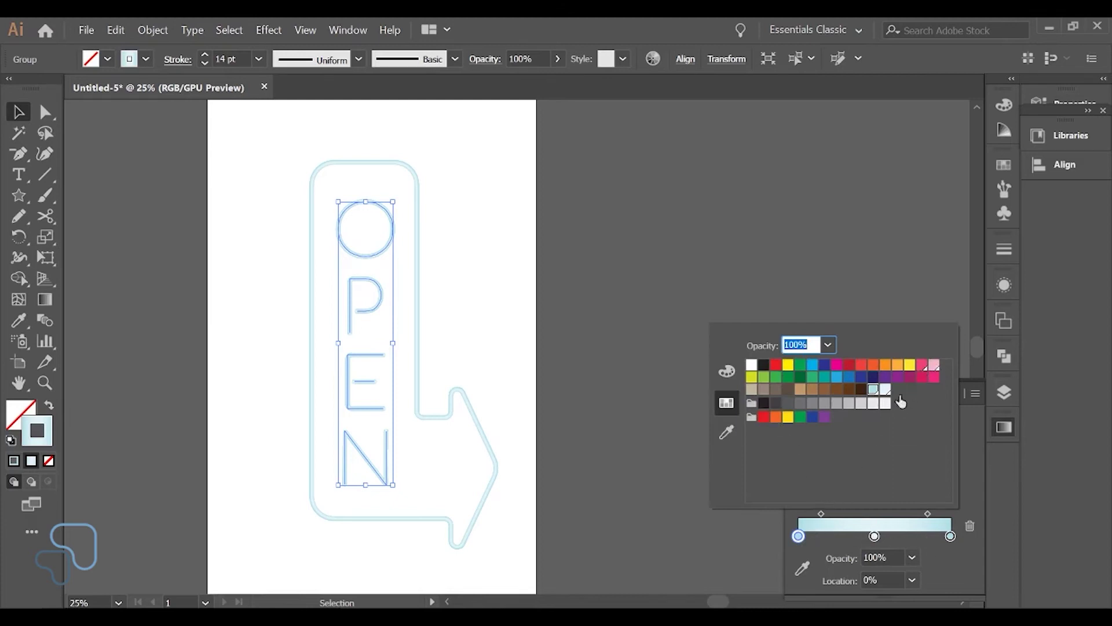
pyautogui.click(922, 375)
pyautogui.click(875, 536)
pyautogui.click(875, 536)
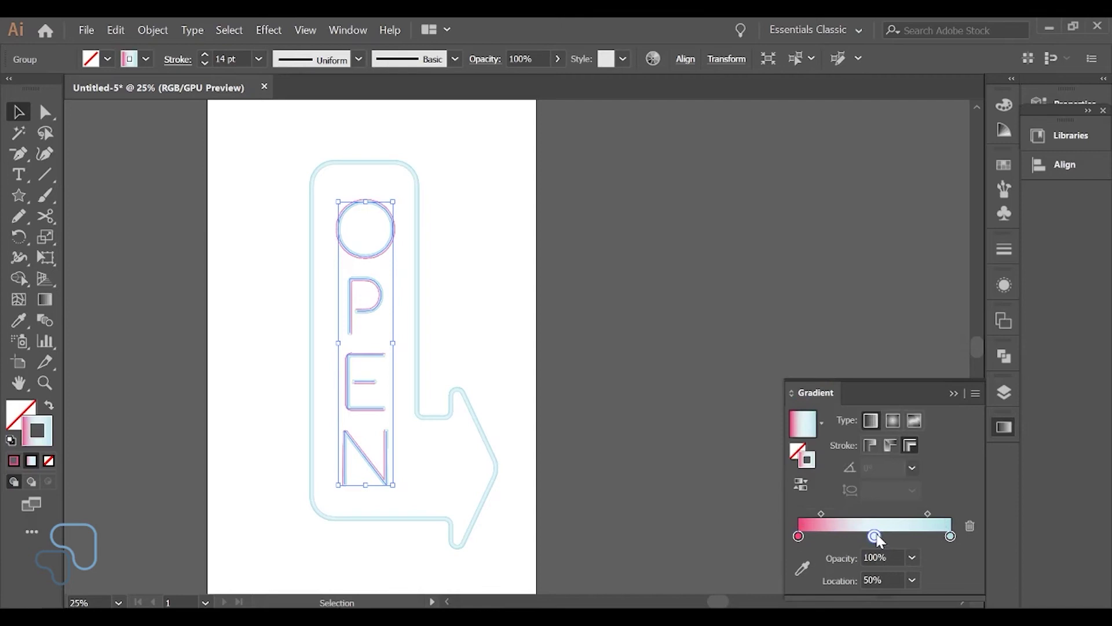
pyautogui.doubleClick(875, 536)
pyautogui.click(933, 369)
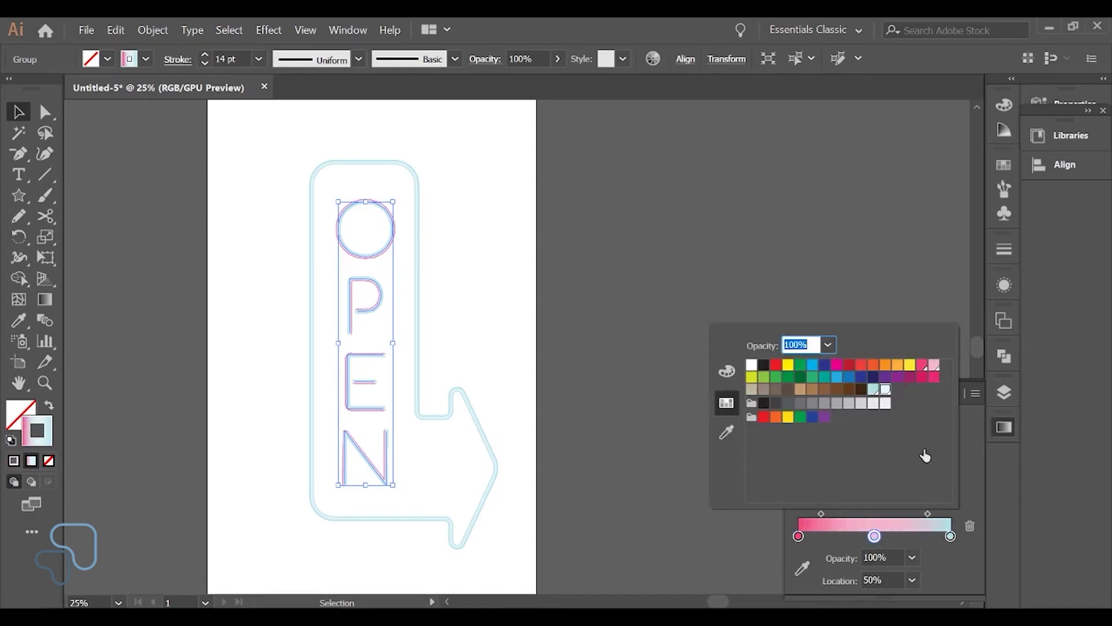
pyautogui.click(951, 536)
pyautogui.click(950, 536)
pyautogui.doubleClick(950, 536)
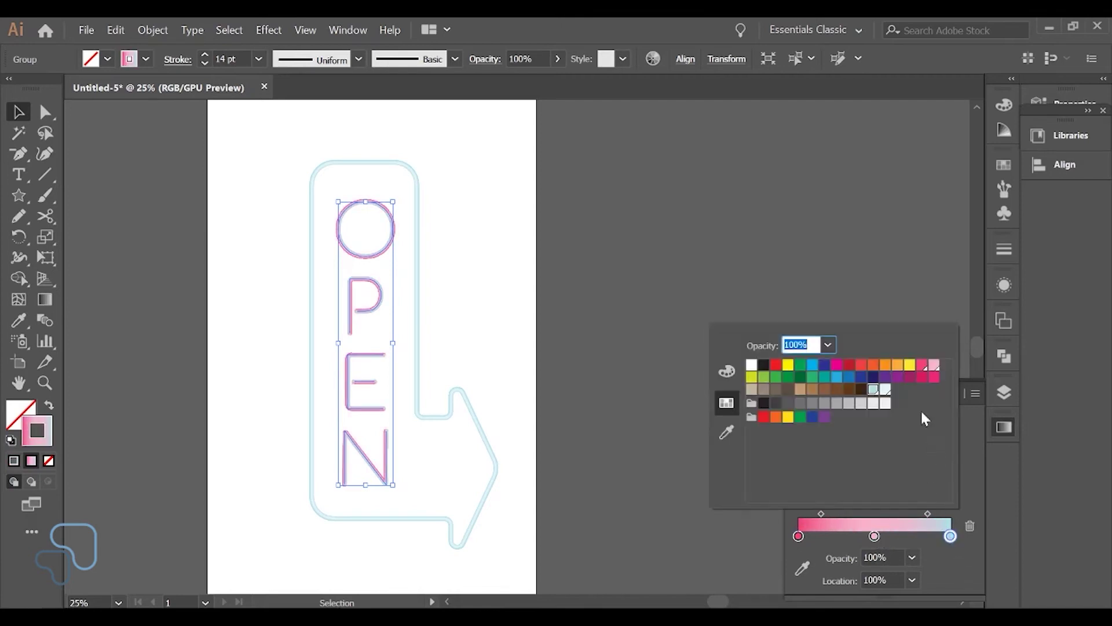
pyautogui.click(922, 364)
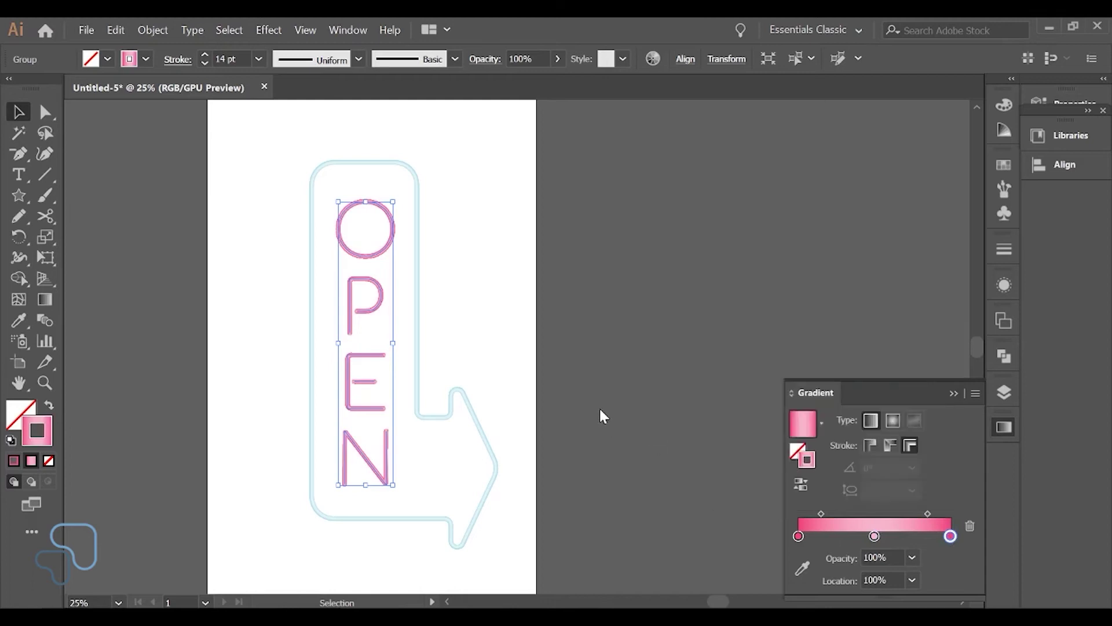
pyautogui.click(578, 404)
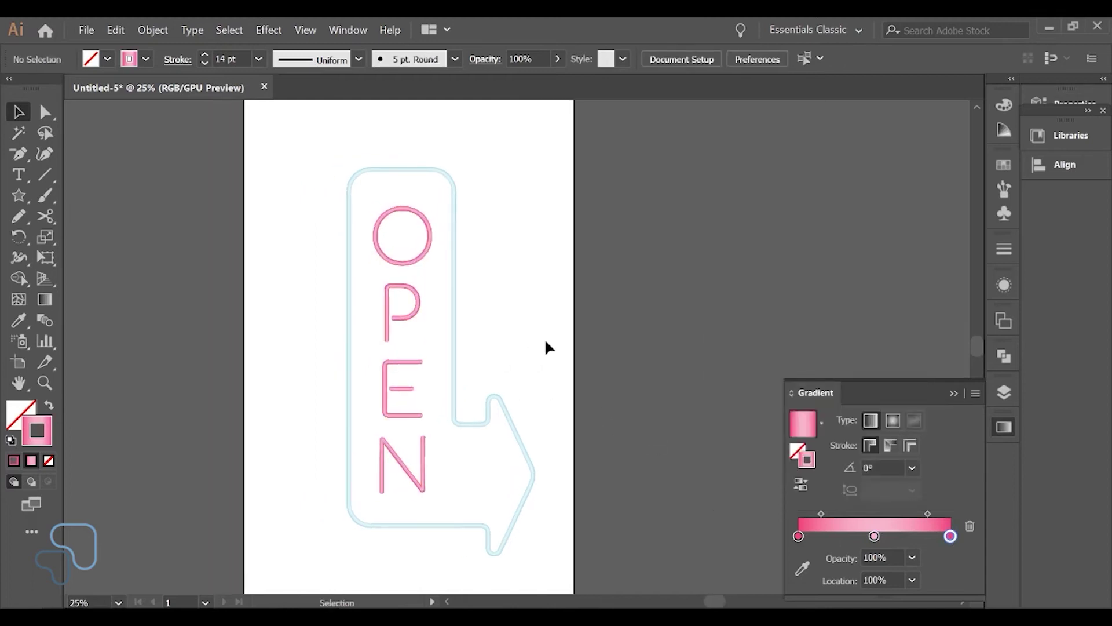
pyautogui.hotkey('ctrl', '=')
pyautogui.hotkey('ctrl', '-')
pyautogui.hotkey('ctrl', '-')
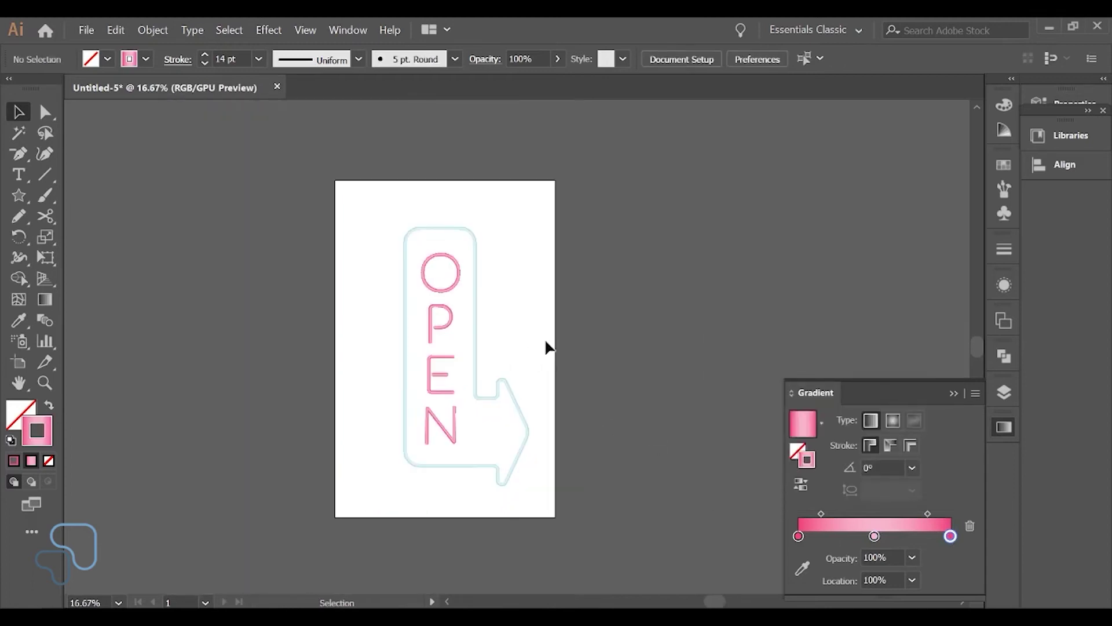
pyautogui.moveTo(566, 336); pyautogui.dragTo(610, 350)
pyautogui.hotkey('ctrl', '=')
pyautogui.hotkey('ctrl', '=')
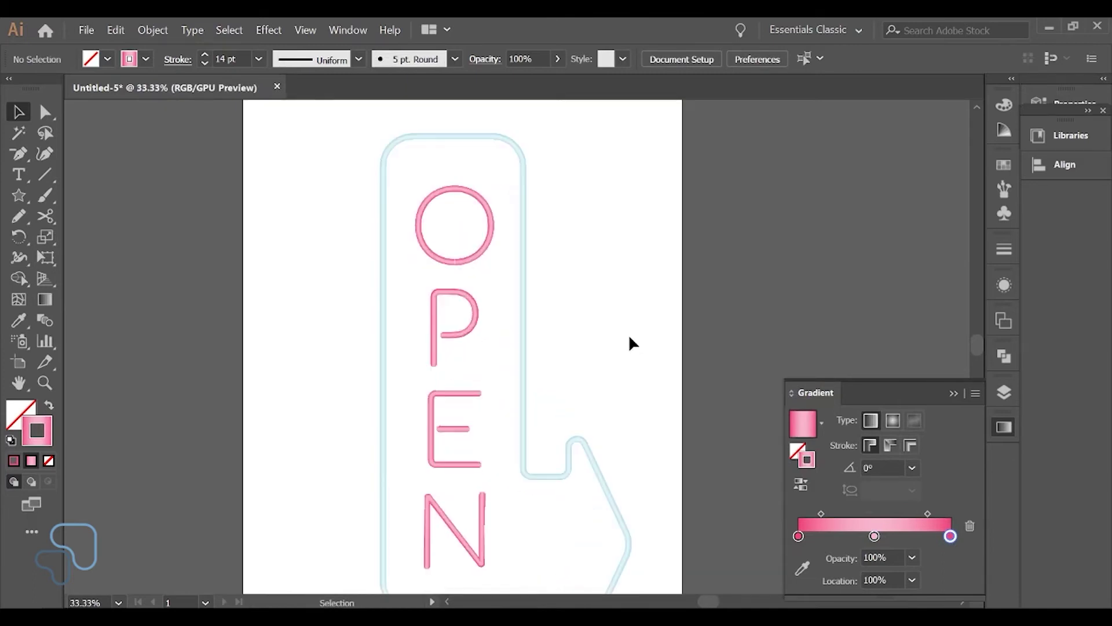
pyautogui.moveTo(571, 380); pyautogui.dragTo(544, 343)
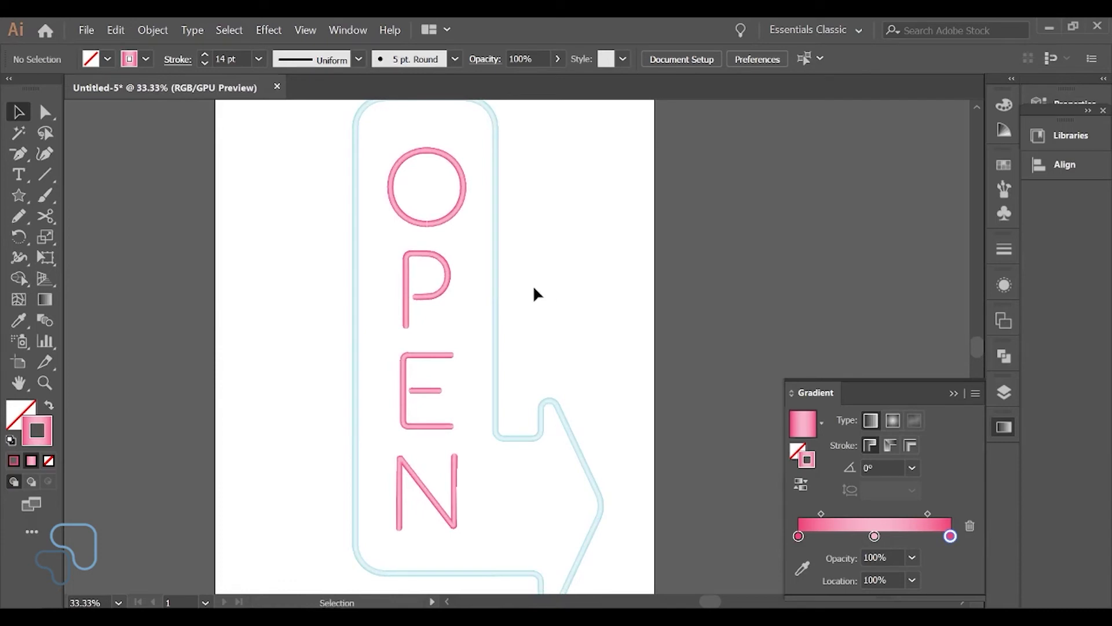
# - Add an Outer Glow effect to the arrow outline with Screen mode, 100% opacity and a 20 px blur
pyautogui.click(495, 282)
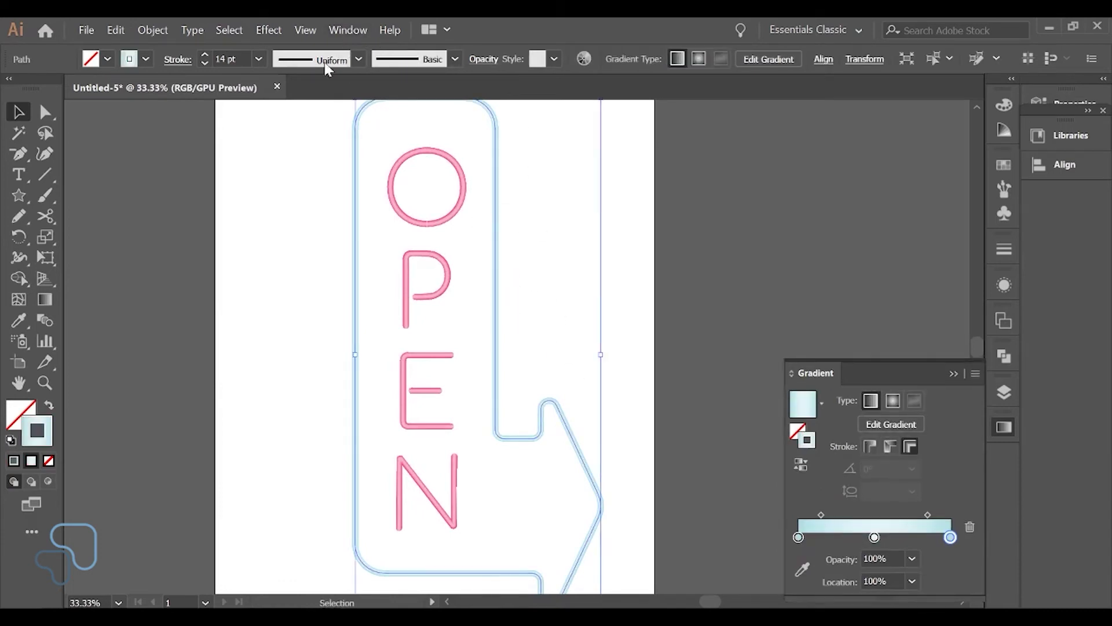
pyautogui.click(268, 30)
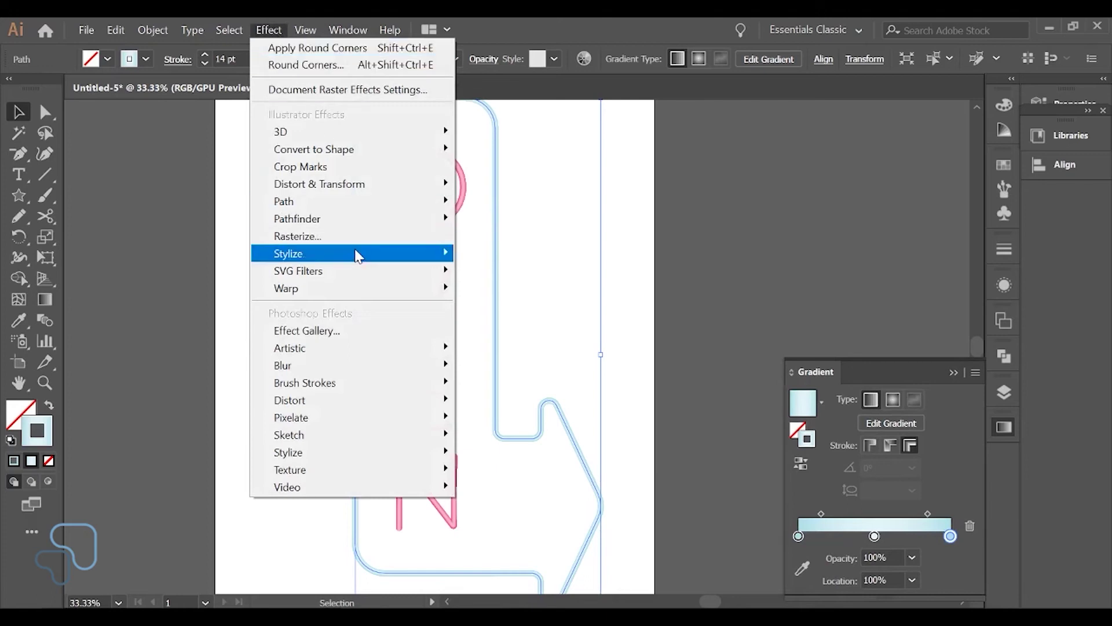
pyautogui.moveTo(358, 255)
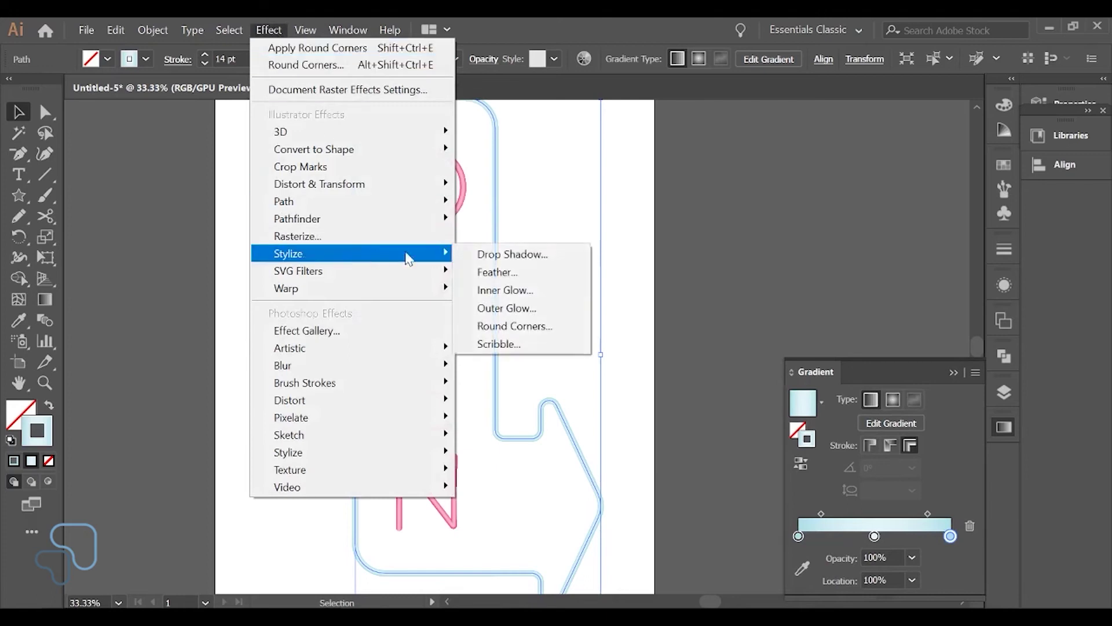
pyautogui.click(494, 309)
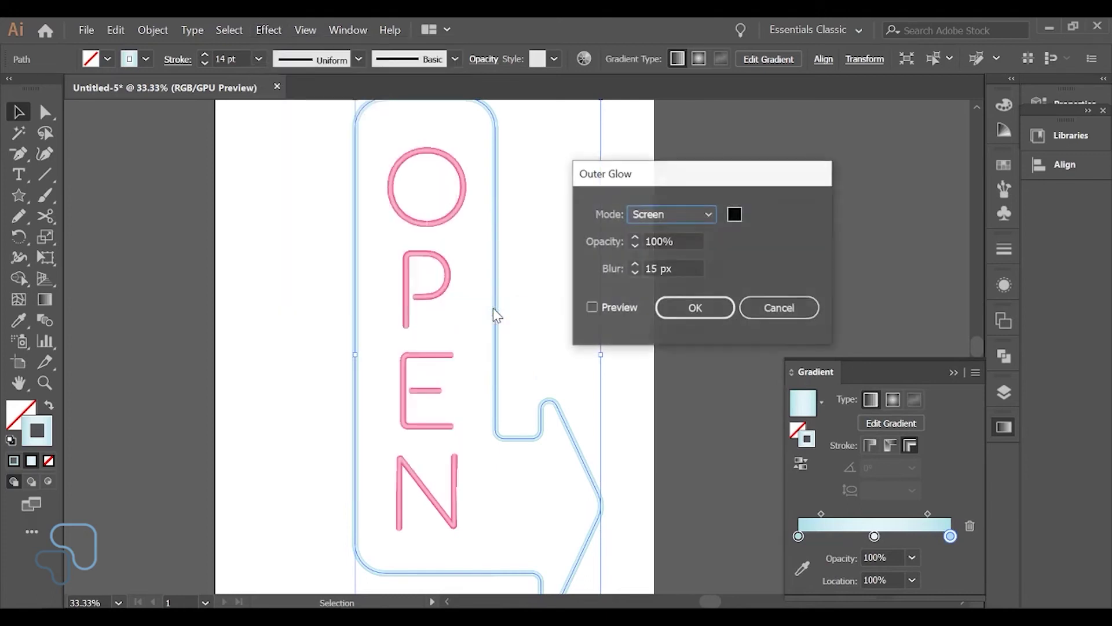
pyautogui.click(684, 241)
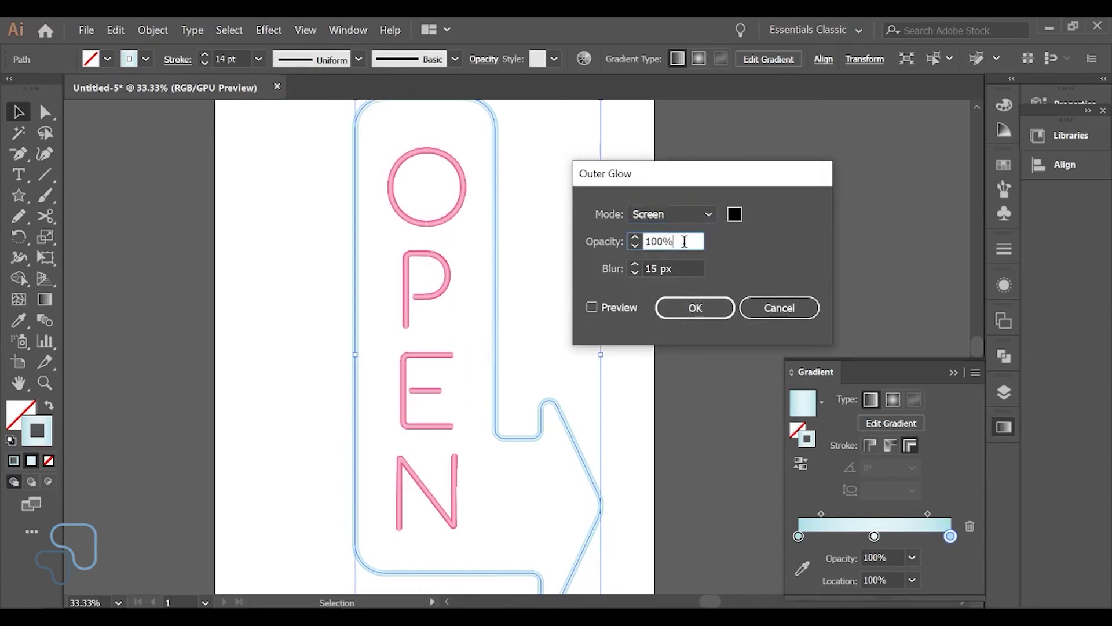
pyautogui.write('100')
pyautogui.press('Tab')
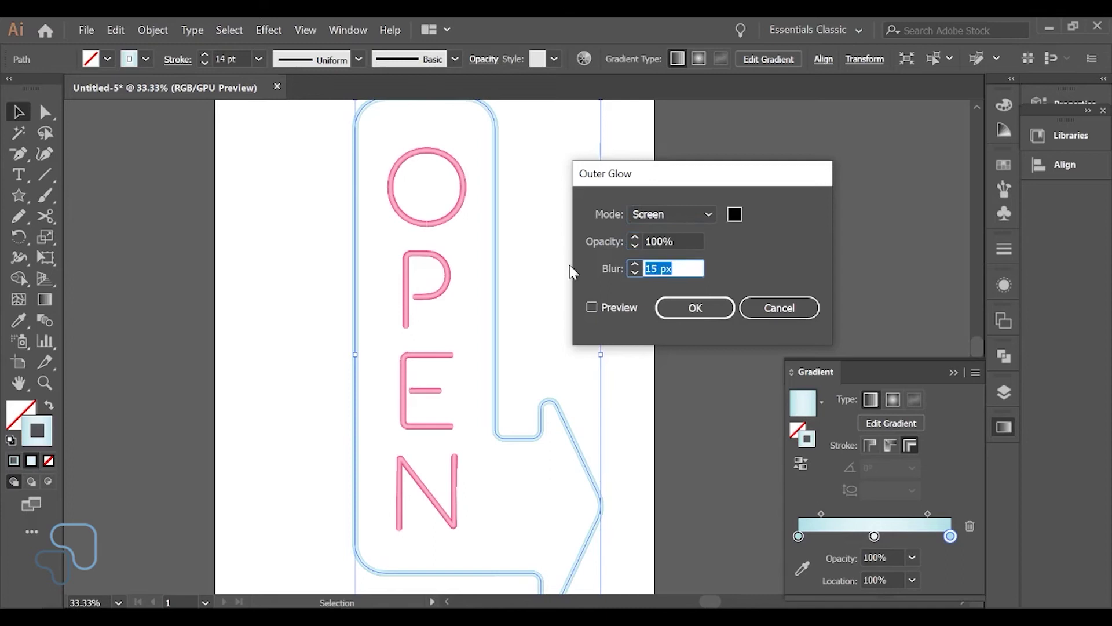
pyautogui.write('20')
# - Color the outline's outer glow with the BLUE-DARK swatch and apply the effect
pyautogui.click(736, 216)
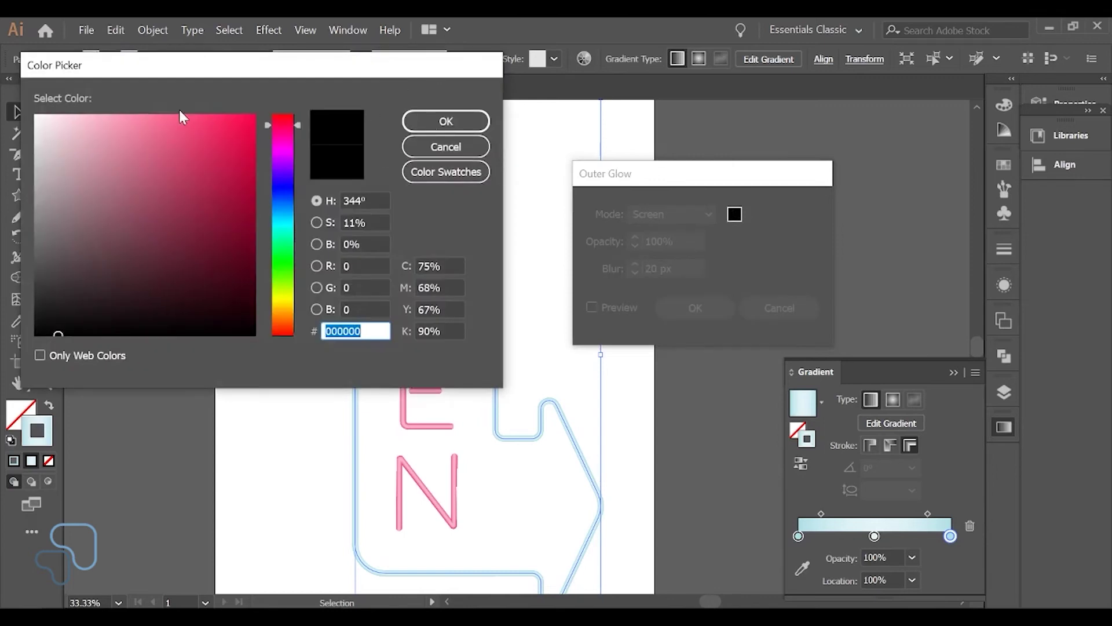
pyautogui.click(446, 171)
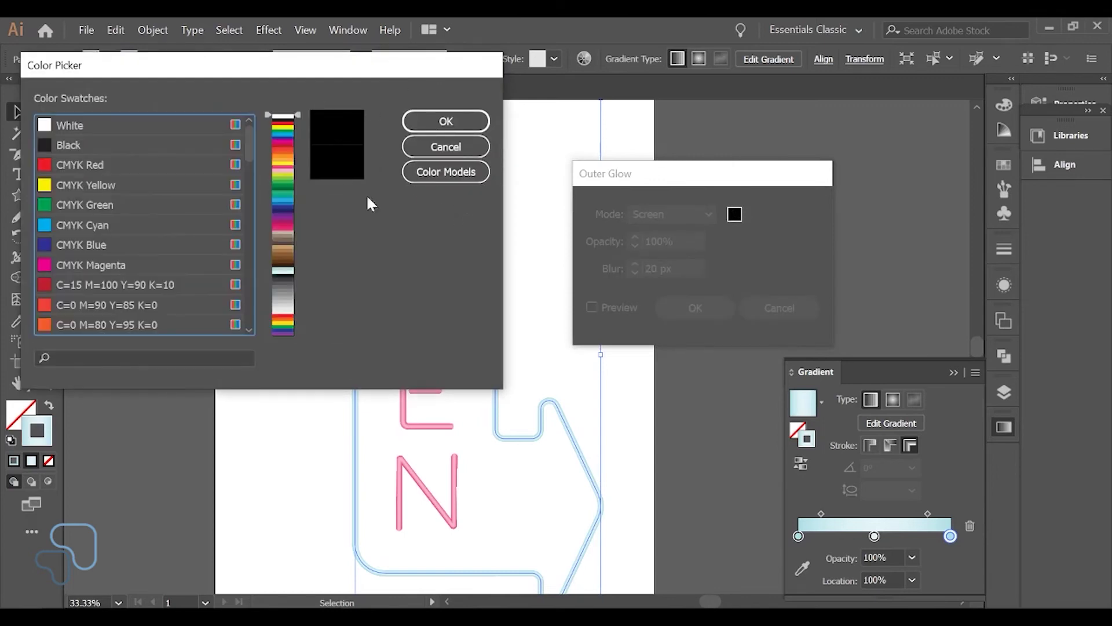
pyautogui.click(137, 357)
pyautogui.write('BLUE')
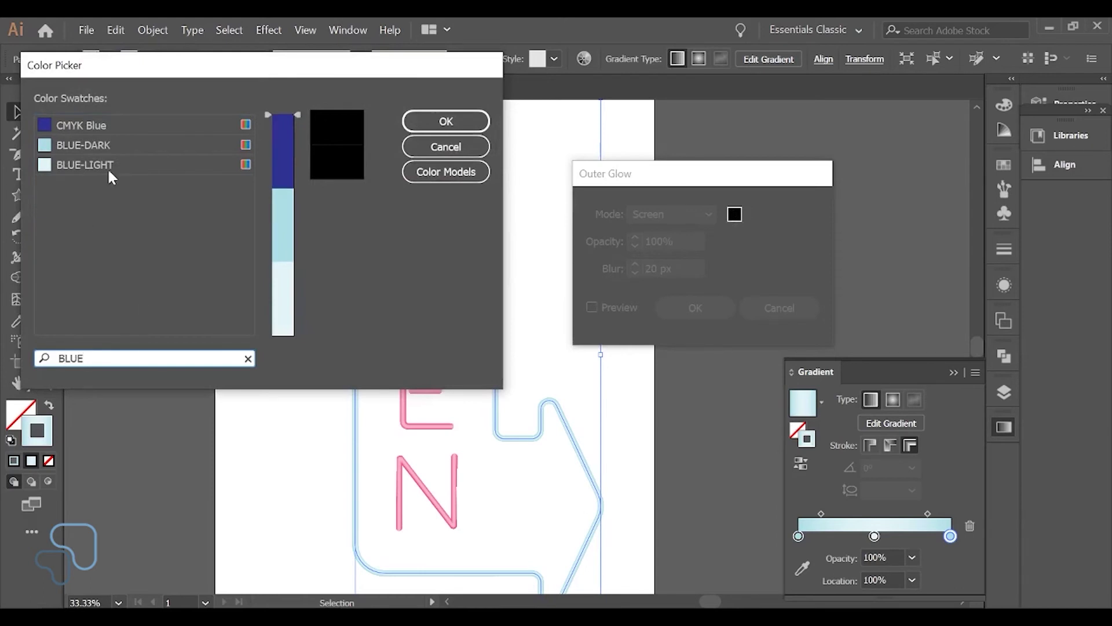
pyautogui.click(82, 143)
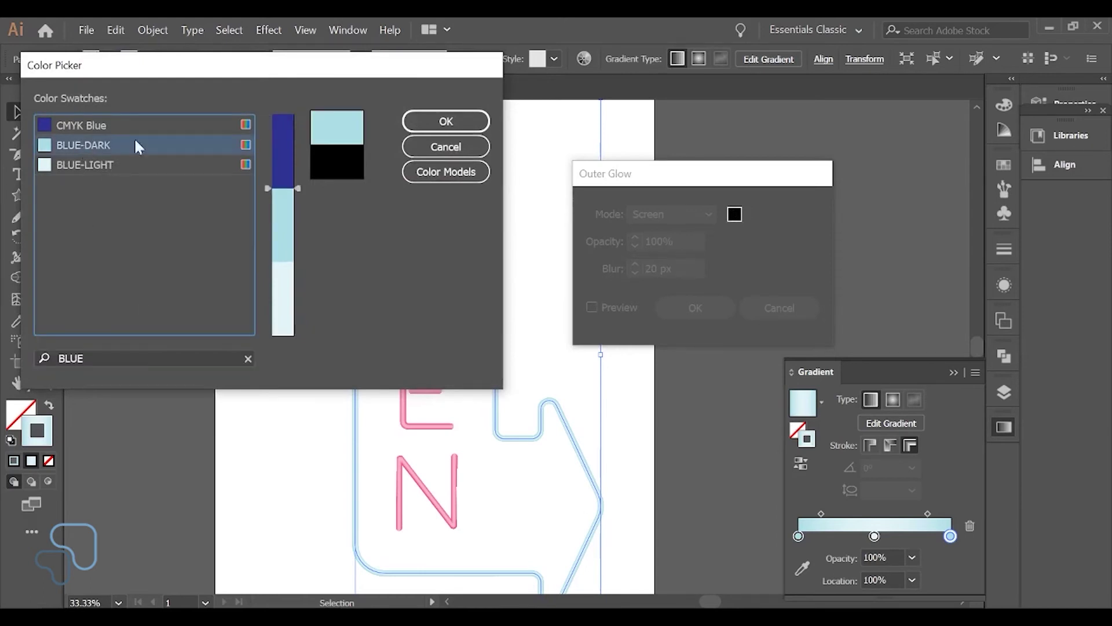
pyautogui.click(432, 133)
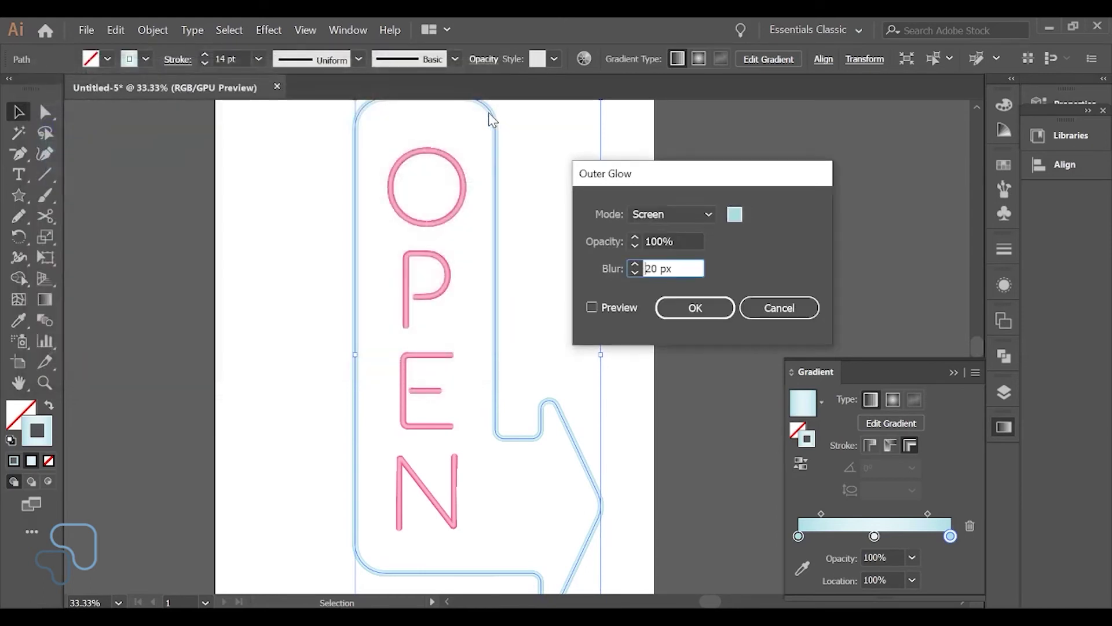
pyautogui.click(694, 311)
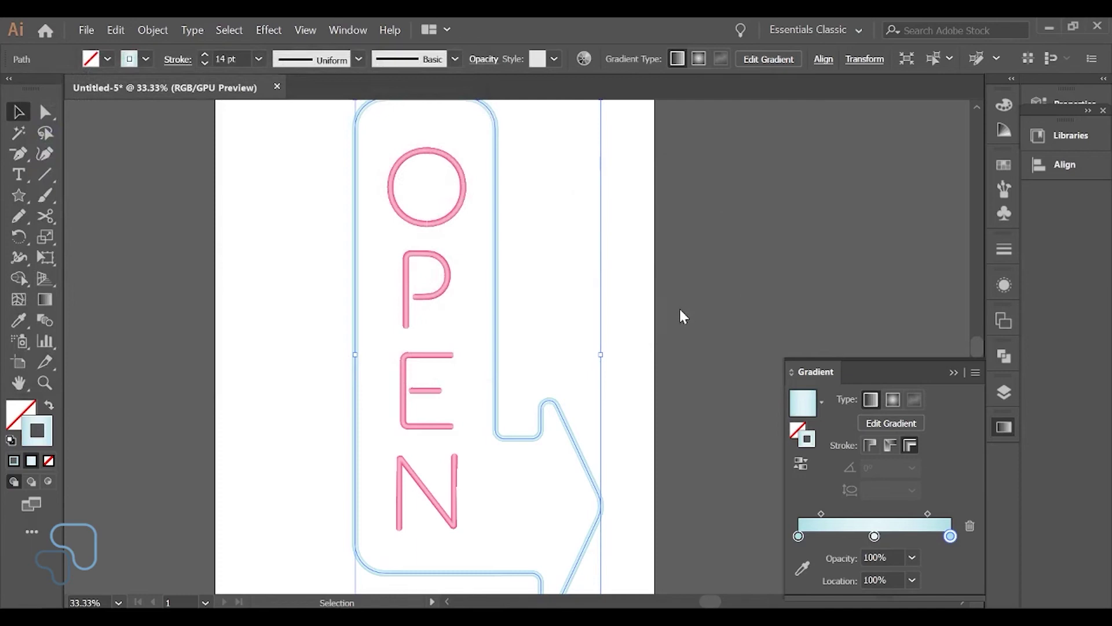
pyautogui.click(629, 310)
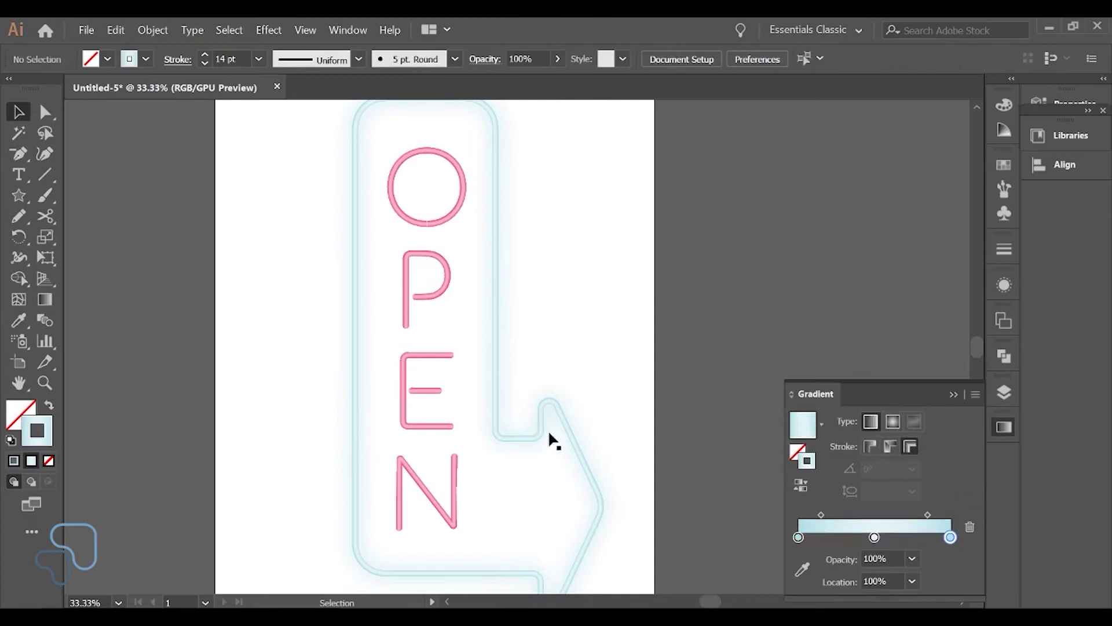
# - Add an Outer Glow effect to the OPEN lettering with a 15 px blur
pyautogui.click(432, 298)
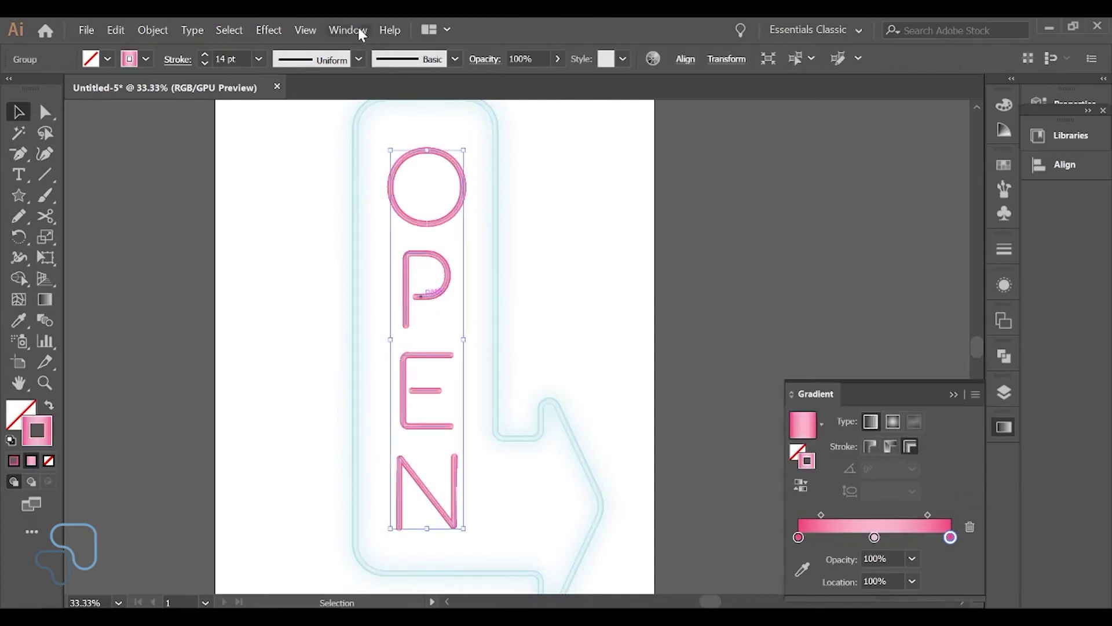
pyautogui.click(268, 29)
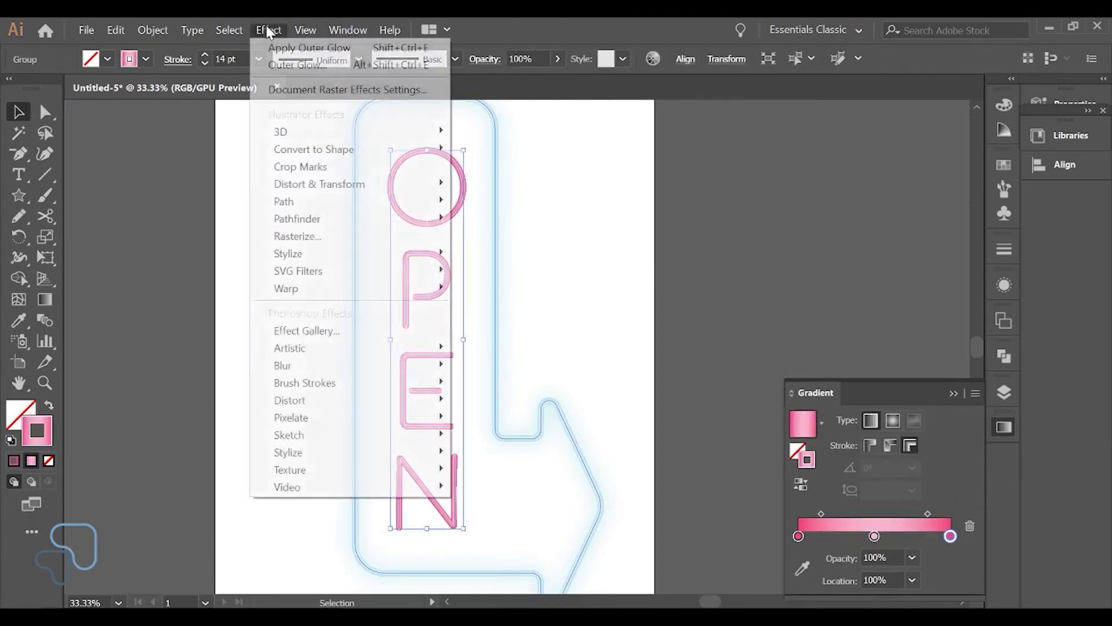
pyautogui.click(293, 66)
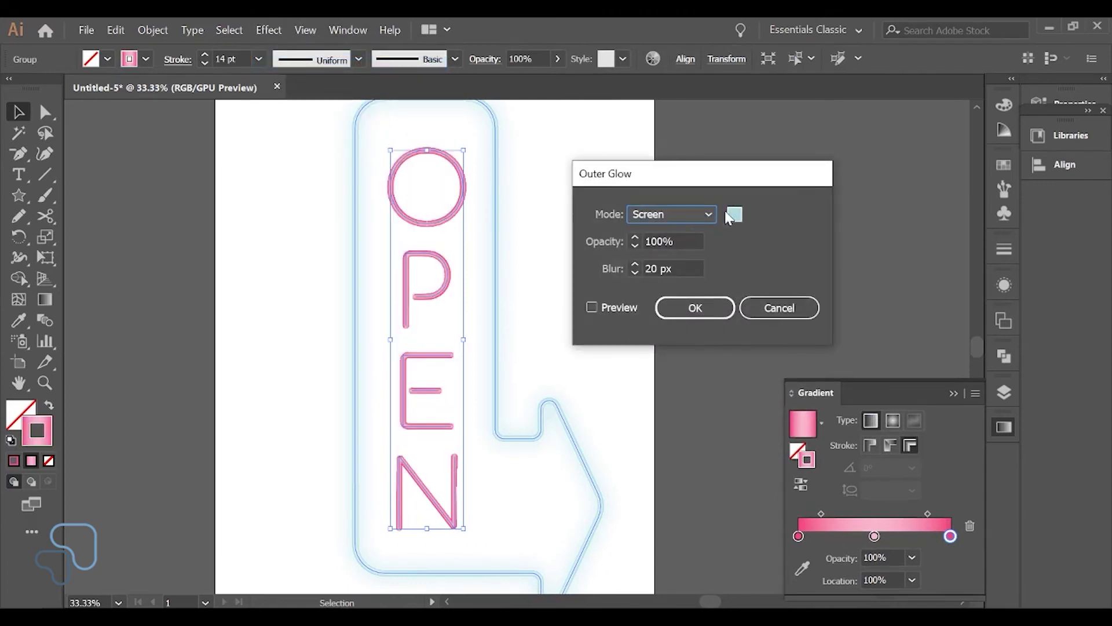
pyautogui.press('Tab')
pyautogui.press('Tab')
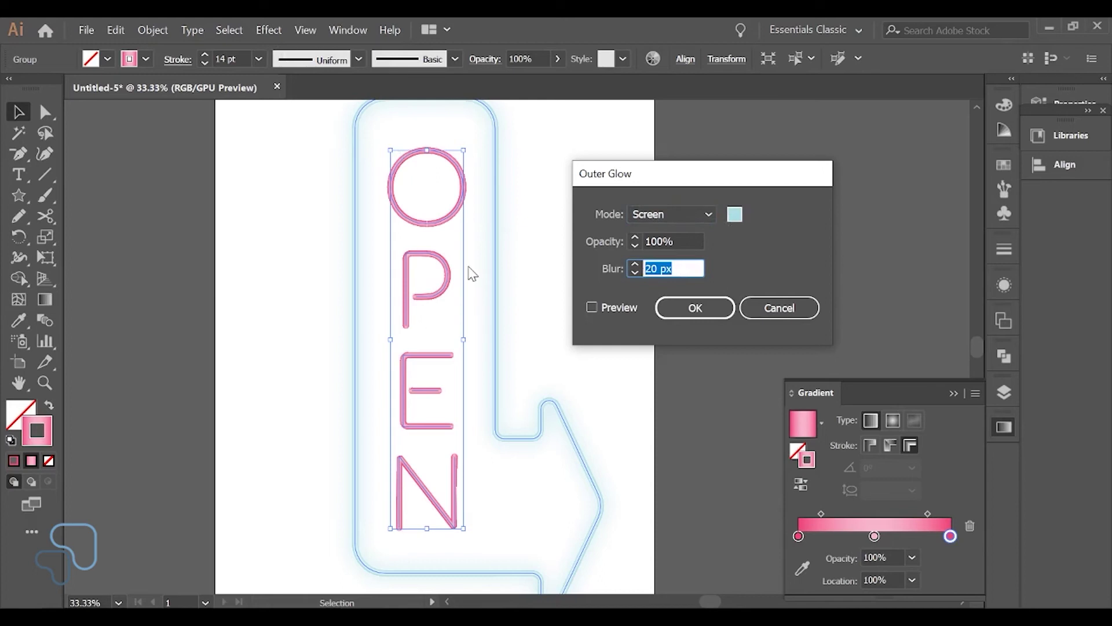
pyautogui.write('15')
# - Color the lettering's outer glow with the PINK-DARK swatch and apply the effect
pyautogui.click(736, 219)
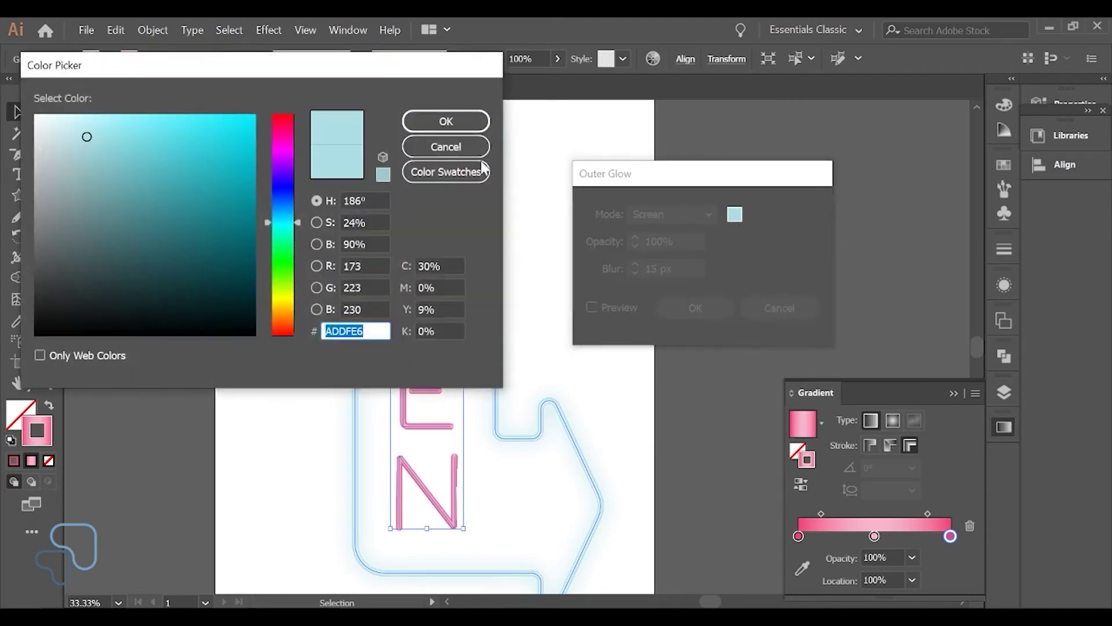
pyautogui.click(435, 172)
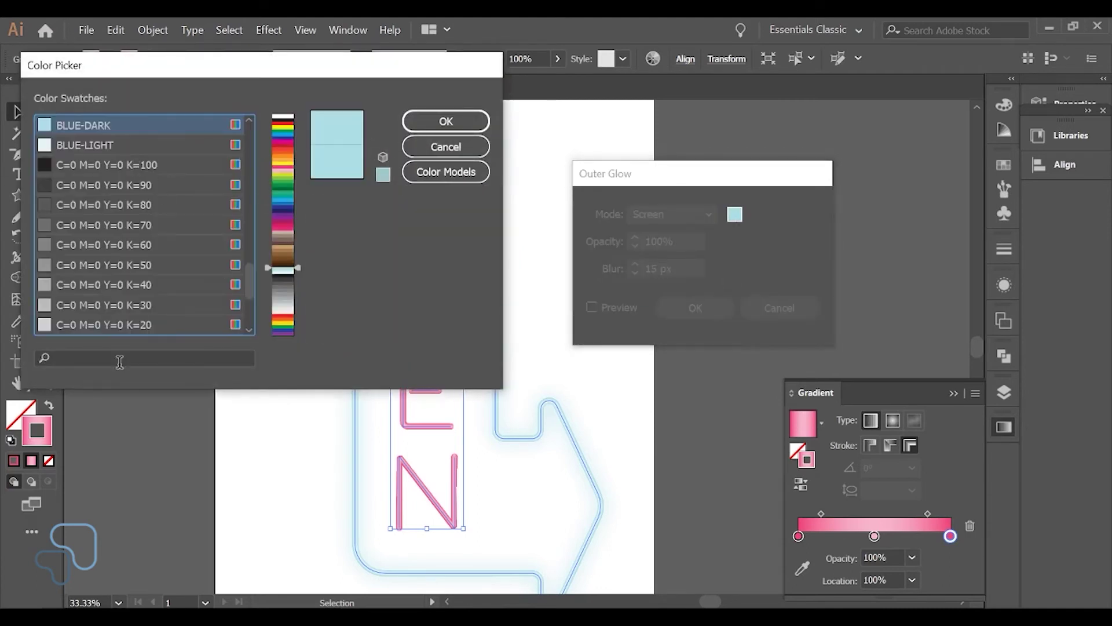
pyautogui.click(116, 358)
pyautogui.write('PINK')
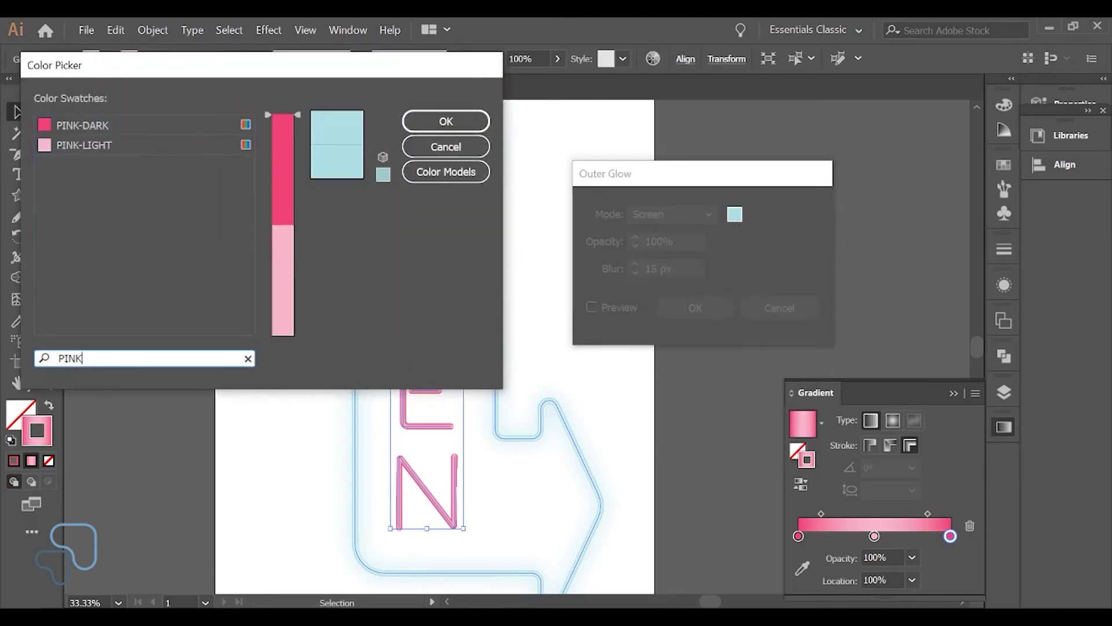
pyautogui.click(142, 132)
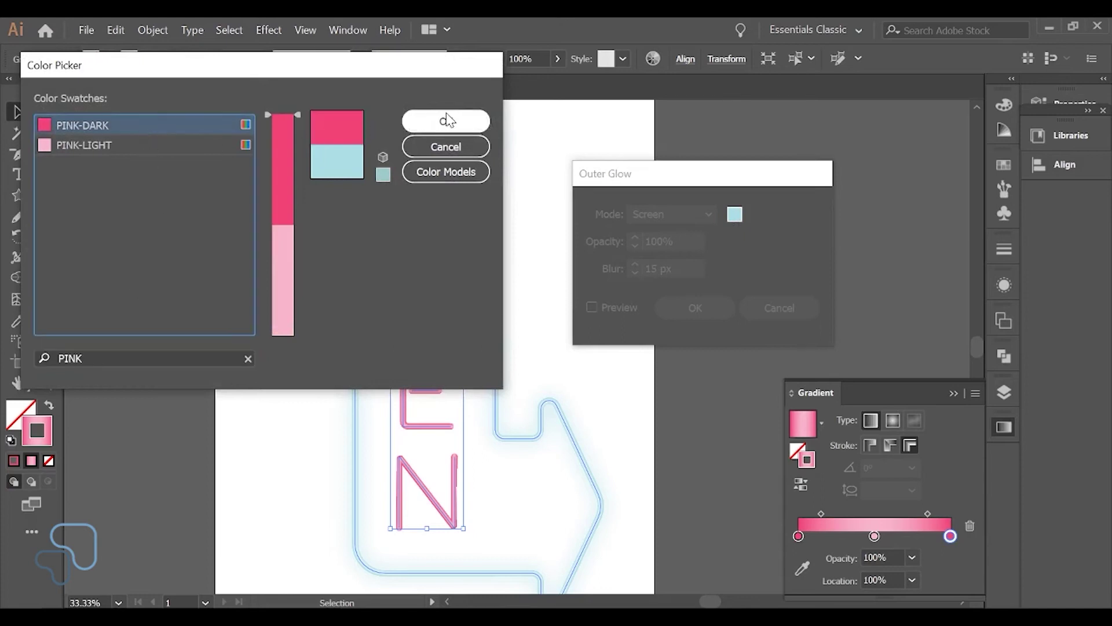
pyautogui.click(447, 130)
pyautogui.click(701, 311)
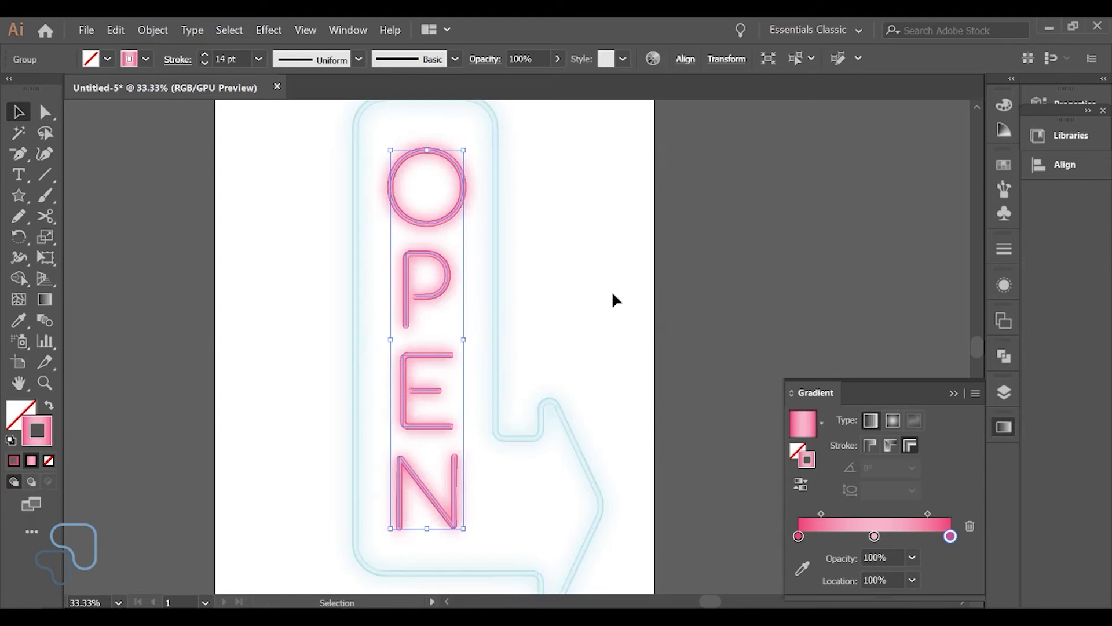
pyautogui.click(612, 293)
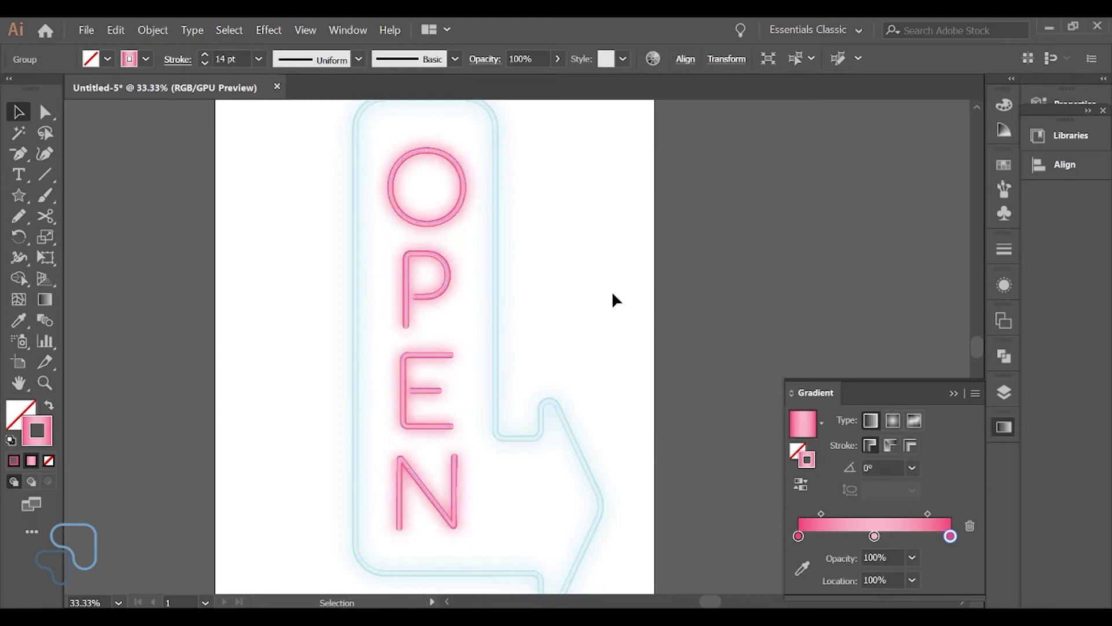
# - Create a rectangle 150 px wide and 70 px high just above the artboard's upper-left corner
pyautogui.hotkey('ctrl', '-')
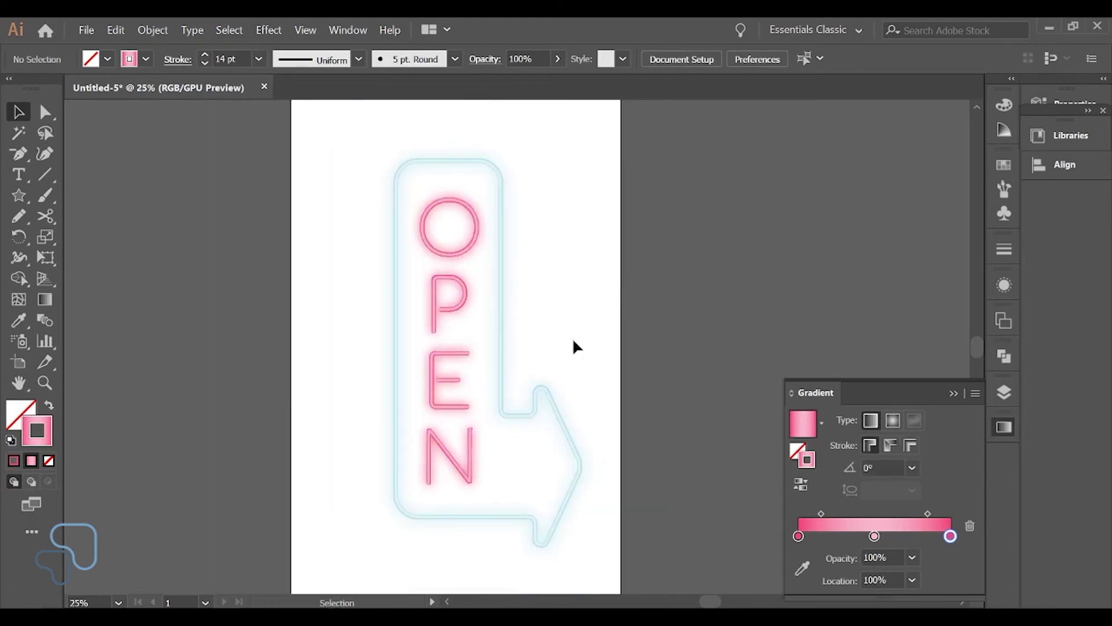
pyautogui.moveTo(557, 345); pyautogui.dragTo(498, 341)
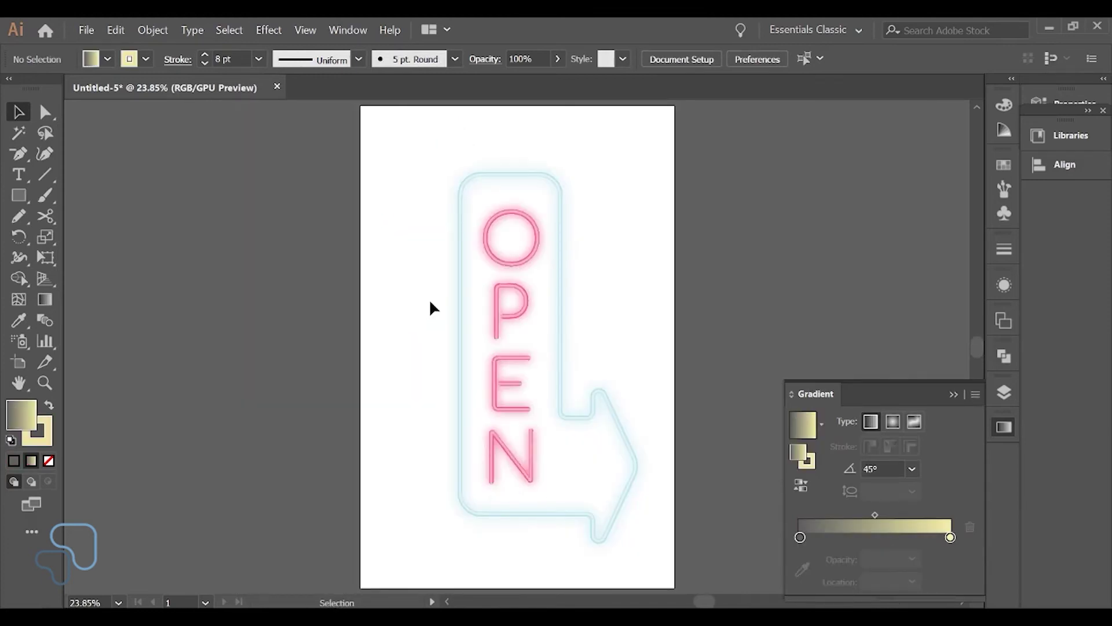
pyautogui.moveTo(411, 164); pyautogui.dragTo(427, 323)
pyautogui.press('m')
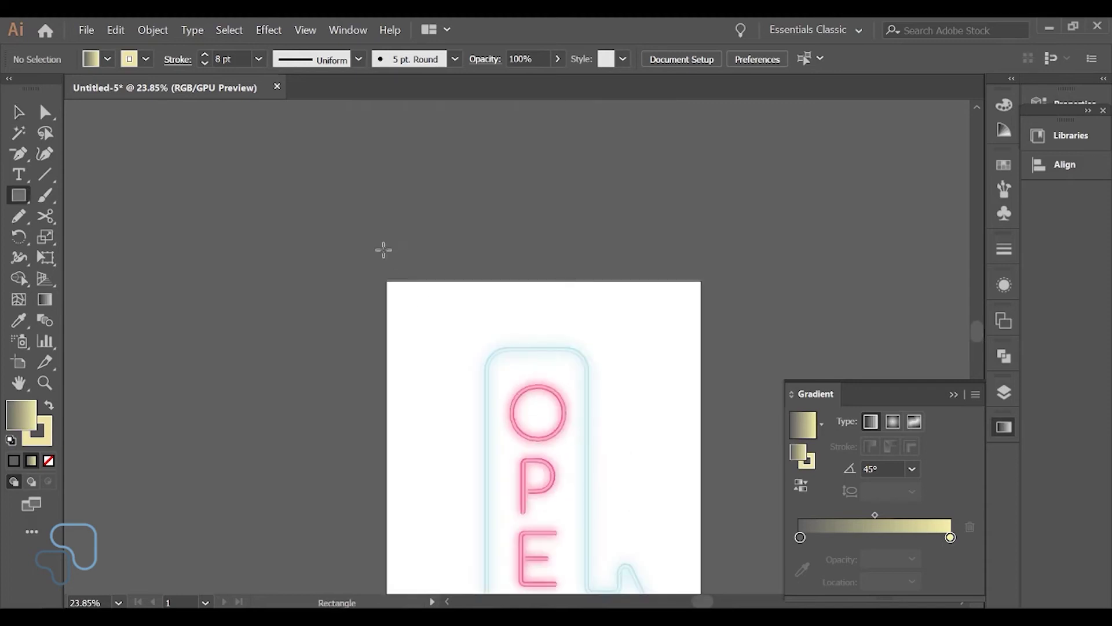
pyautogui.click(374, 233)
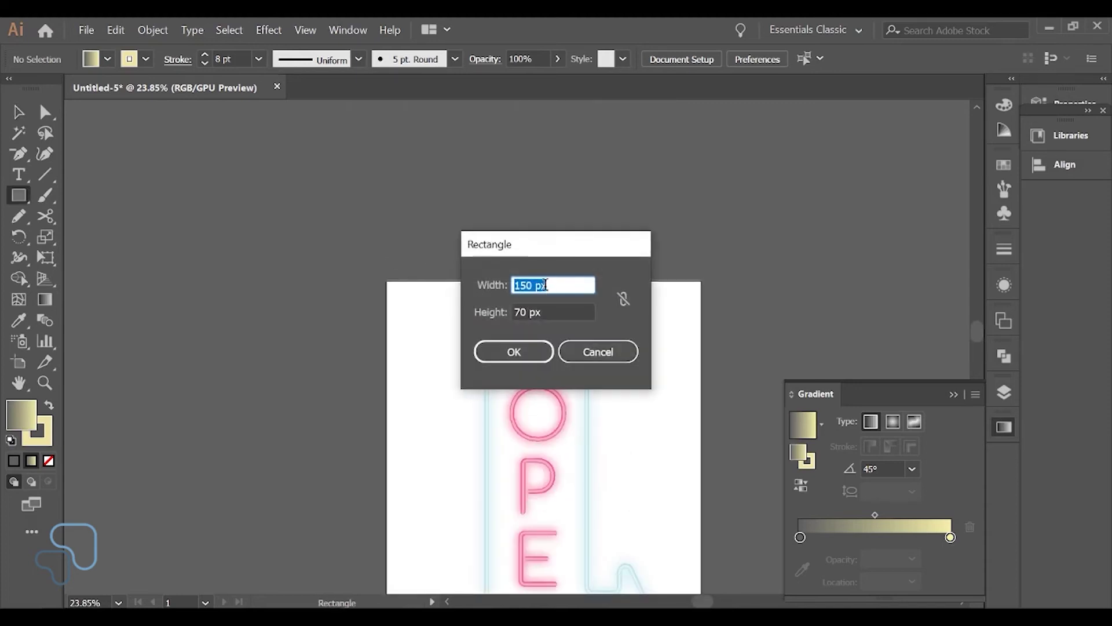
pyautogui.write('1')
pyautogui.press('Tab')
pyautogui.write('70')
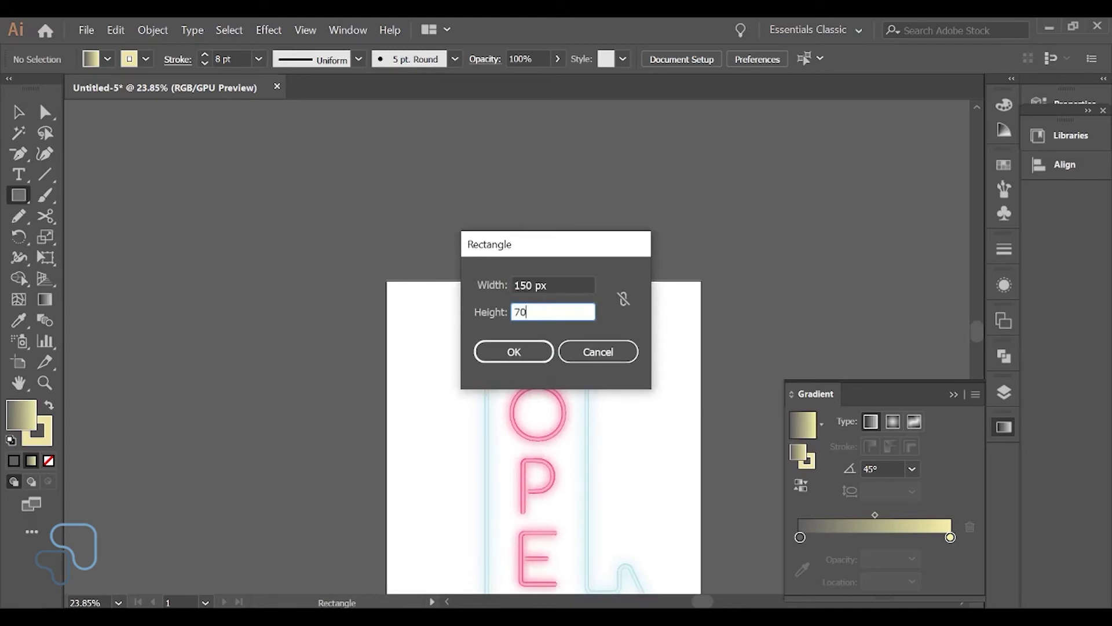
pyautogui.click(529, 350)
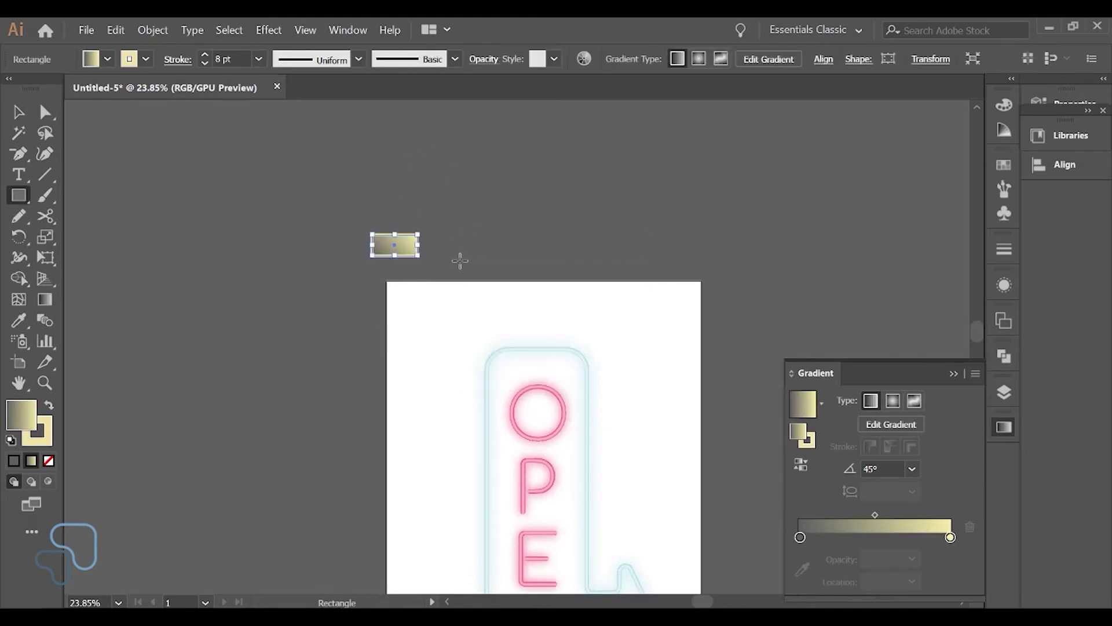
# - Move the small rectangle onto the artboard, near its upper-left corner above the arrow sign
pyautogui.hotkey('ctrl', '+')
pyautogui.hotkey('ctrl', '+')
pyautogui.moveTo(385, 272); pyautogui.dragTo(402, 326)
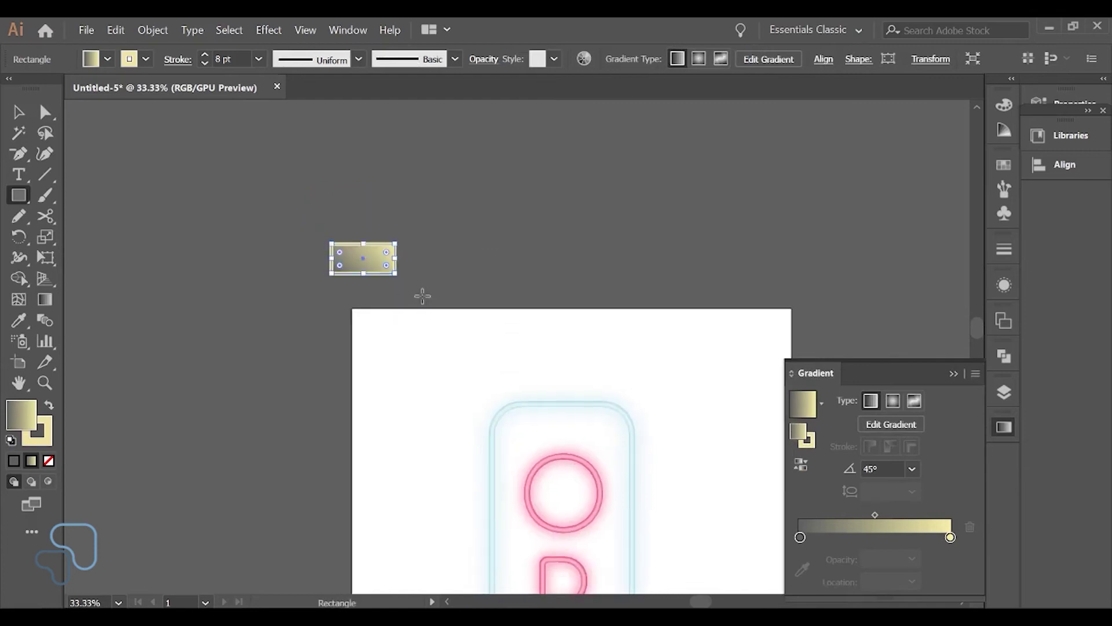
pyautogui.press('v')
pyautogui.moveTo(377, 264); pyautogui.dragTo(440, 363)
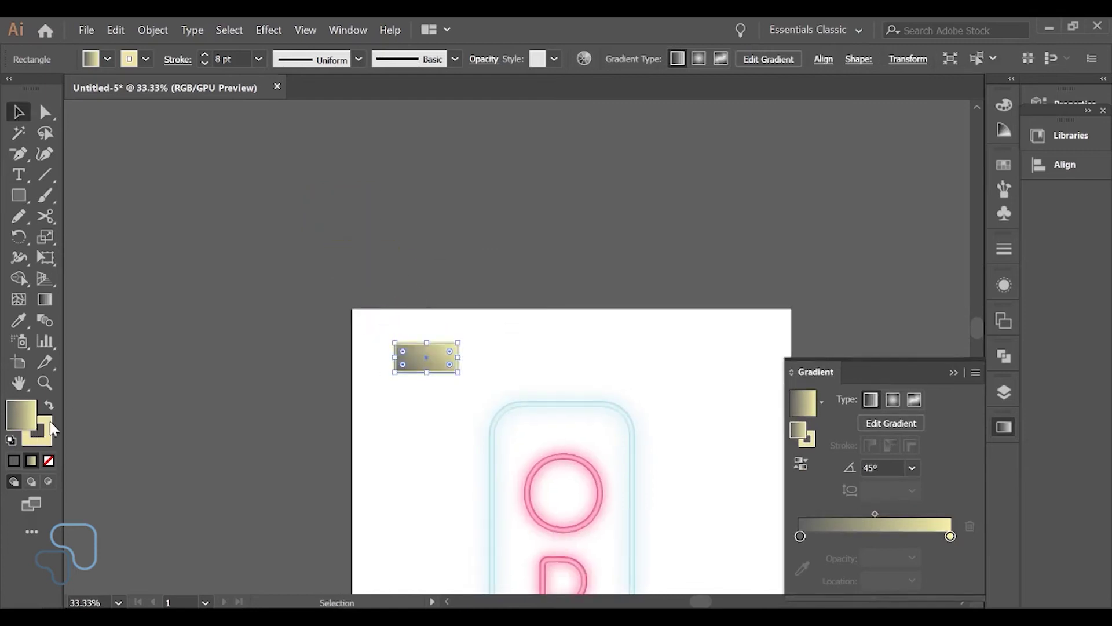
# - Set the small rectangle's stroke to the pale cream color F4E5B3
pyautogui.click(51, 438)
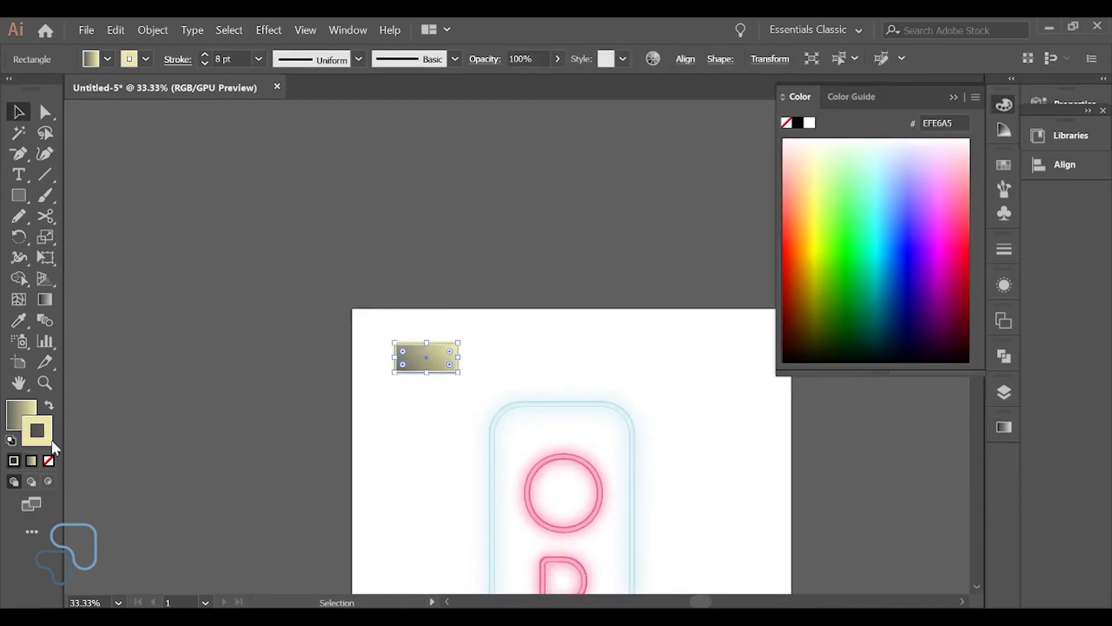
pyautogui.doubleClick(50, 445)
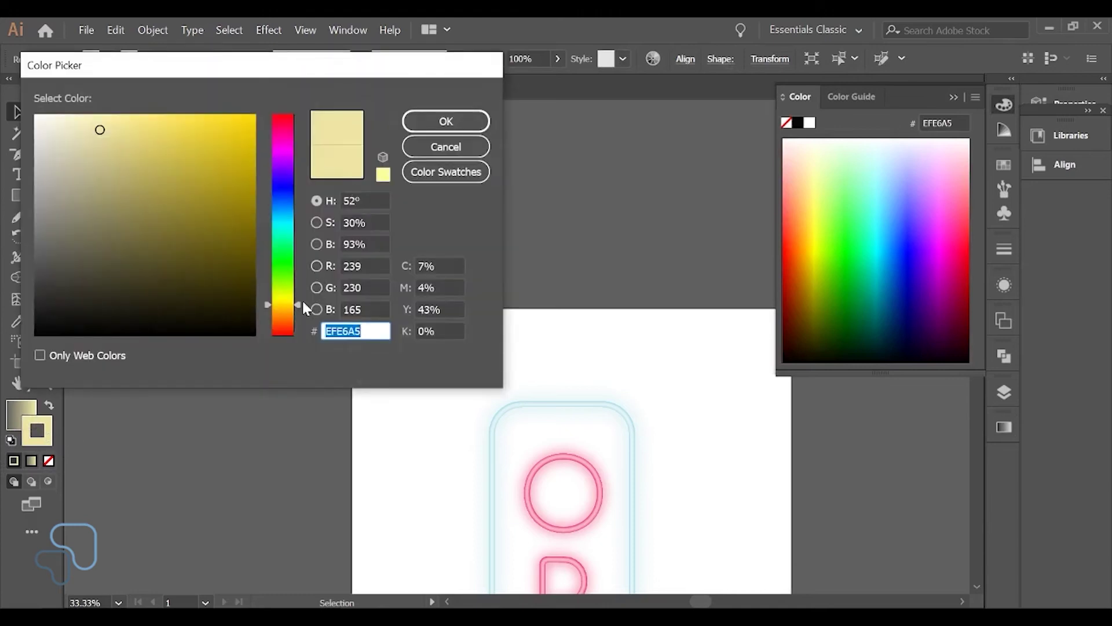
pyautogui.moveTo(296, 299)
pyautogui.mouseDown()
pyautogui.moveTo(297, 212)
pyautogui.moveTo(308, 293)
pyautogui.moveTo(301, 308)
pyautogui.moveTo(297, 291)
pyautogui.moveTo(292, 313)
pyautogui.mouseUp()
pyautogui.moveTo(91, 141); pyautogui.dragTo(84, 119)
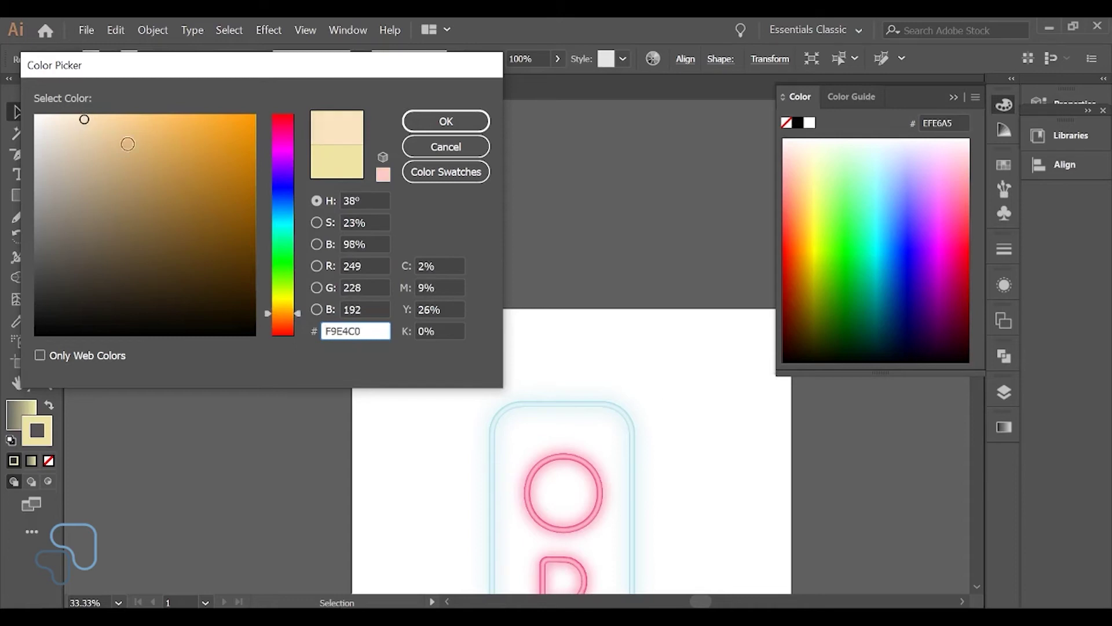
pyautogui.moveTo(290, 317); pyautogui.dragTo(297, 311)
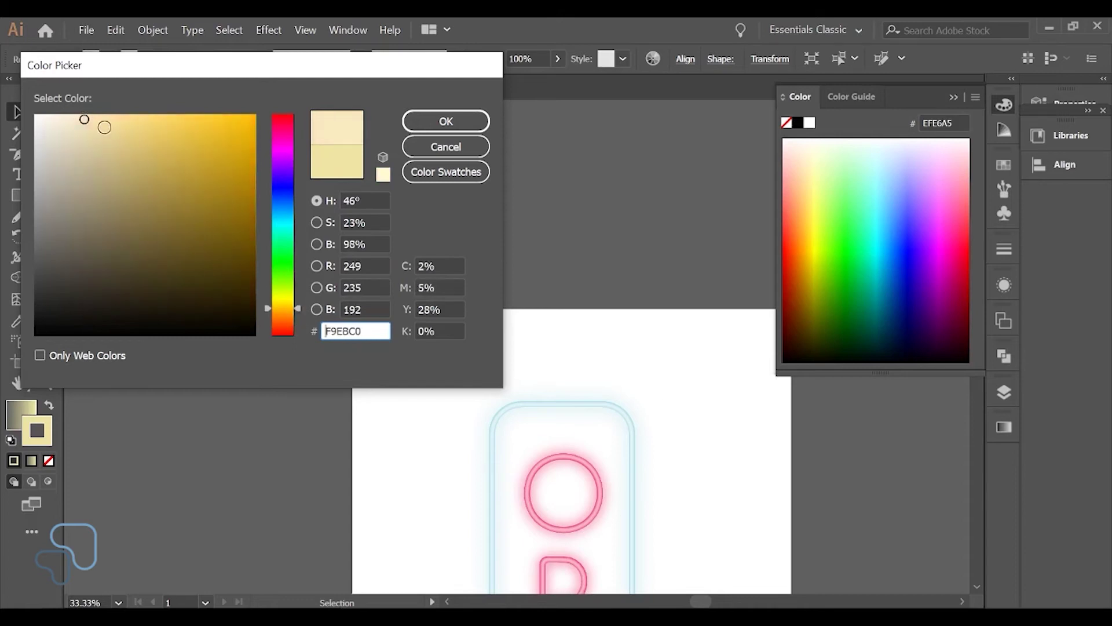
pyautogui.moveTo(105, 118)
pyautogui.mouseDown()
pyautogui.moveTo(87, 116)
pyautogui.moveTo(95, 124)
pyautogui.mouseUp()
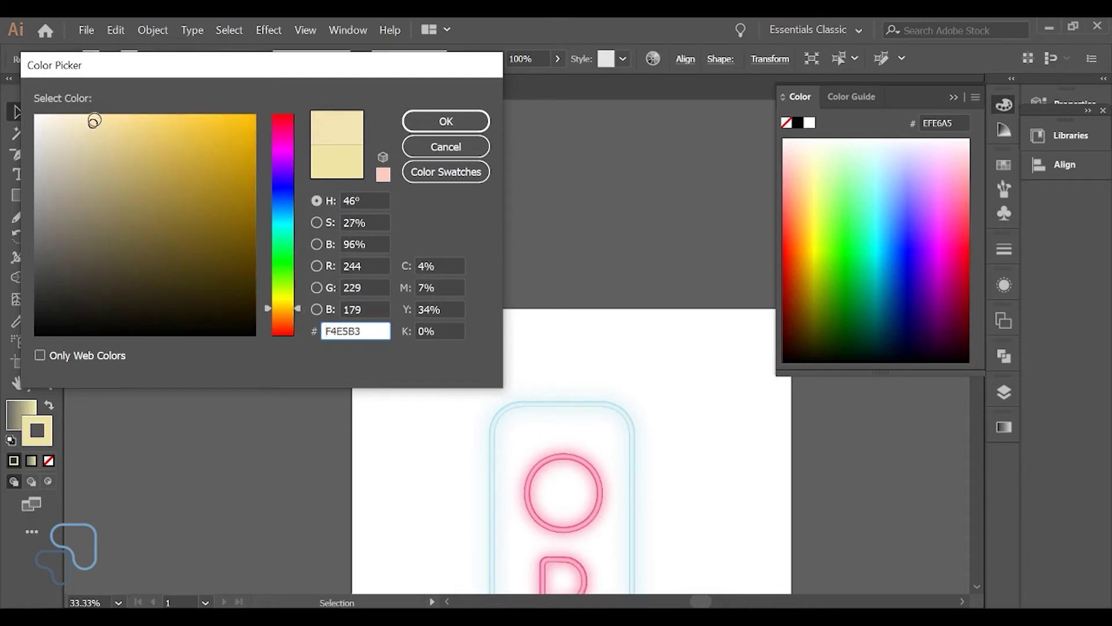
pyautogui.click(461, 123)
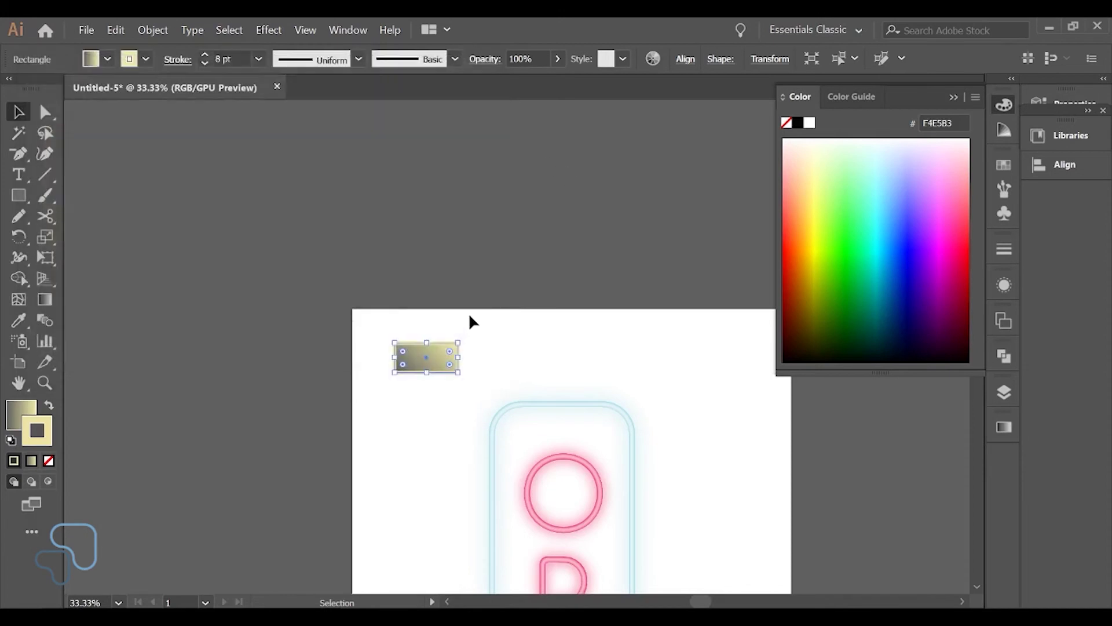
# - Set the rectangle's gradient fill angle to 0° and recolor its starting stop to dark red AD3131
pyautogui.click(24, 412)
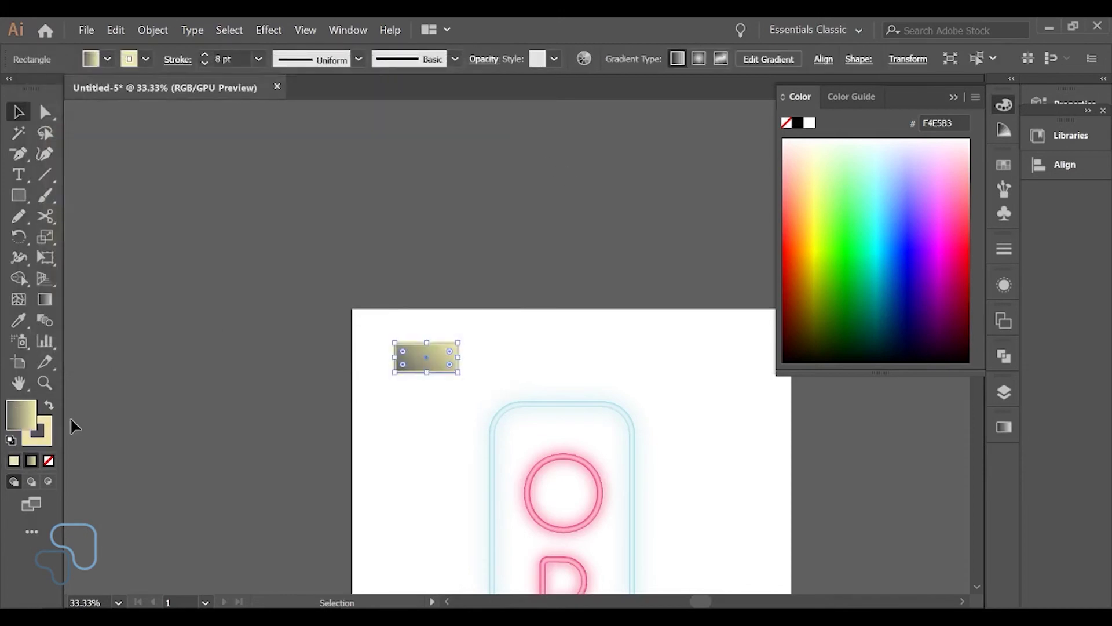
pyautogui.click(1004, 357)
pyautogui.click(1004, 357)
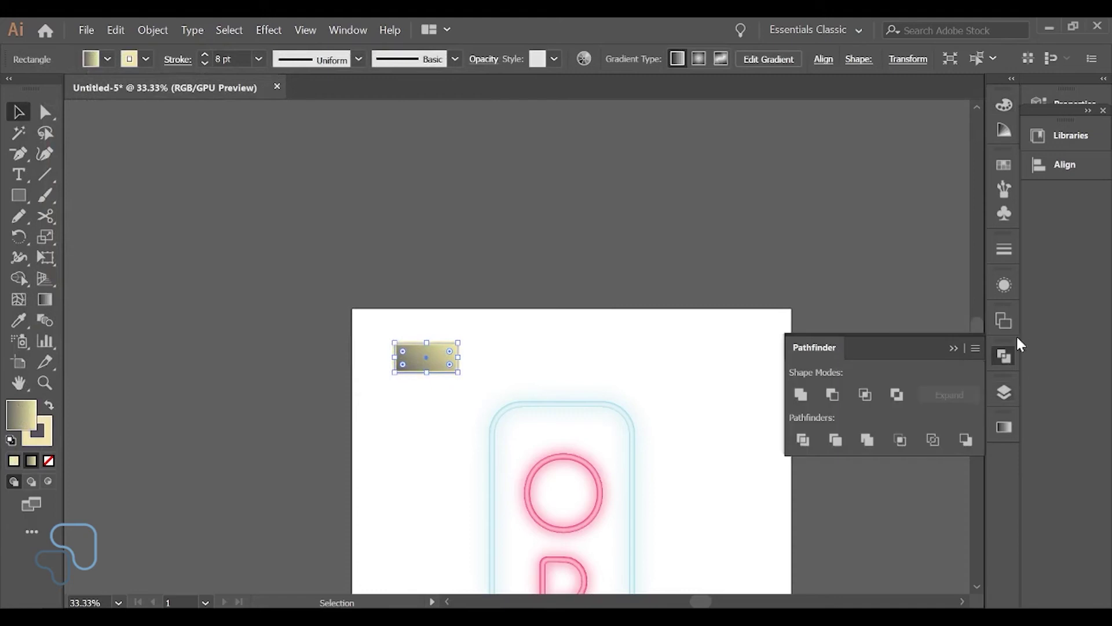
pyautogui.click(1006, 427)
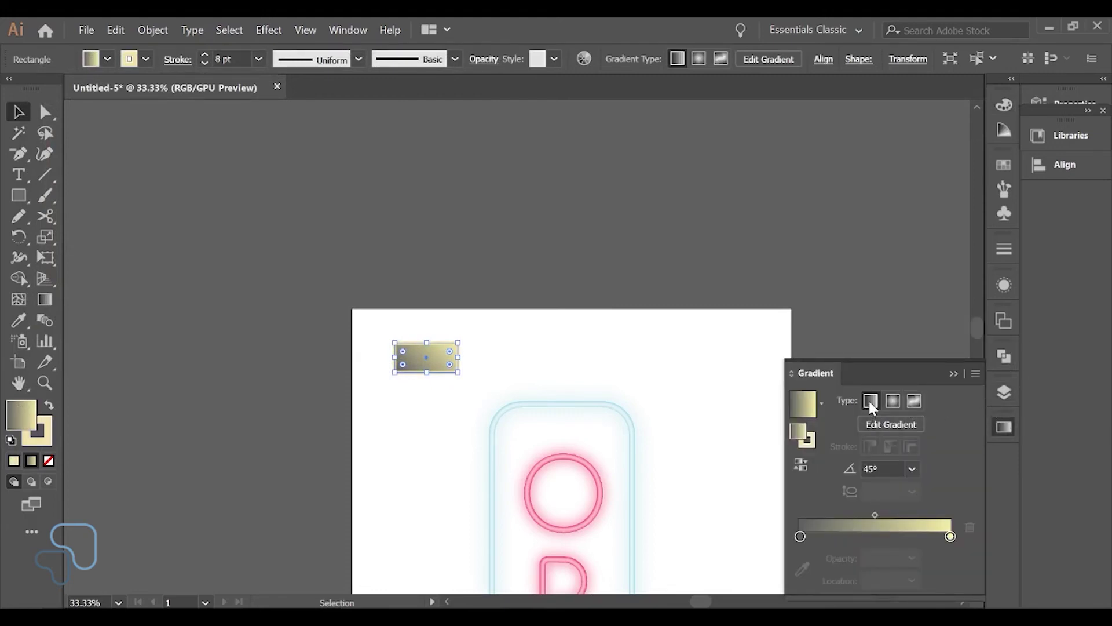
pyautogui.click(872, 469)
pyautogui.click(801, 537)
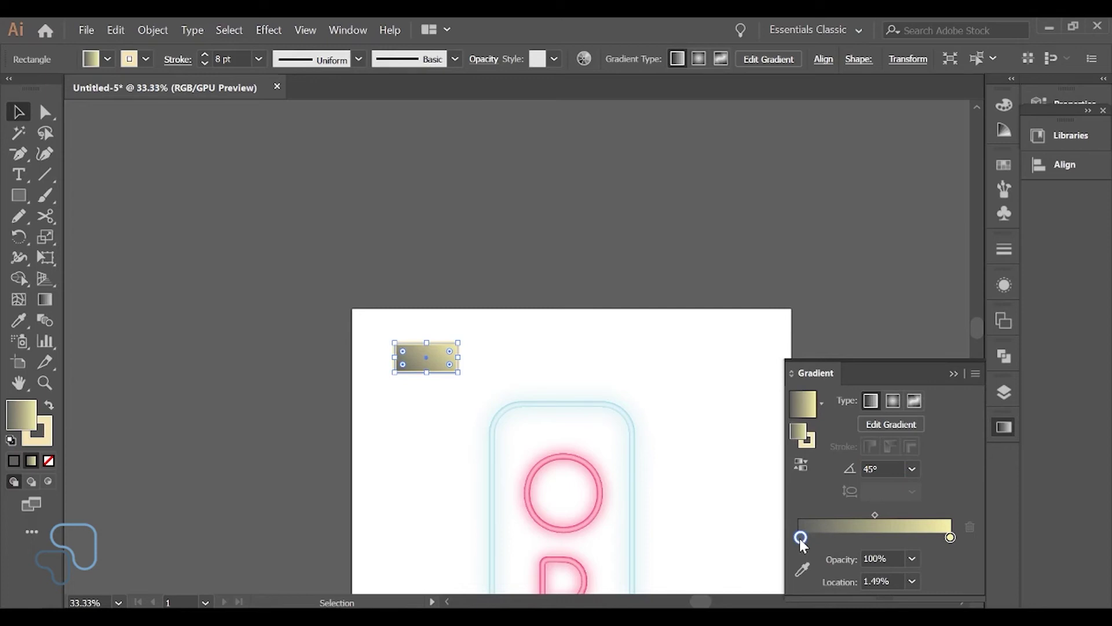
pyautogui.doubleClick(799, 435)
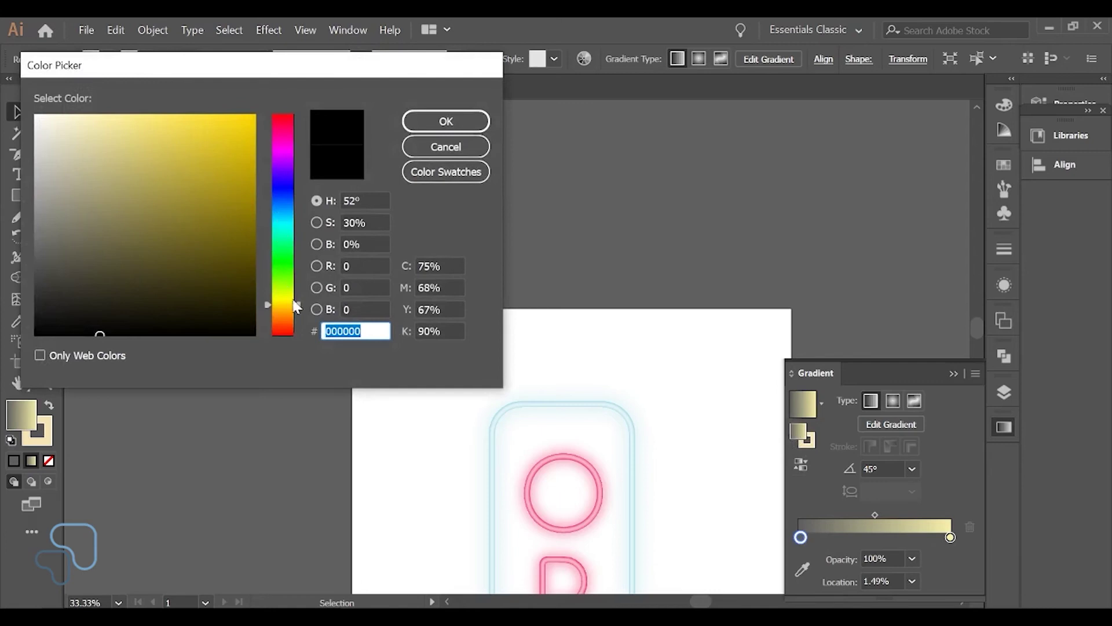
pyautogui.moveTo(296, 306); pyautogui.dragTo(287, 117)
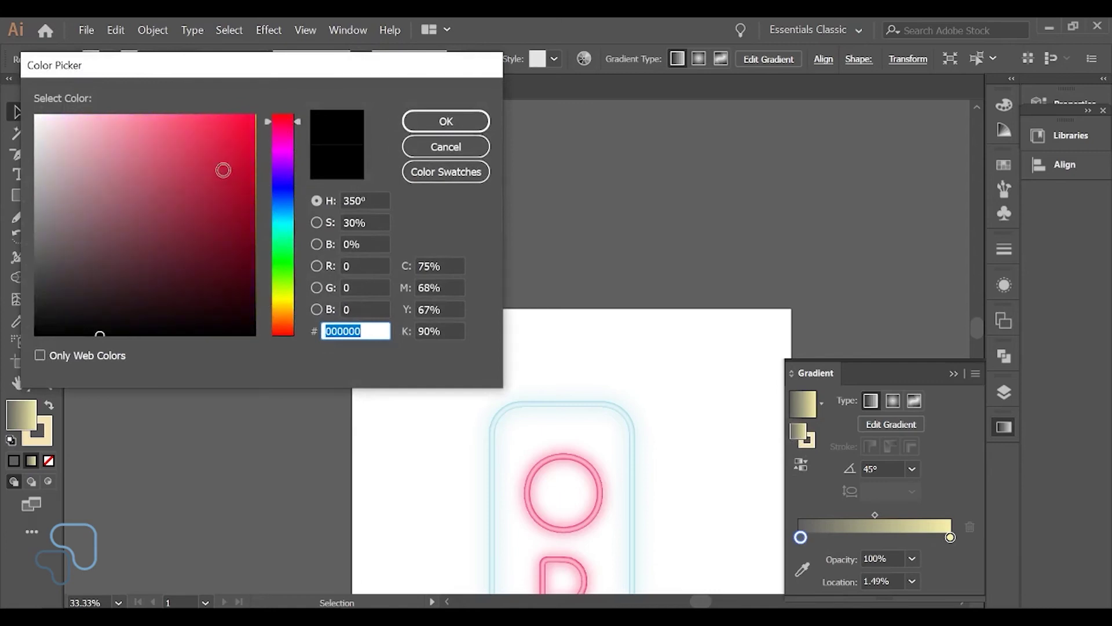
pyautogui.moveTo(223, 170); pyautogui.dragTo(216, 133)
pyautogui.moveTo(291, 124); pyautogui.dragTo(299, 113)
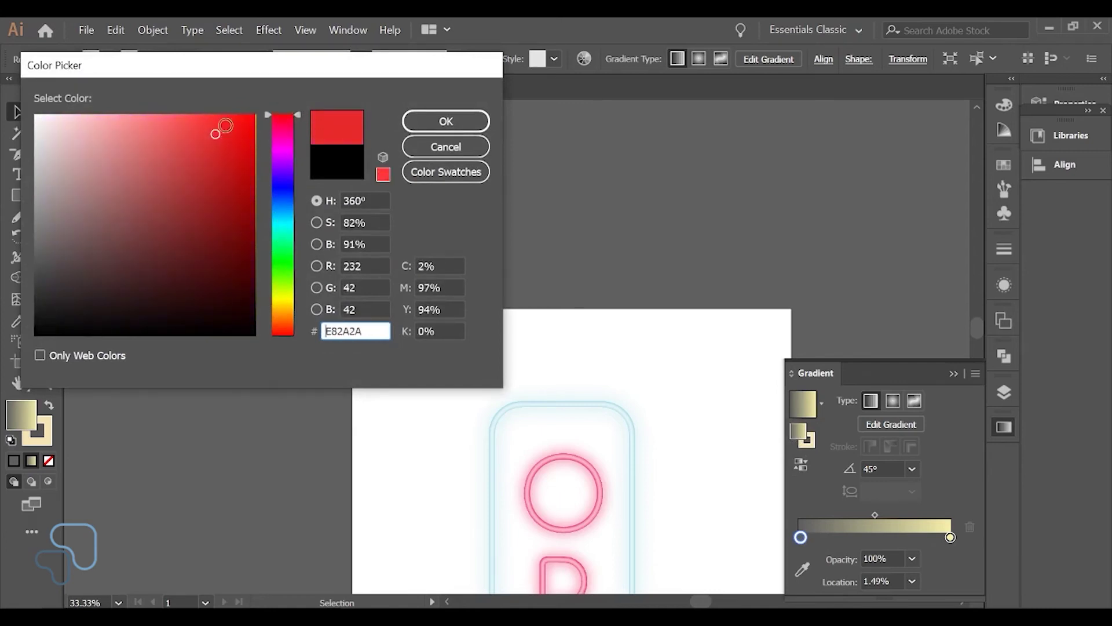
pyautogui.moveTo(225, 127)
pyautogui.mouseDown()
pyautogui.moveTo(194, 166)
pyautogui.moveTo(179, 162)
pyautogui.moveTo(189, 183)
pyautogui.moveTo(172, 189)
pyautogui.moveTo(196, 176)
pyautogui.moveTo(193, 185)
pyautogui.mouseUp()
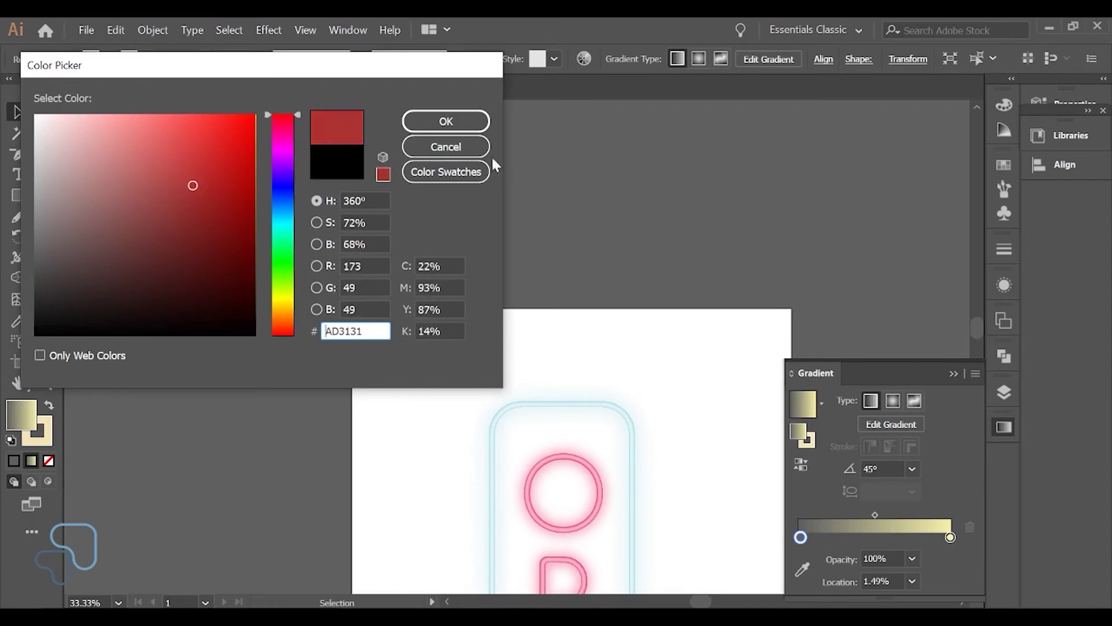
pyautogui.click(454, 120)
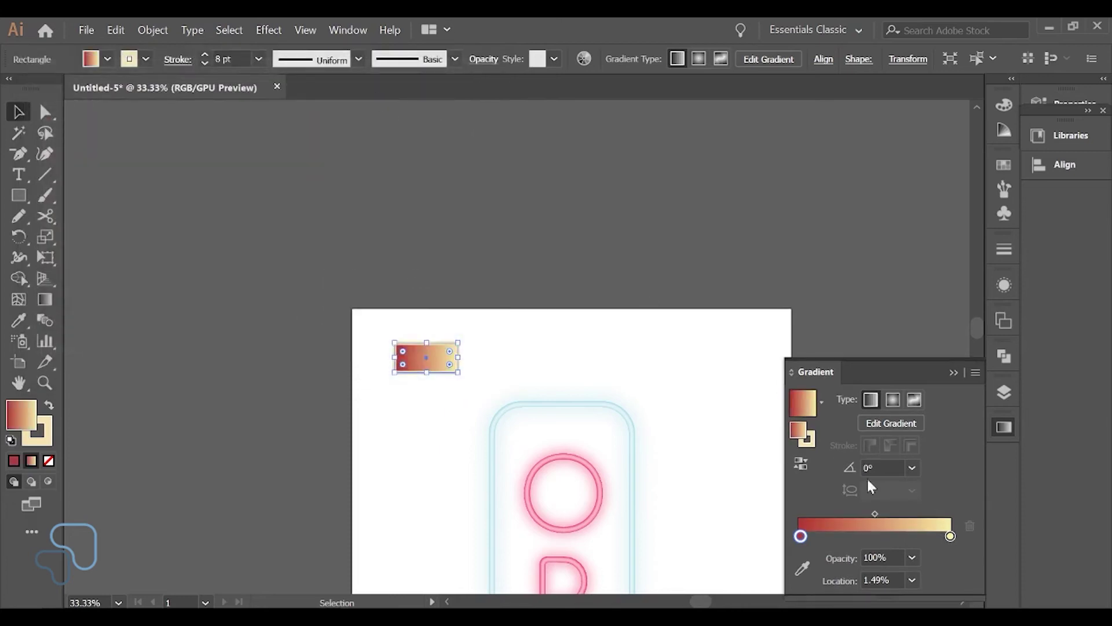
# - Recolor the fill gradient's ending stop to bright red F4112D and deselect the rectangle
pyautogui.click(950, 536)
pyautogui.doubleClick(799, 435)
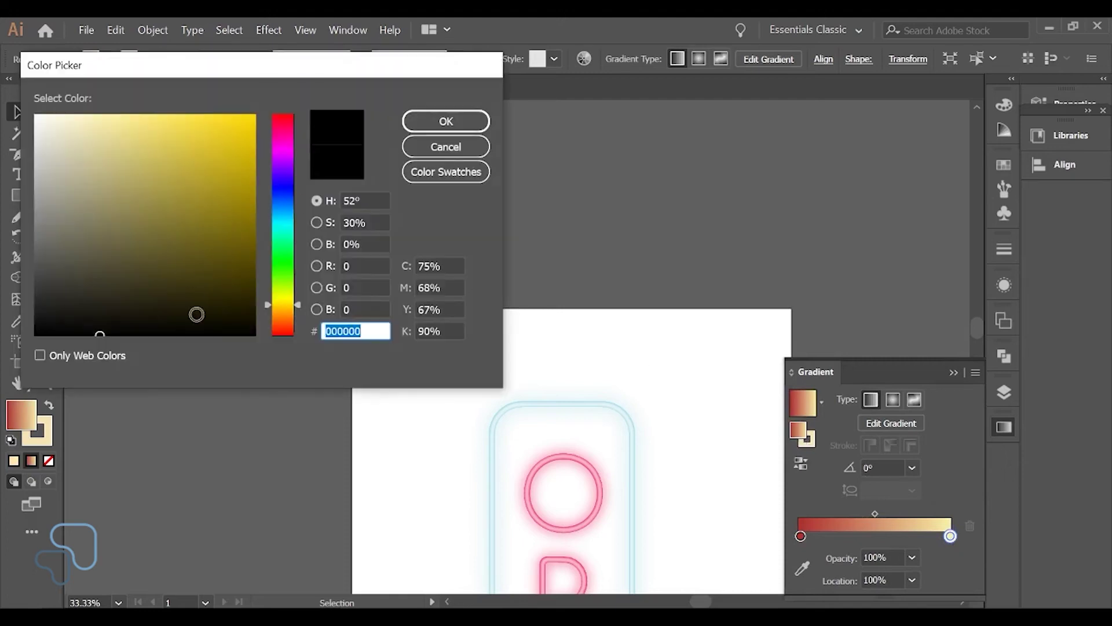
pyautogui.moveTo(284, 306); pyautogui.dragTo(291, 119)
pyautogui.moveTo(220, 139)
pyautogui.mouseDown()
pyautogui.moveTo(203, 149)
pyautogui.moveTo(184, 126)
pyautogui.moveTo(132, 181)
pyautogui.moveTo(228, 110)
pyautogui.moveTo(240, 124)
pyautogui.moveTo(298, 111)
pyautogui.mouseUp()
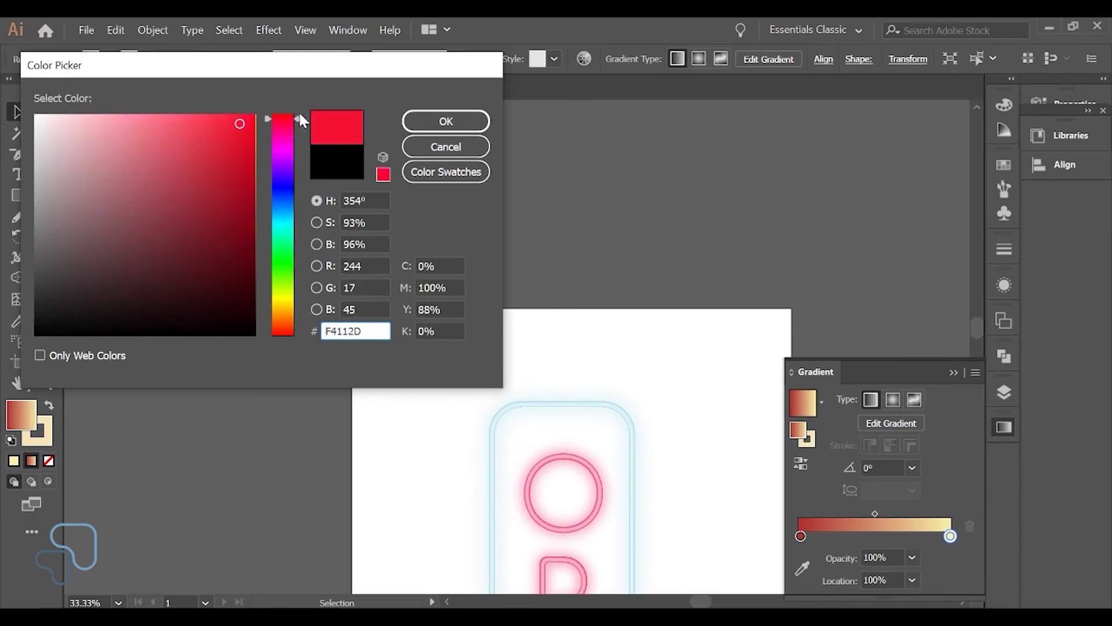
pyautogui.click(442, 121)
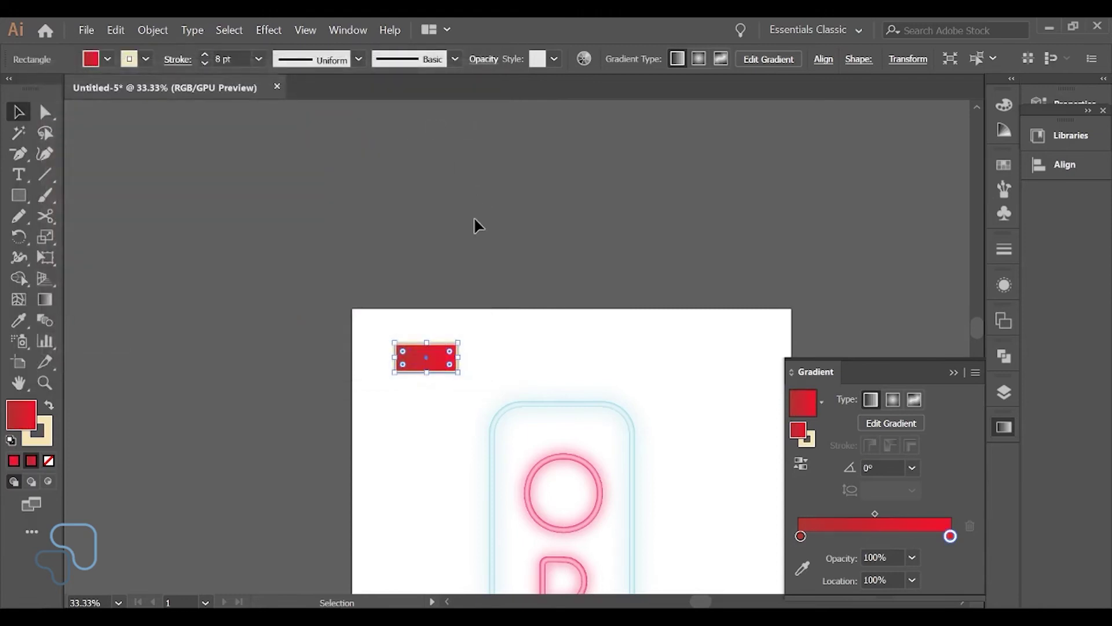
pyautogui.click(475, 217)
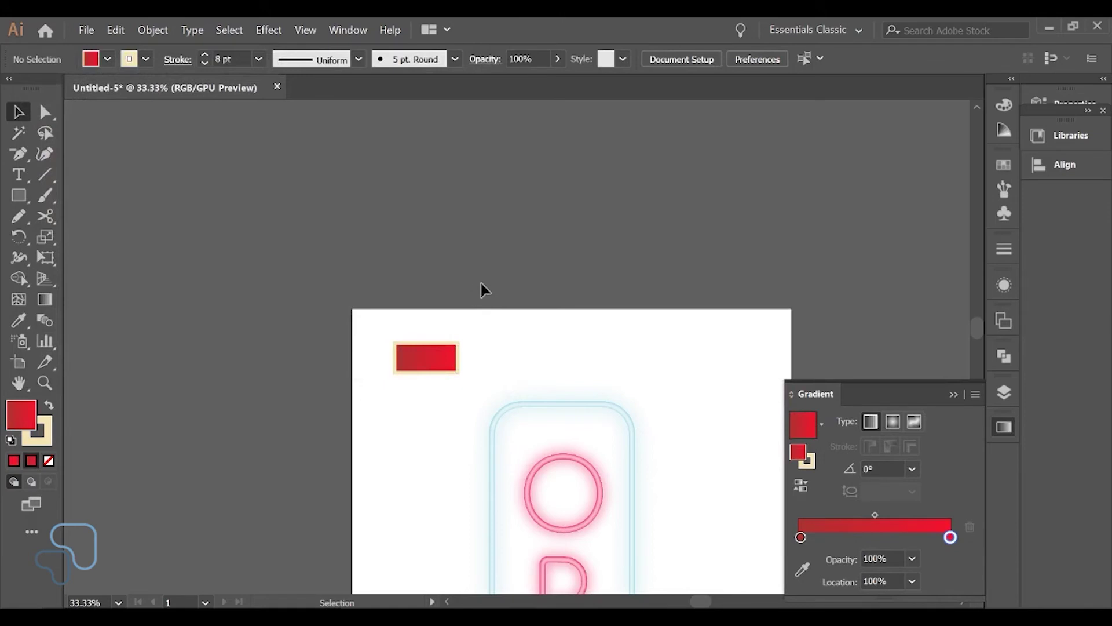
# - Move the red brick off the artboard's upper-left corner and place a copy of it 75 px right and 70 px down
pyautogui.hotkey('ctrl', '-')
pyautogui.hotkey('ctrl', '+')
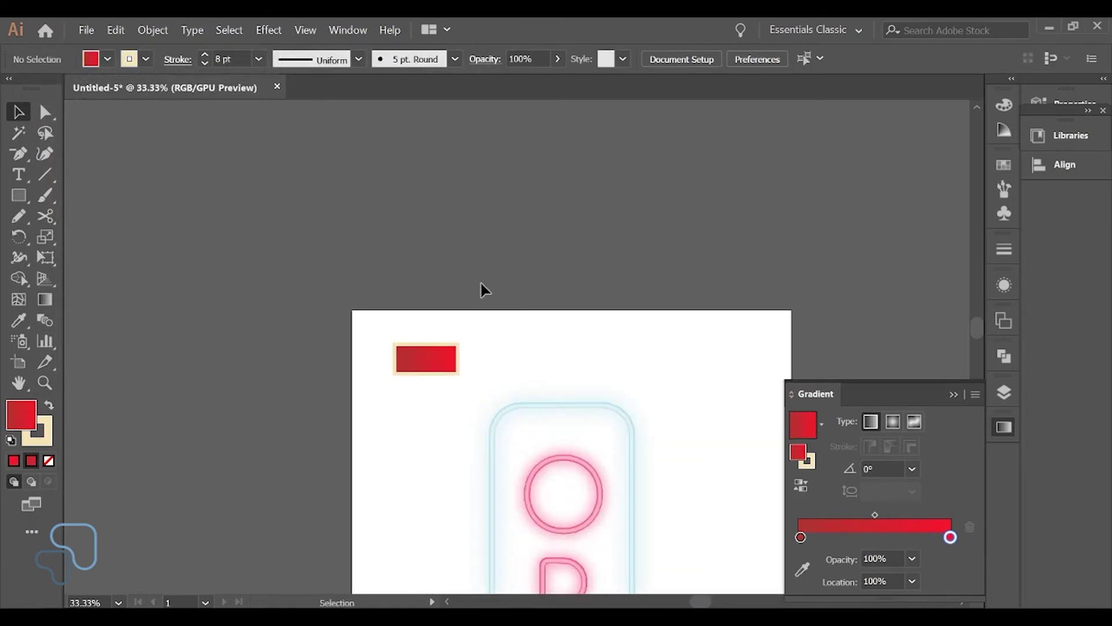
pyautogui.moveTo(414, 374); pyautogui.dragTo(306, 234)
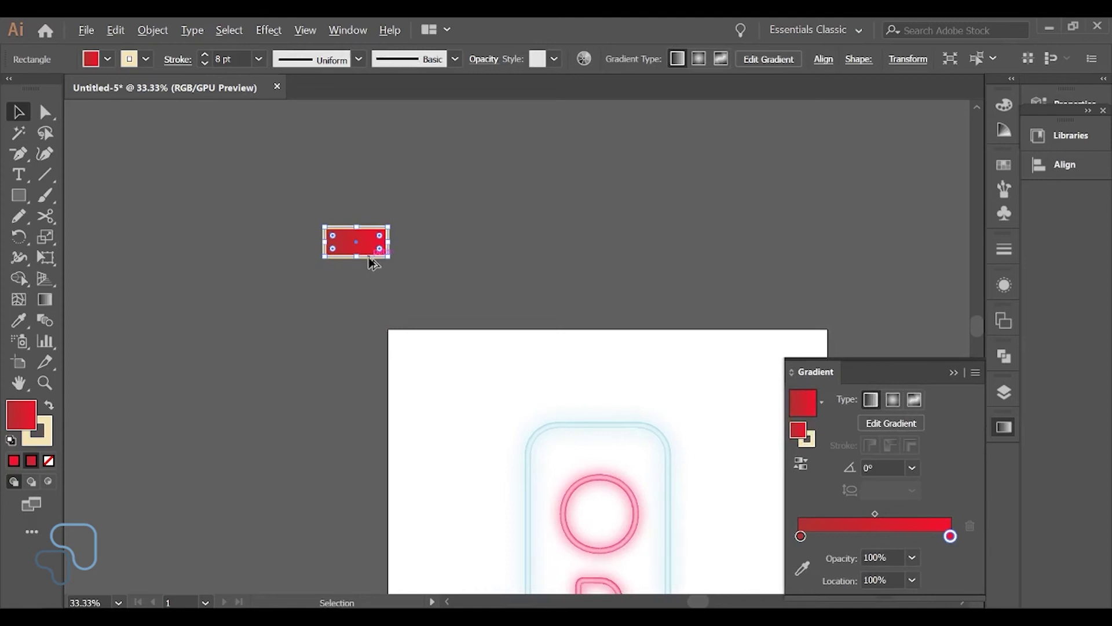
pyautogui.moveTo(372, 263); pyautogui.dragTo(402, 289)
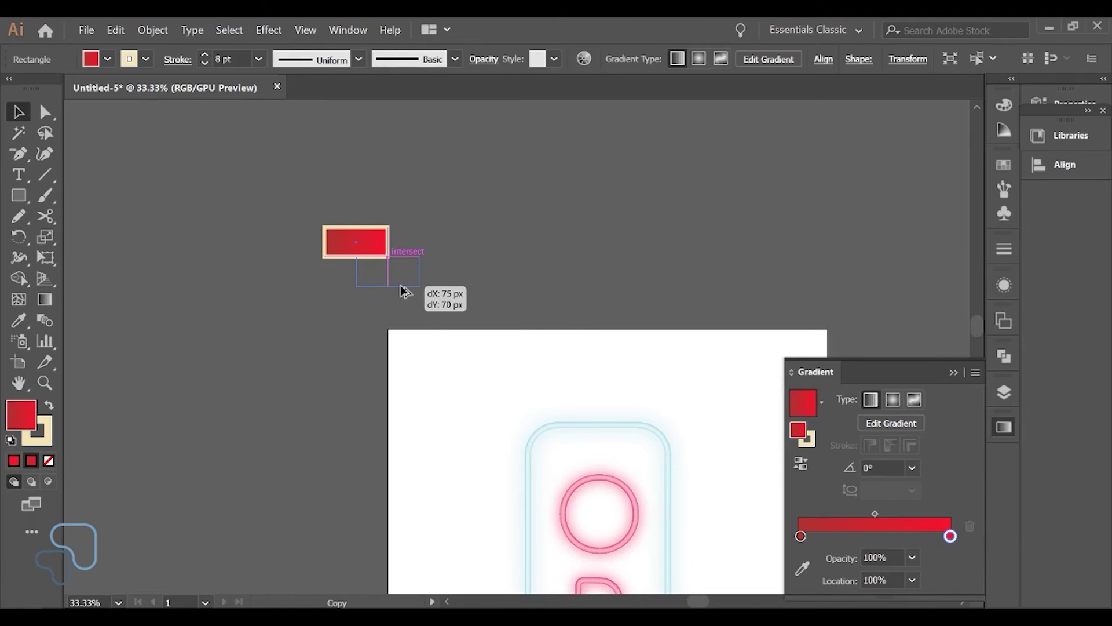
pyautogui.moveTo(401, 287); pyautogui.dragTo(402, 288)
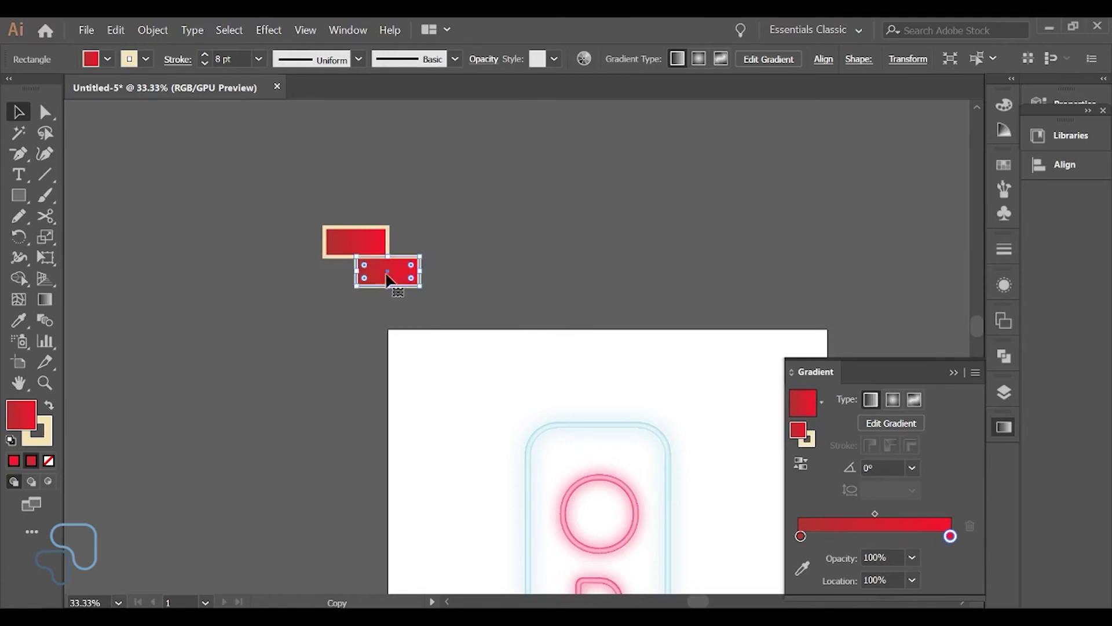
# - Apply a Transform effect to both bricks with a 150 px horizontal move and 20 copies
pyautogui.click(445, 298)
pyautogui.hotkey('ctrl', 'a')
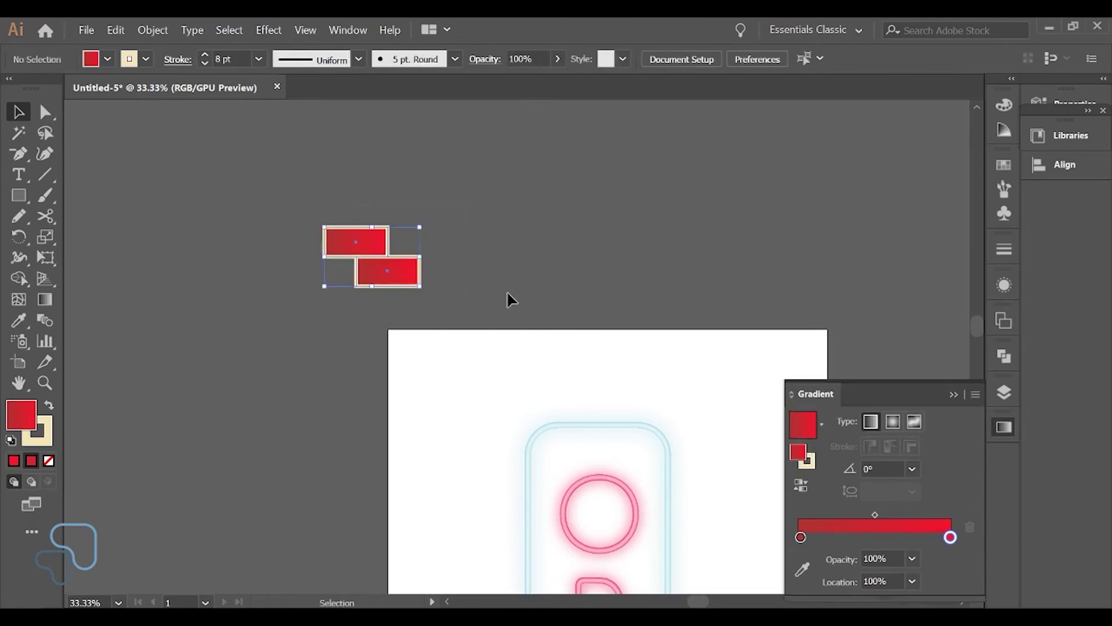
pyautogui.click(457, 294)
pyautogui.hotkey('ctrl', 'a')
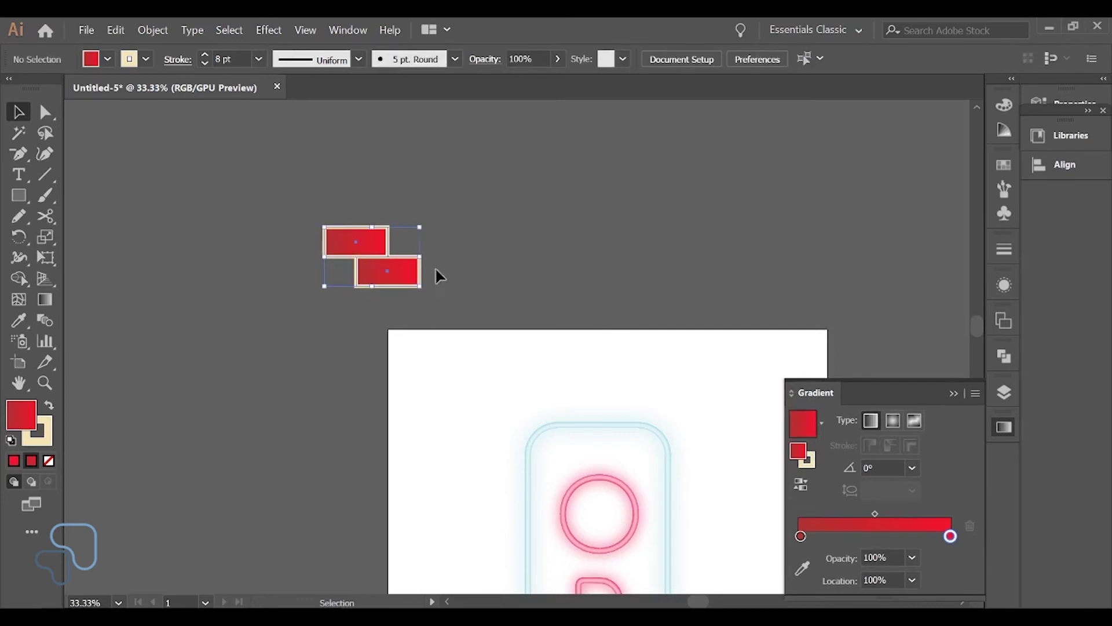
pyautogui.click(273, 33)
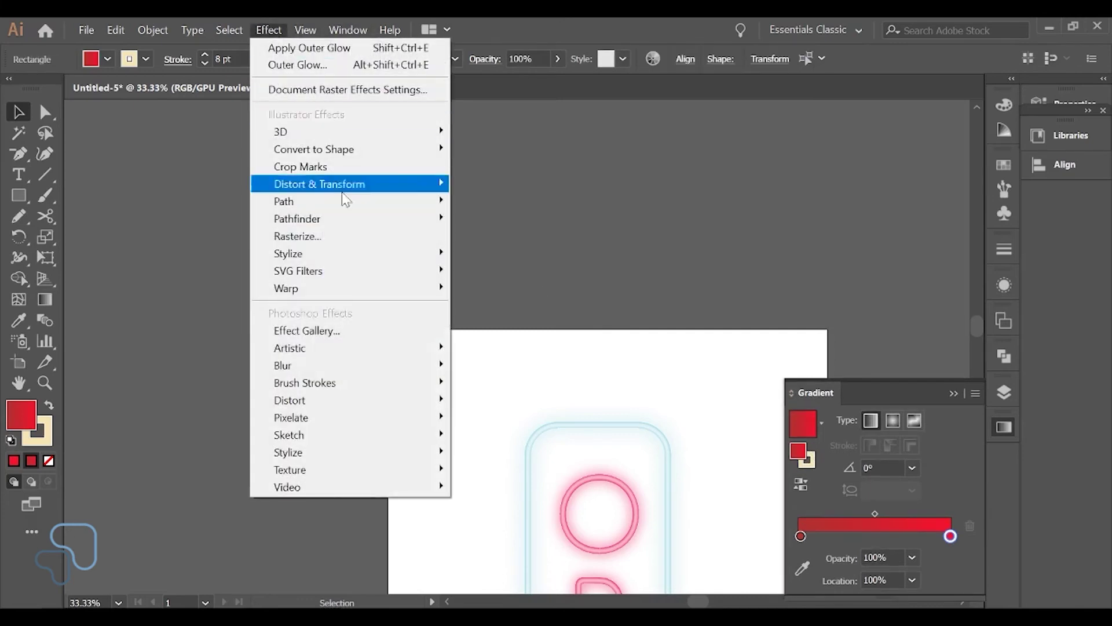
pyautogui.moveTo(343, 194)
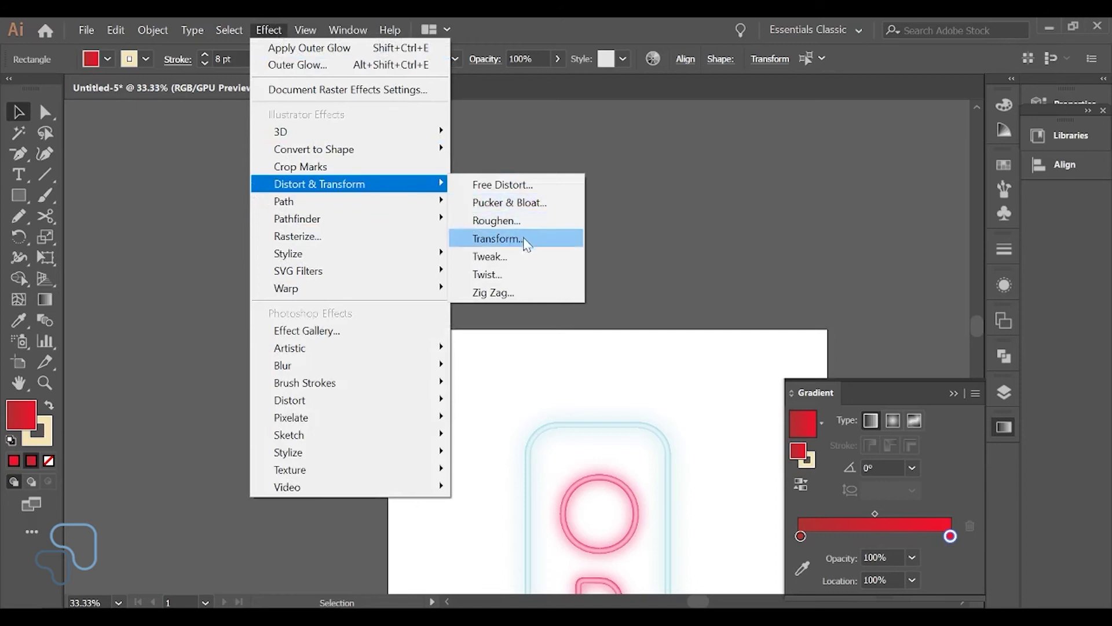
pyautogui.click(502, 240)
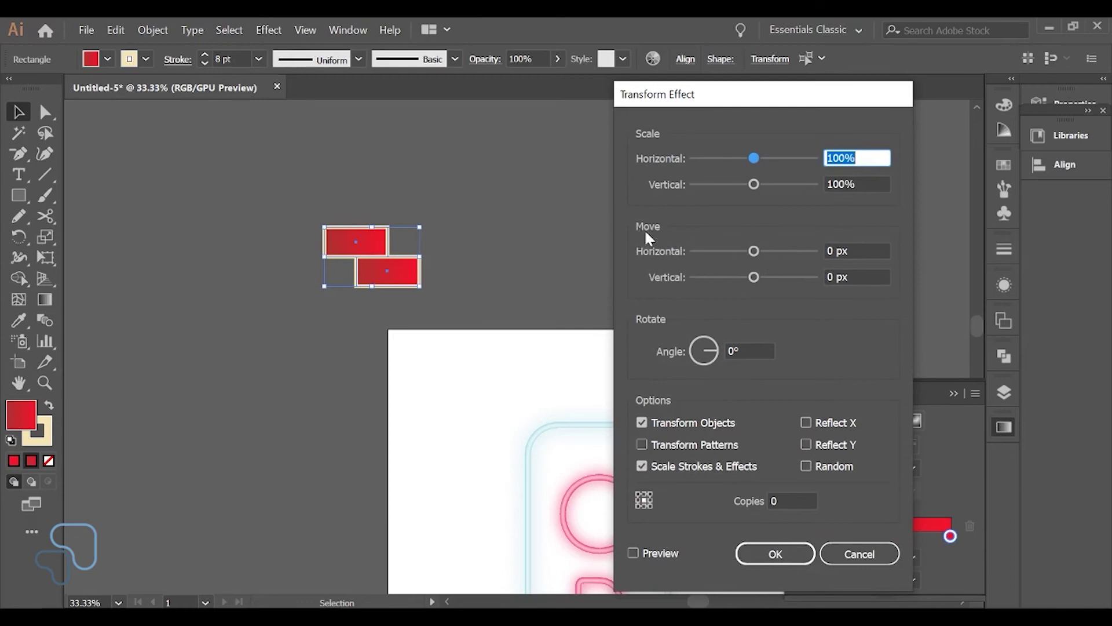
pyautogui.click(858, 255)
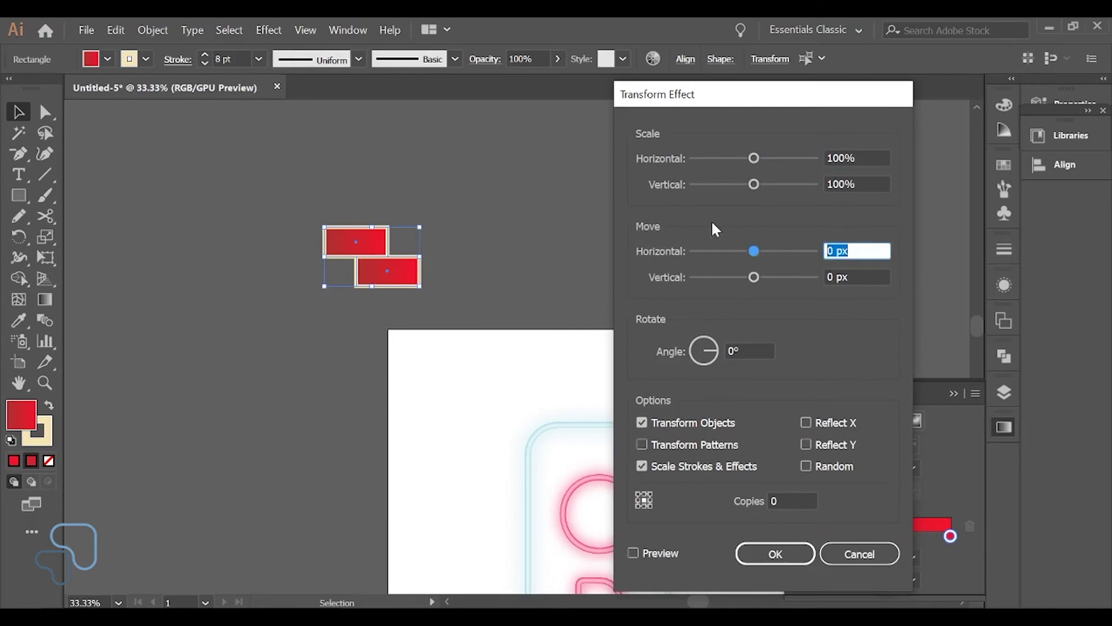
pyautogui.write('150')
pyautogui.click(802, 500)
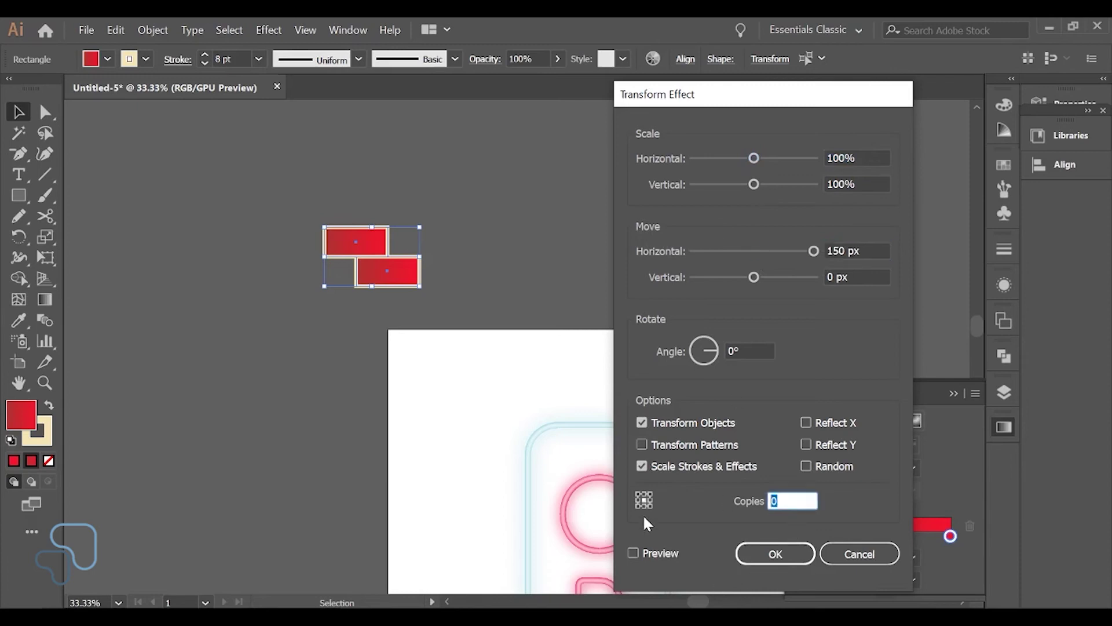
pyautogui.write('20')
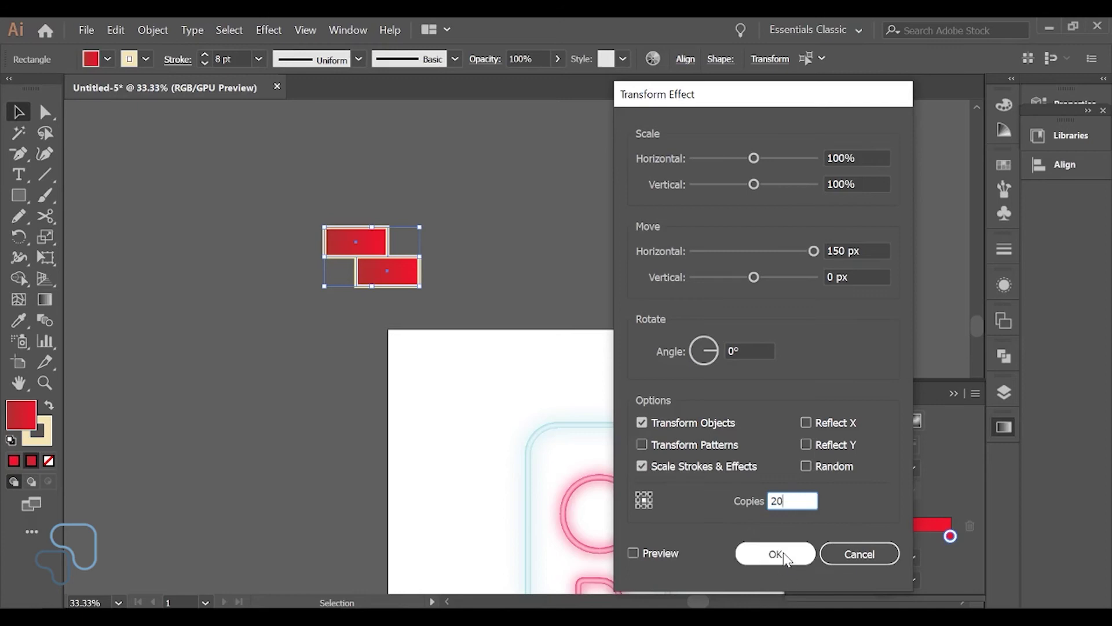
pyautogui.click(781, 553)
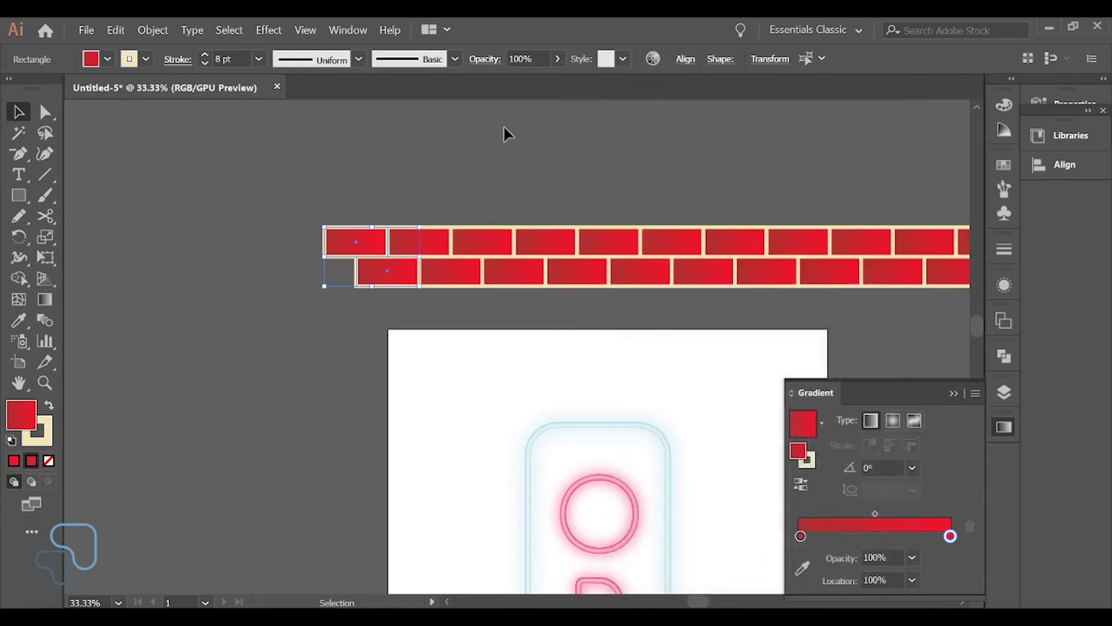
# - Move the two brick rows farther left above the artboard so they start well beyond its left edge
pyautogui.hotkey('ctrl', '-')
pyautogui.moveTo(703, 289); pyautogui.dragTo(574, 295)
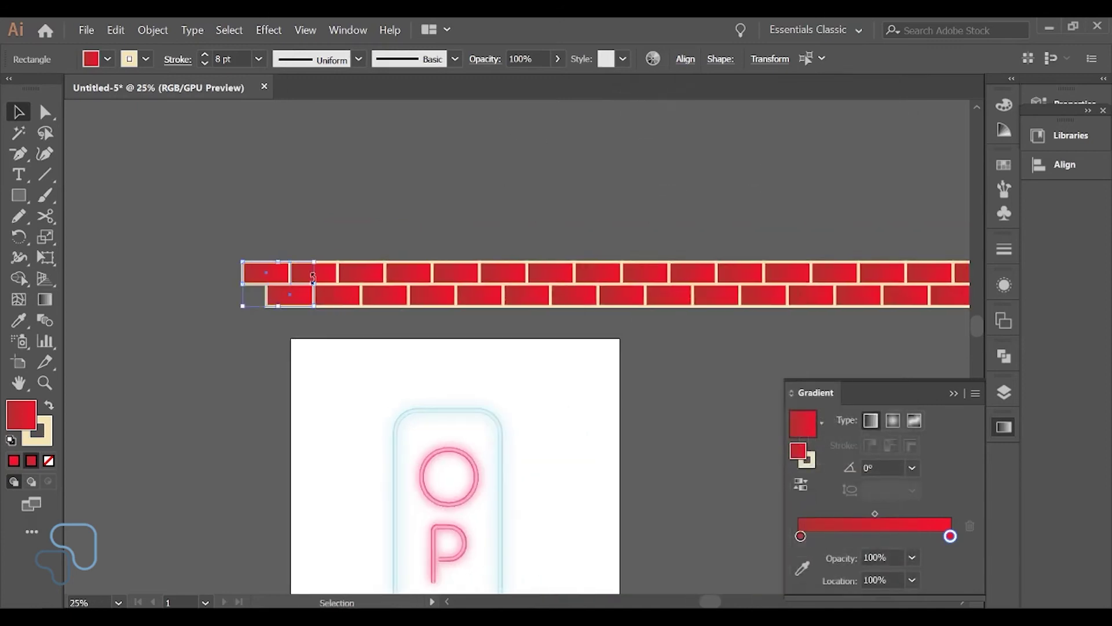
pyautogui.moveTo(258, 302); pyautogui.dragTo(302, 296)
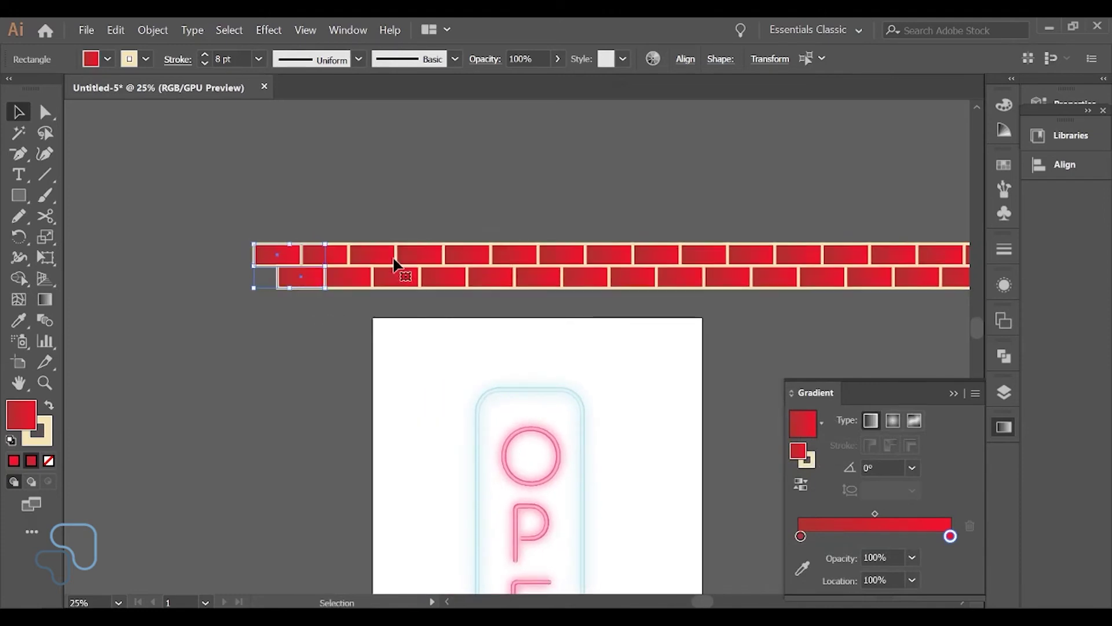
pyautogui.press('ctrl')
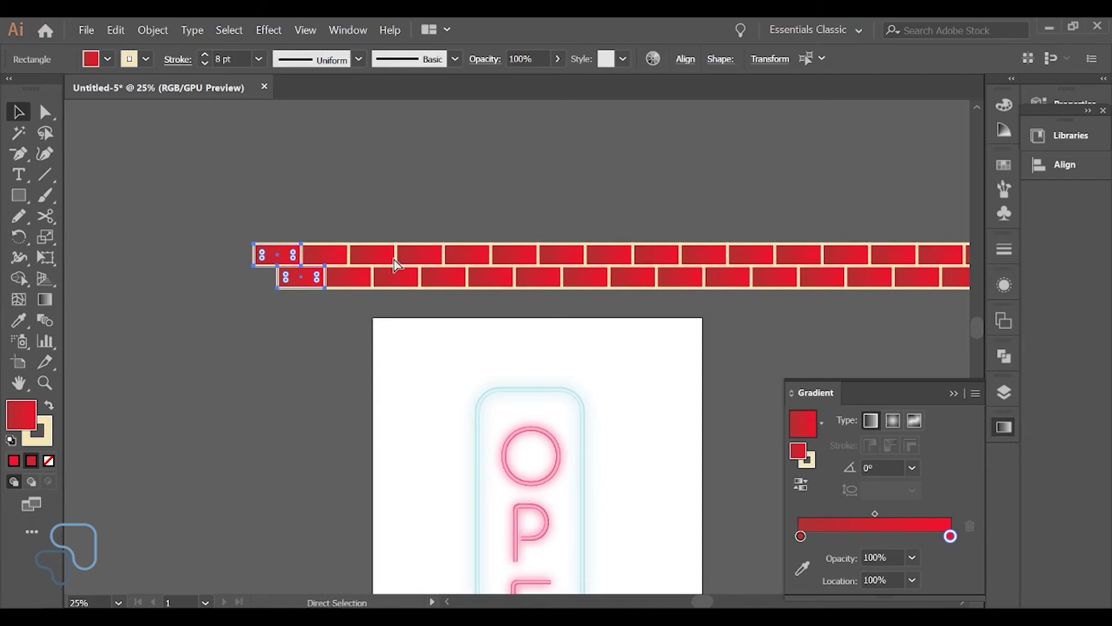
# - Group the two brick rows into one object and reselect the group
pyautogui.hotkey('ctrl', 'g')
pyautogui.click(324, 315)
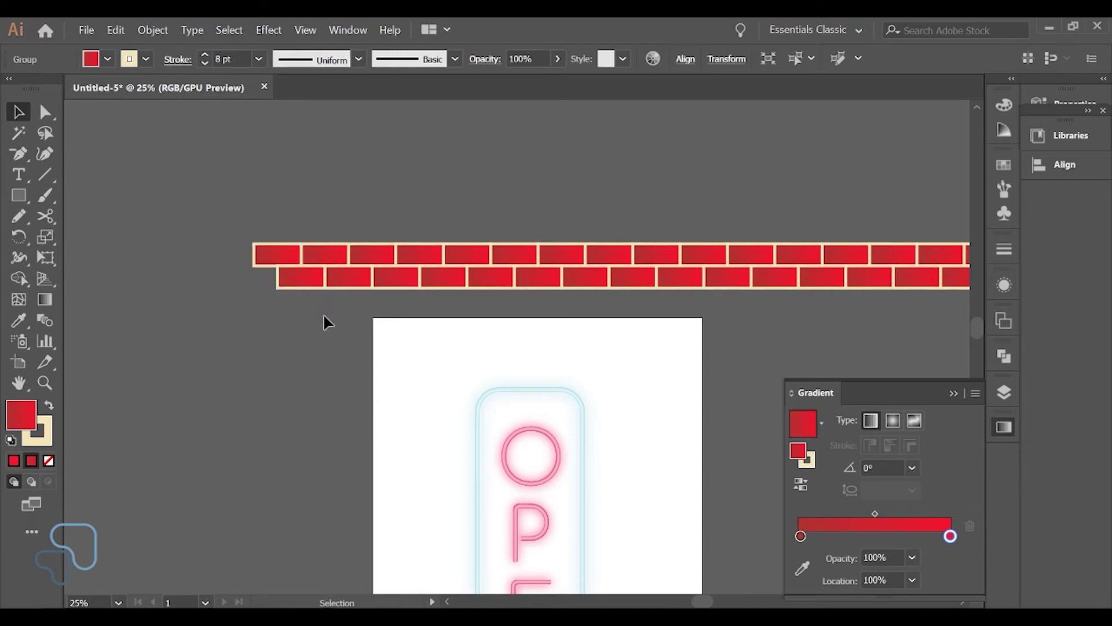
pyautogui.click(302, 286)
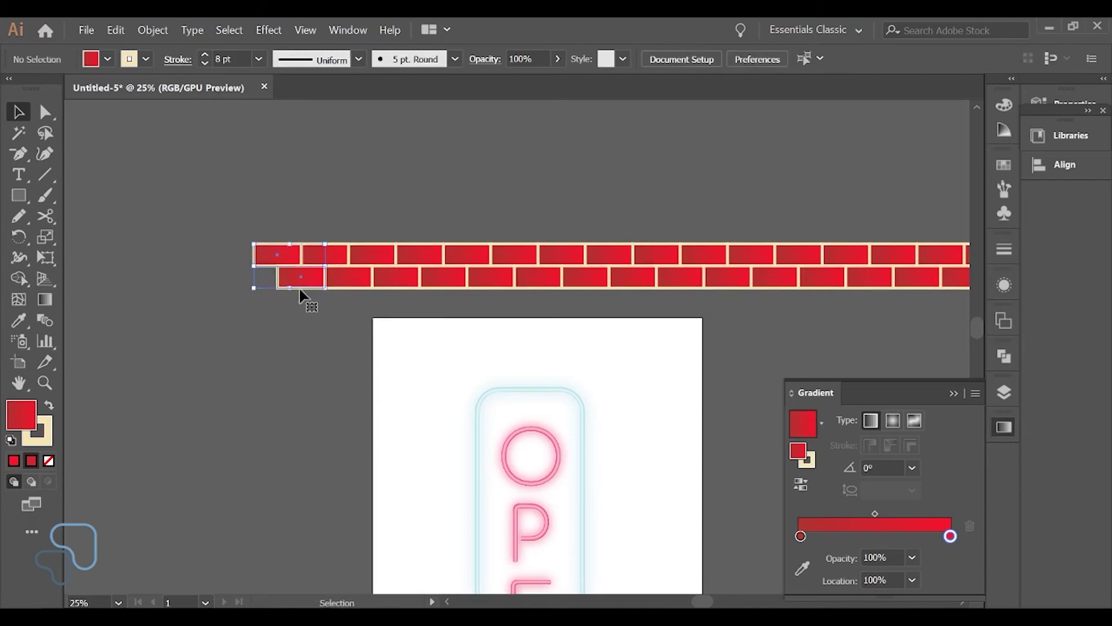
# - Apply another Transform effect to the brick group with a 0 px horizontal move, 70*2 px vertical move and 20 copies
pyautogui.click(266, 34)
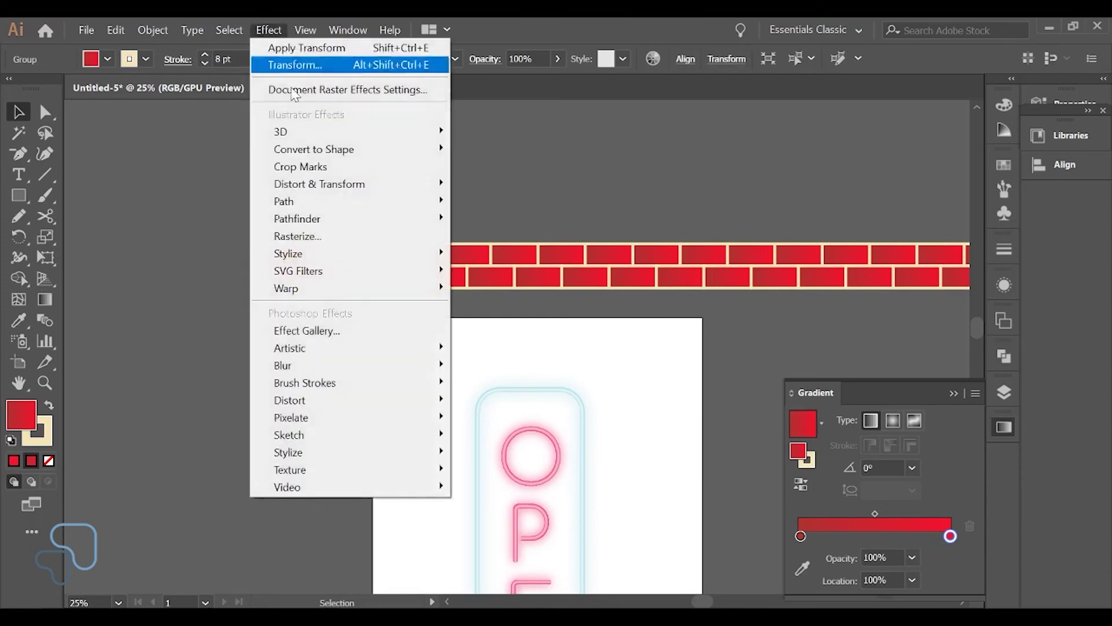
pyautogui.click(284, 68)
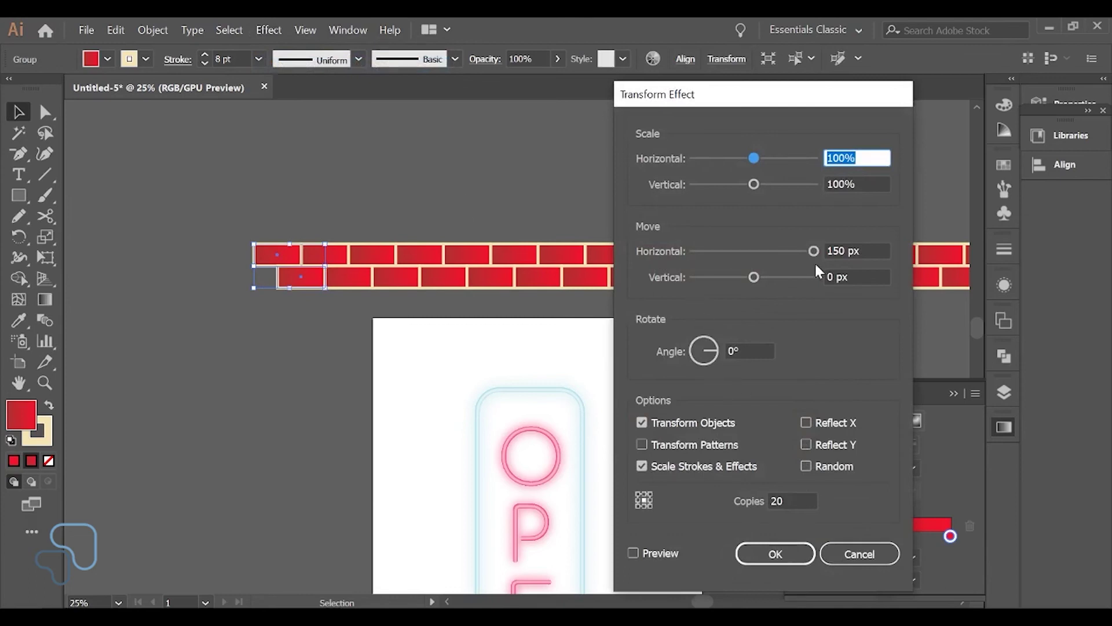
pyautogui.click(867, 253)
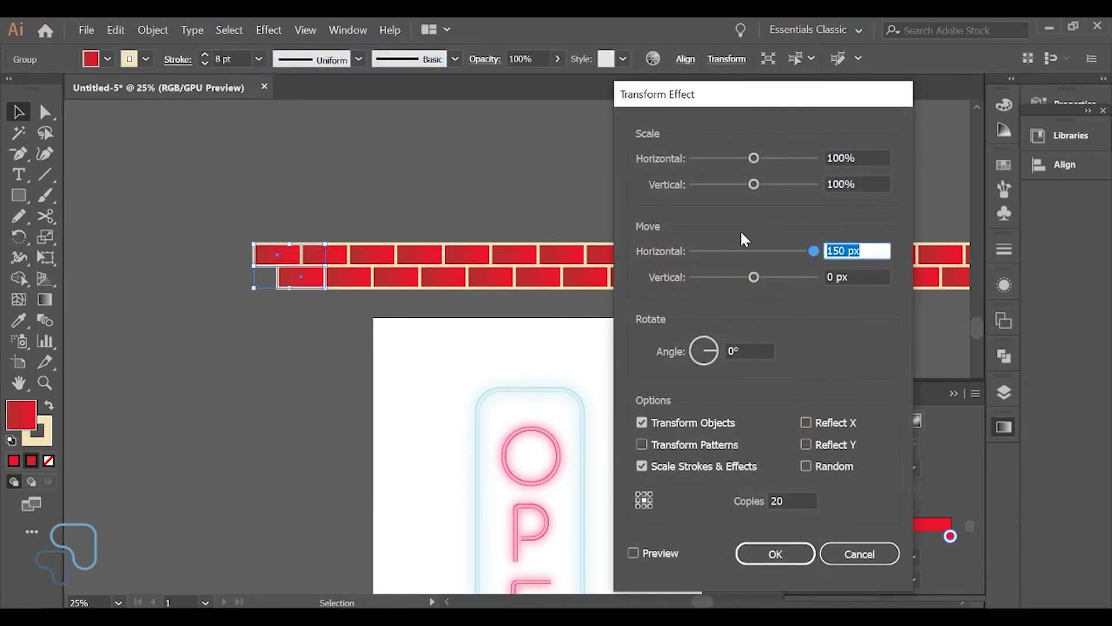
pyautogui.write('0')
pyautogui.press('Tab')
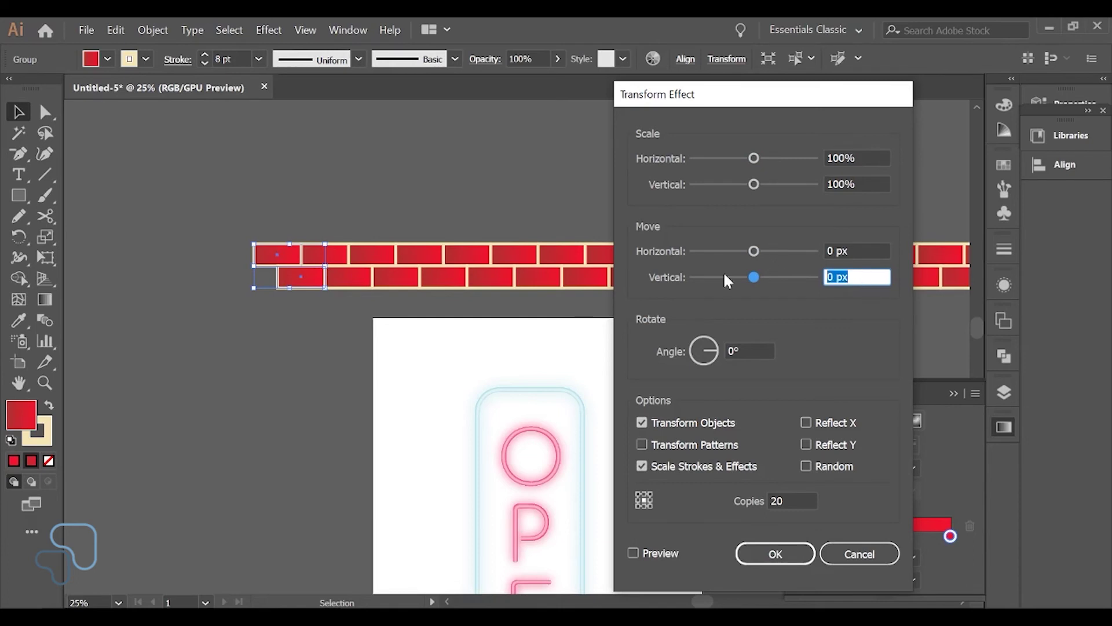
pyautogui.write('70*2')
pyautogui.click(775, 553)
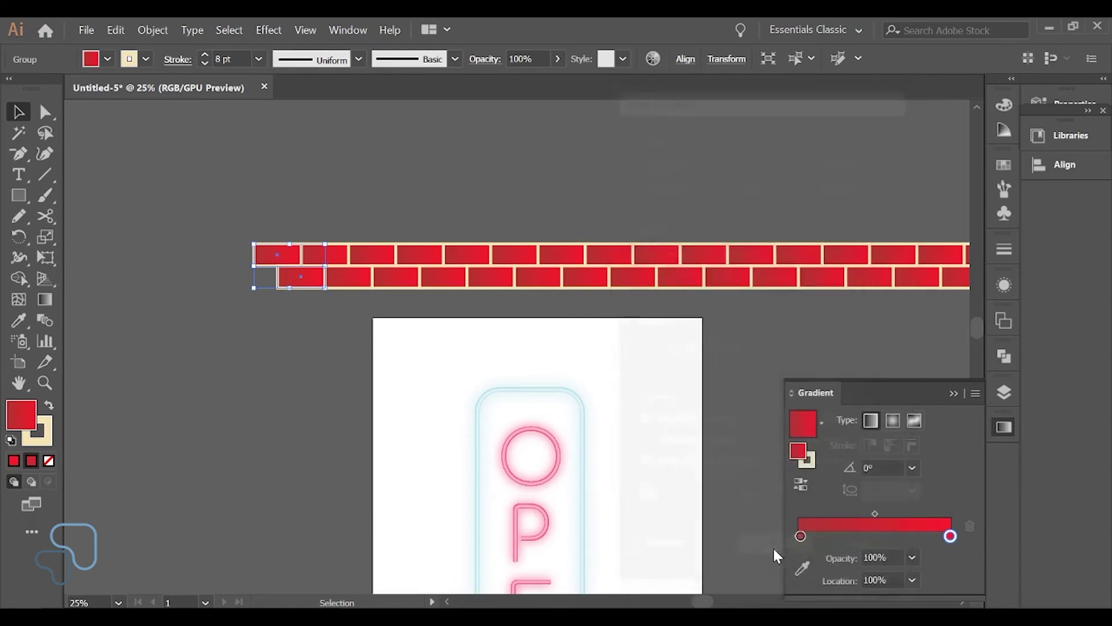
pyautogui.hotkey('ctrl', '-')
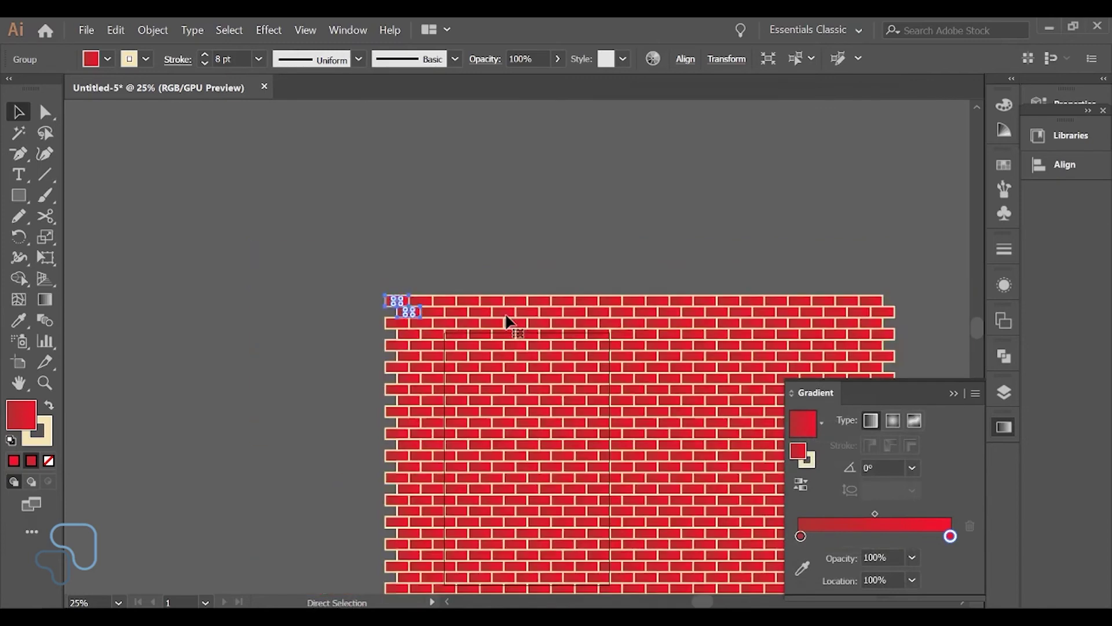
pyautogui.moveTo(629, 410); pyautogui.dragTo(584, 318)
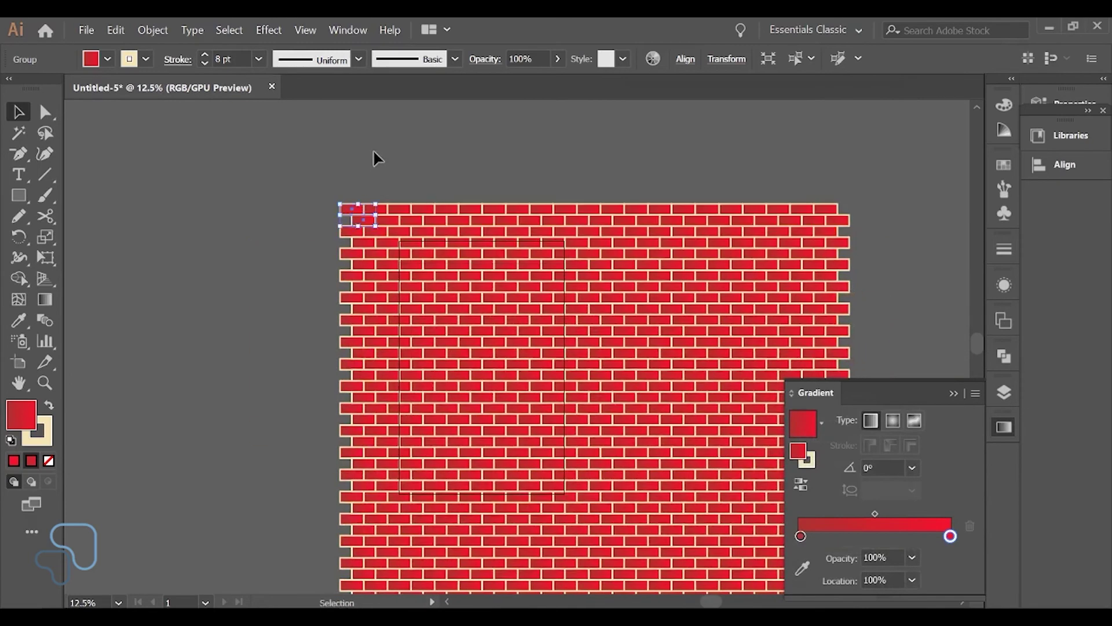
pyautogui.click(429, 173)
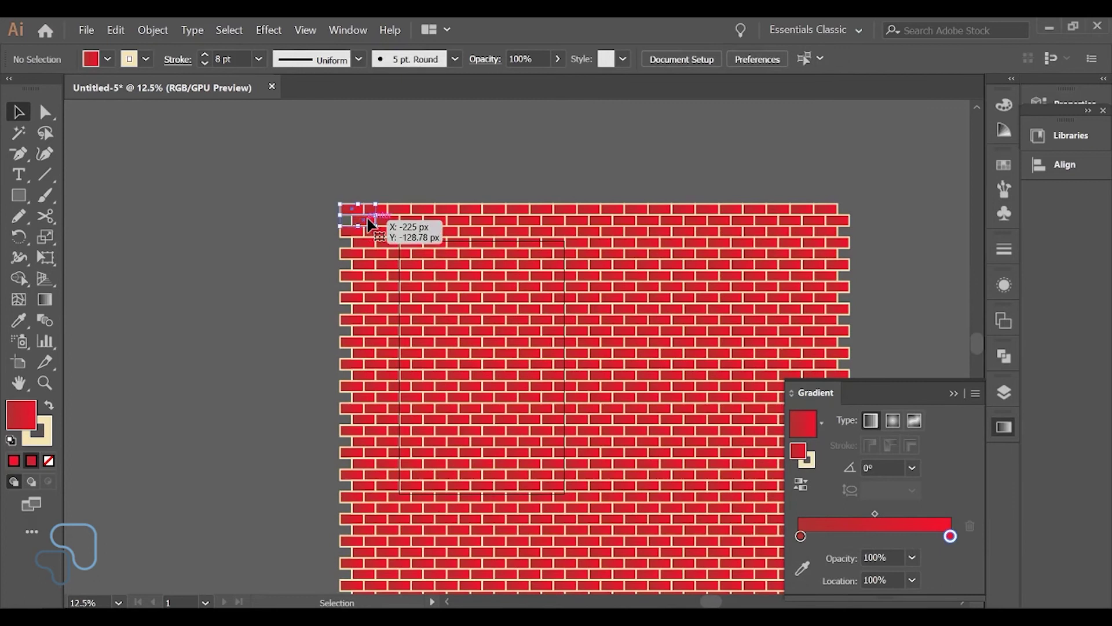
# - Send the brick wall group to the back, behind the neon OPEN sign
pyautogui.click(369, 221)
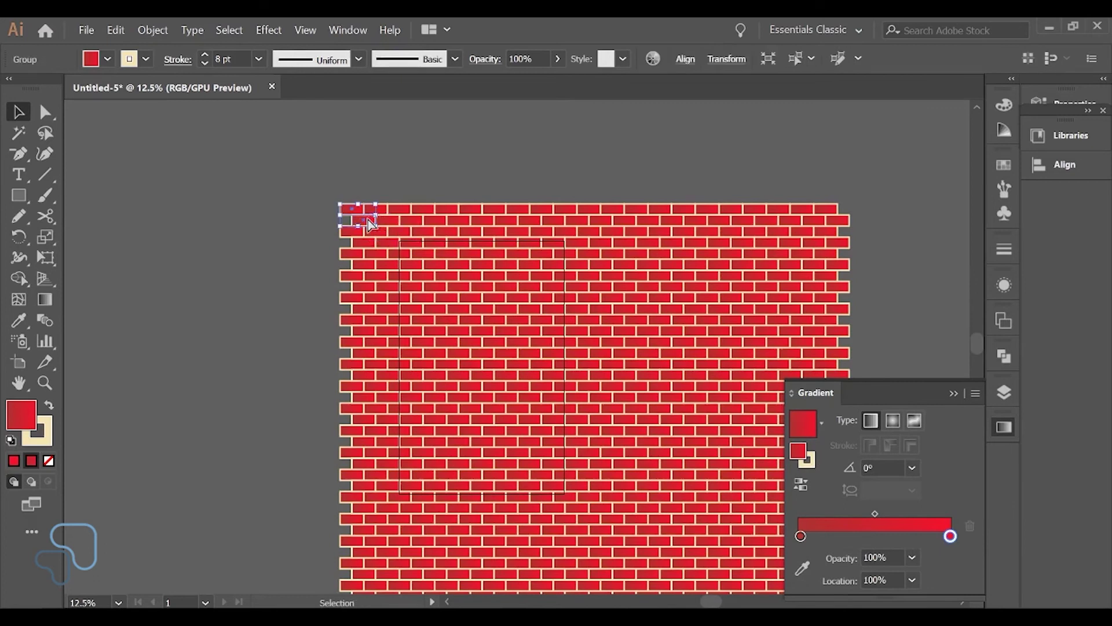
pyautogui.hotkey('ctrl', 'shift')
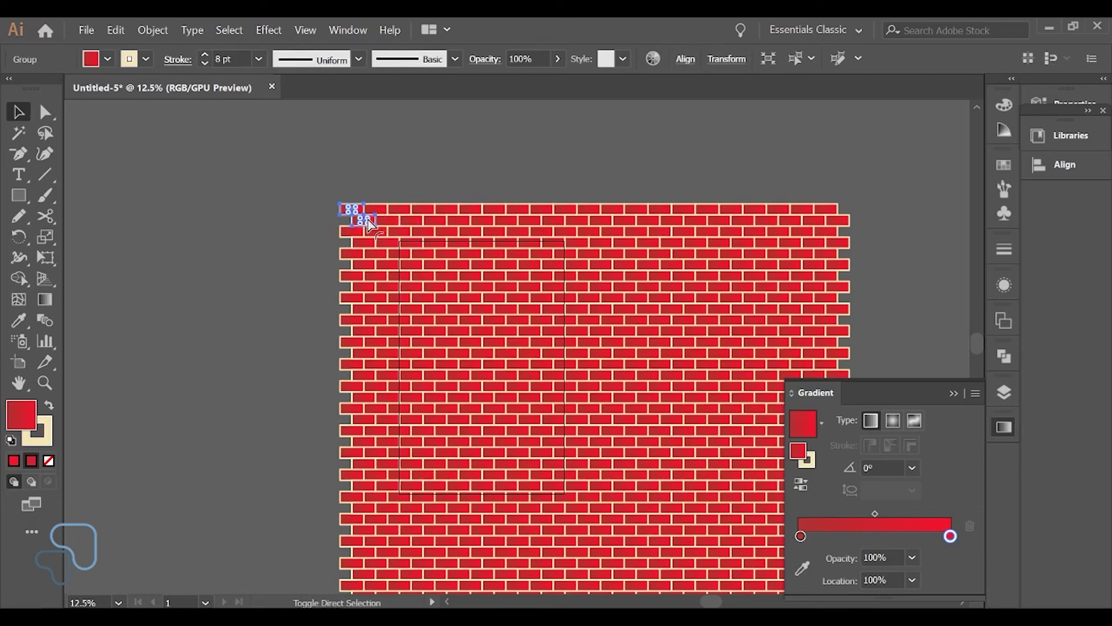
pyautogui.hotkey('ctrl', 'shift', '[')
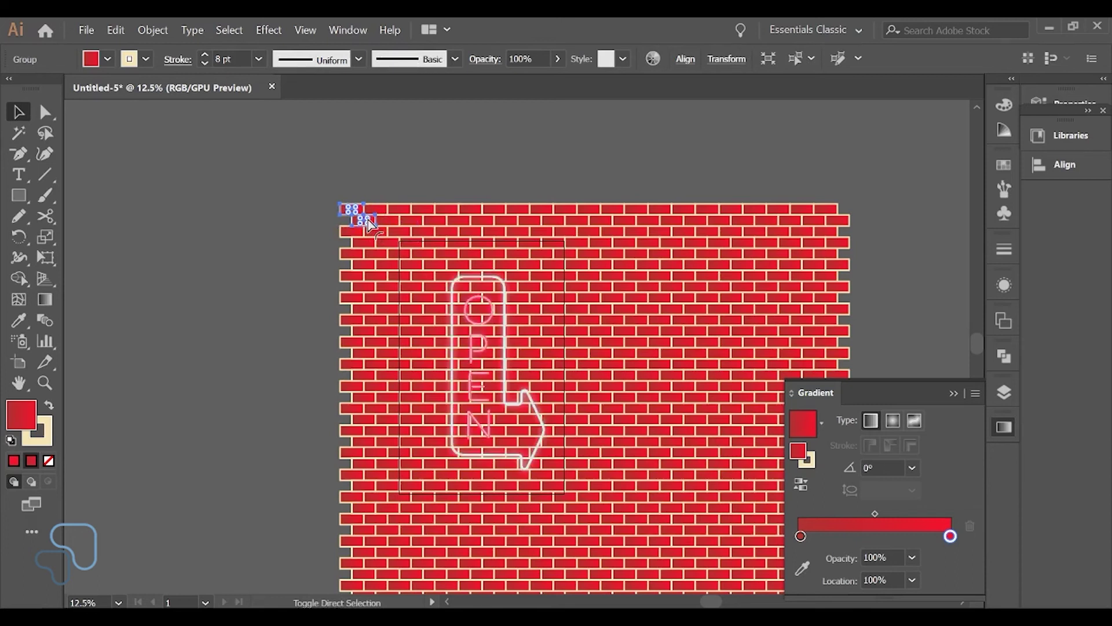
pyautogui.hotkey('ctrl', '=')
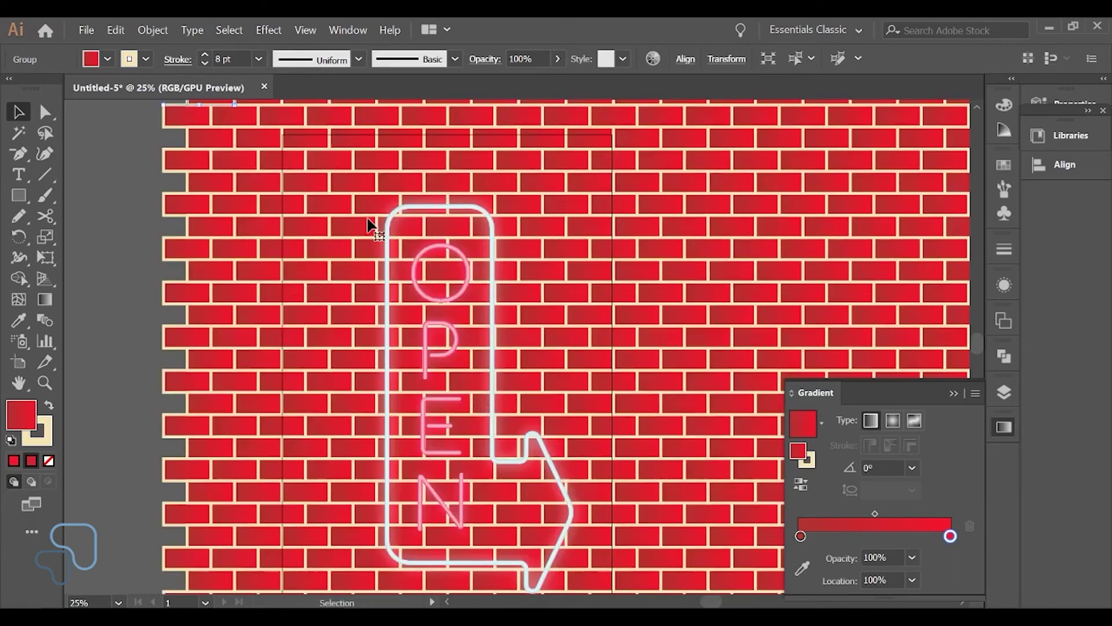
pyautogui.scroll(-1, 376, 220)
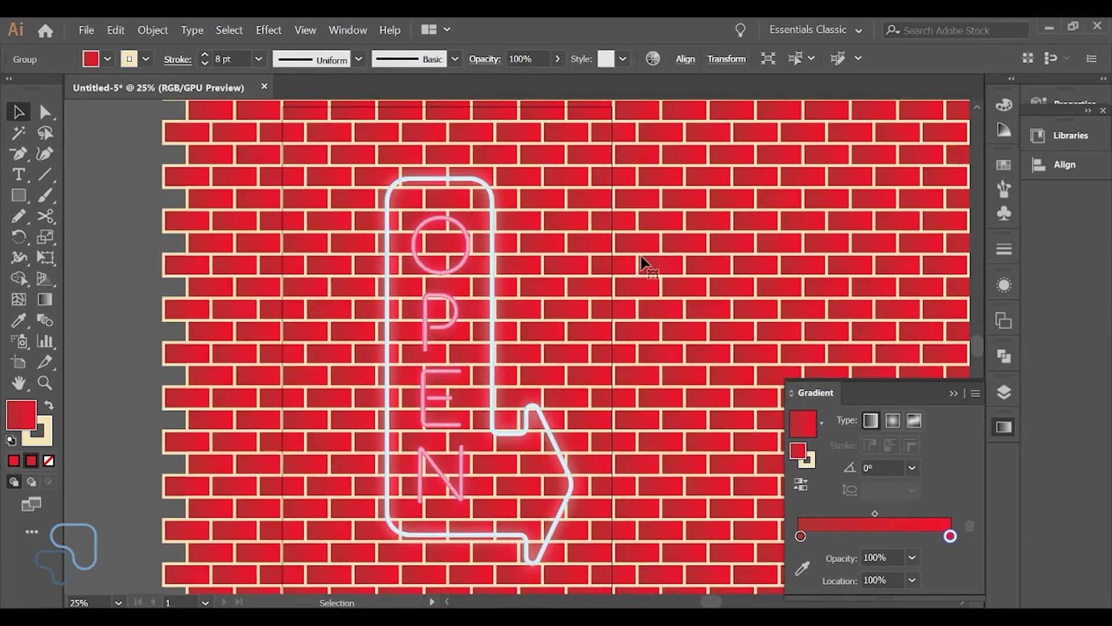
# - Duplicate the arrow outline in place in front and delete the Outer Glow effect from the copy
pyautogui.hotkey('ctrl', '-')
pyautogui.hotkey('ctrl', '=')
pyautogui.press('space')
pyautogui.moveTo(564, 272); pyautogui.dragTo(610, 278)
pyautogui.click(577, 423)
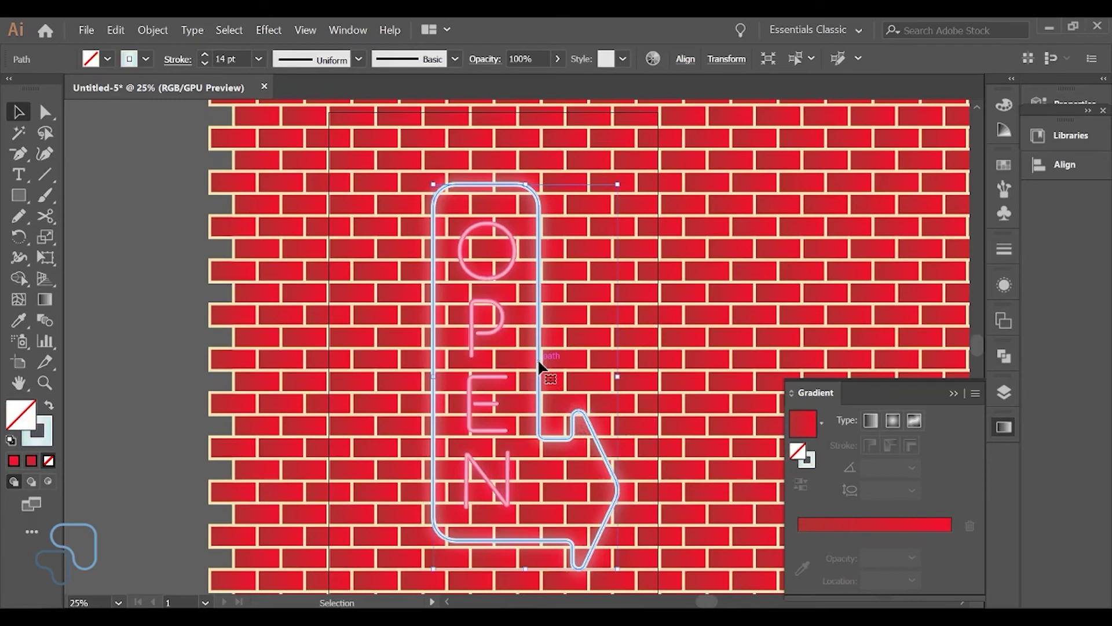
pyautogui.press('a')
pyautogui.press('v')
pyautogui.press('a')
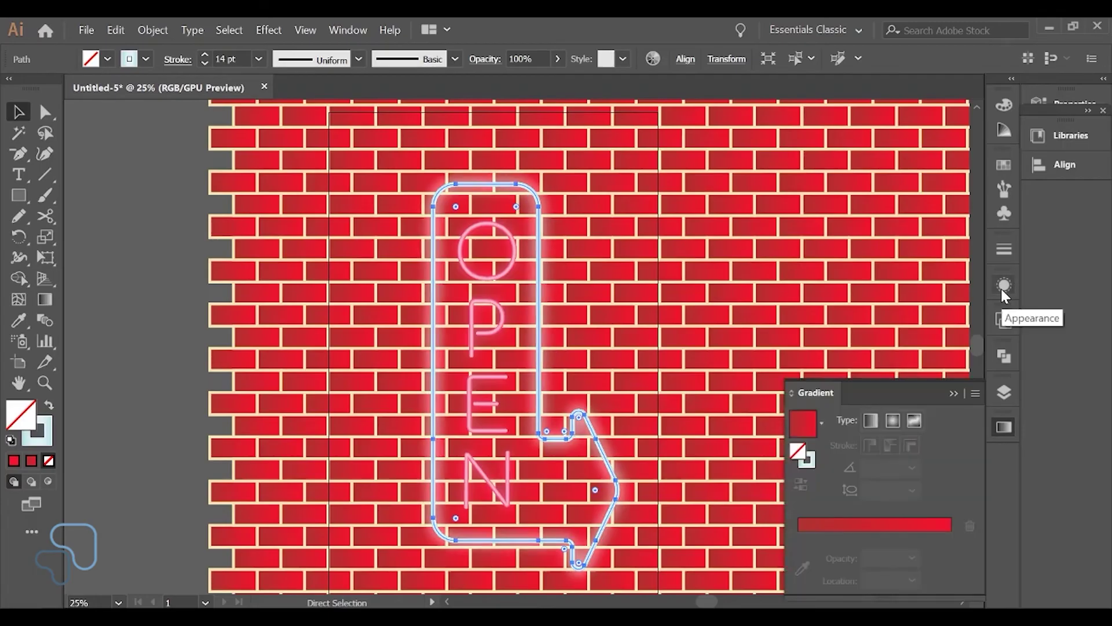
pyautogui.click(1001, 287)
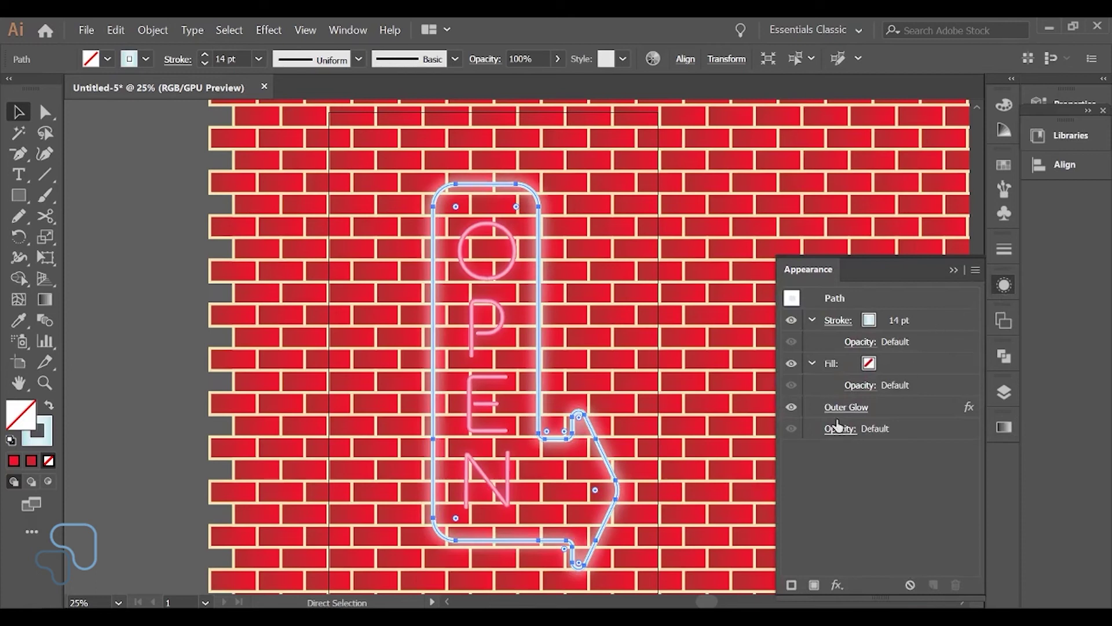
pyautogui.click(792, 408)
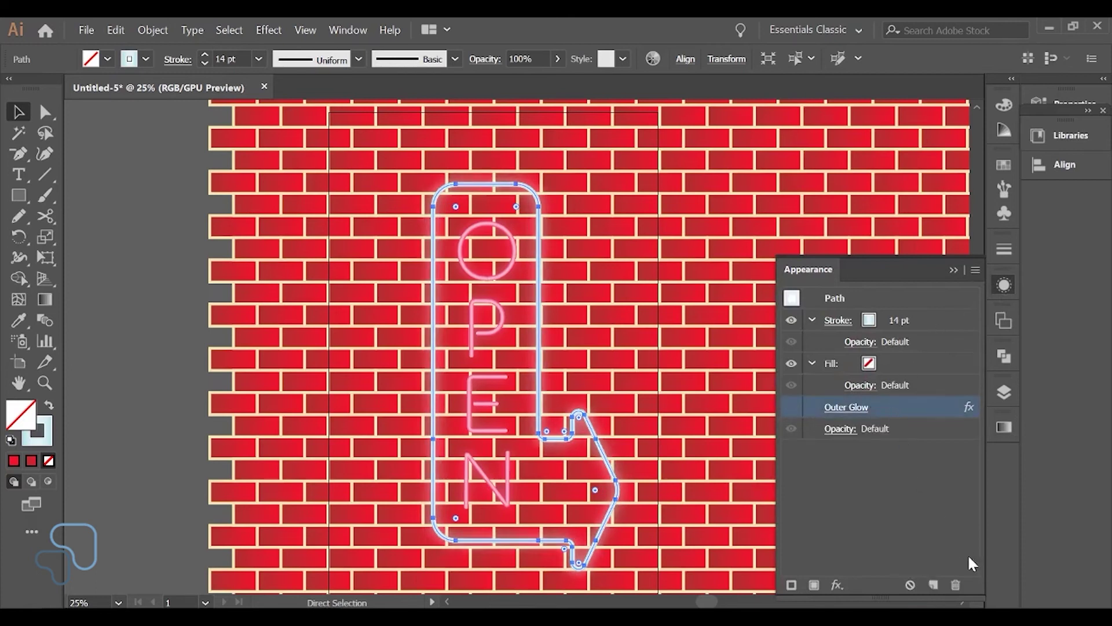
pyautogui.click(956, 585)
pyautogui.click(432, 254)
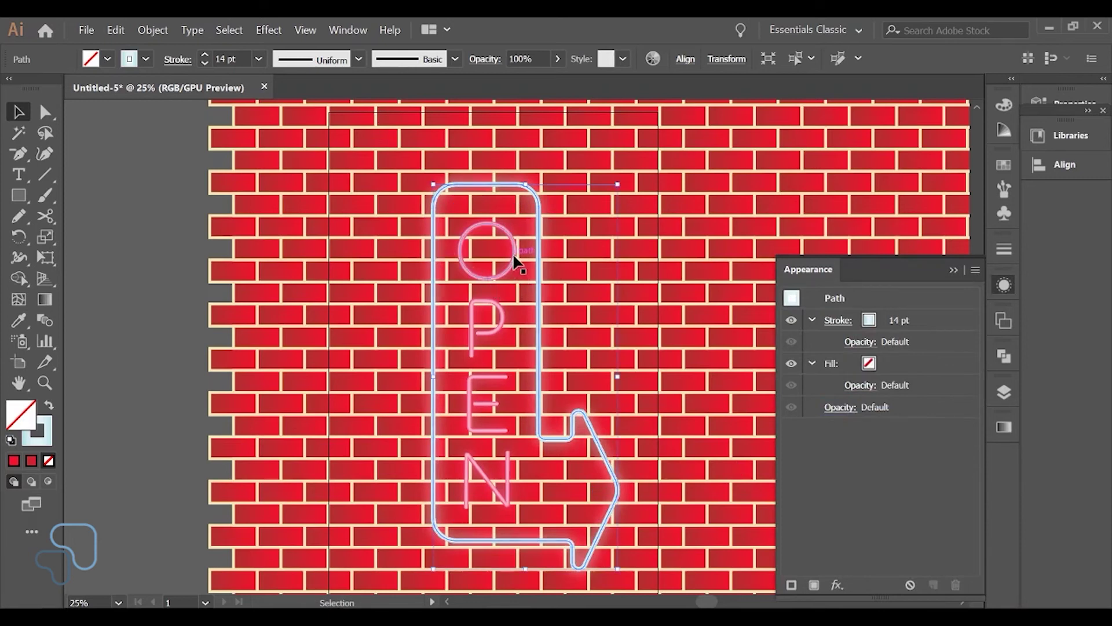
# - Give the copied arrow shape a solid black 231F20 fill and no stroke
pyautogui.press('d')
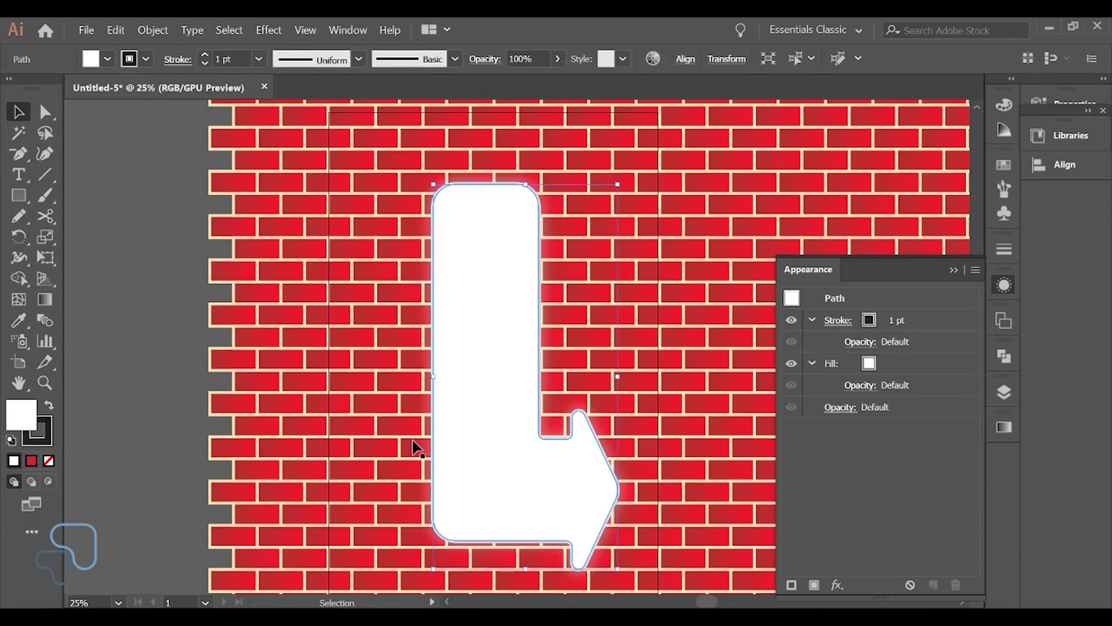
pyautogui.hotkey('shift', 'x')
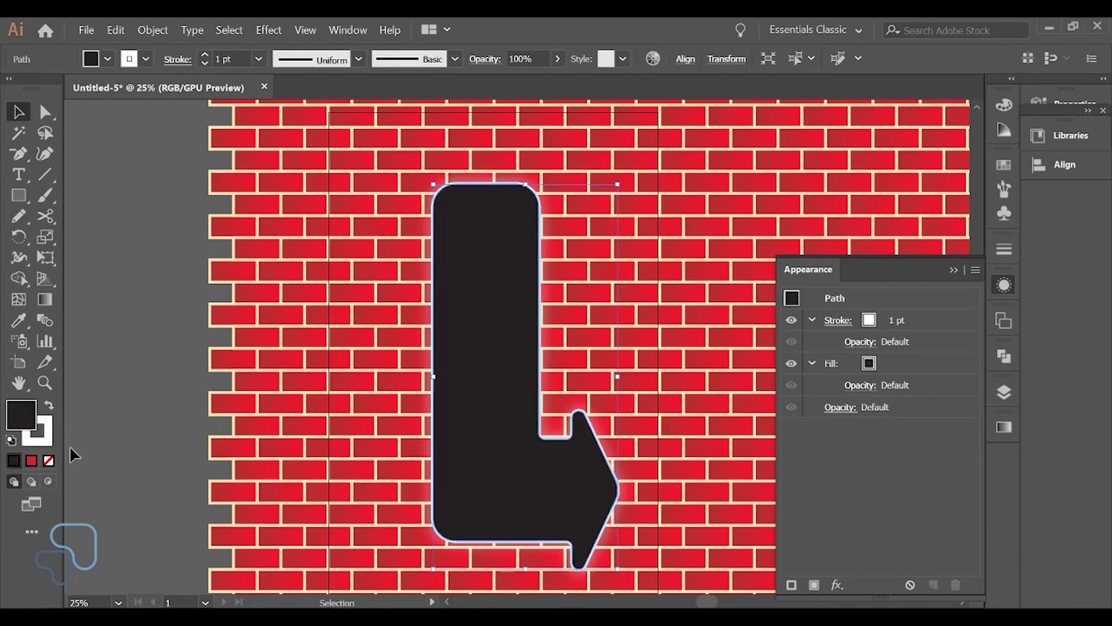
pyautogui.click(50, 460)
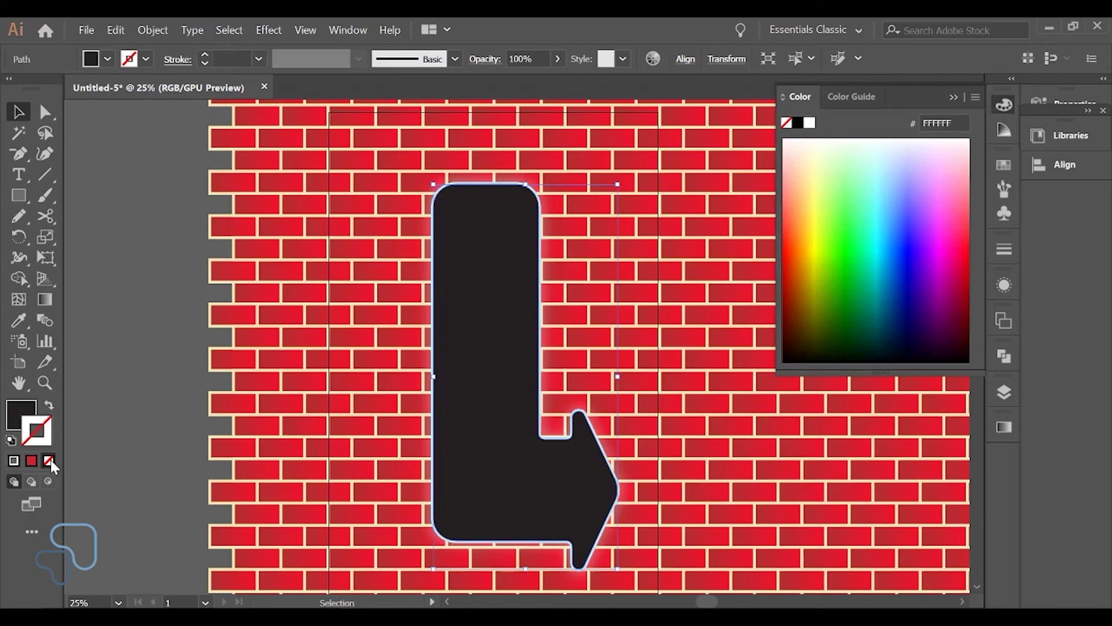
pyautogui.click(21, 415)
# - Add an anchor on the black shape's stem edge above the arrowhead notch and delete the five anchors forming the notch
pyautogui.scroll(3, 574, 452)
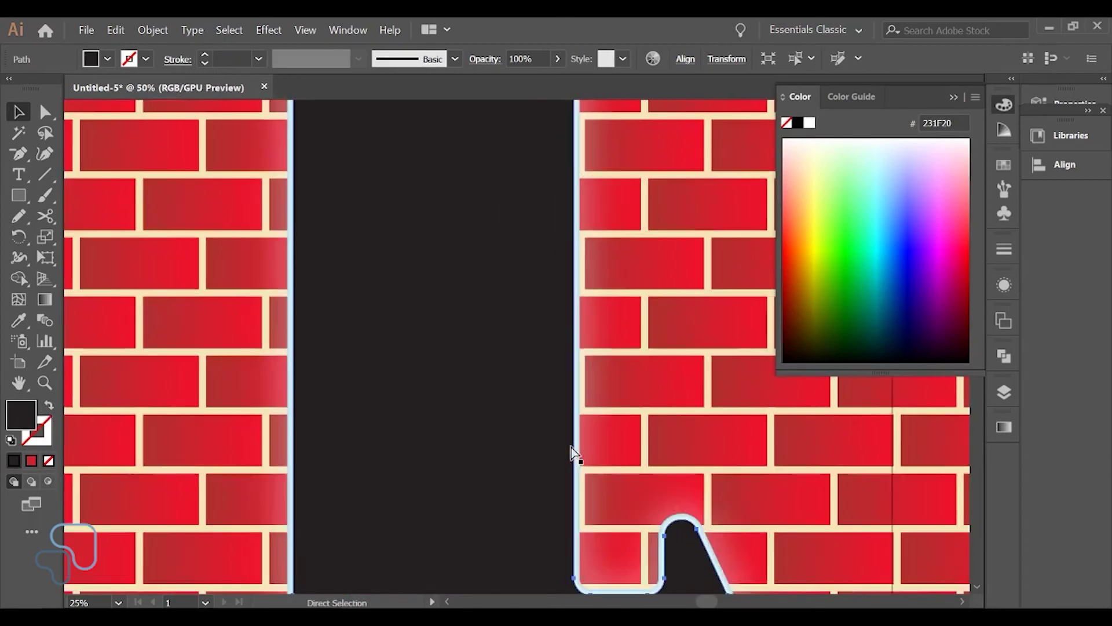
pyautogui.moveTo(571, 448); pyautogui.dragTo(500, 308)
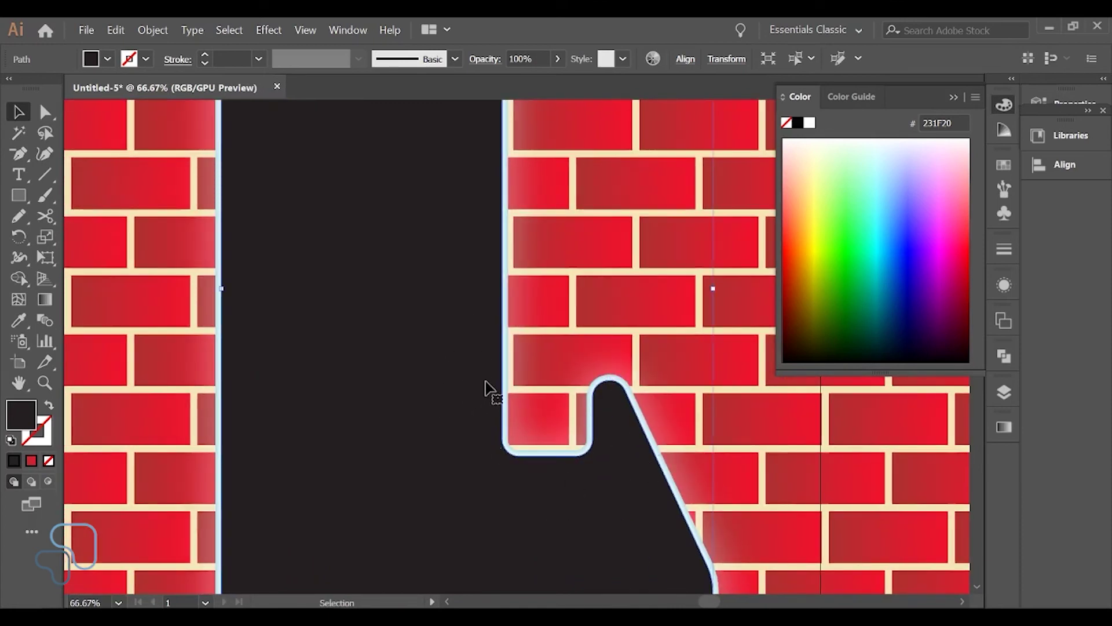
pyautogui.press('+')
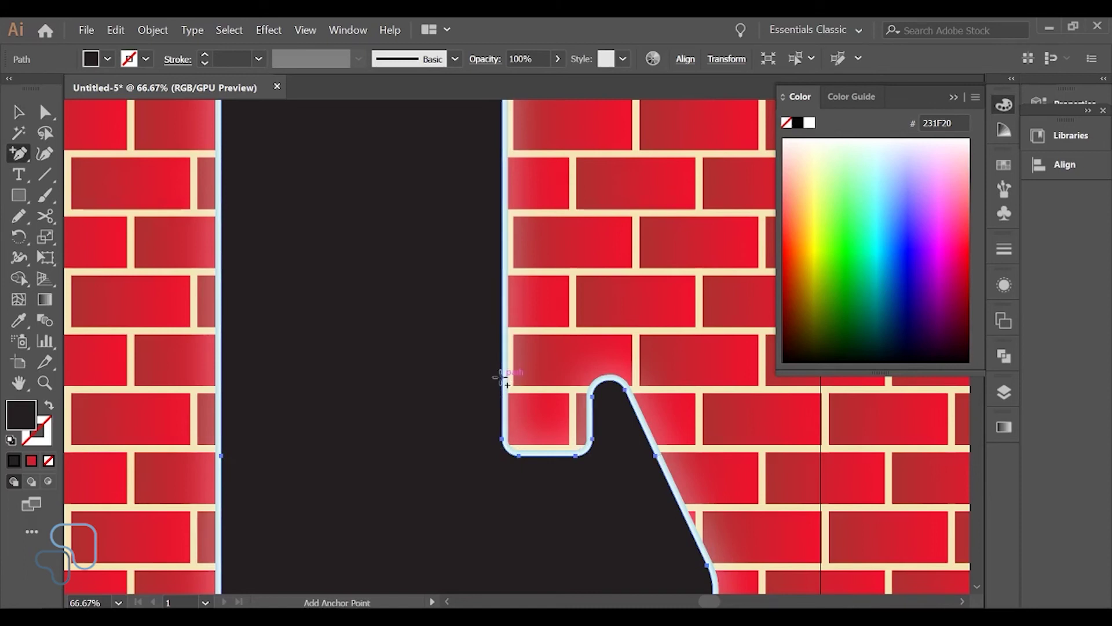
pyautogui.click(502, 377)
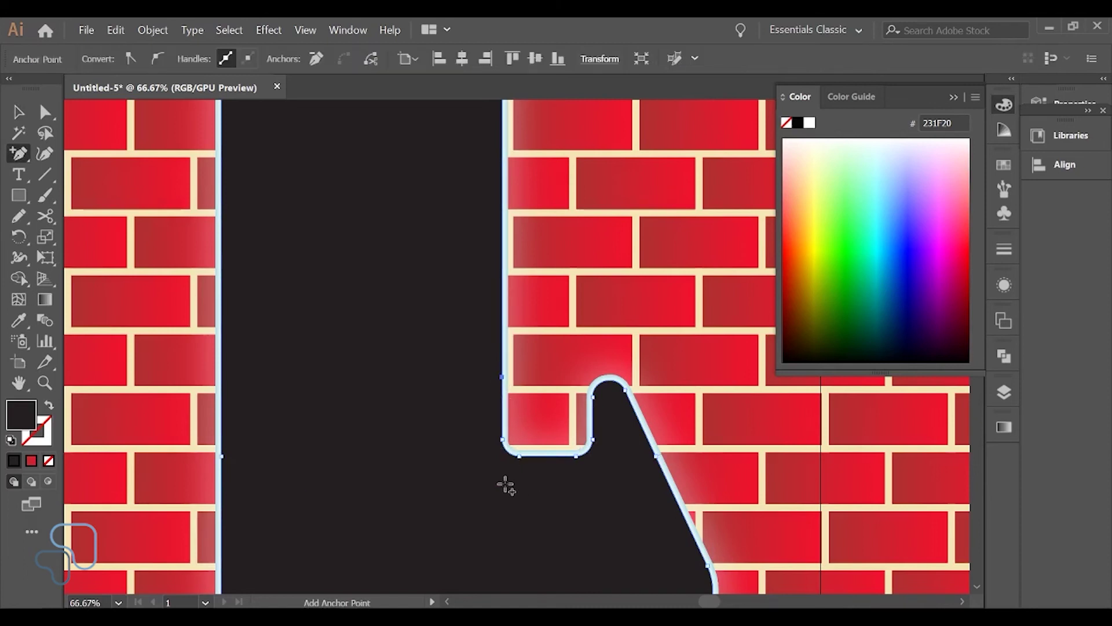
pyautogui.press('-')
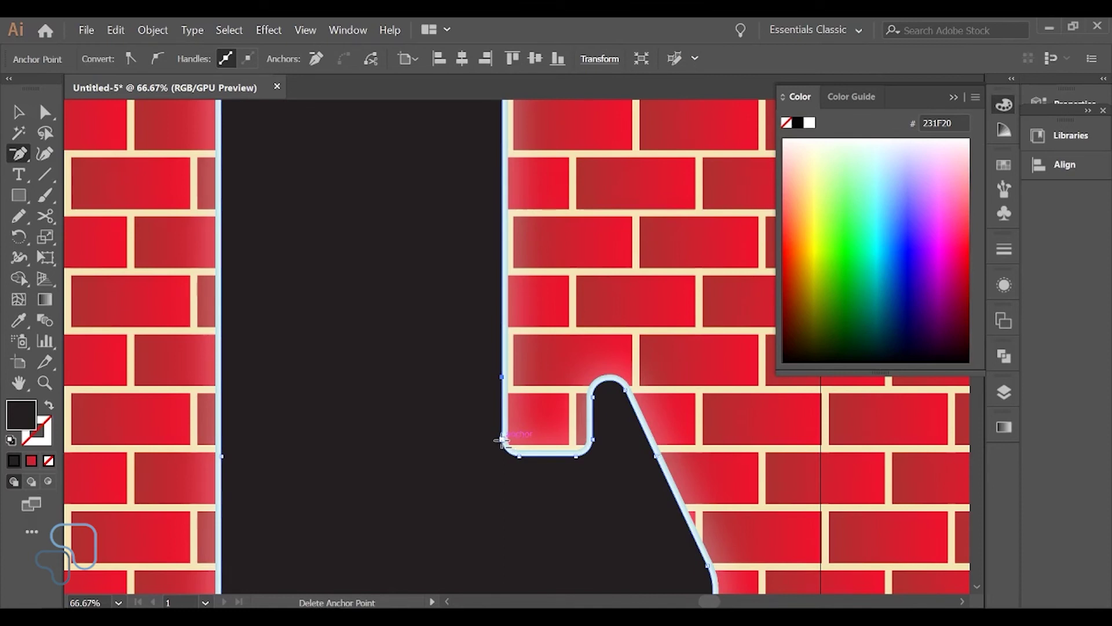
pyautogui.click(502, 440)
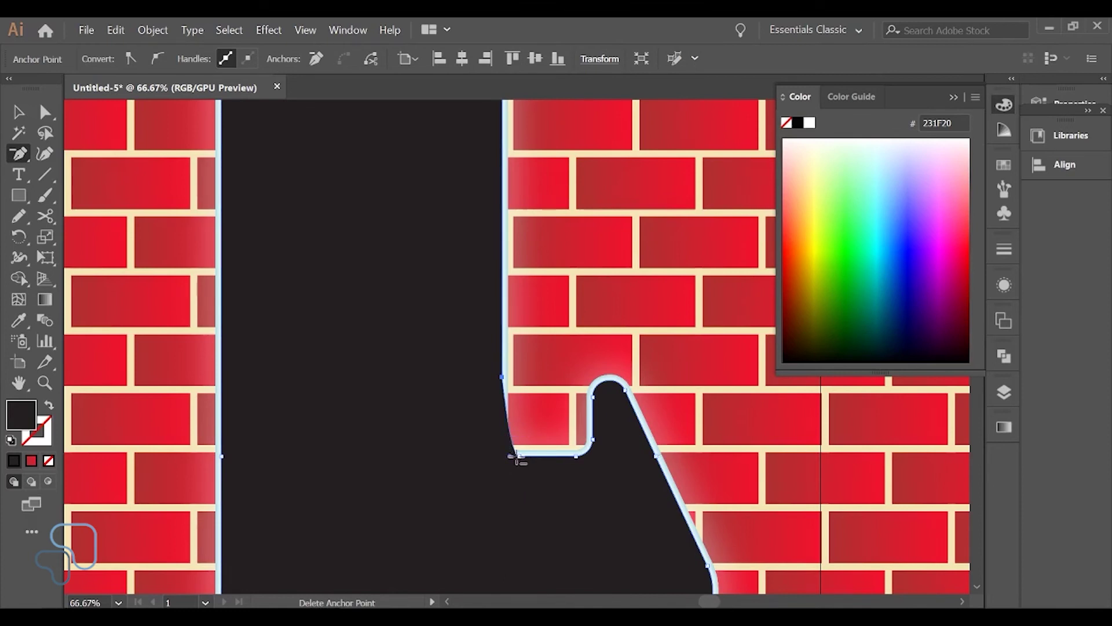
pyautogui.click(514, 455)
pyautogui.click(576, 456)
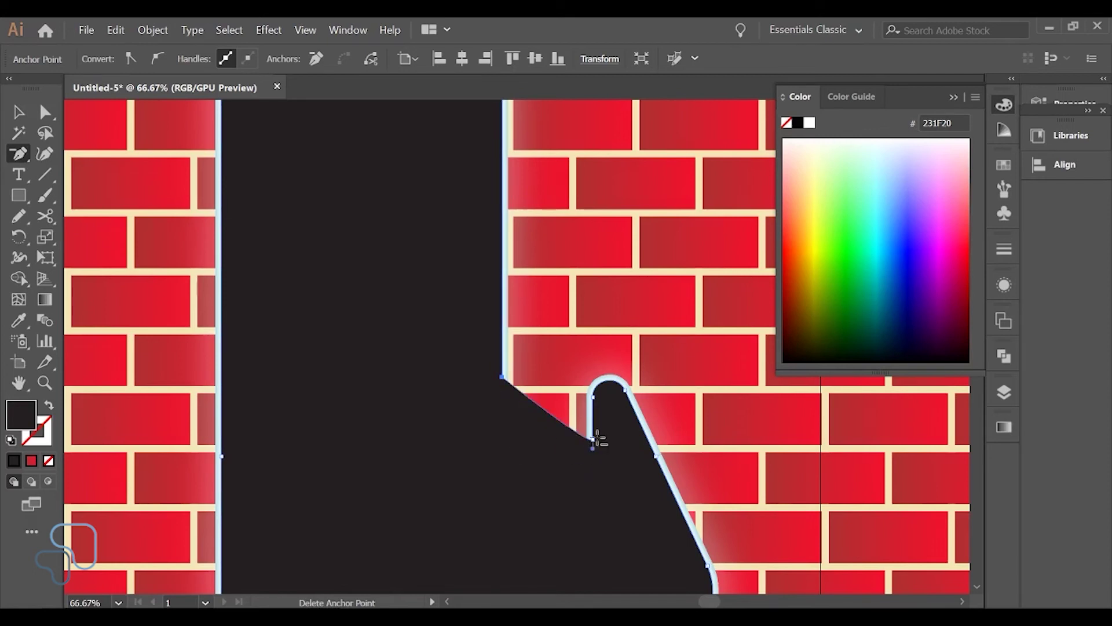
pyautogui.click(593, 442)
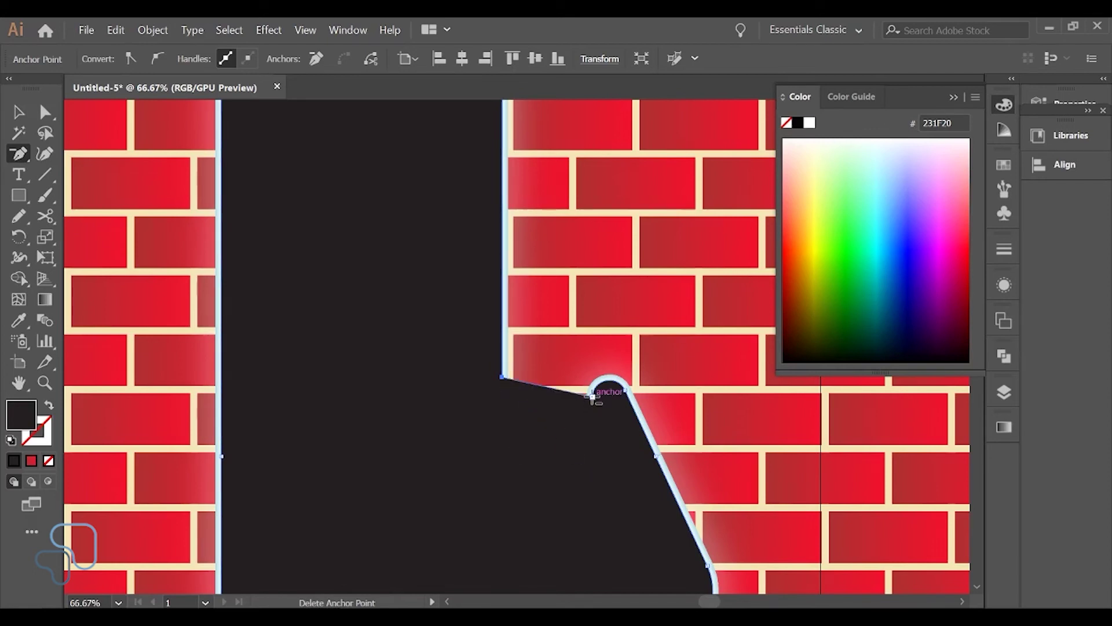
pyautogui.click(593, 397)
# - Convert the anchor at the upper tip of the black shape's arrowhead to a corner point
pyautogui.press('a')
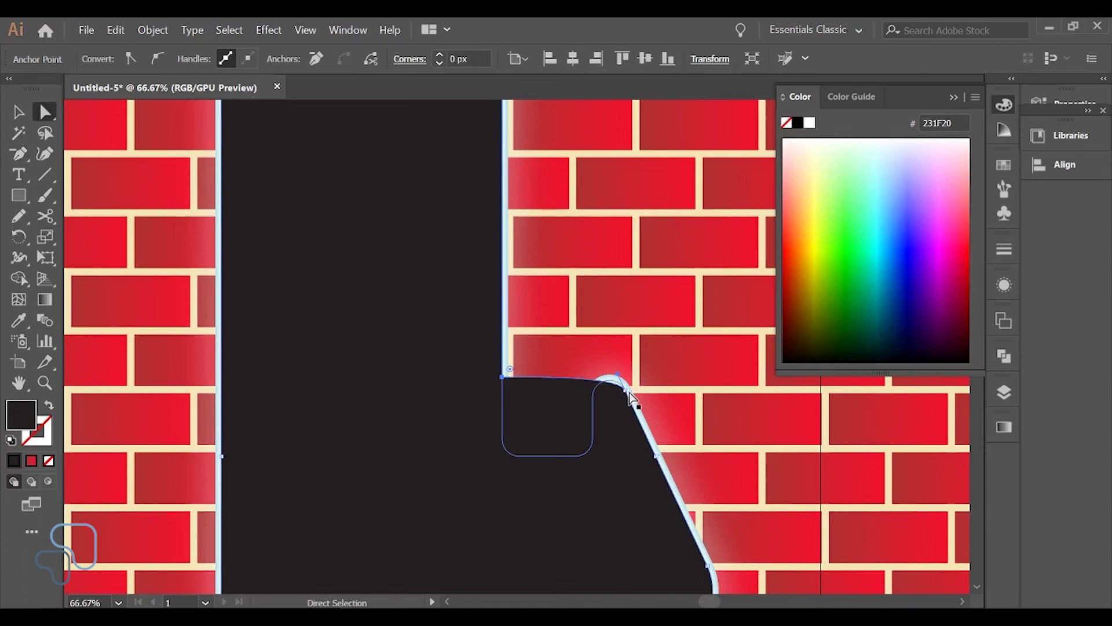
pyautogui.click(628, 391)
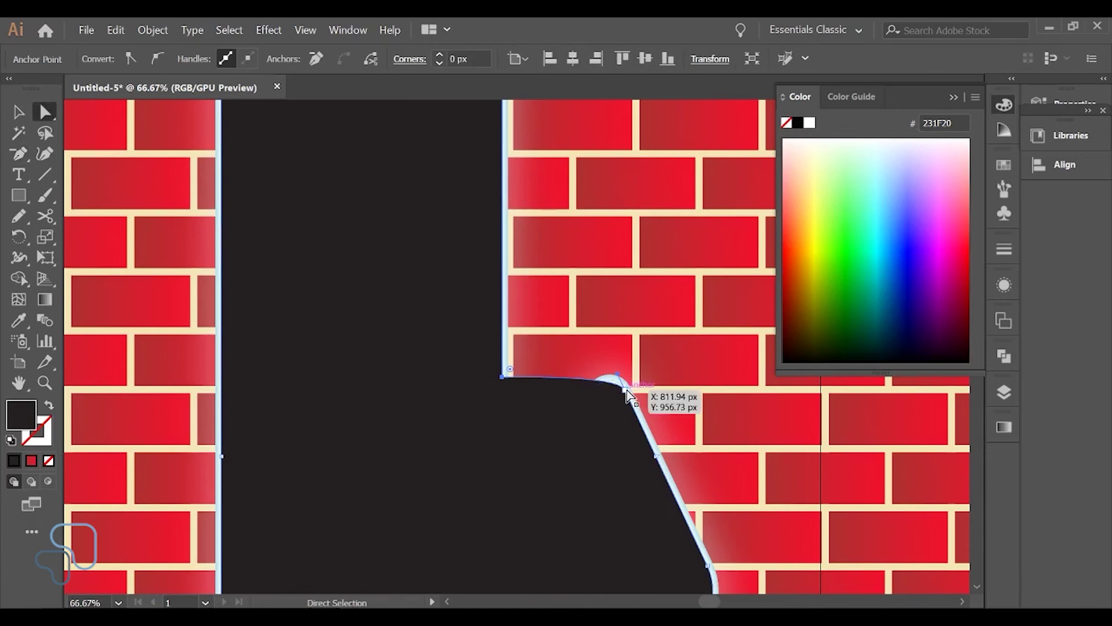
pyautogui.click(129, 58)
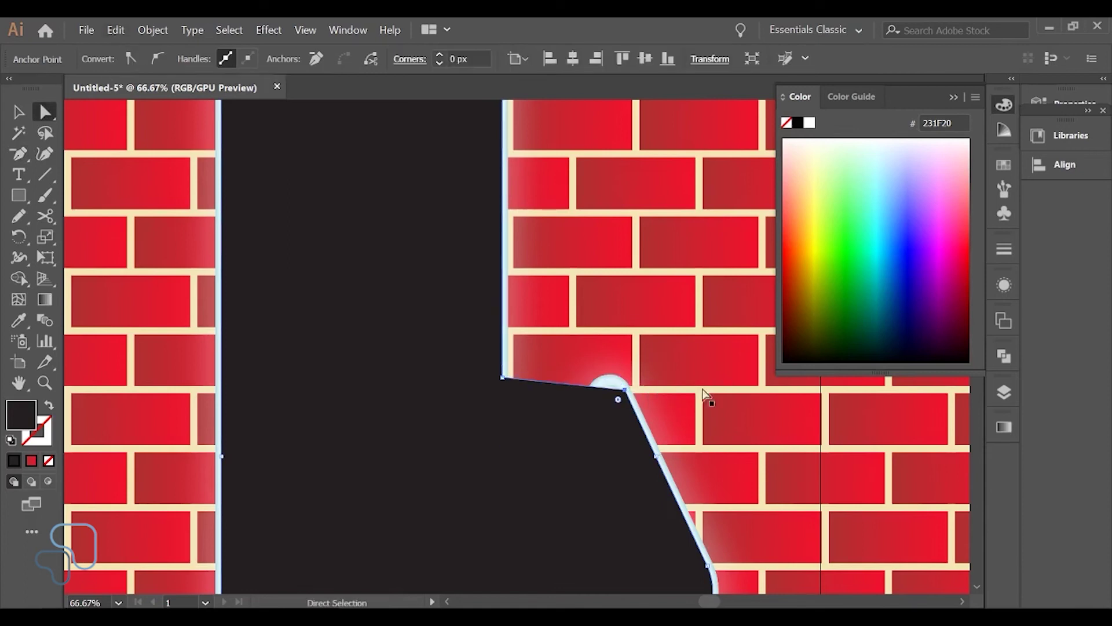
pyautogui.click(503, 378)
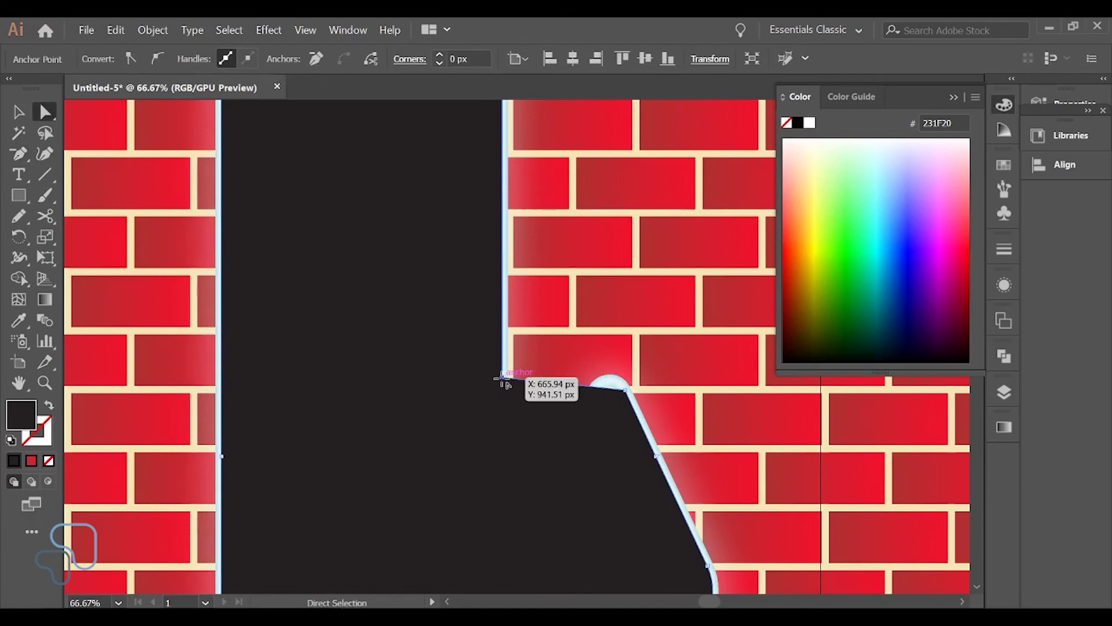
# - Round both corners where the black shape's stem meets the arrowhead to about 80 px
pyautogui.keyDown('shift'); pyautogui.click(626, 390); pyautogui.keyUp('shift')
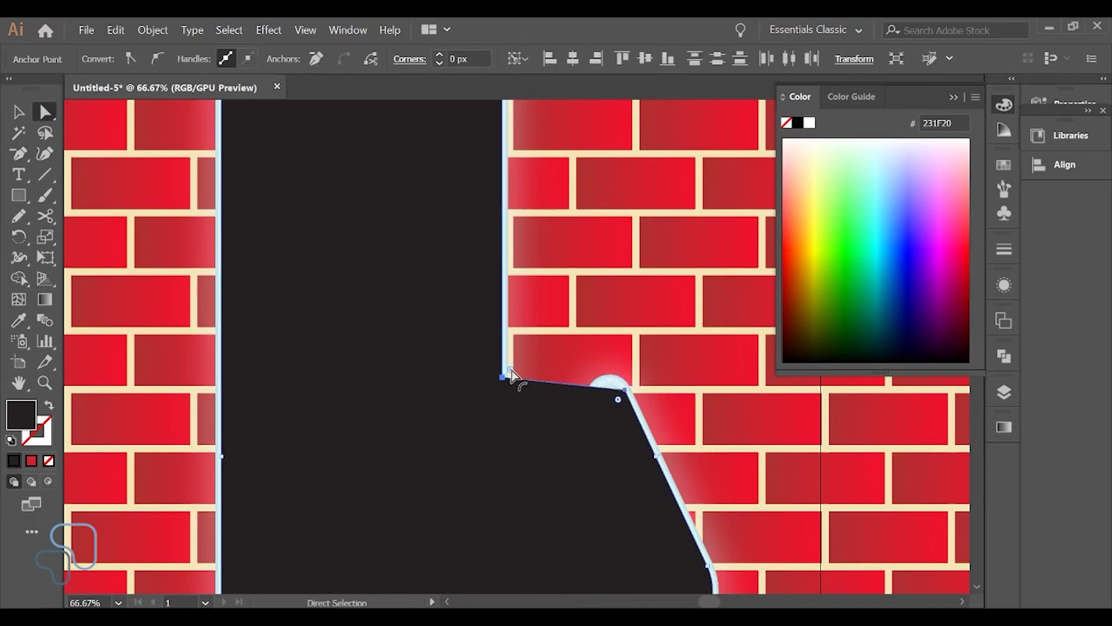
pyautogui.moveTo(510, 373); pyautogui.dragTo(554, 300)
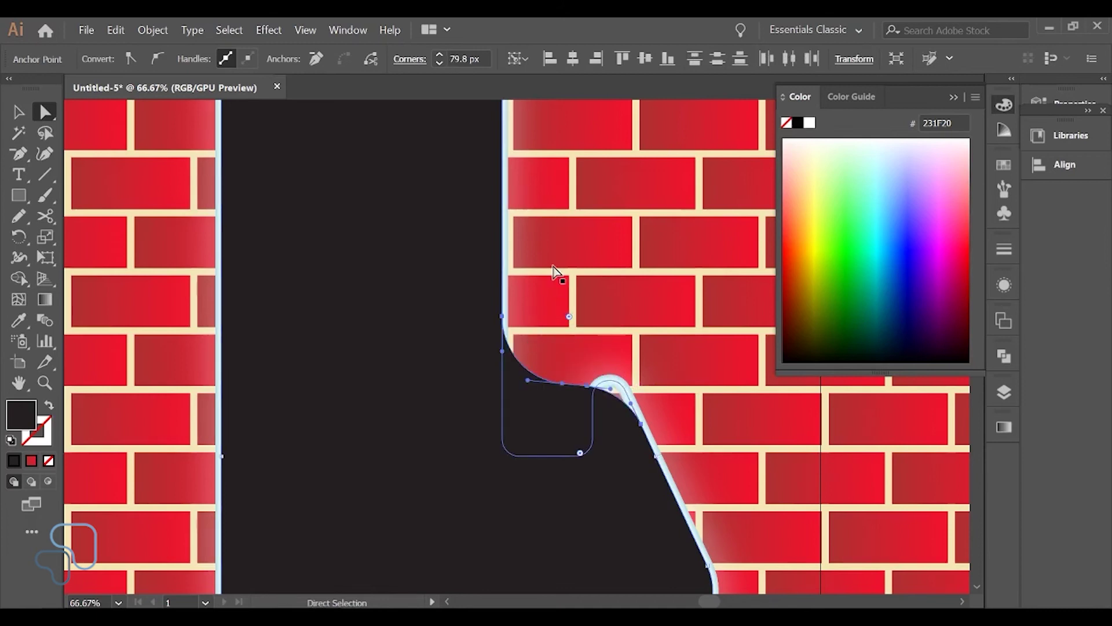
pyautogui.hotkey('ctrl', '-')
pyautogui.hotkey('ctrl', '-')
pyautogui.hotkey('ctrl', '-')
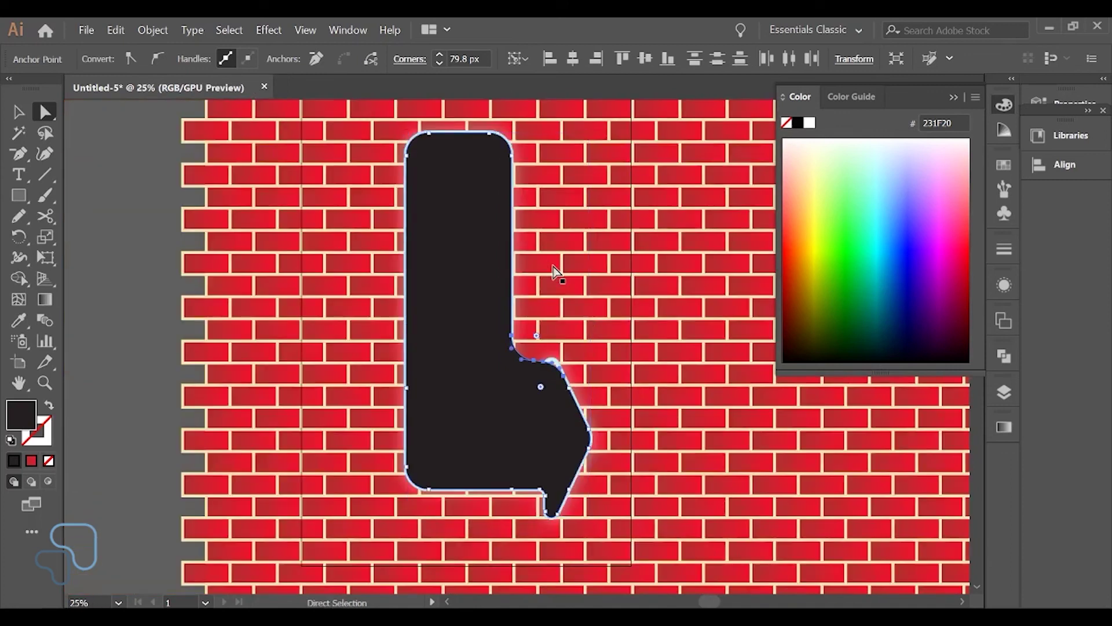
# - Offset the black arrow shape's path by 10 px with Miter joins and a miter limit of 4
pyautogui.press('v')
pyautogui.click(153, 30)
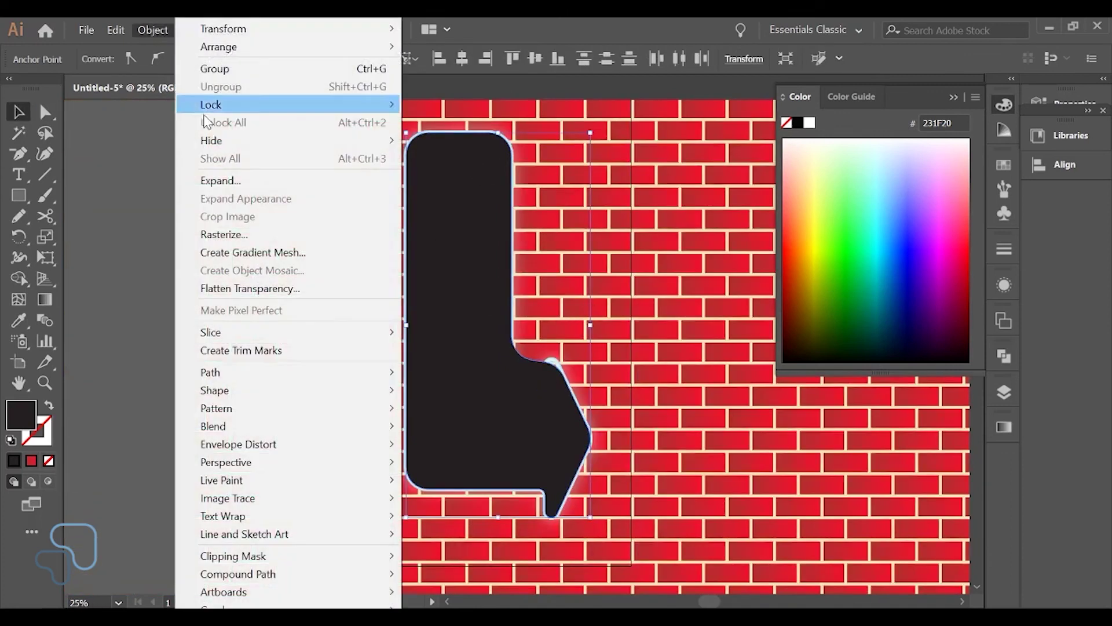
pyautogui.moveTo(268, 377)
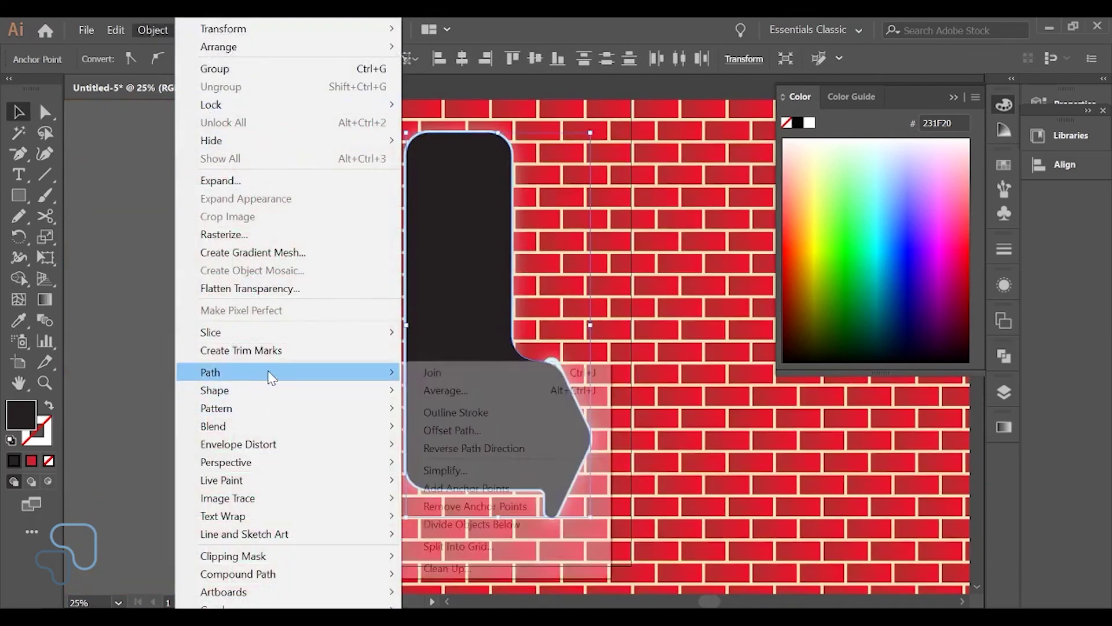
pyautogui.click(442, 432)
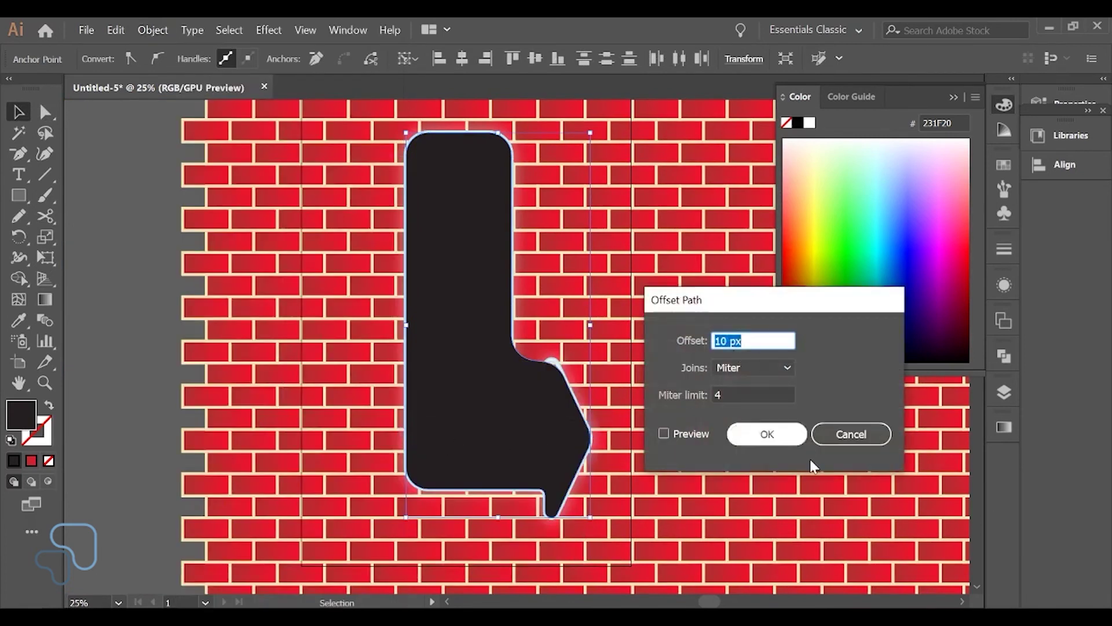
pyautogui.click(765, 435)
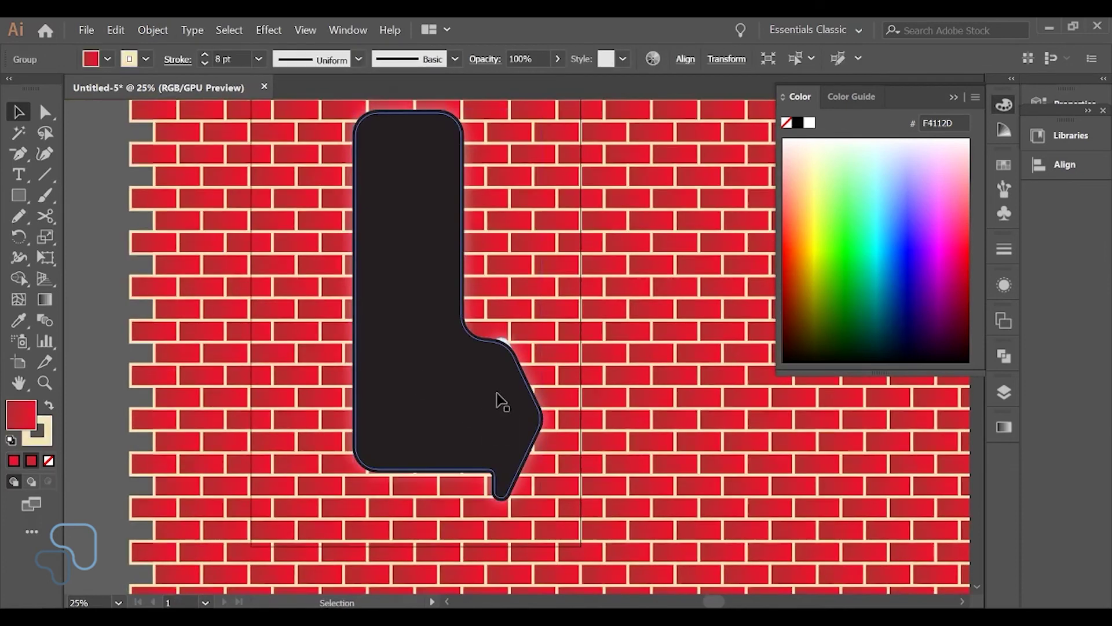
# - Offset the path of the black shape produced by the 10 px offset outward by 70 px with Miter joins
pyautogui.click(496, 394)
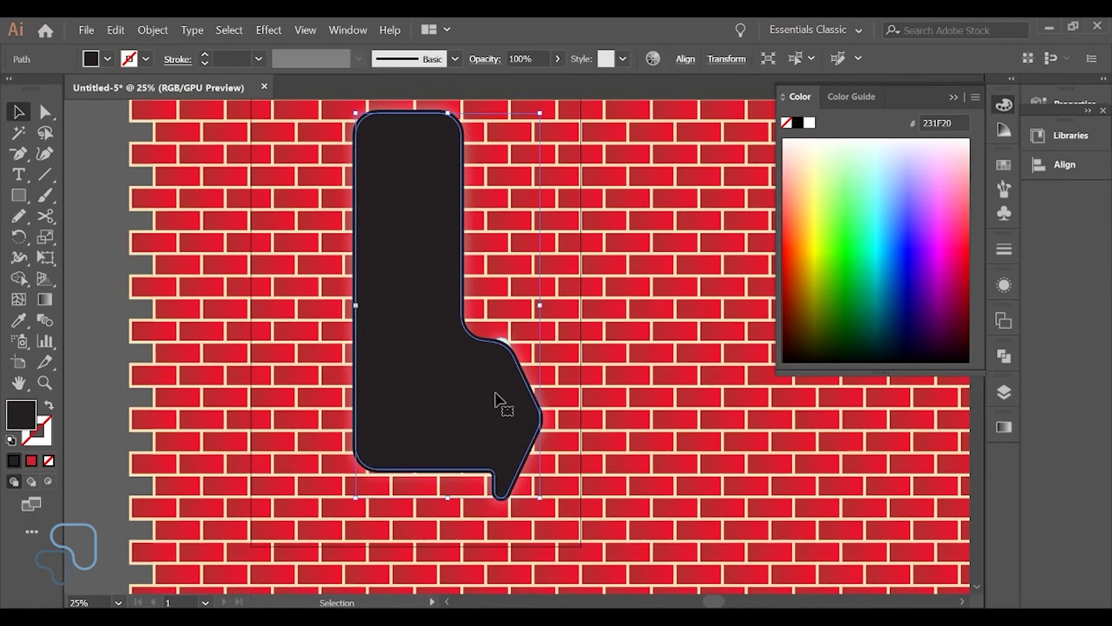
pyautogui.hotkey('ctrl', '=')
pyautogui.hotkey('ctrl', '=')
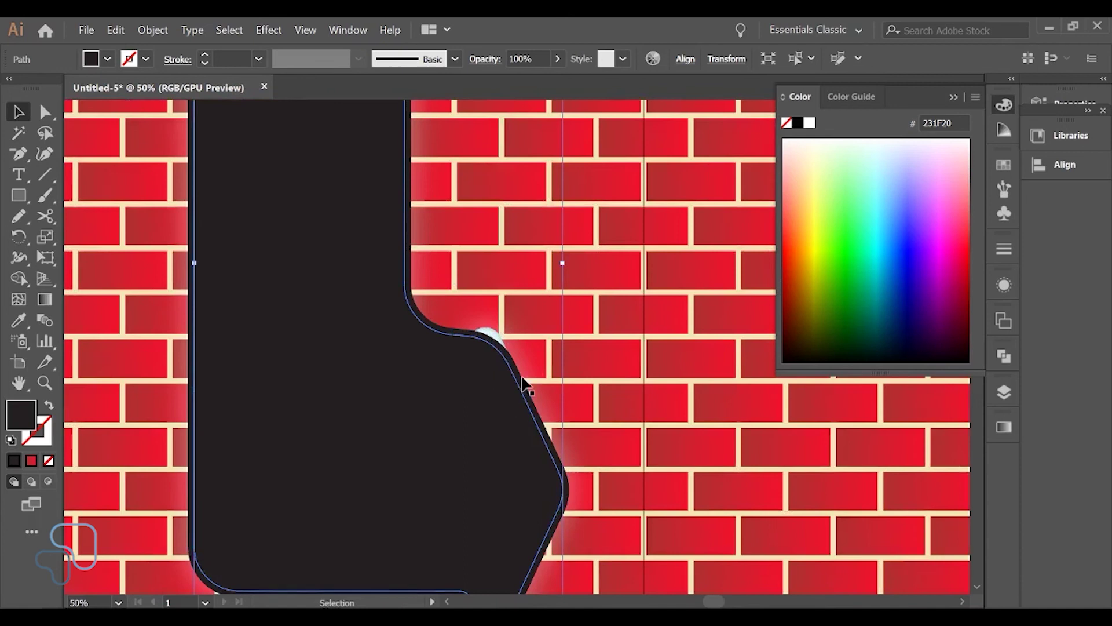
pyautogui.scroll(1, 420, 383)
pyautogui.hotkey('ctrl', 'shift', 'a')
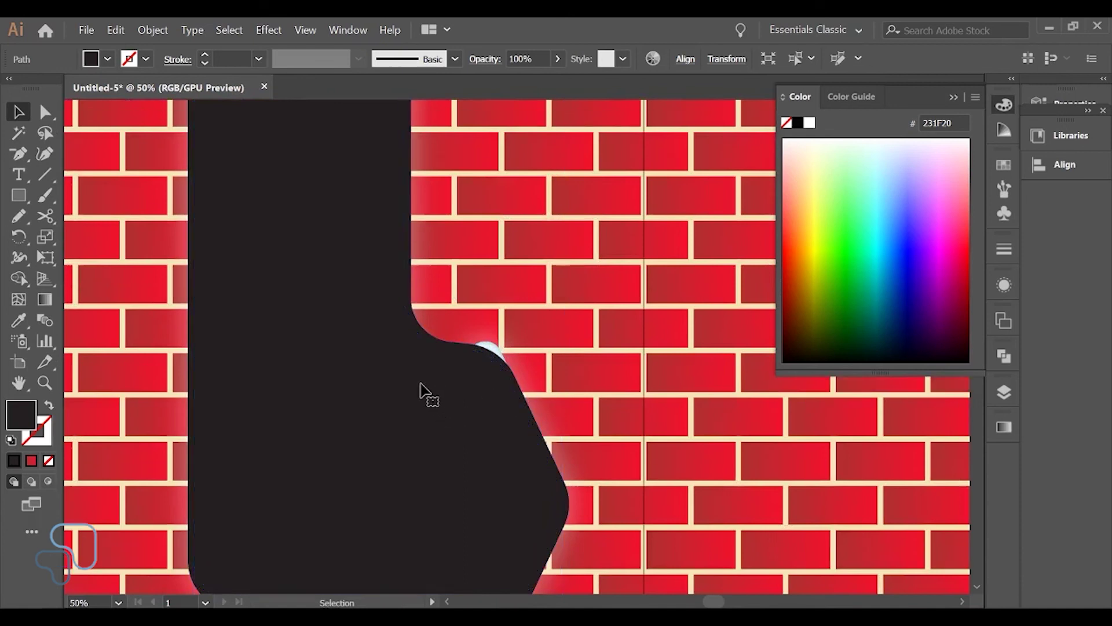
pyautogui.click(448, 351)
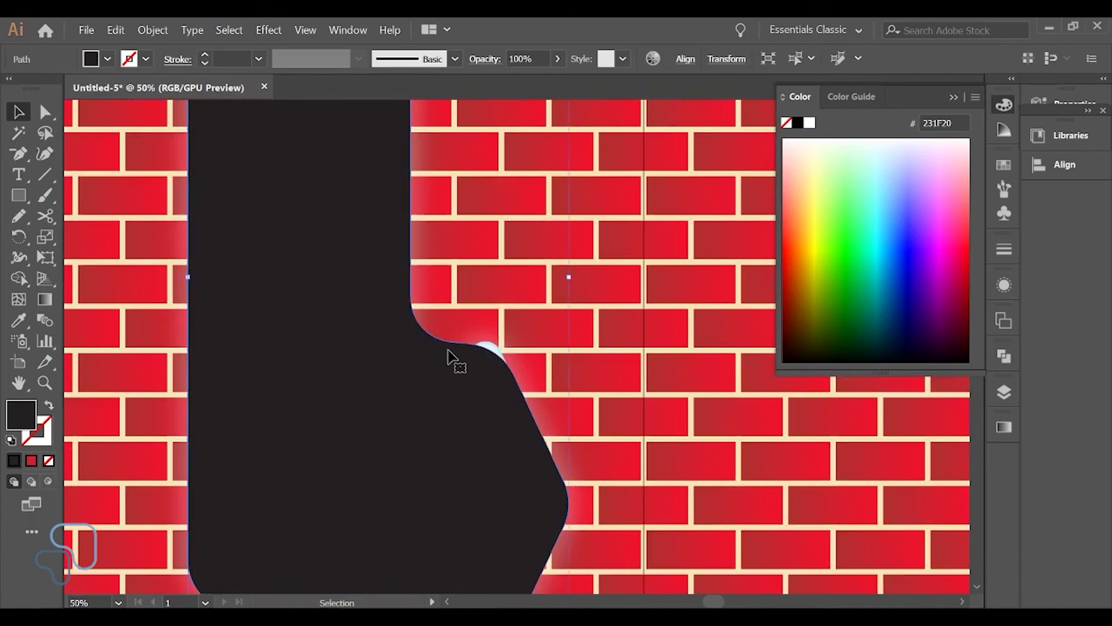
pyautogui.hotkey('ctrl', '-')
pyautogui.moveTo(485, 293); pyautogui.dragTo(497, 377)
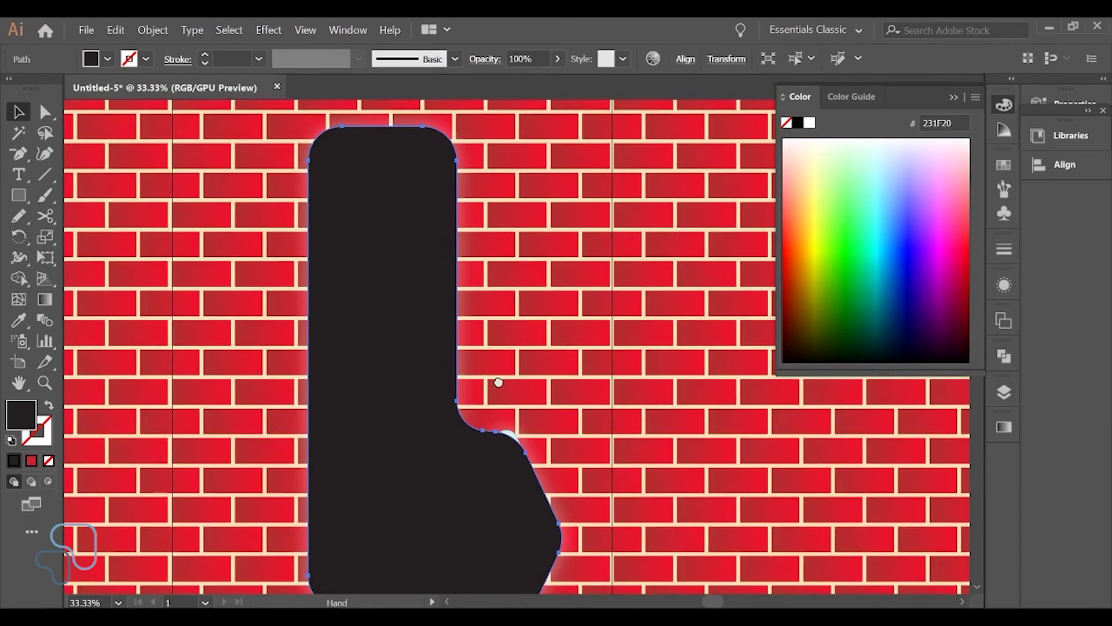
pyautogui.click(158, 30)
pyautogui.moveTo(287, 374)
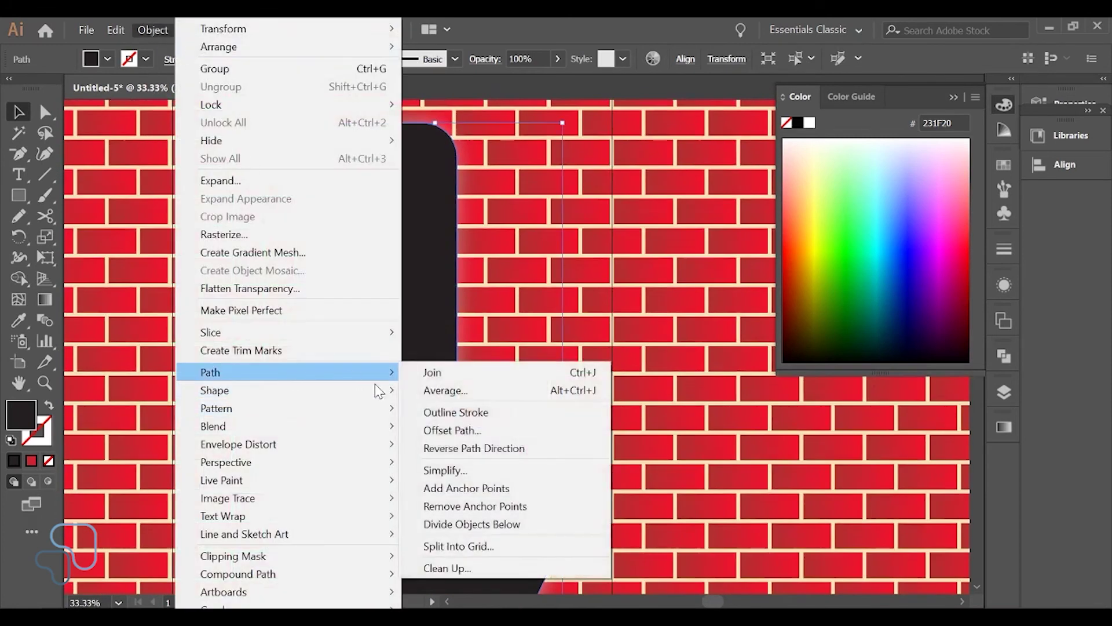
pyautogui.click(453, 430)
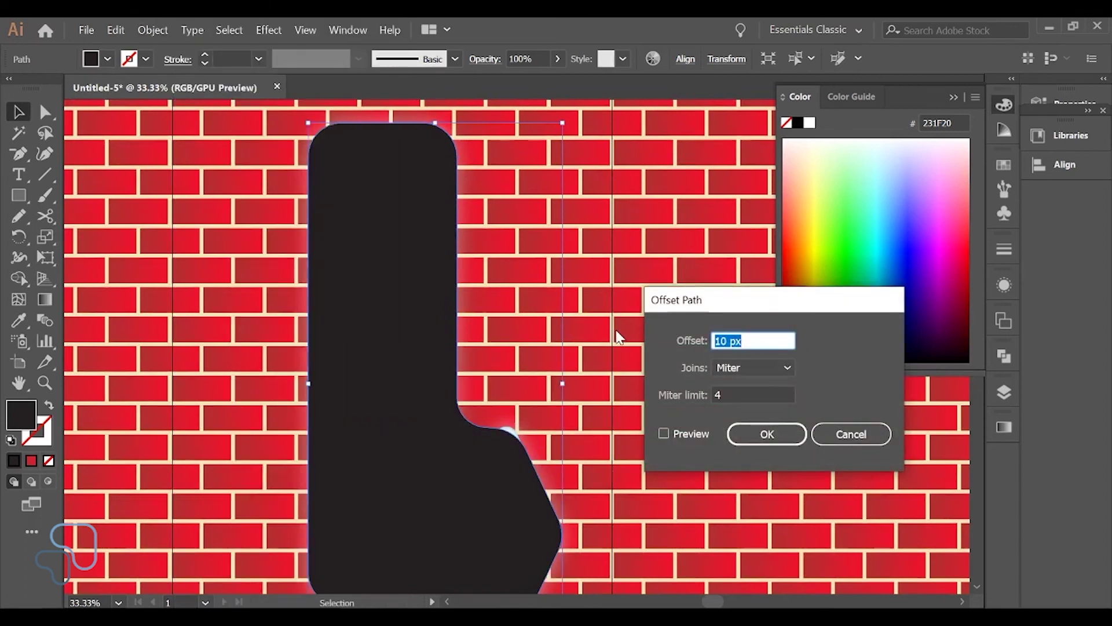
pyautogui.write('70')
pyautogui.press('Return')
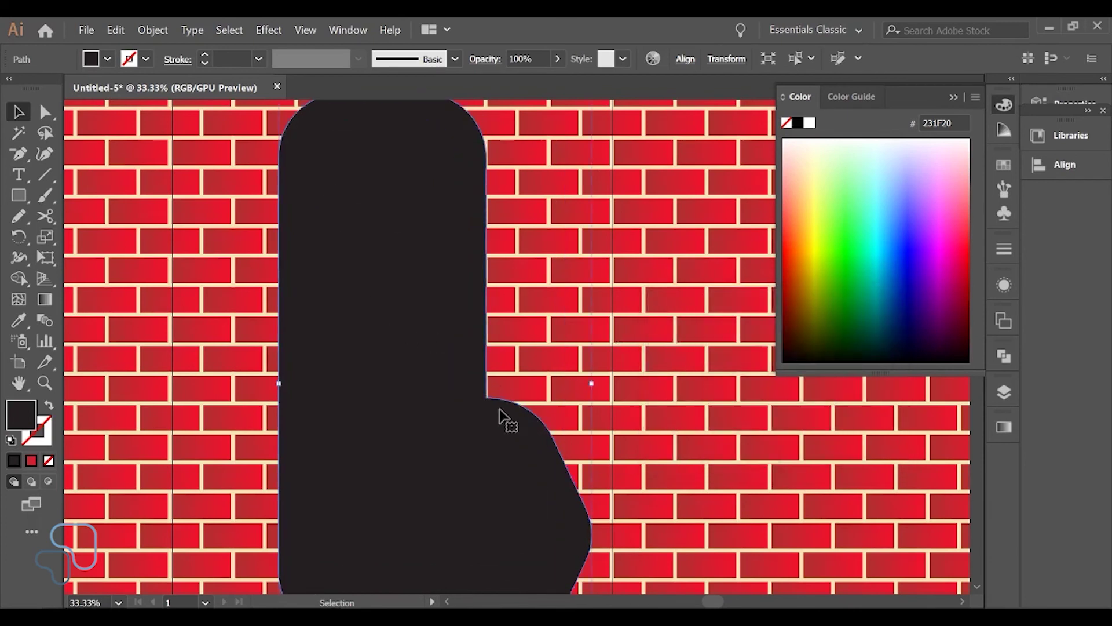
# - Round the inner corner where the 70 px offset shape's stem meets the arrowhead to about 31 px
pyautogui.press('a')
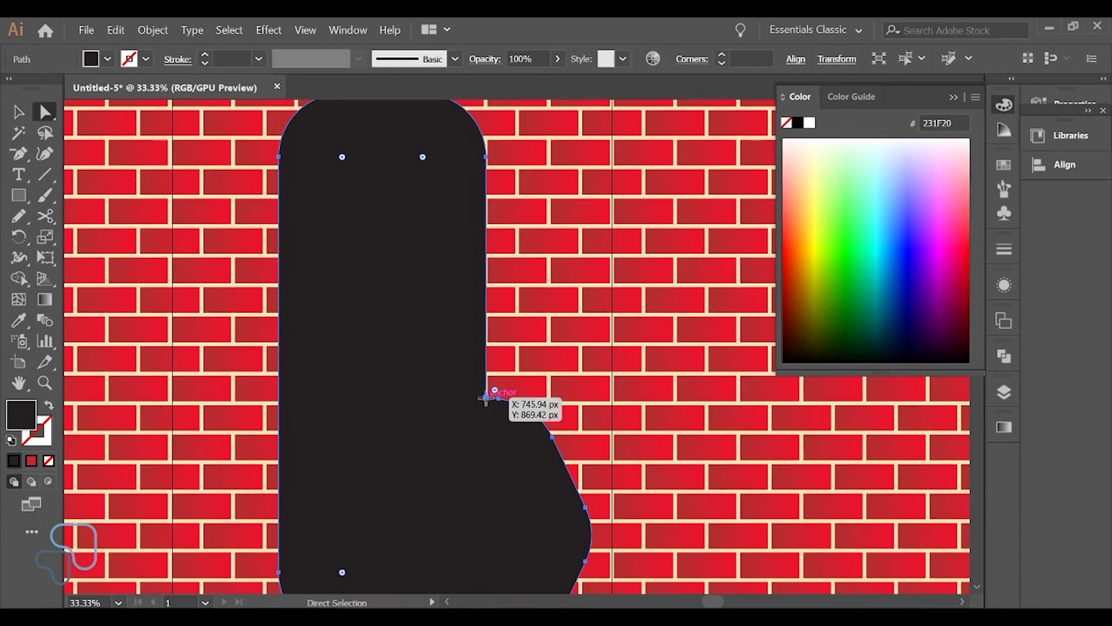
pyautogui.click(487, 398)
pyautogui.moveTo(497, 388); pyautogui.dragTo(518, 408)
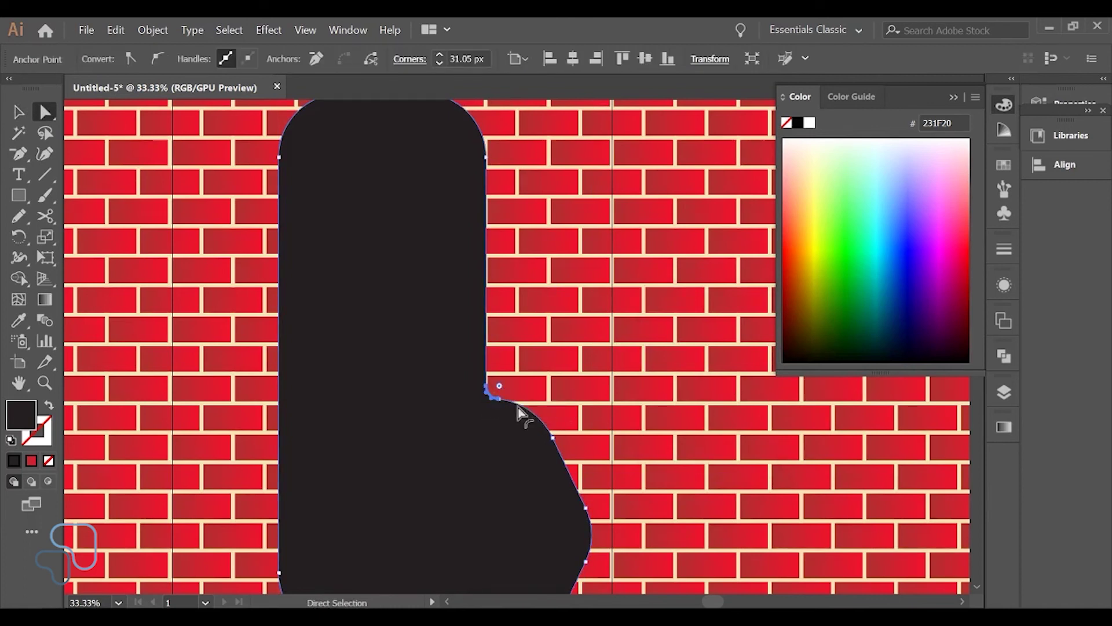
pyautogui.press('v')
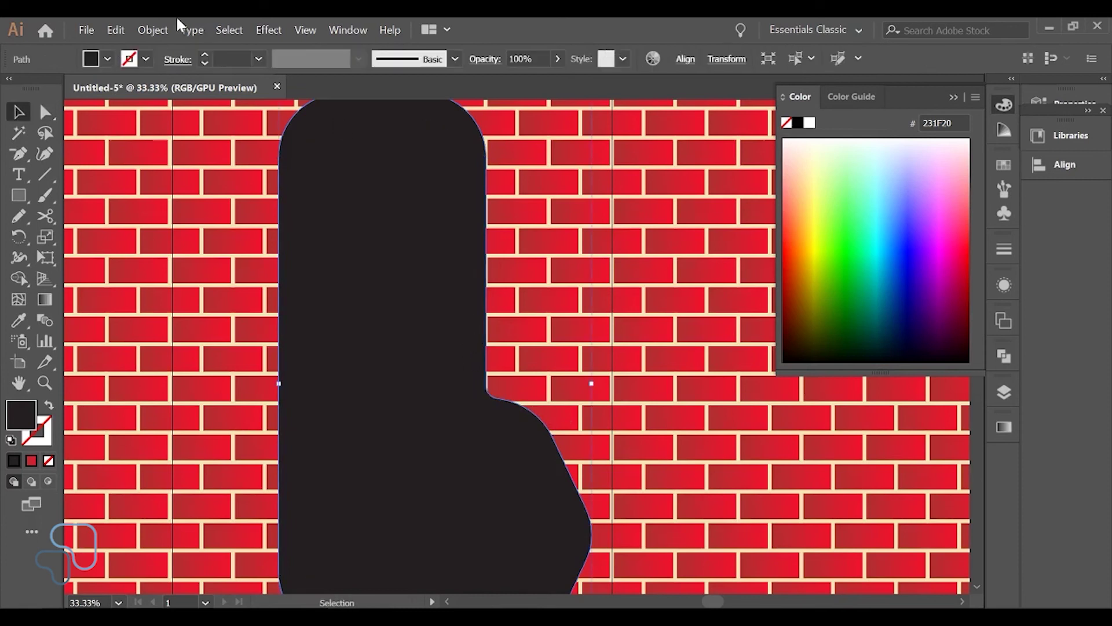
# - Offset the largest black shape's path outward by 200 px with Miter joins
pyautogui.click(152, 31)
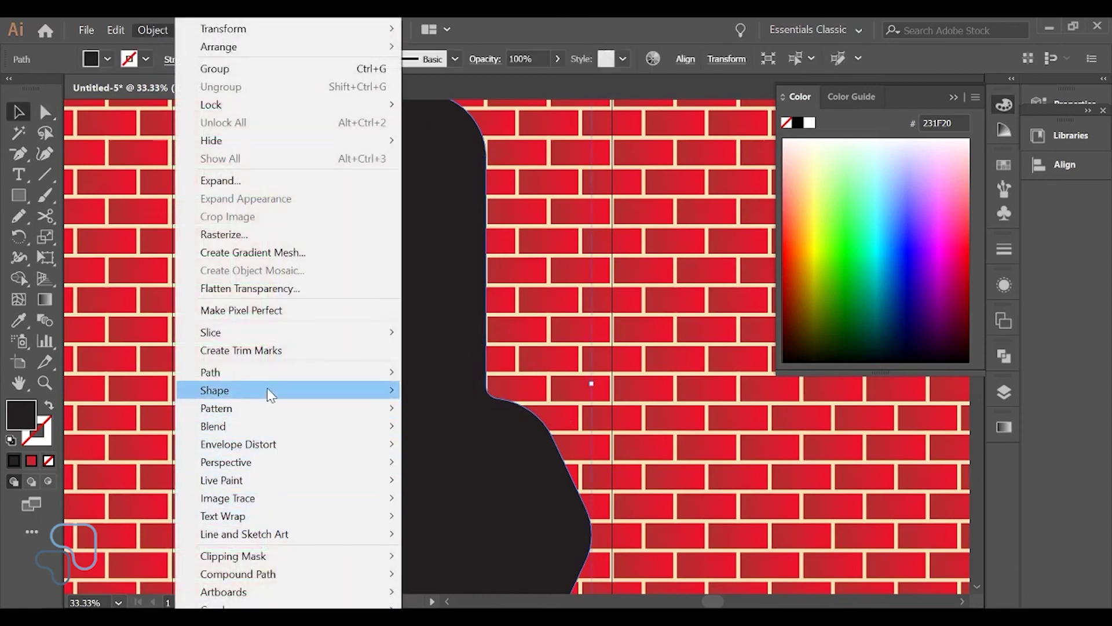
pyautogui.moveTo(301, 374)
pyautogui.click(521, 429)
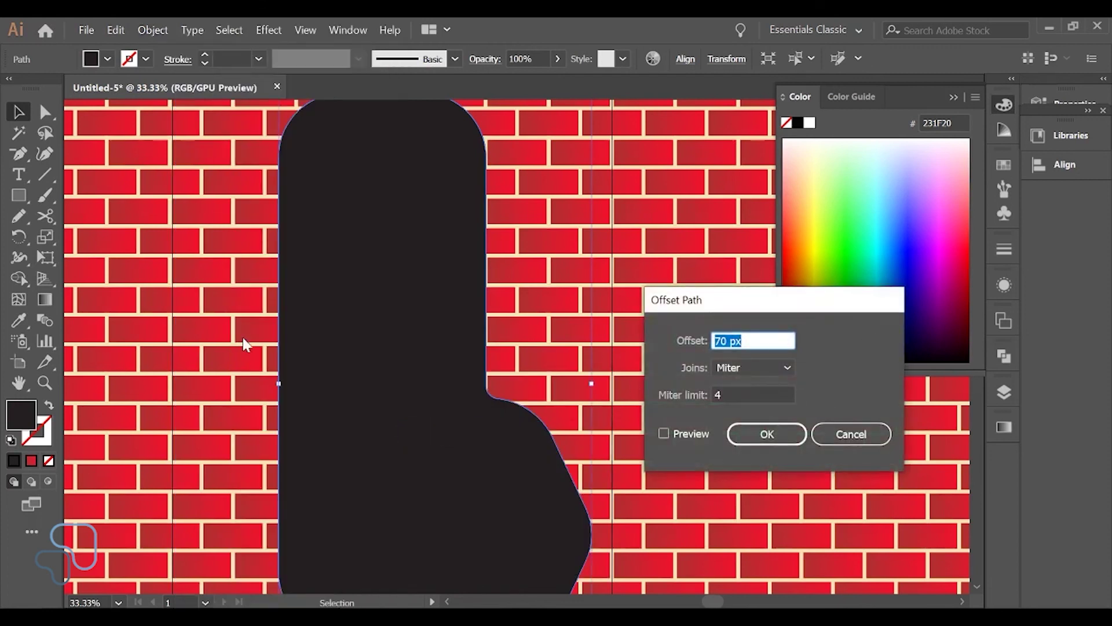
pyautogui.write('200')
pyautogui.press('Return')
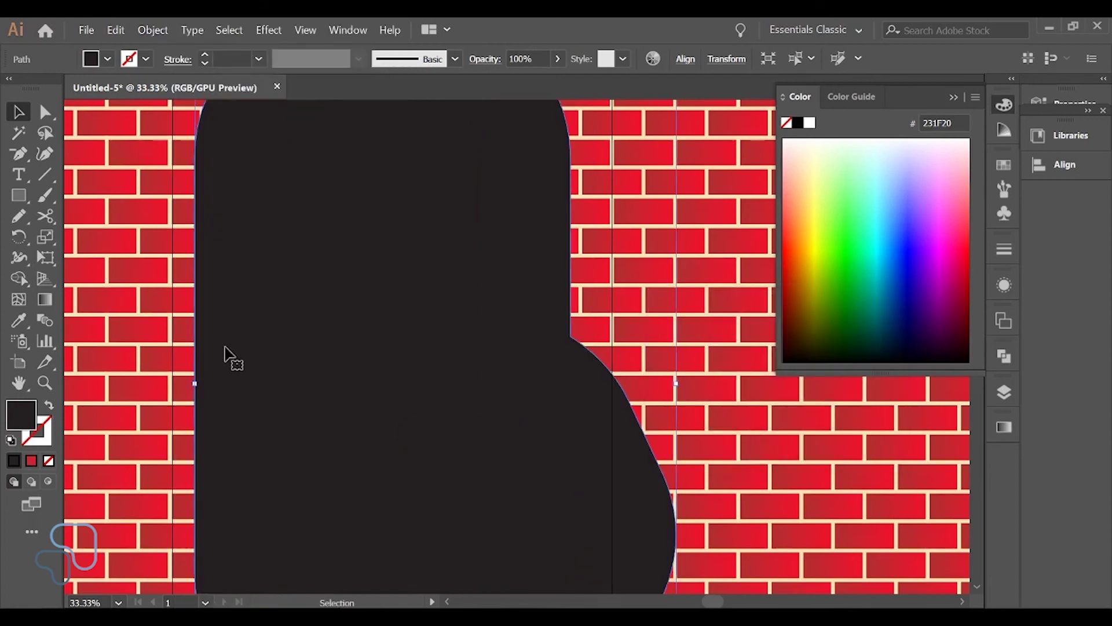
# - Slightly round the inner corner between stem and arrowhead on the 200 px offset shape
pyautogui.press('a')
pyautogui.click(572, 336)
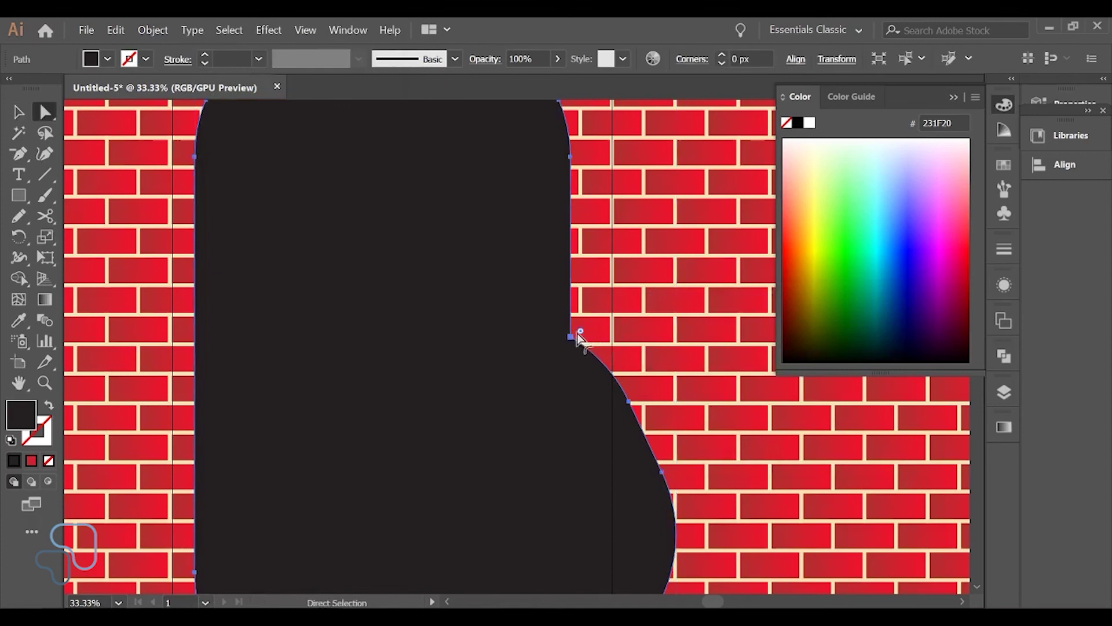
pyautogui.moveTo(581, 335); pyautogui.dragTo(590, 341)
pyautogui.press('v')
# - Offset the largest black shape's path outward with Miter joins, far enough to reach just beyond the brick wall's upper edge
pyautogui.click(151, 30)
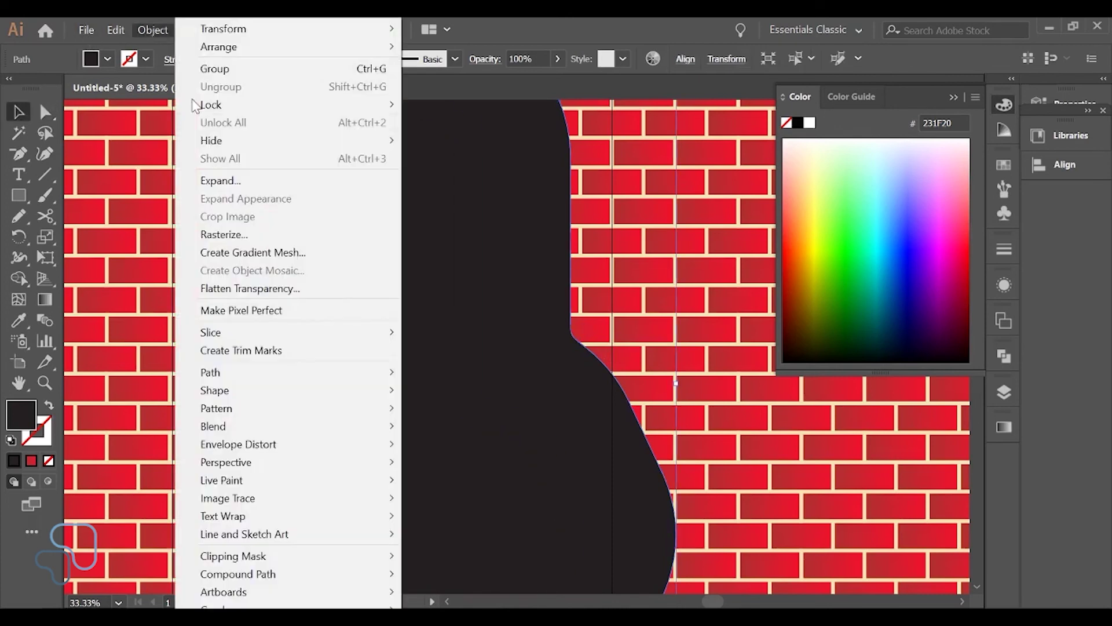
pyautogui.moveTo(283, 370)
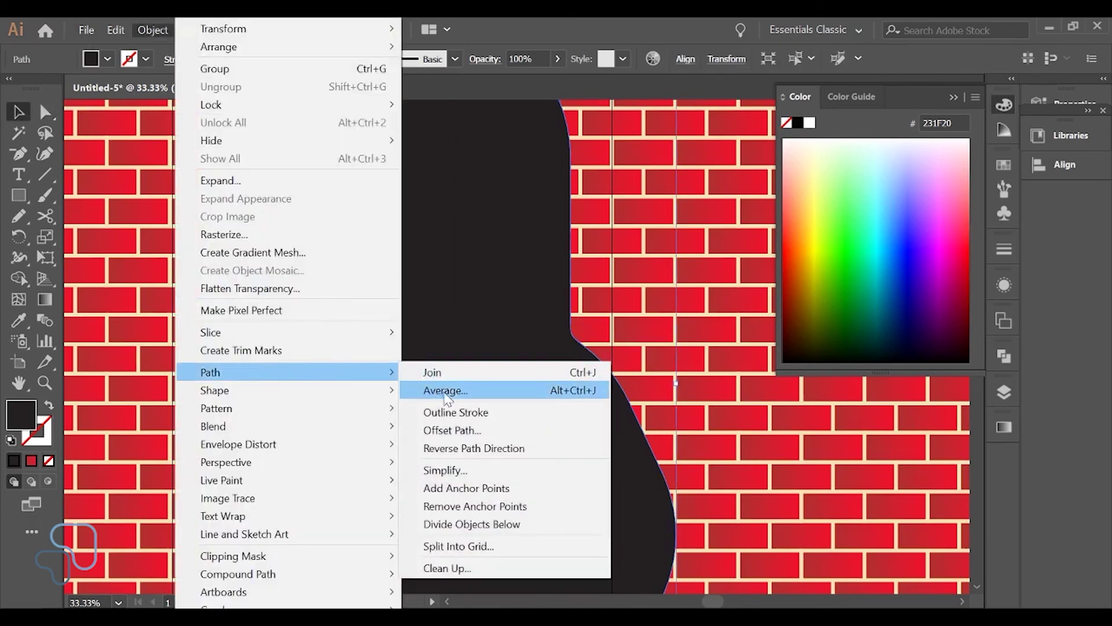
pyautogui.click(462, 432)
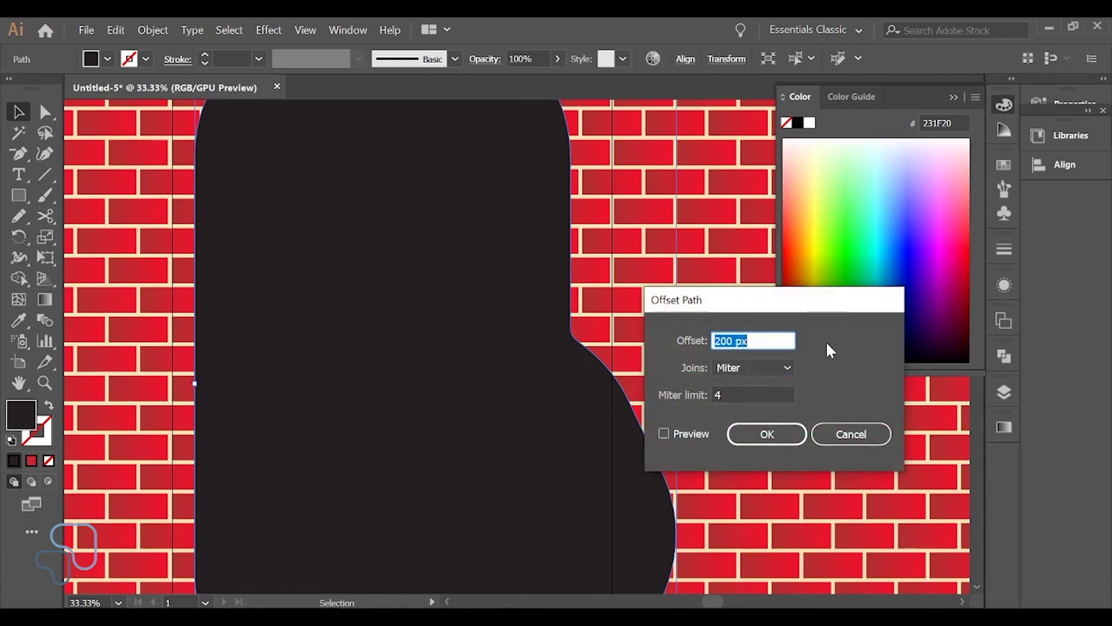
pyautogui.write('600')
pyautogui.press('Return')
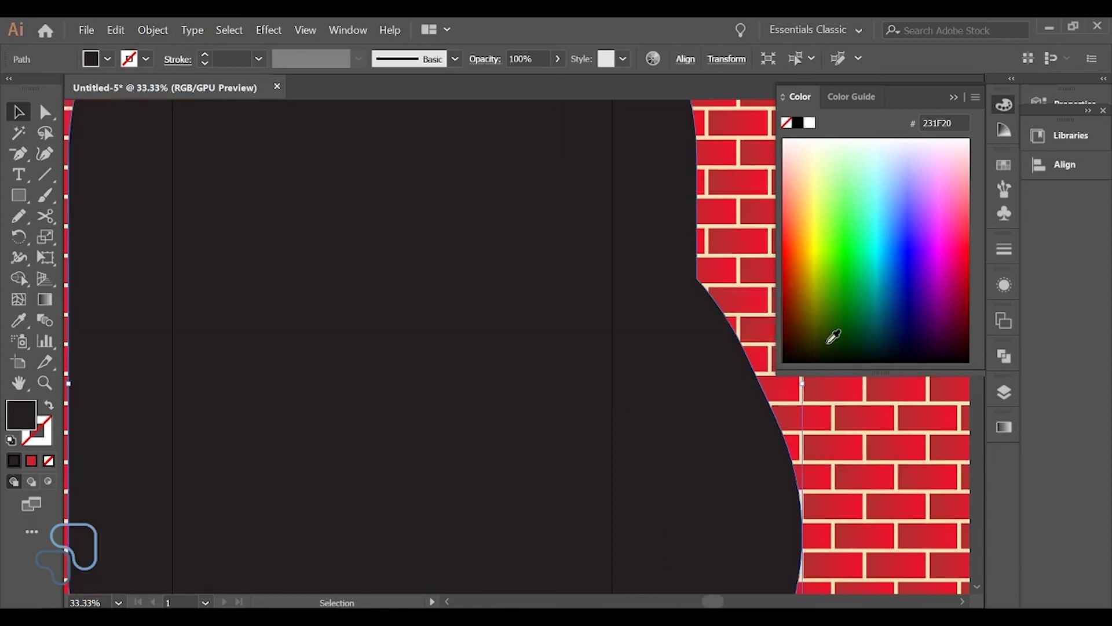
pyautogui.hotkey('ctrl', '-')
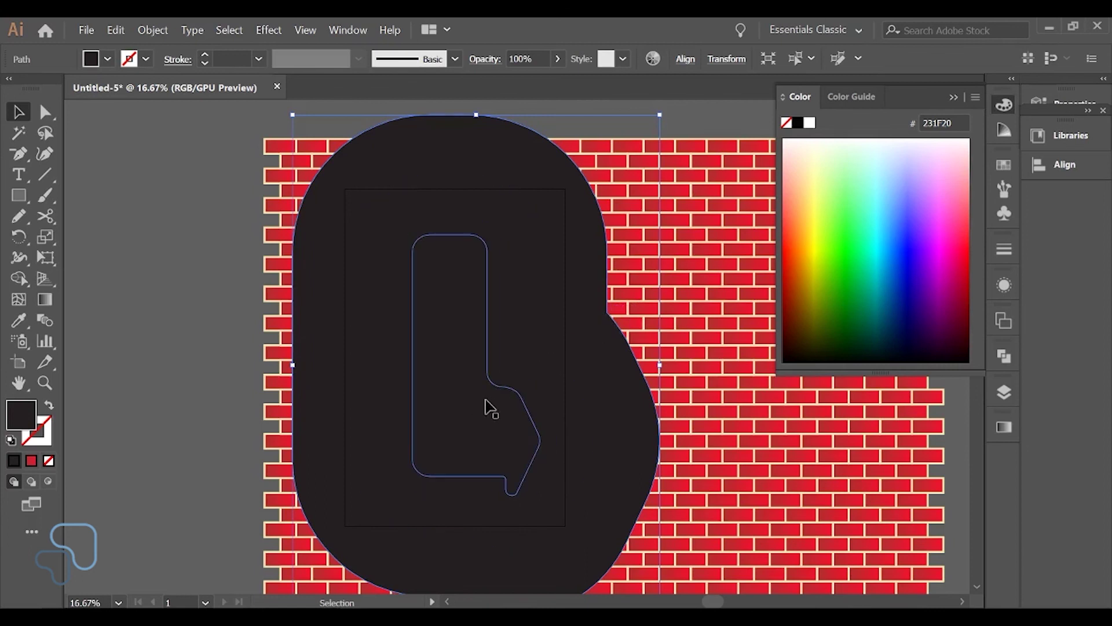
# - Set the opacity of the innermost black arrow shape to 5%
pyautogui.click(489, 409)
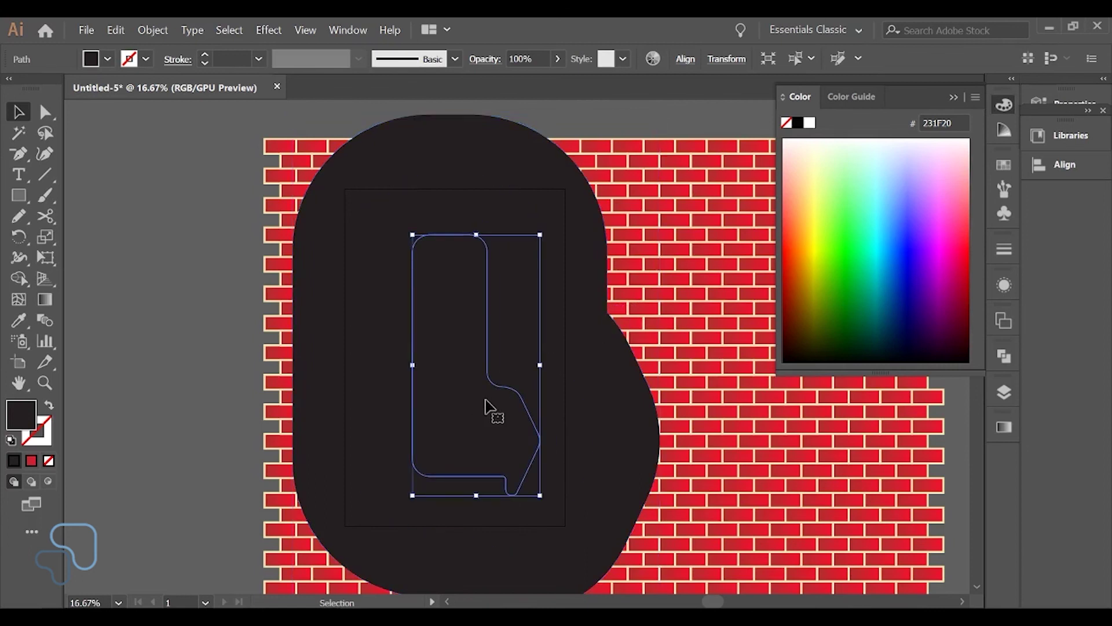
pyautogui.click(548, 55)
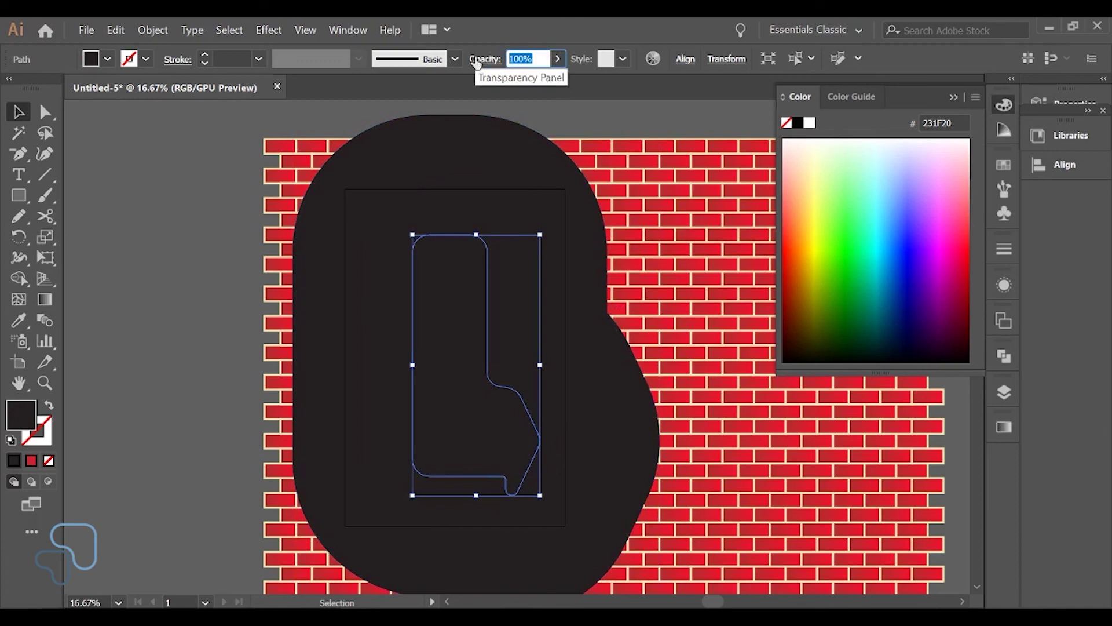
pyautogui.write('5')
pyautogui.press('Return')
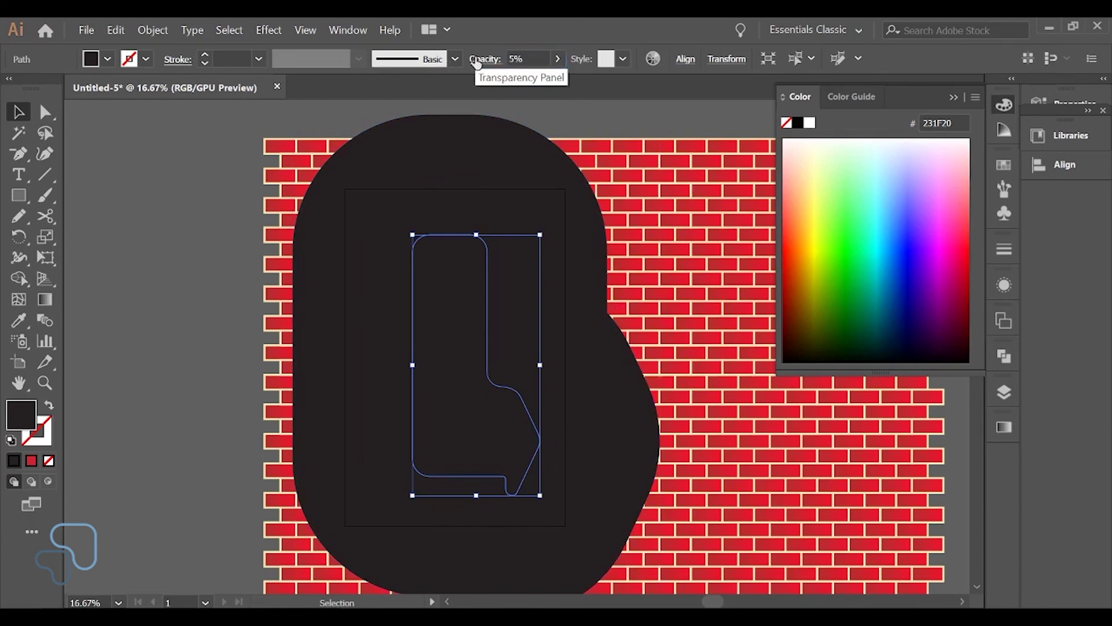
# - Set the opacity of the second-smallest black shape, made with the 70 px offset, to 70%
pyautogui.click(512, 295)
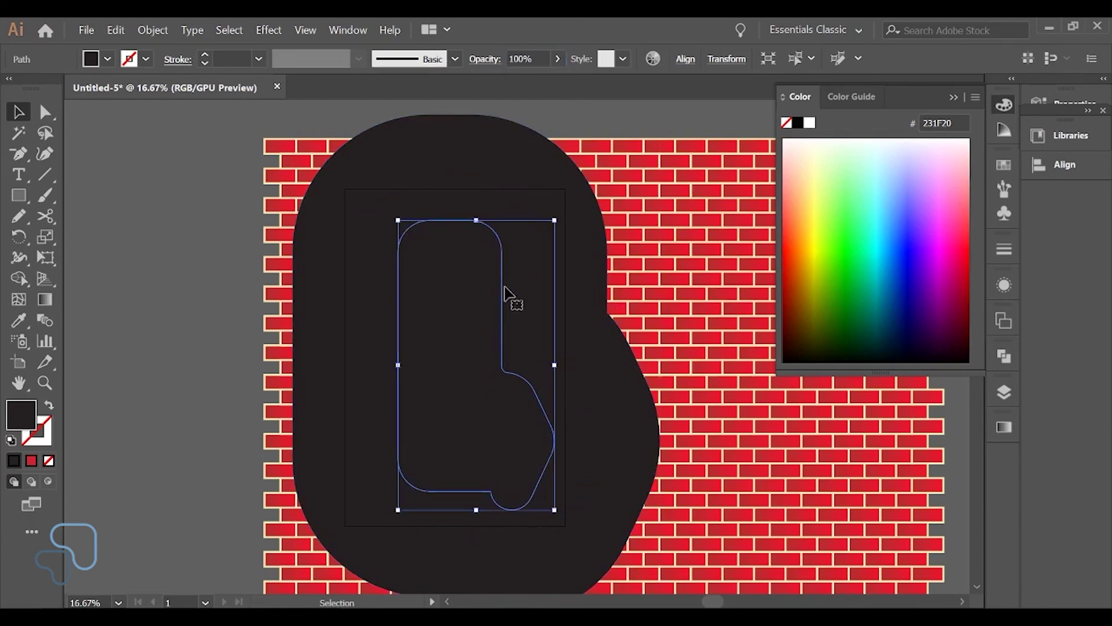
pyautogui.click(530, 59)
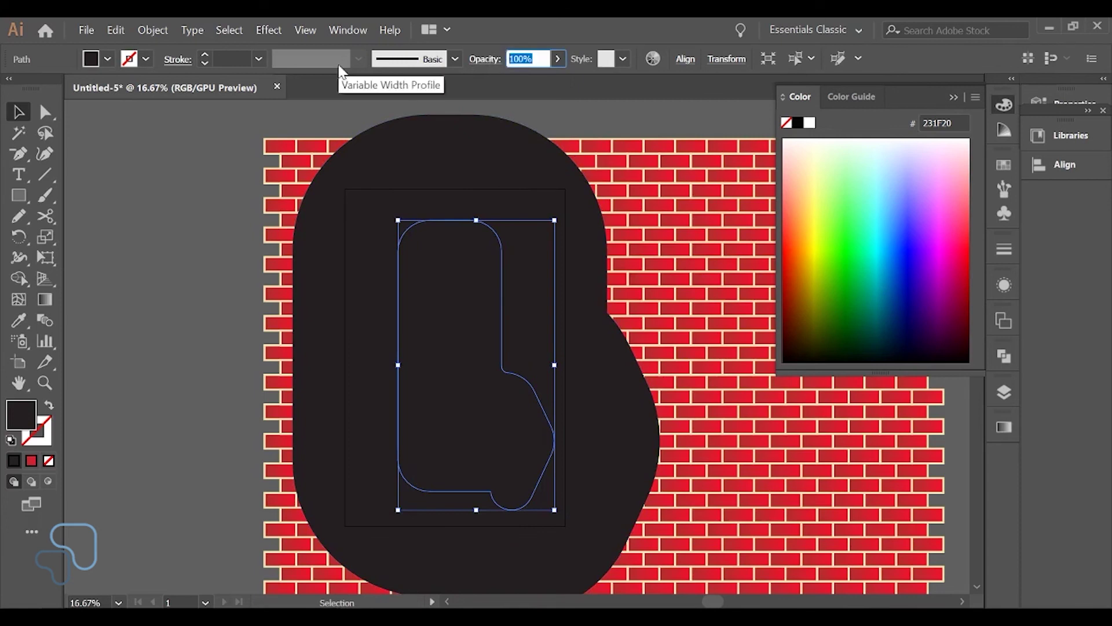
pyautogui.write('70')
pyautogui.press('Return')
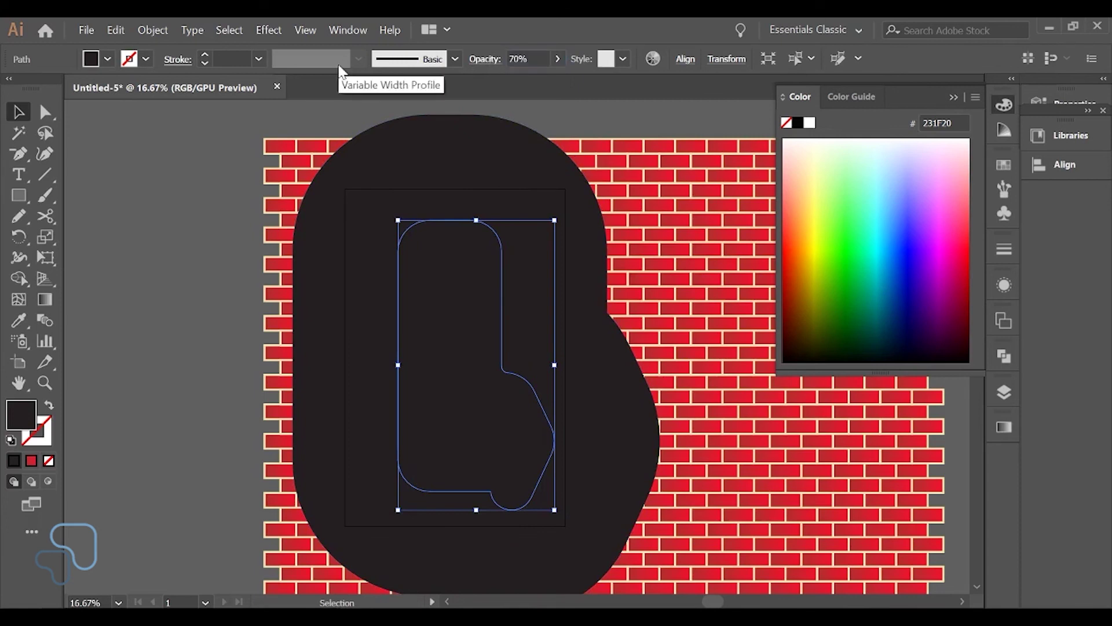
pyautogui.click(517, 274)
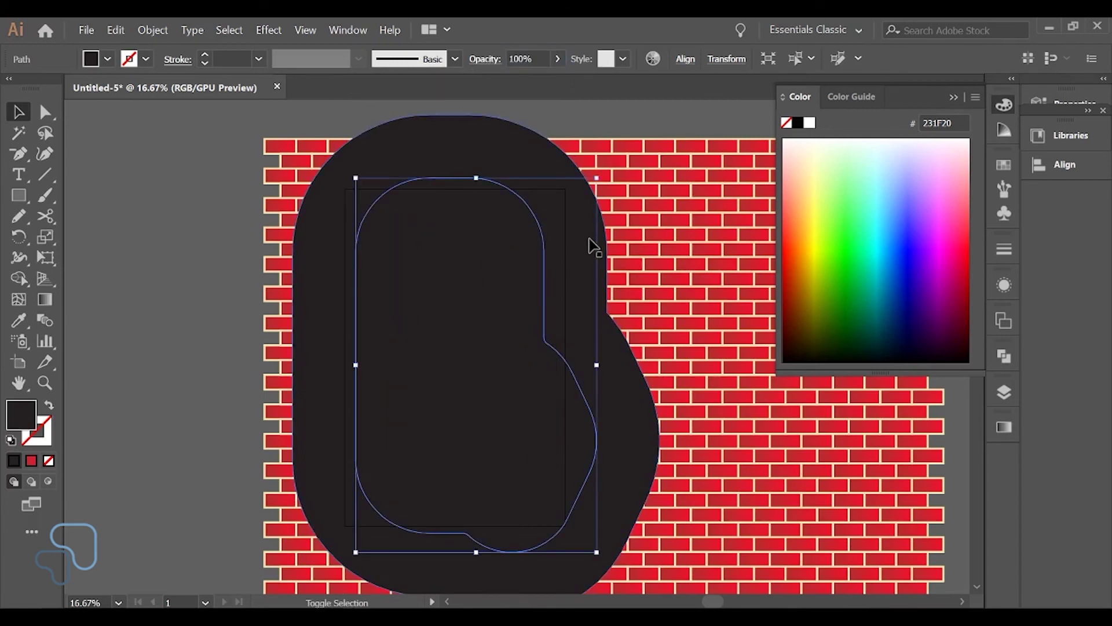
pyautogui.click(564, 234)
pyautogui.click(540, 252)
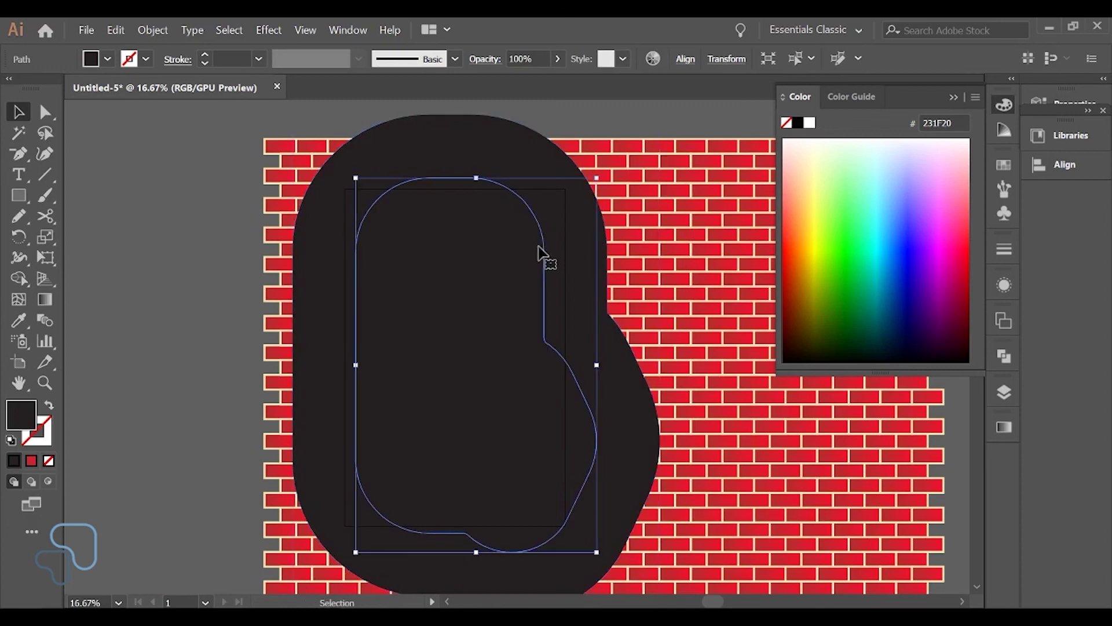
pyautogui.click(602, 235)
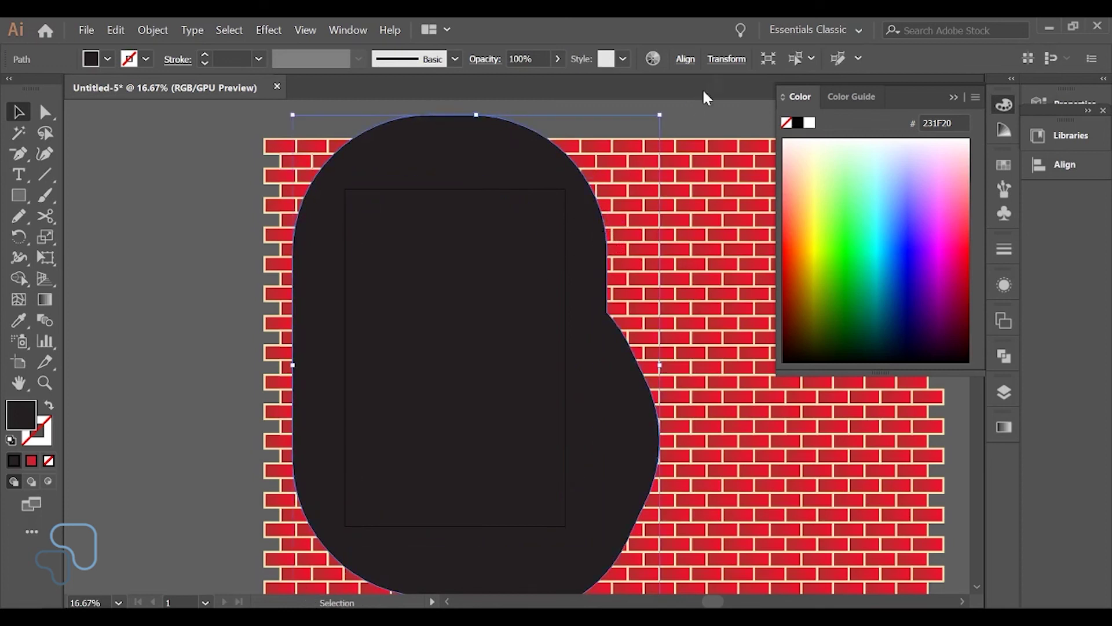
pyautogui.click(696, 127)
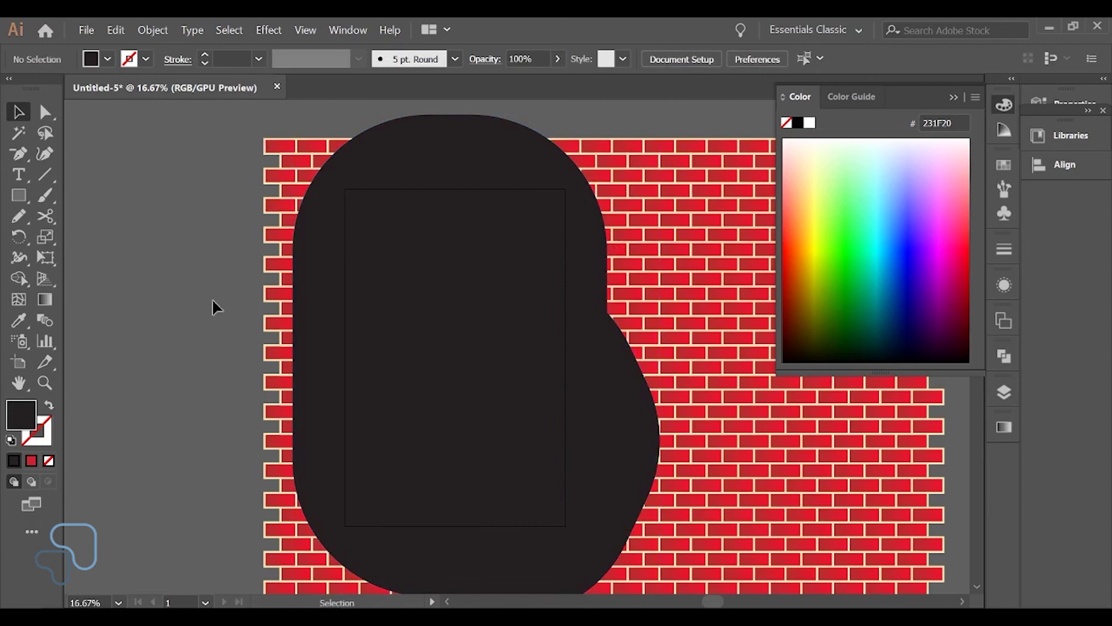
pyautogui.moveTo(213, 300); pyautogui.dragTo(195, 279)
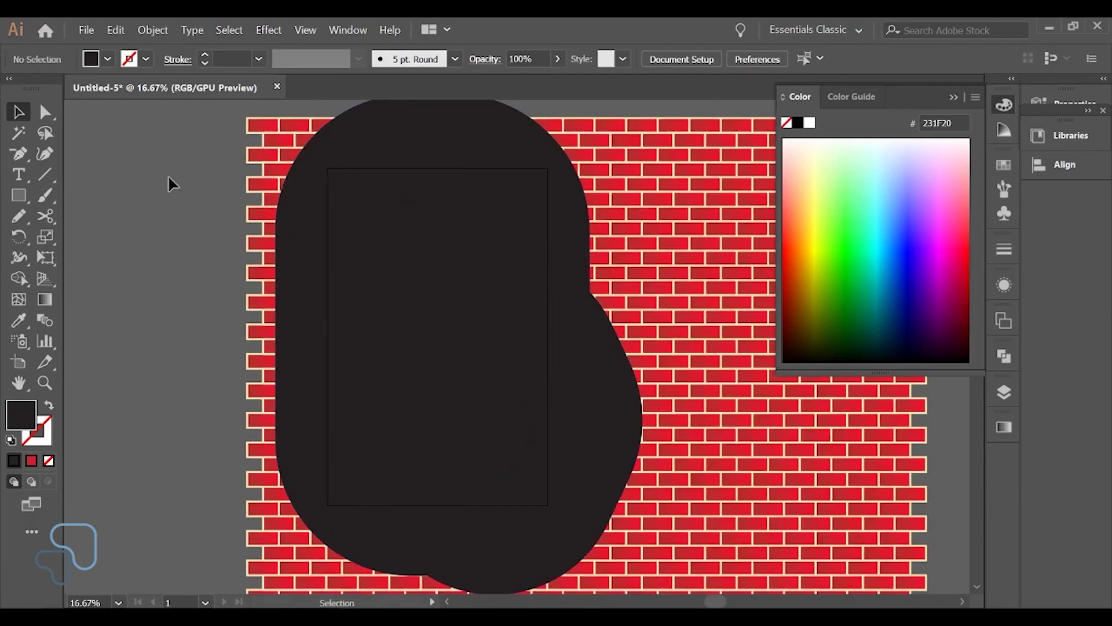
# - Set the blend options to Specified Steps spacing with 150 steps
pyautogui.click(168, 32)
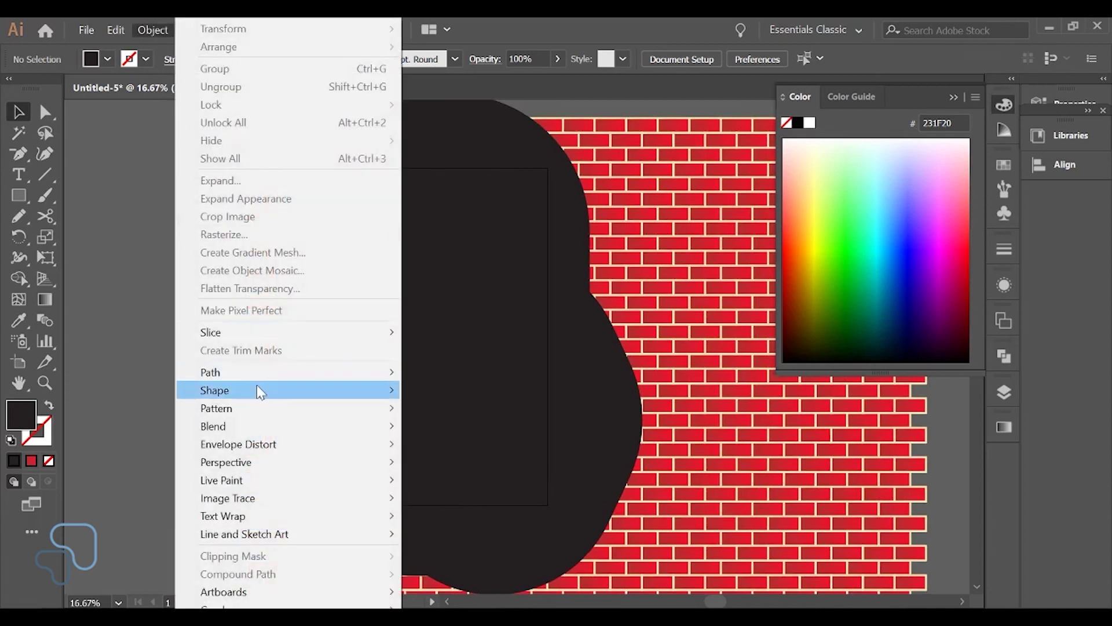
pyautogui.click(460, 466)
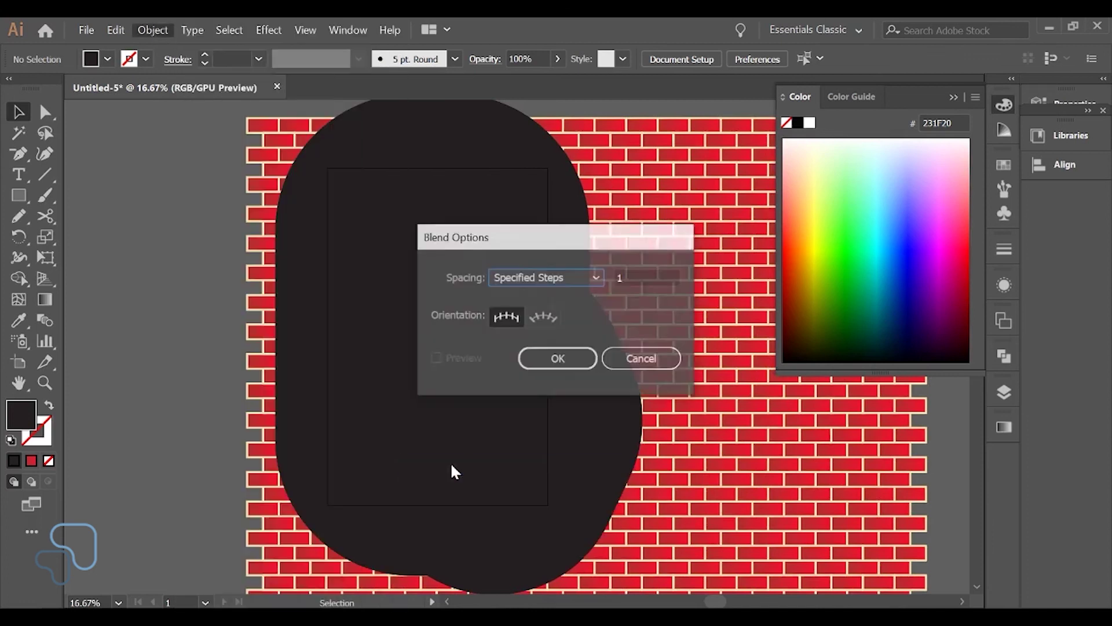
pyautogui.click(652, 275)
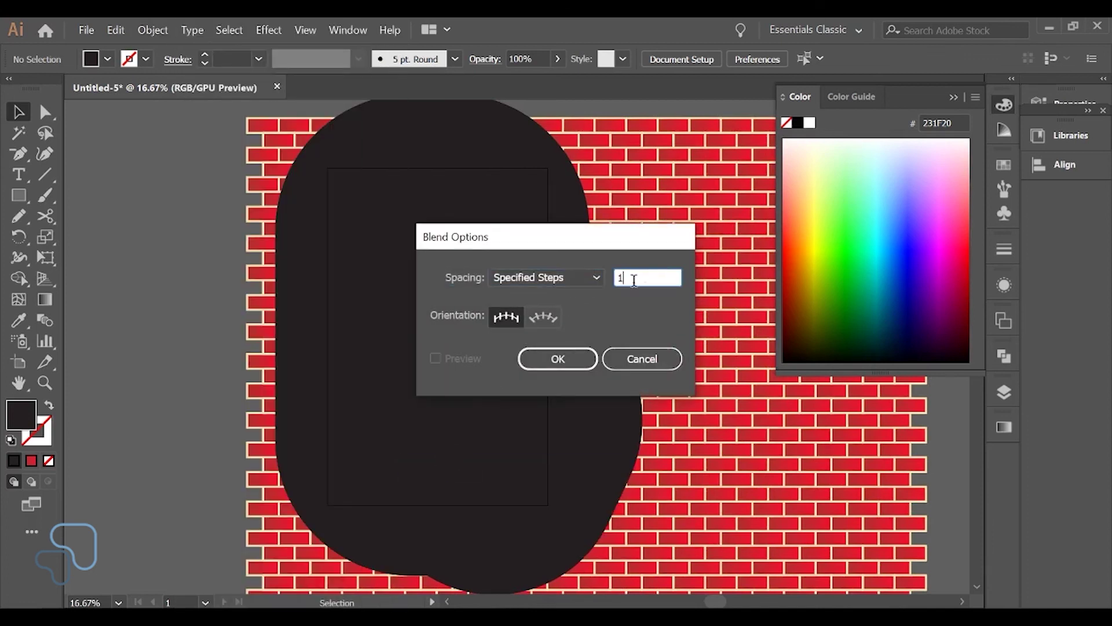
pyautogui.doubleClick(634, 278)
pyautogui.write('150')
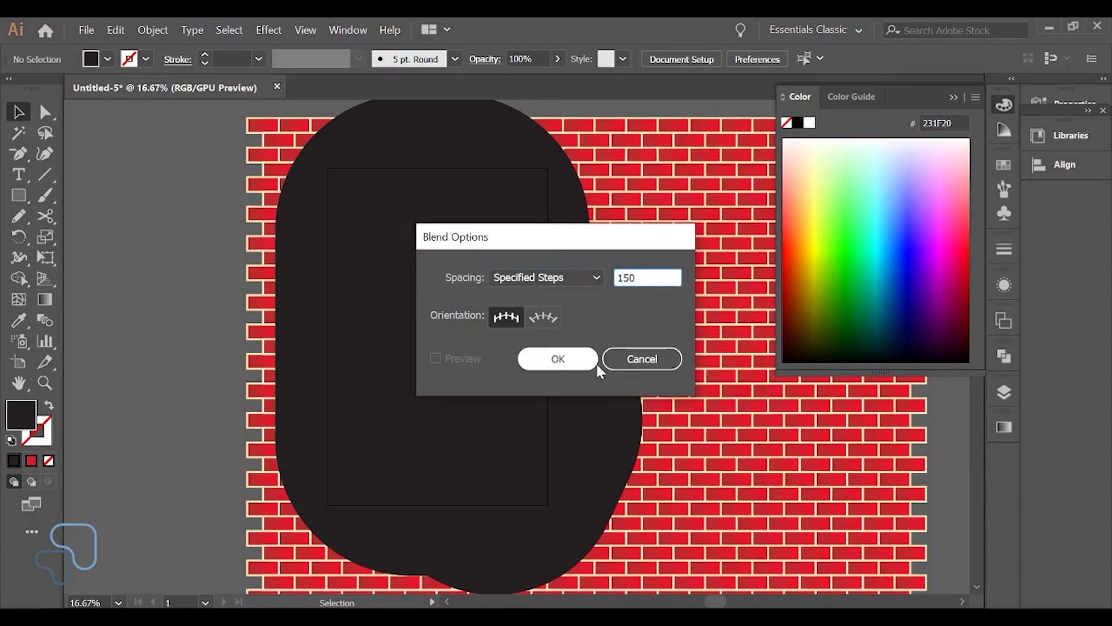
pyautogui.click(557, 359)
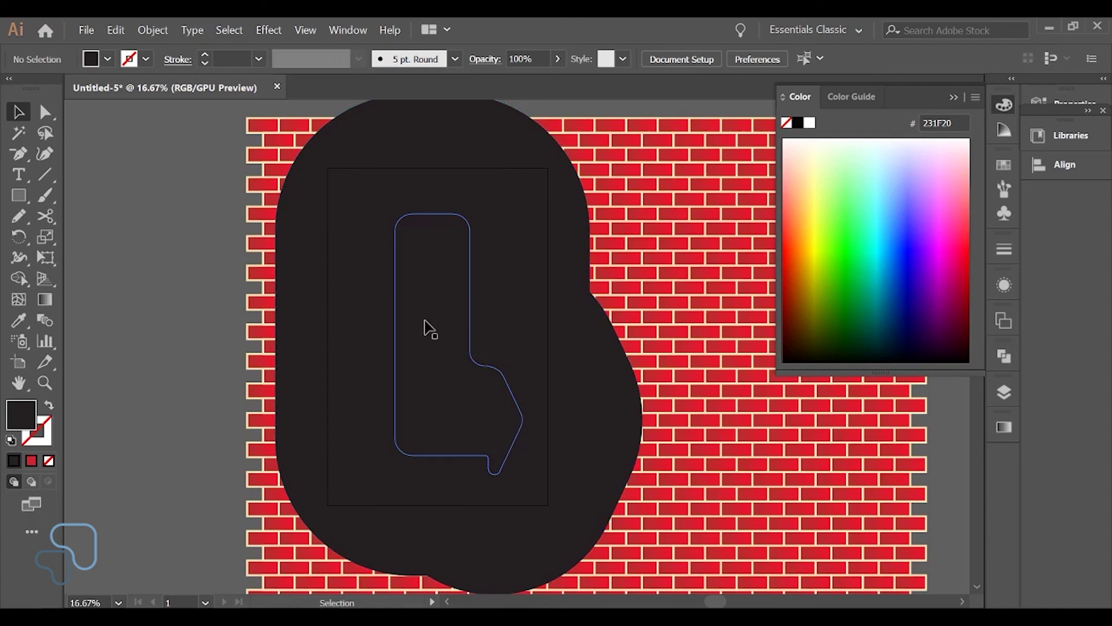
# - Select all four stacked black arrow shapes and make a blend from them
pyautogui.click(427, 328)
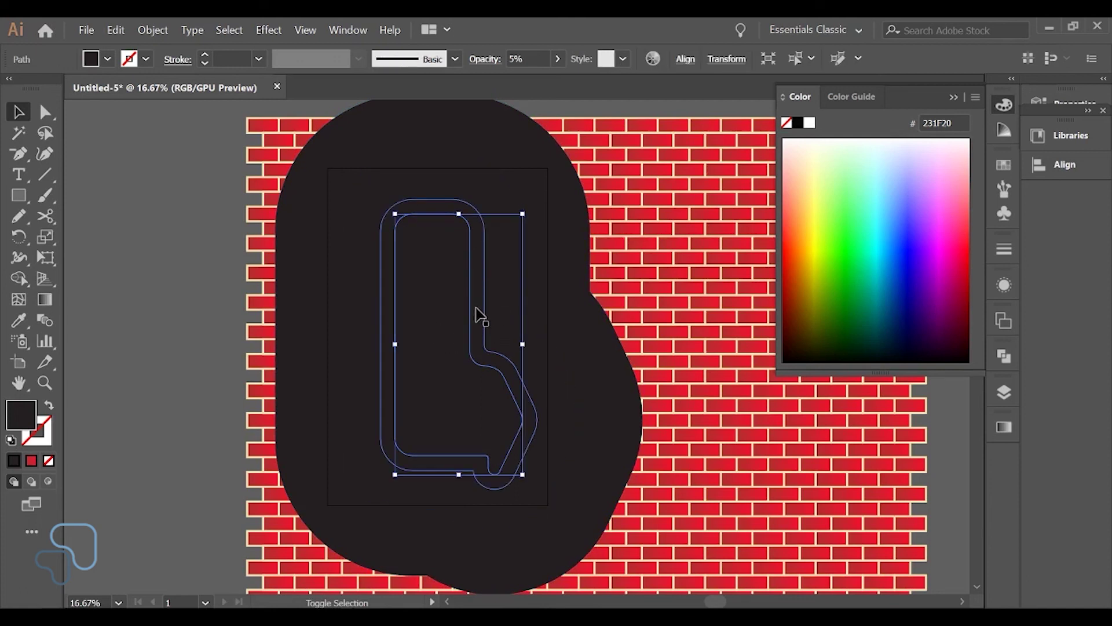
pyautogui.keyDown('shift'); pyautogui.click(484, 316); pyautogui.keyUp('shift')
pyautogui.keyDown('shift'); pyautogui.click(526, 306); pyautogui.keyUp('shift')
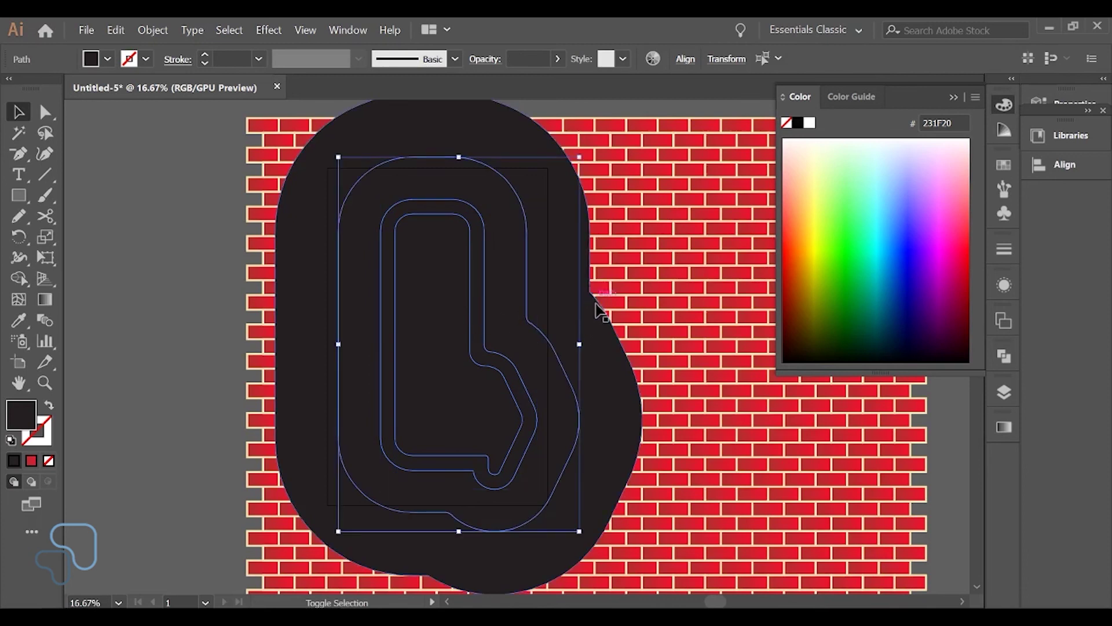
pyautogui.keyDown('shift'); pyautogui.click(600, 311); pyautogui.keyUp('shift')
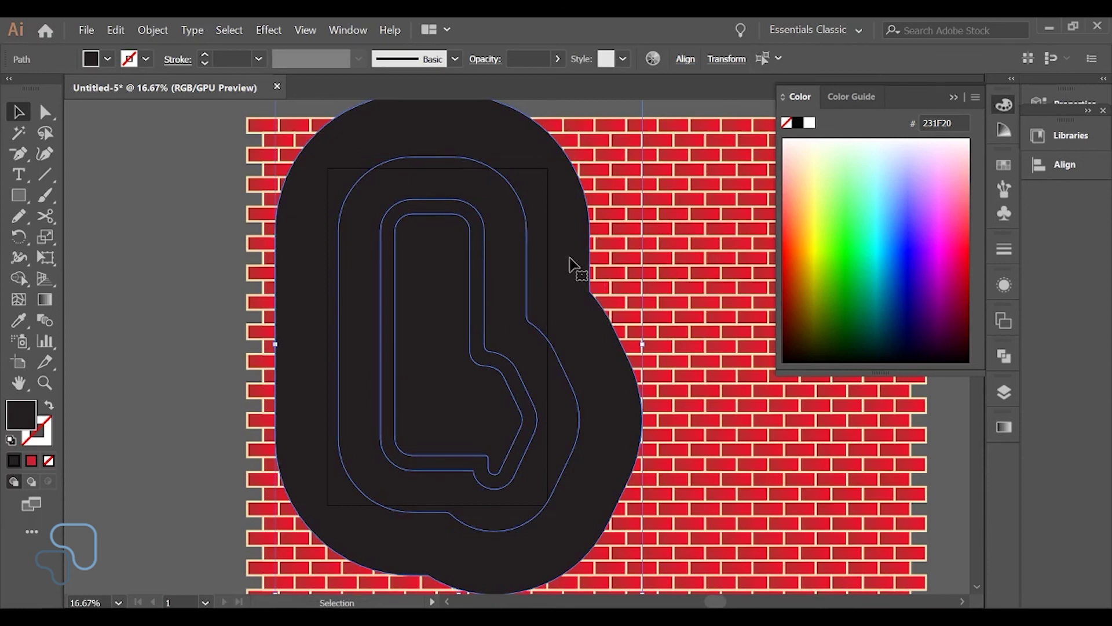
pyautogui.hotkey('ctrl', 'y')
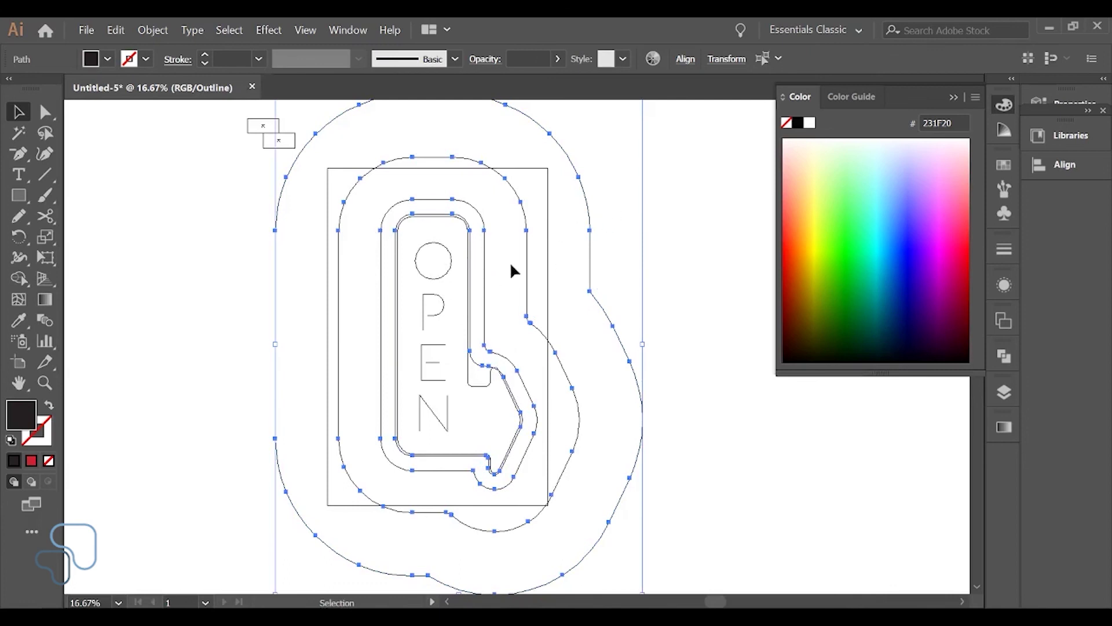
pyautogui.hotkey('ctrl', 'y')
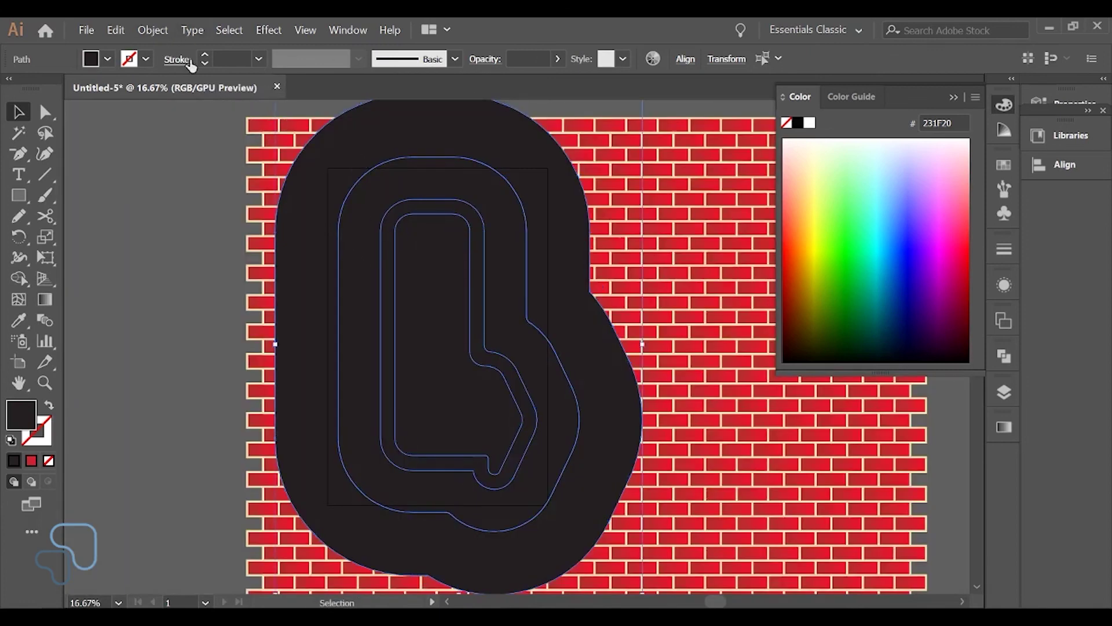
pyautogui.click(152, 29)
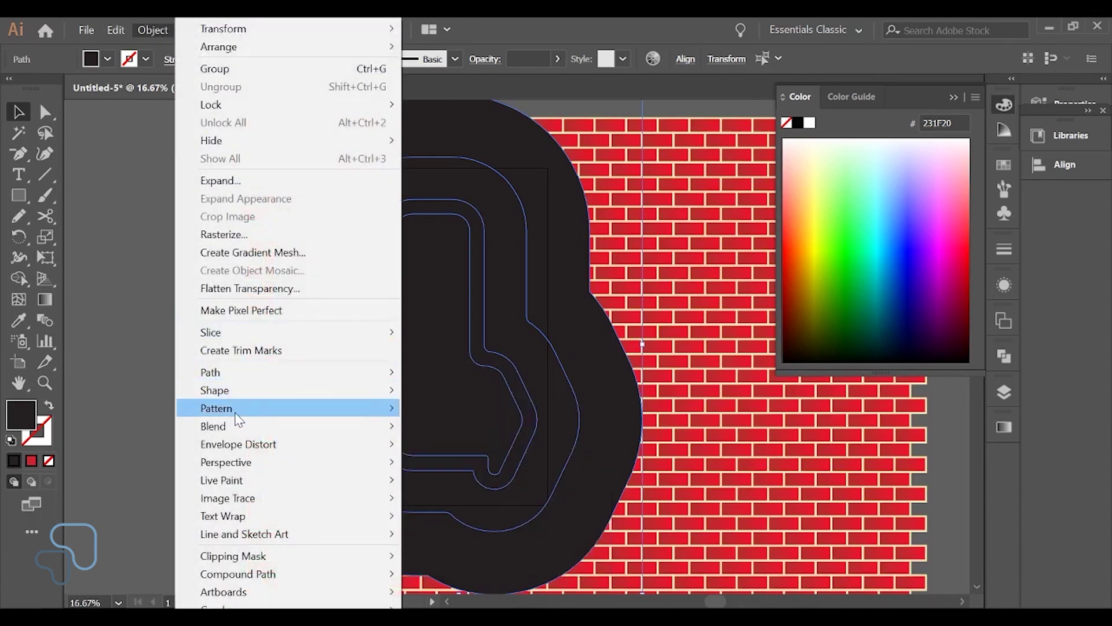
pyautogui.moveTo(243, 432)
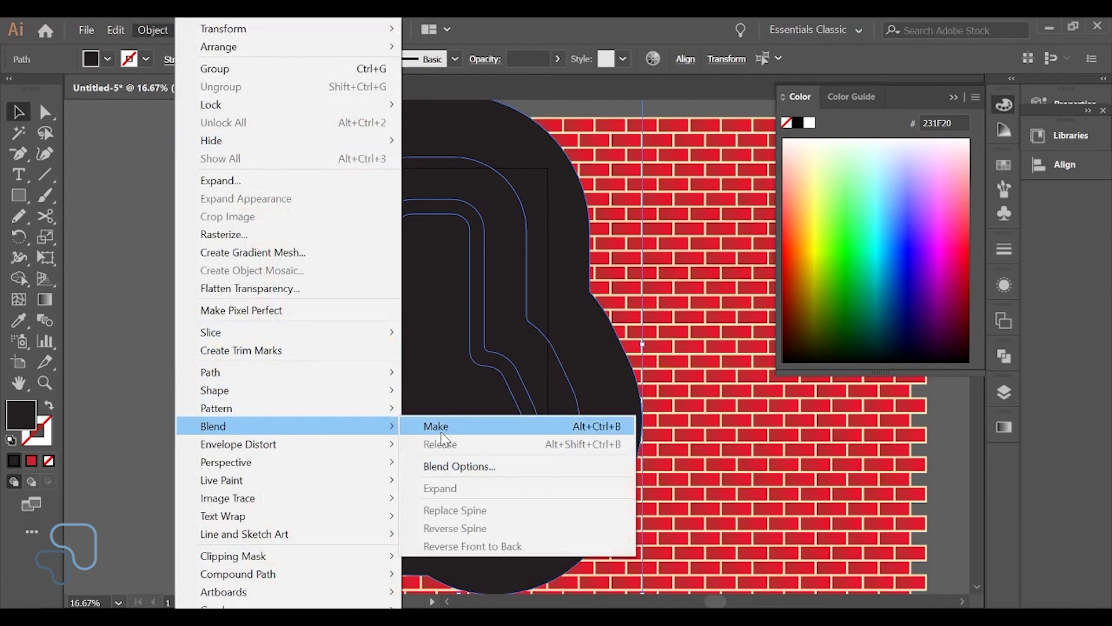
pyautogui.click(441, 432)
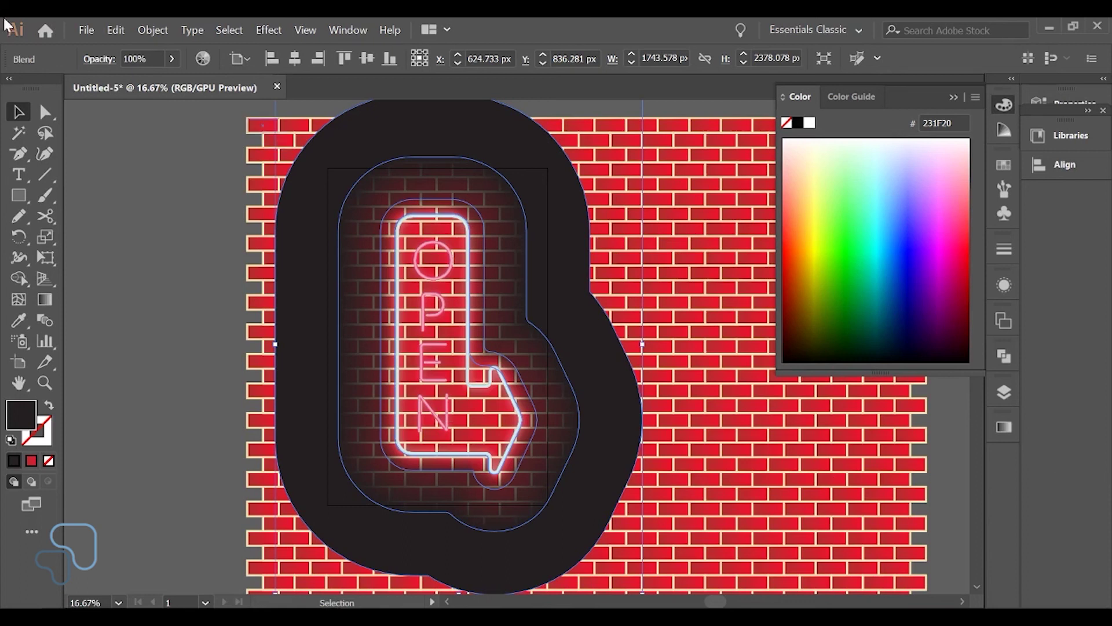
pyautogui.click(182, 144)
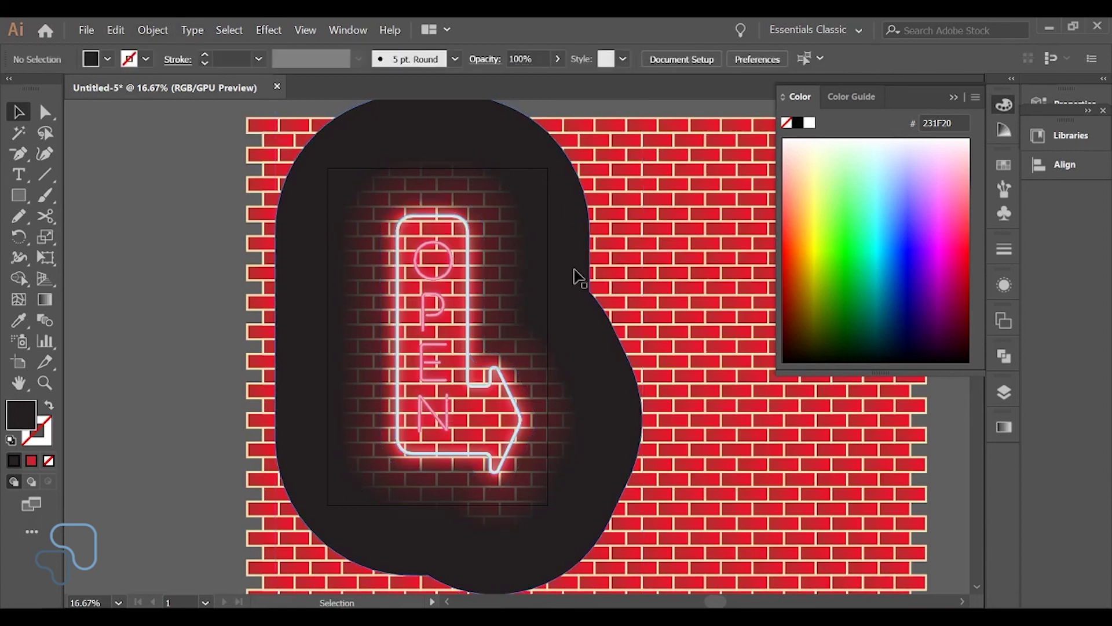
pyautogui.hotkey('ctrl', '=')
pyautogui.hotkey('ctrl', '=')
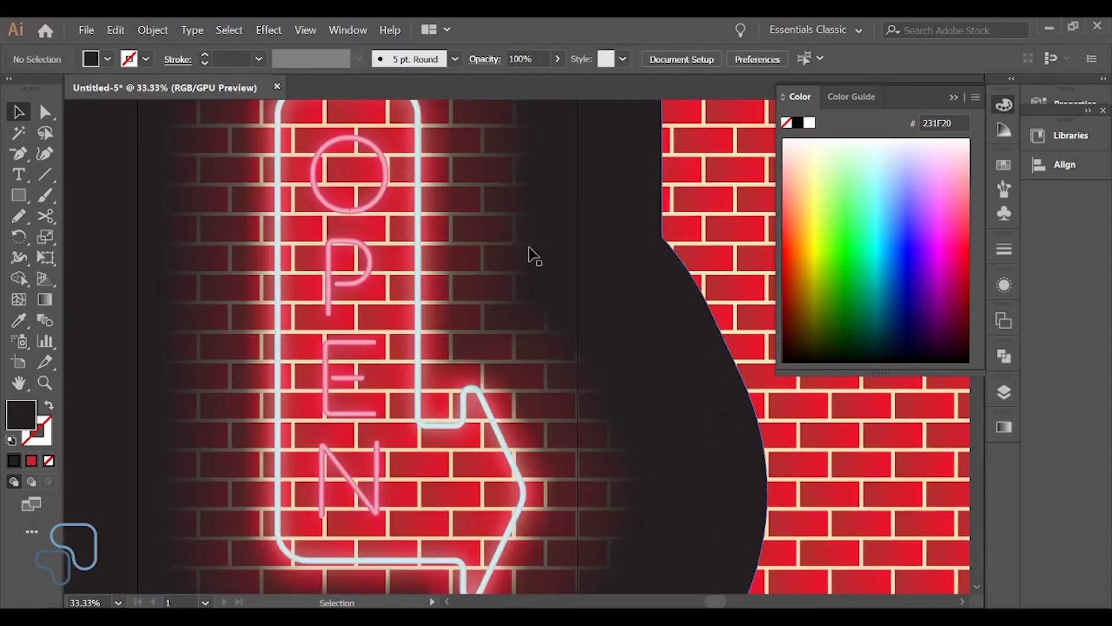
pyautogui.hotkey('ctrl', '-')
pyautogui.hotkey('ctrl', '-')
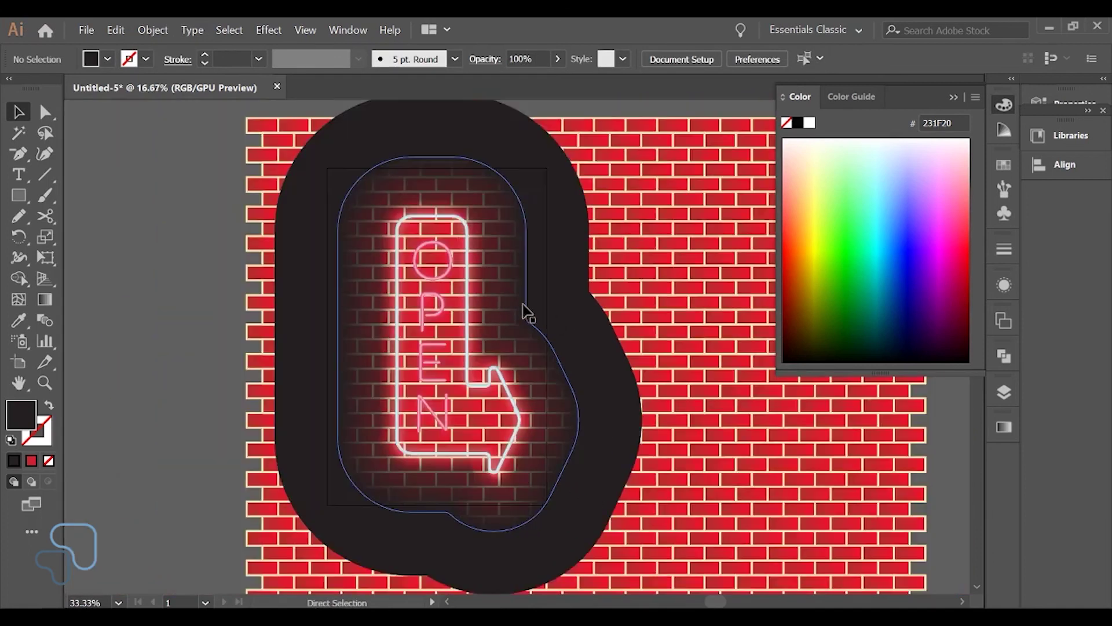
pyautogui.click(540, 306)
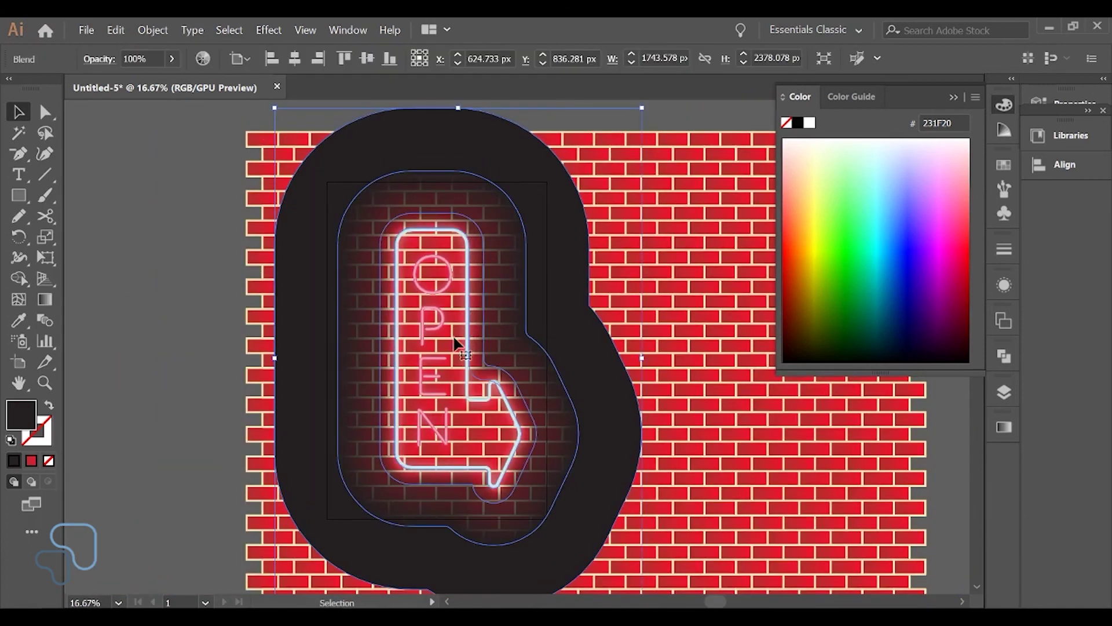
pyautogui.click(224, 241)
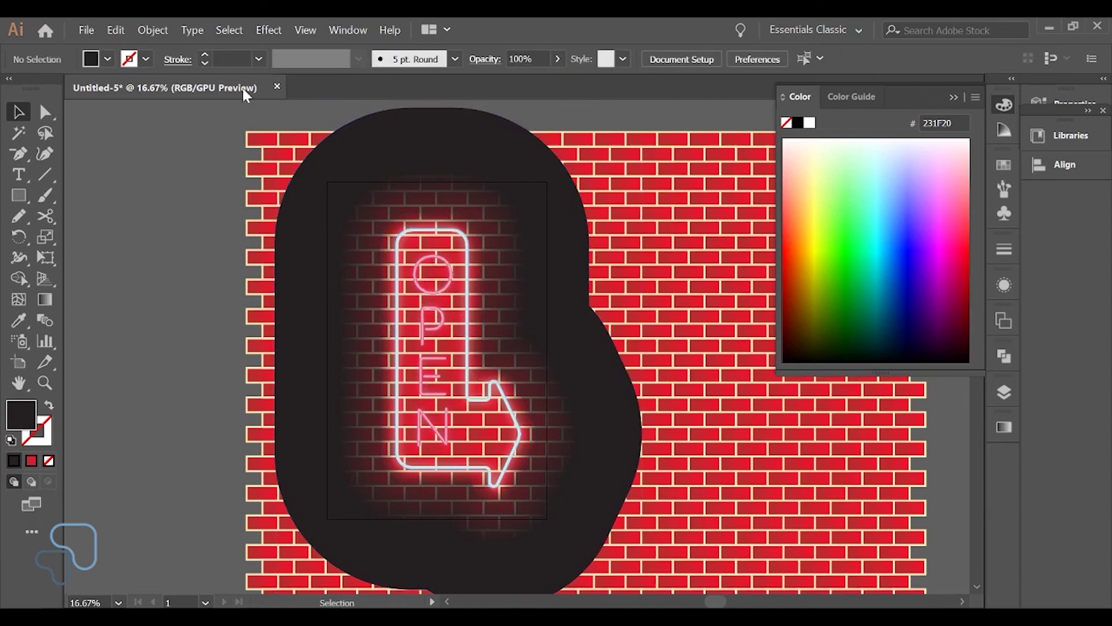
# - Draw a black rectangle covering the whole artboard and the neon sign, and set its opacity to 40%
pyautogui.press('m')
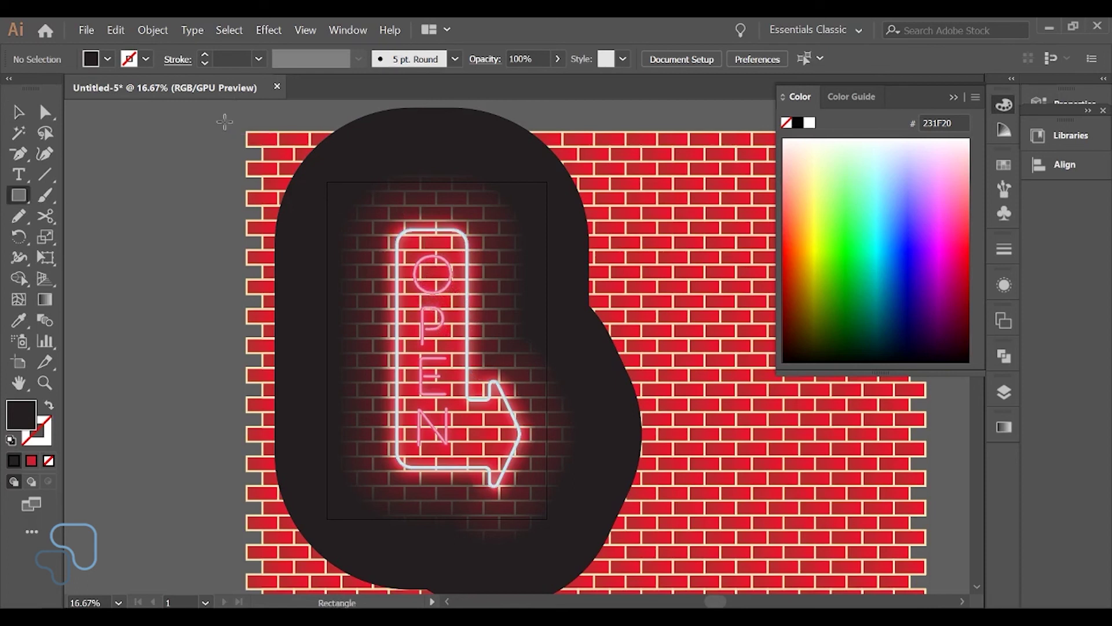
pyautogui.moveTo(253, 108); pyautogui.dragTo(692, 561)
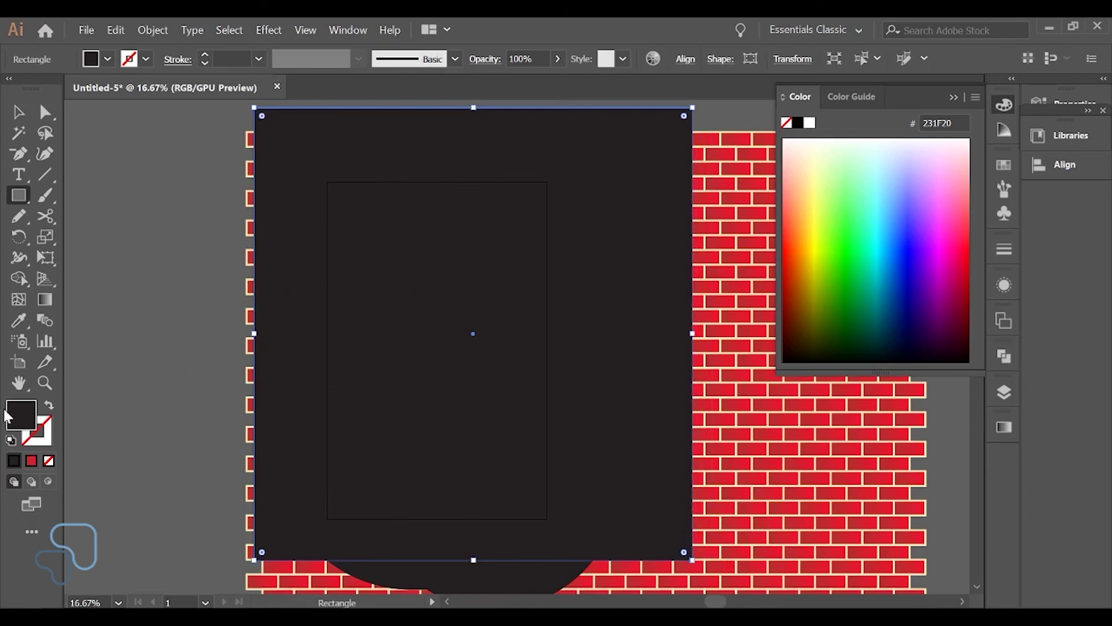
pyautogui.click(530, 58)
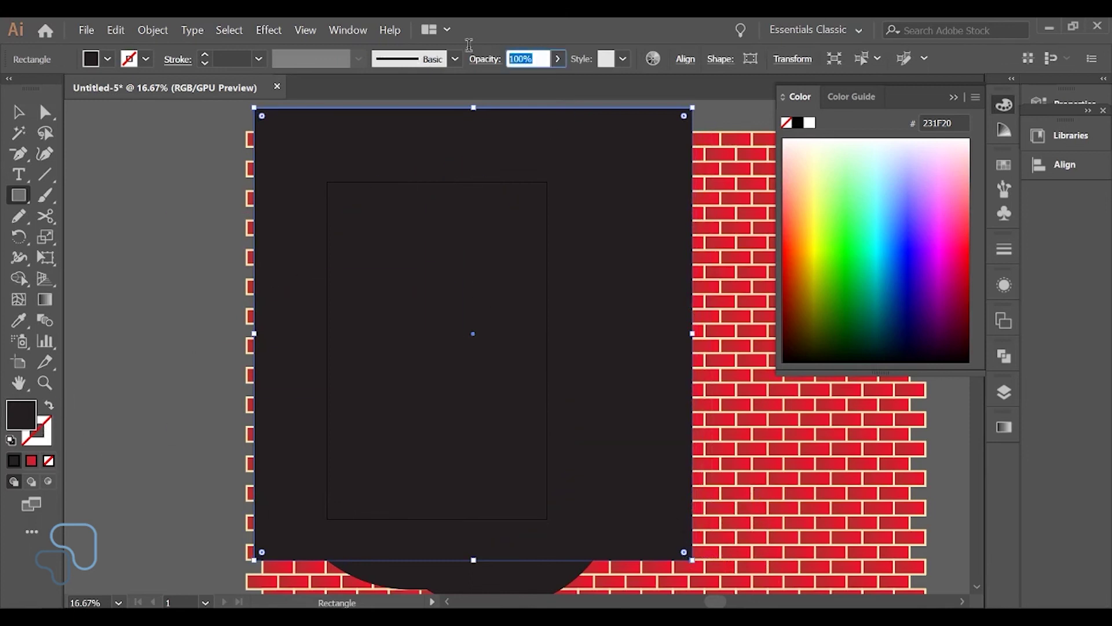
pyautogui.write('40')
pyautogui.press('Return')
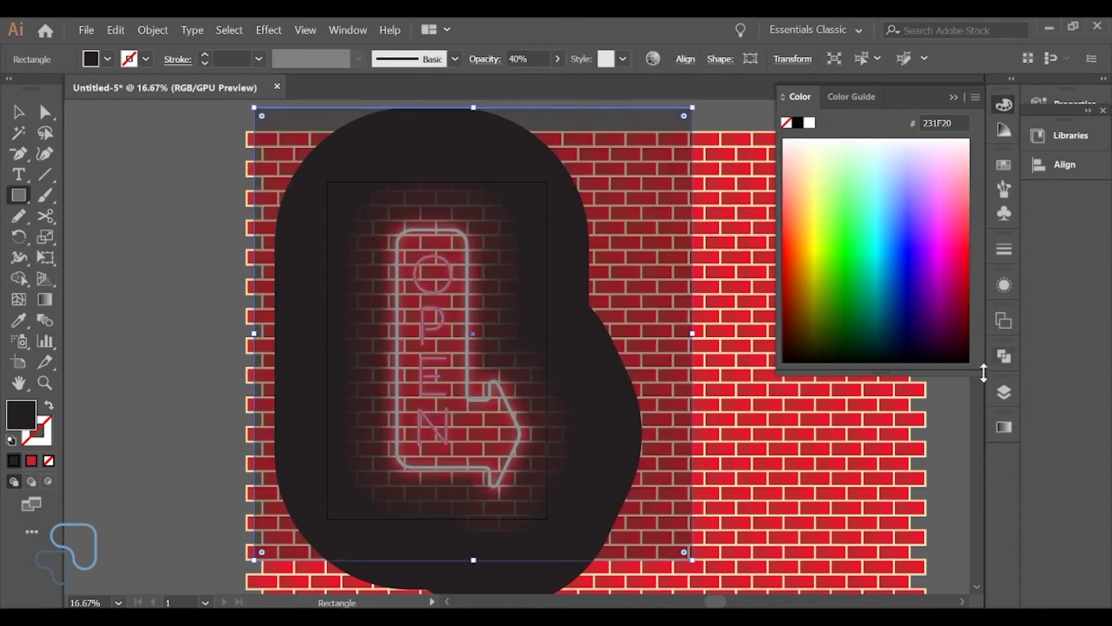
# - Move the semi-transparent rectangle down the stacking order, directly above the brick wall group and beneath the neon sign artwork
pyautogui.click(1006, 395)
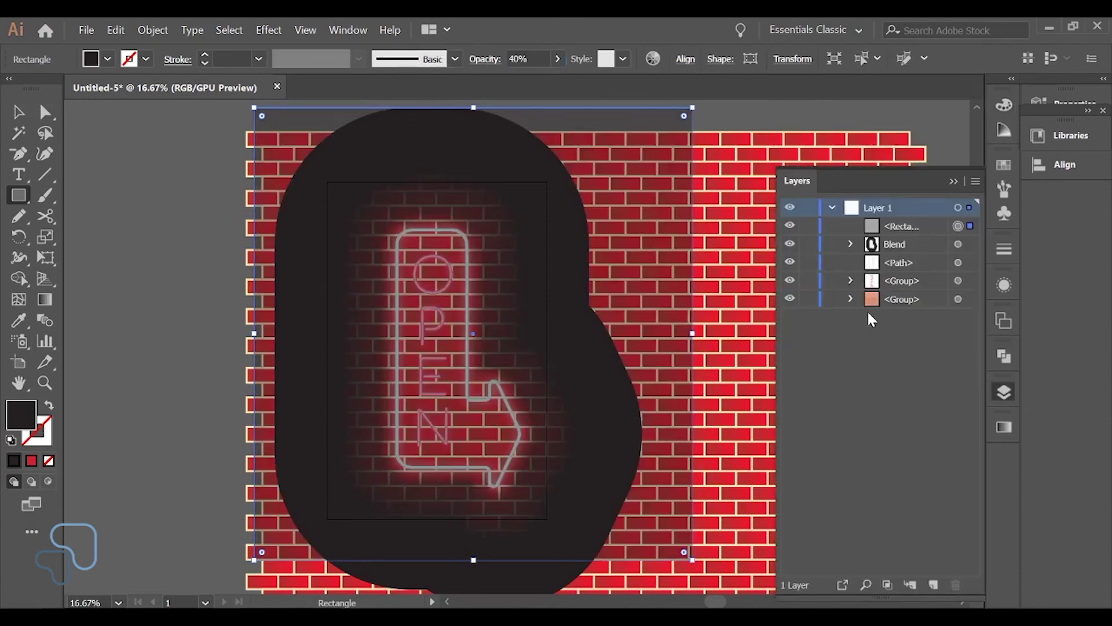
pyautogui.click(896, 228)
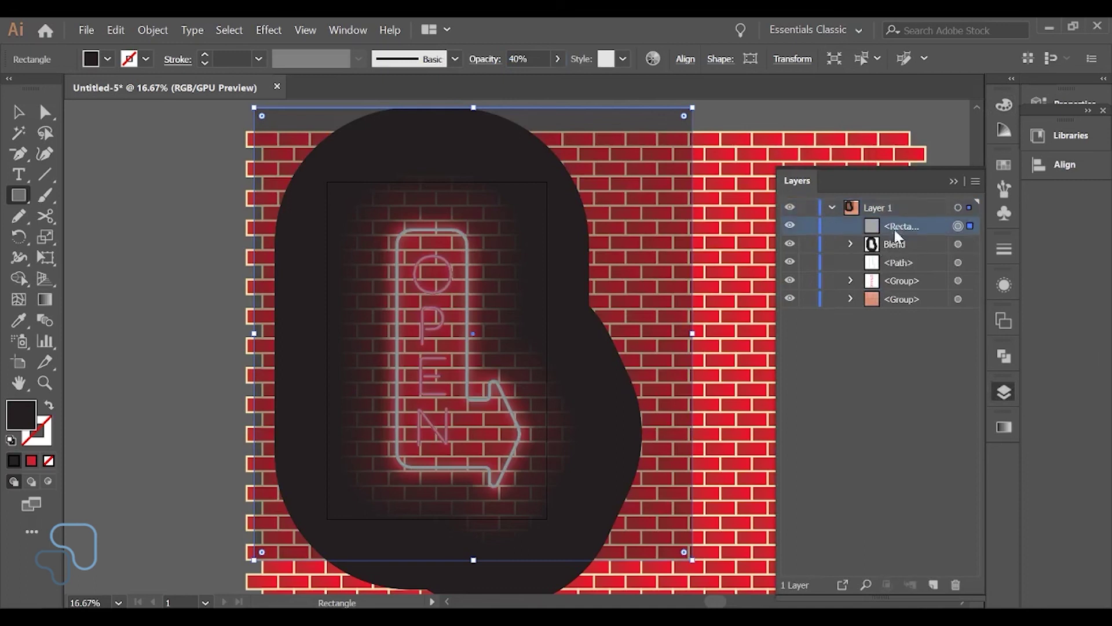
pyautogui.moveTo(895, 231); pyautogui.dragTo(899, 286)
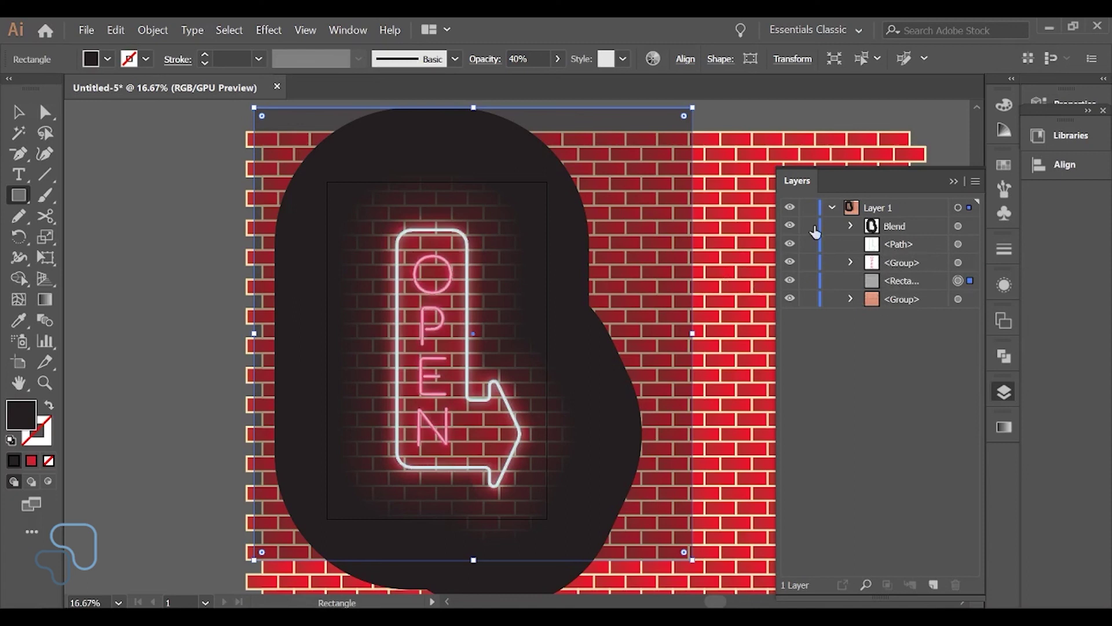
pyautogui.press('v')
pyautogui.click(731, 121)
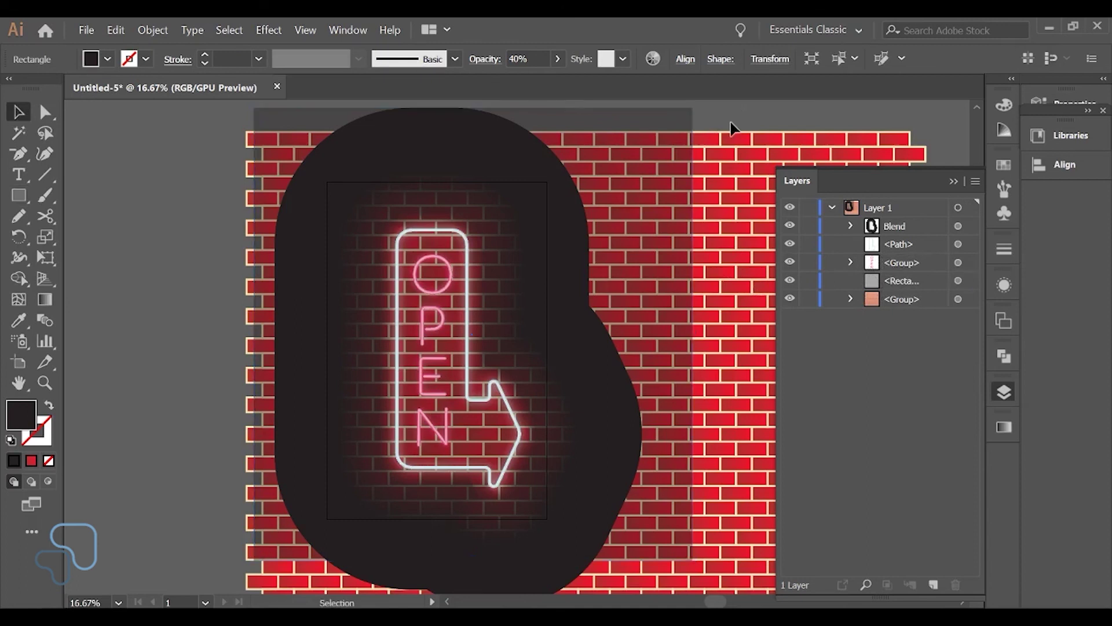
# - Draw a black rectangle of about 1044 by 1600 px exactly over the artboard, on top of all the artwork
pyautogui.hotkey('ctrl', '-')
pyautogui.hotkey('ctrl', '-')
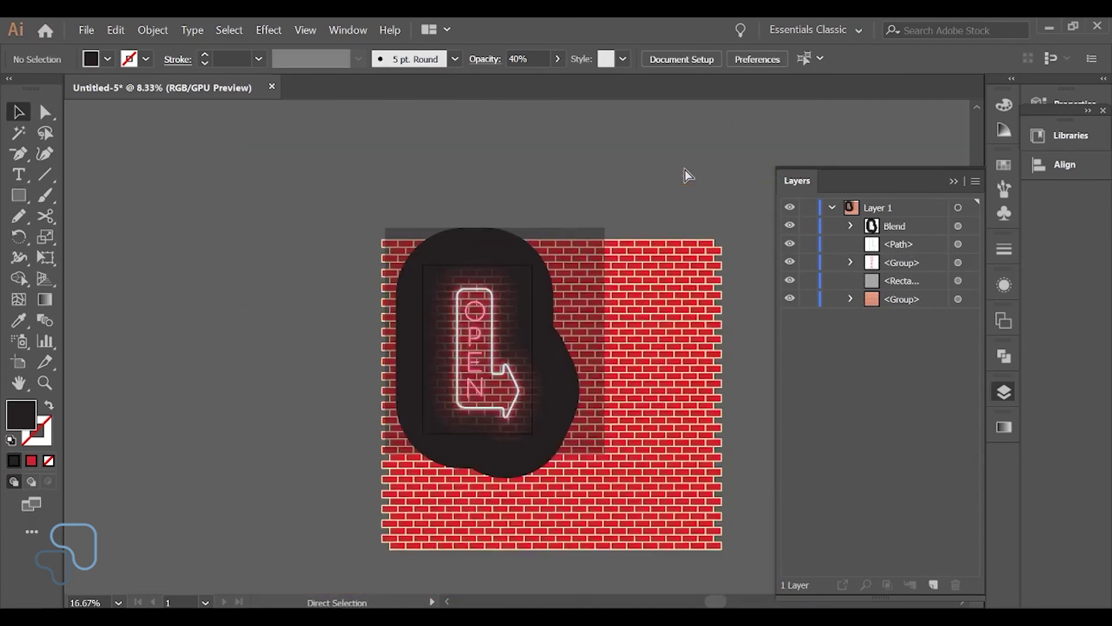
pyautogui.hotkey('ctrl', '+')
pyautogui.hotkey('ctrl', '+')
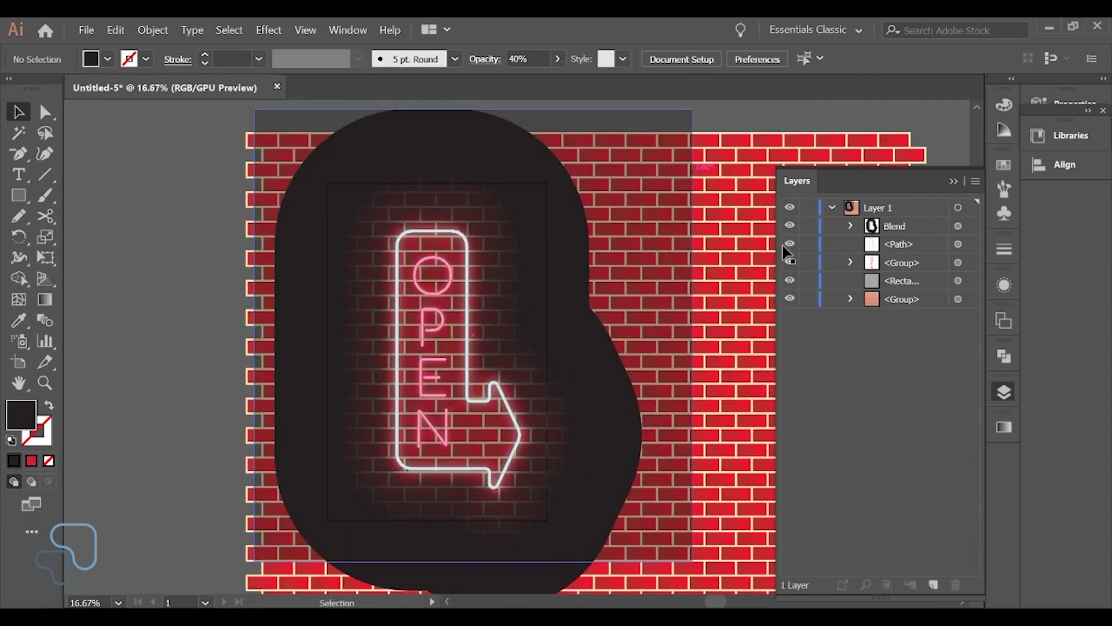
pyautogui.moveTo(649, 392); pyautogui.dragTo(633, 373)
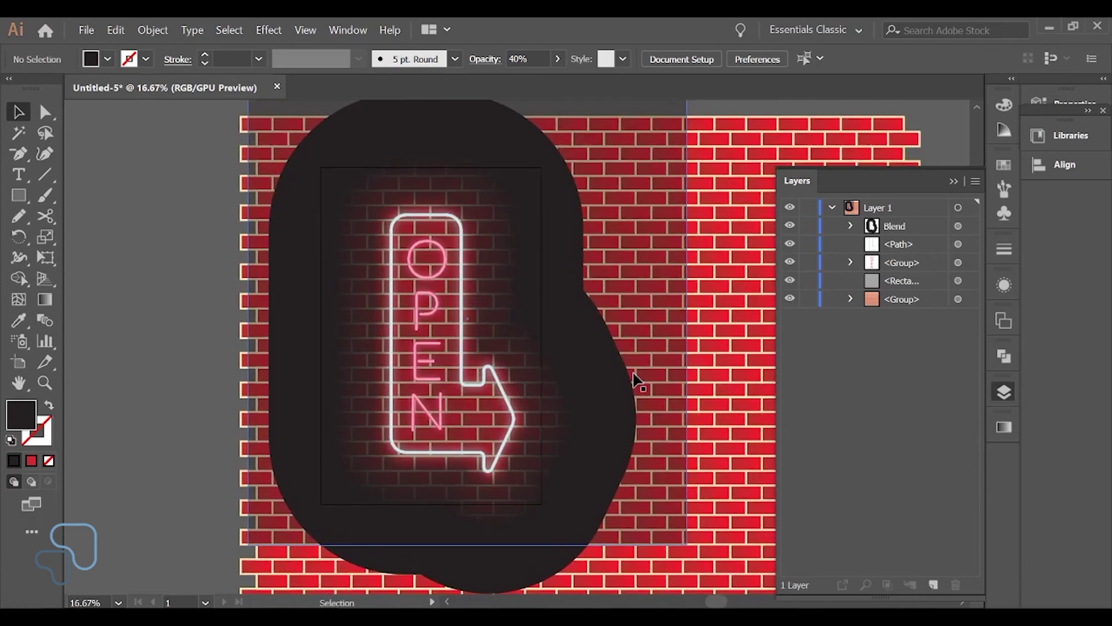
pyautogui.press('m')
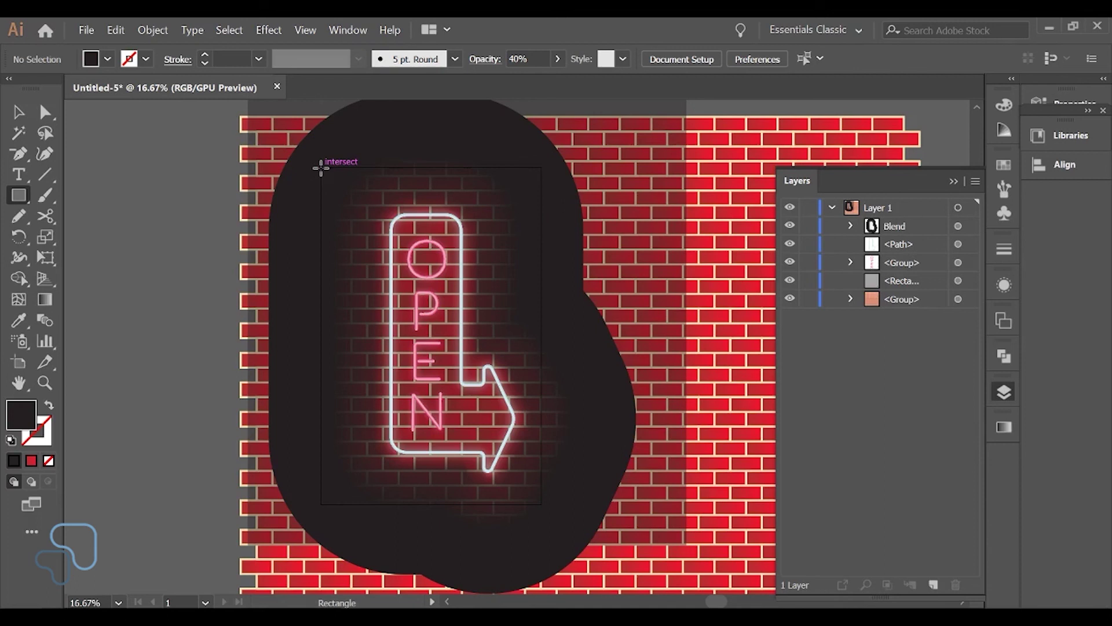
pyautogui.moveTo(321, 168); pyautogui.dragTo(542, 503)
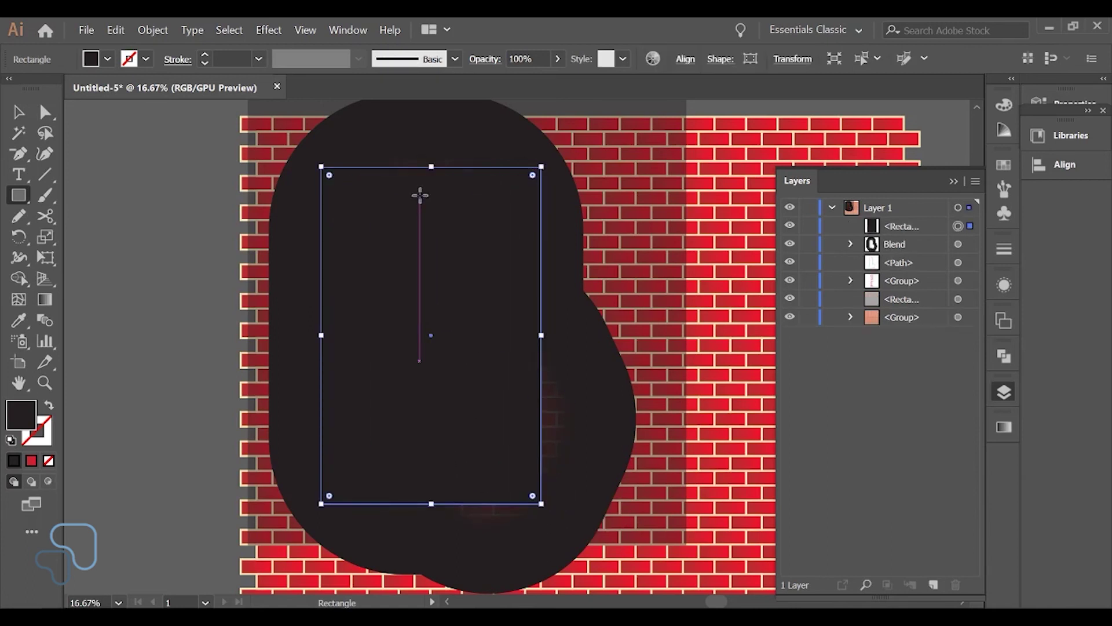
# - Select all the artwork together with the new rectangle and make a clipping mask from it, then deselect
pyautogui.hotkey('ctrl', '-')
pyautogui.hotkey('ctrl', '-')
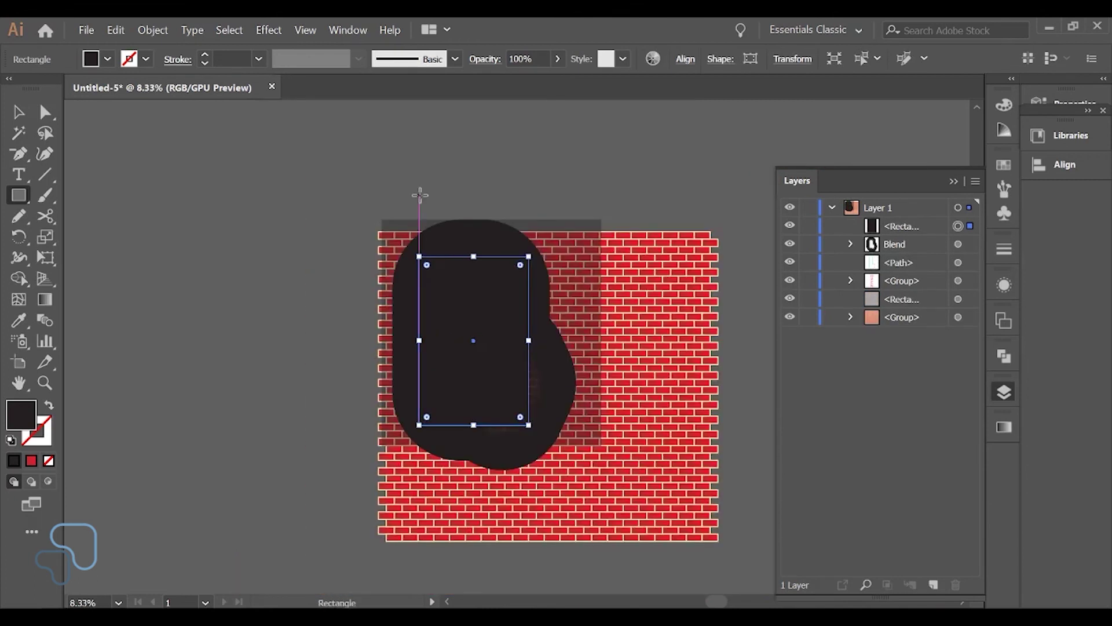
pyautogui.press('v')
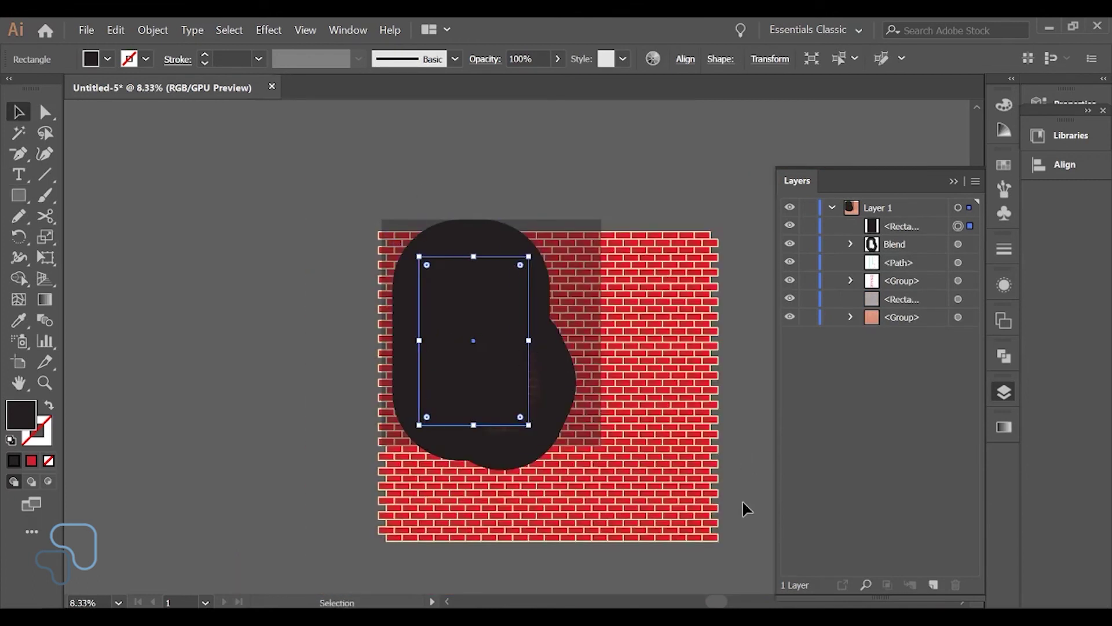
pyautogui.moveTo(744, 498); pyautogui.dragTo(265, 144)
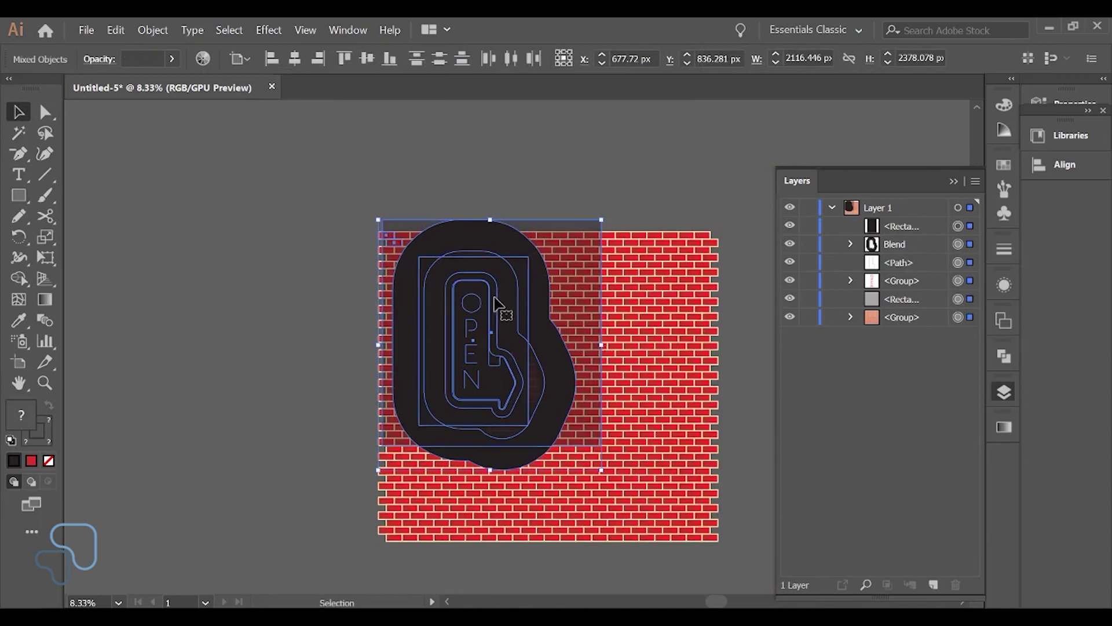
pyautogui.rightClick(514, 320)
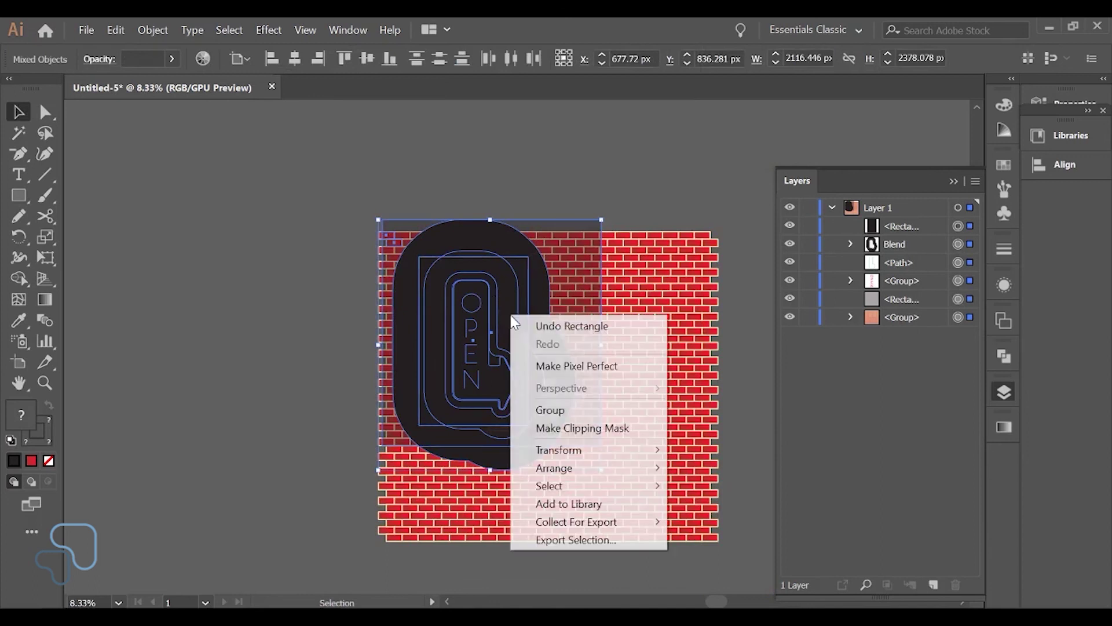
pyautogui.click(570, 429)
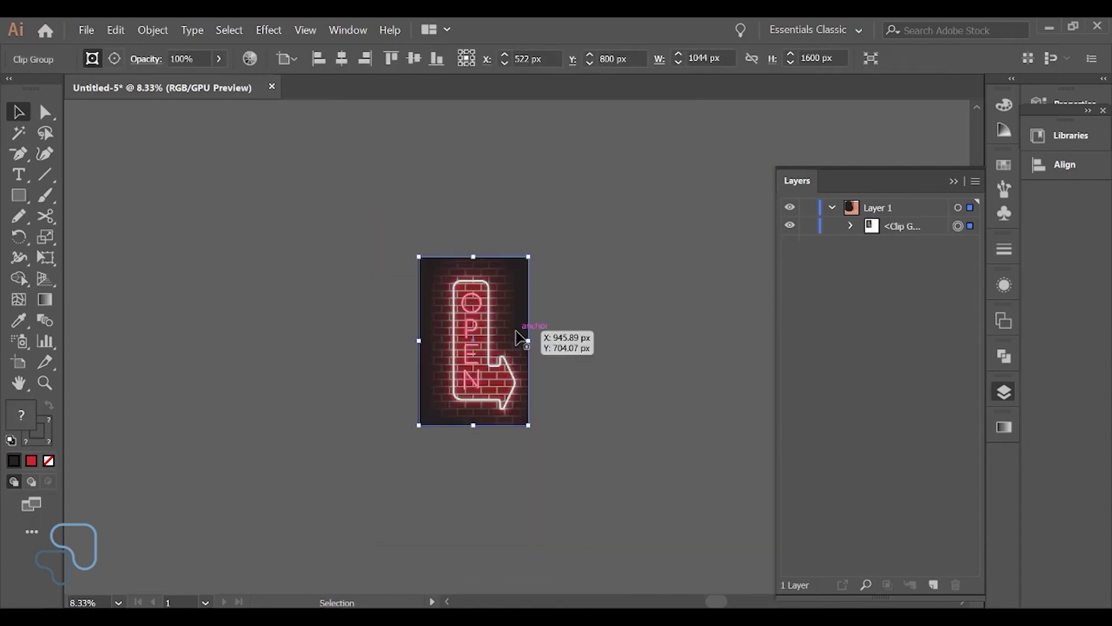
pyautogui.hotkey('ctrl', '0')
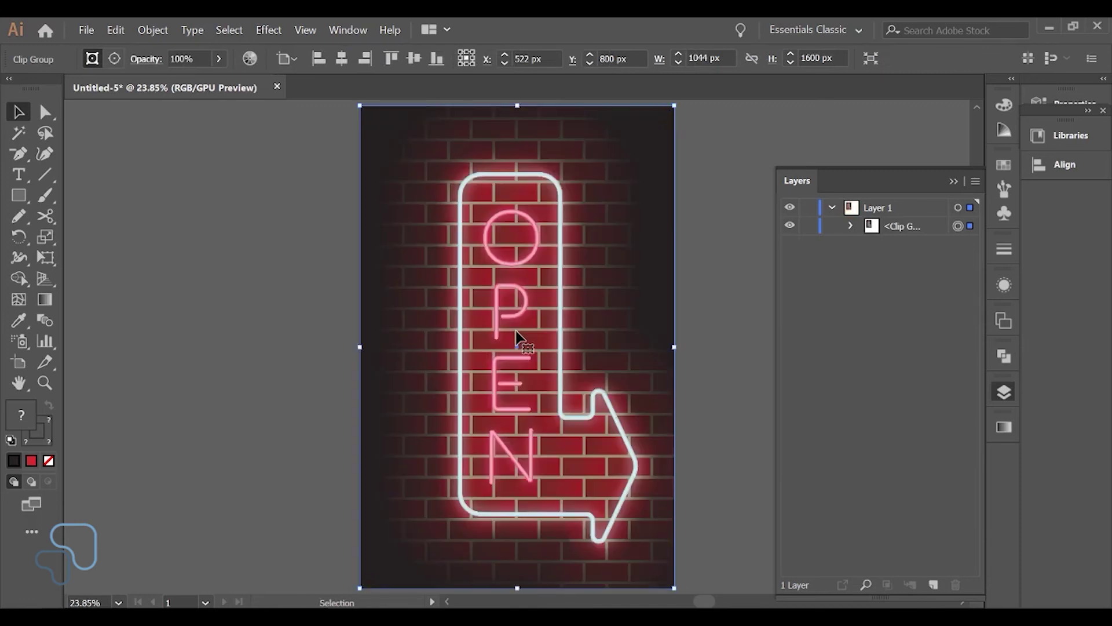
pyautogui.click(699, 381)
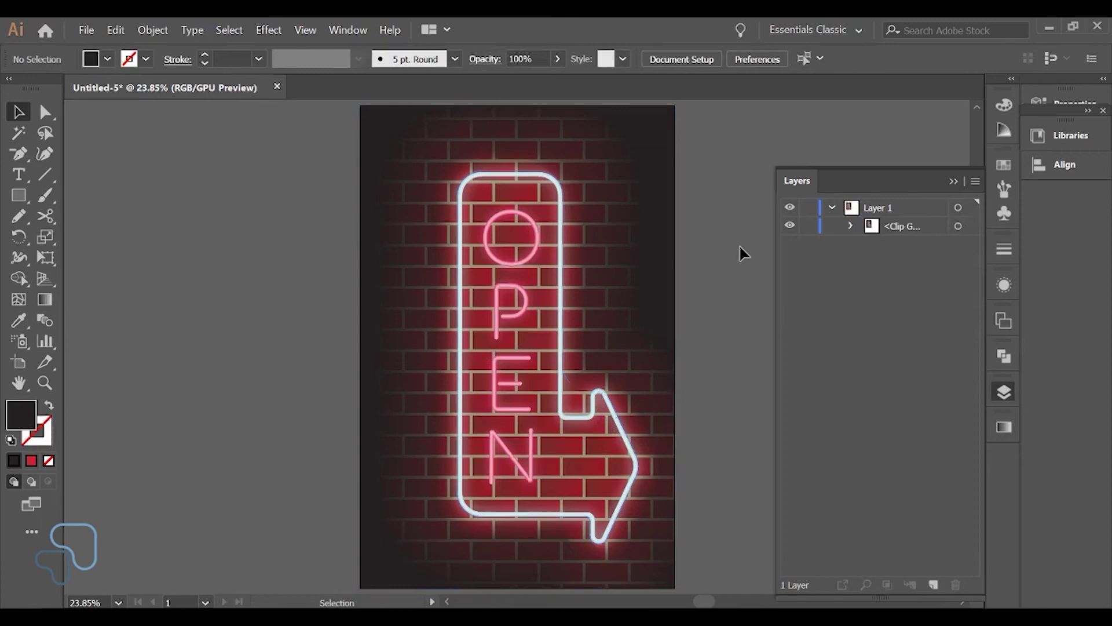
# - Shift all the clip group's contents except the clipping rectangle about 31 px to the left and 4 px up
pyautogui.click(851, 225)
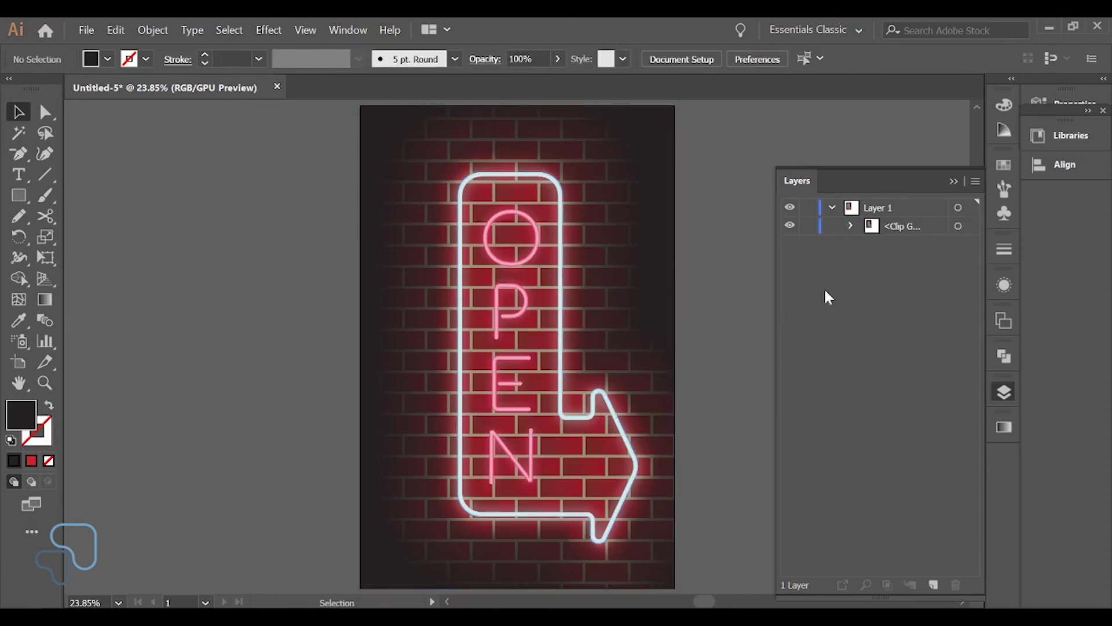
pyautogui.click(850, 224)
pyautogui.click(851, 225)
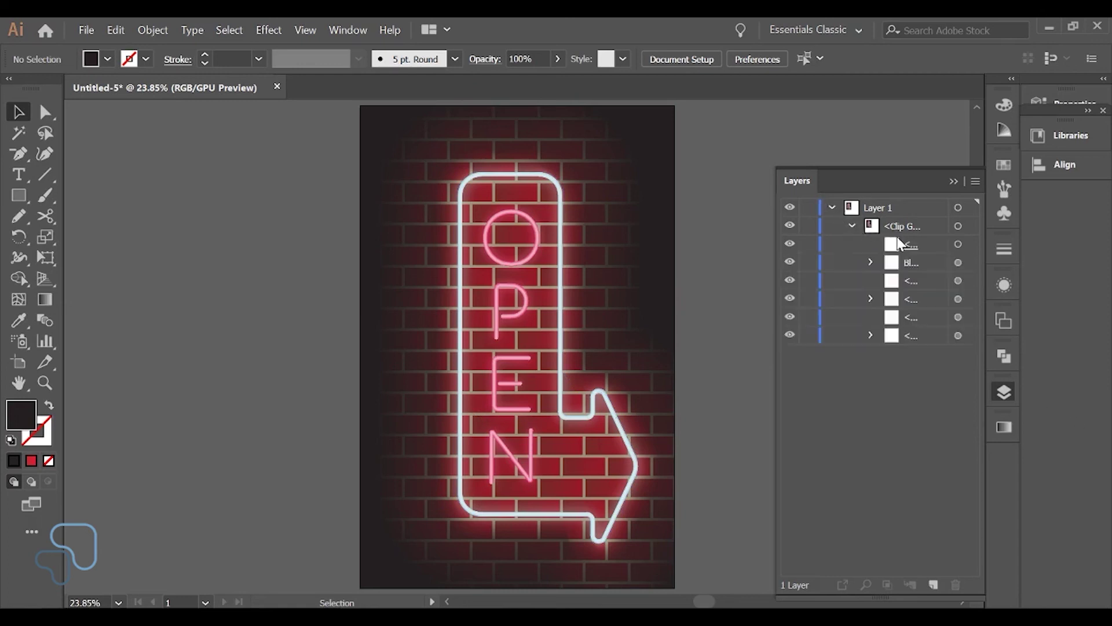
pyautogui.click(959, 262)
pyautogui.keyDown('shift'); pyautogui.click(959, 280); pyautogui.keyUp('shift')
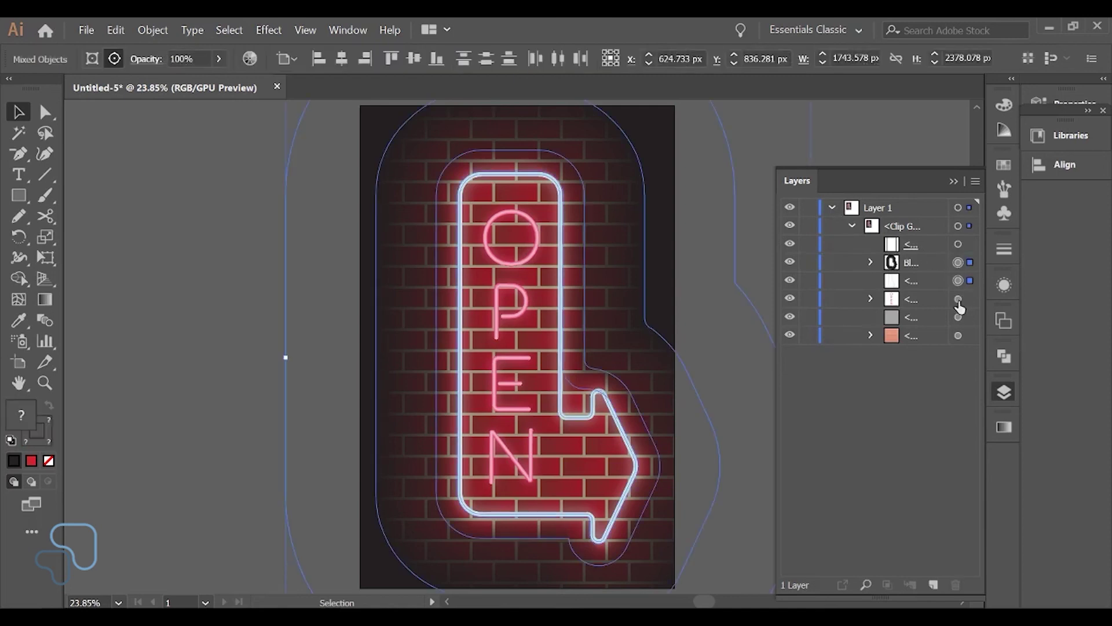
pyautogui.keyDown('shift'); pyautogui.click(959, 299); pyautogui.keyUp('shift')
pyautogui.keyDown('shift'); pyautogui.click(959, 317); pyautogui.keyUp('shift')
pyautogui.keyDown('shift'); pyautogui.click(959, 336); pyautogui.keyUp('shift')
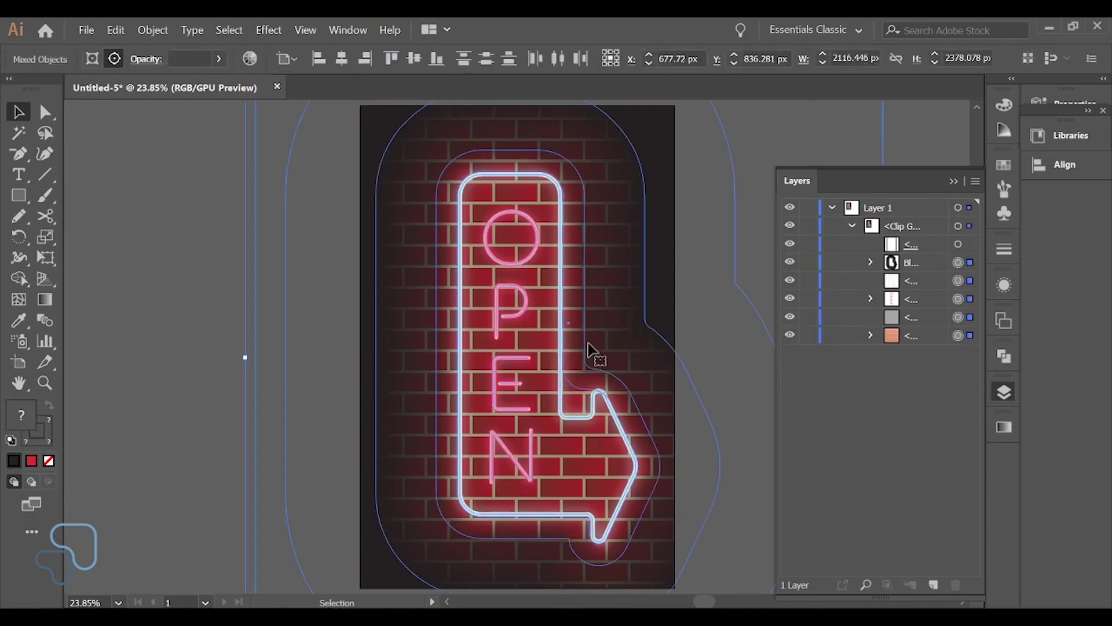
pyautogui.moveTo(586, 341); pyautogui.dragTo(575, 340)
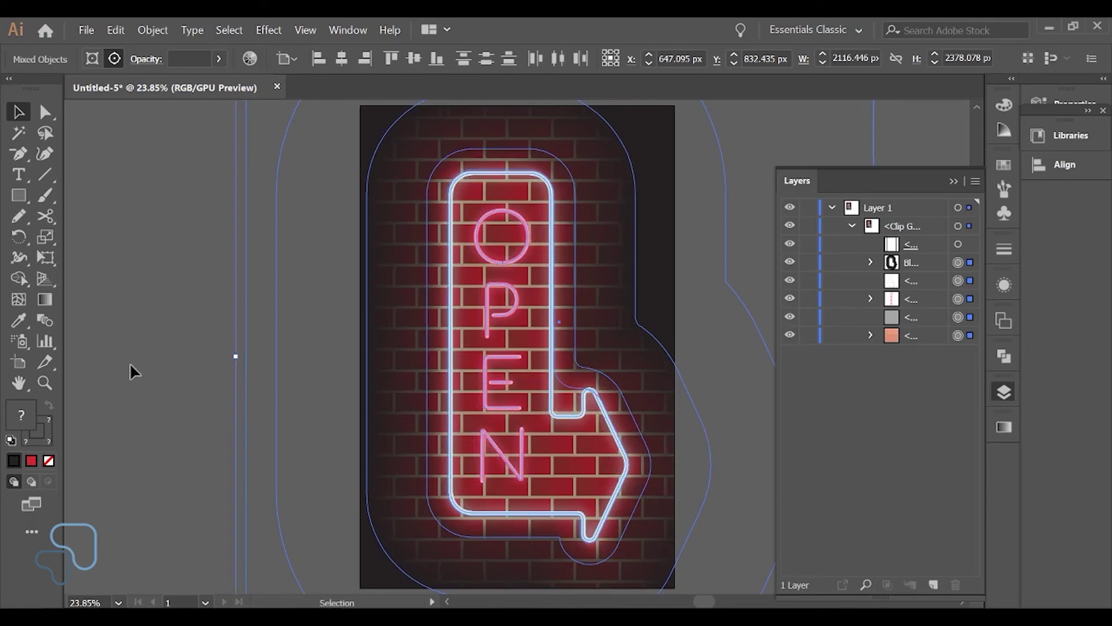
pyautogui.click(189, 328)
pyautogui.hotkey('ctrl', '-')
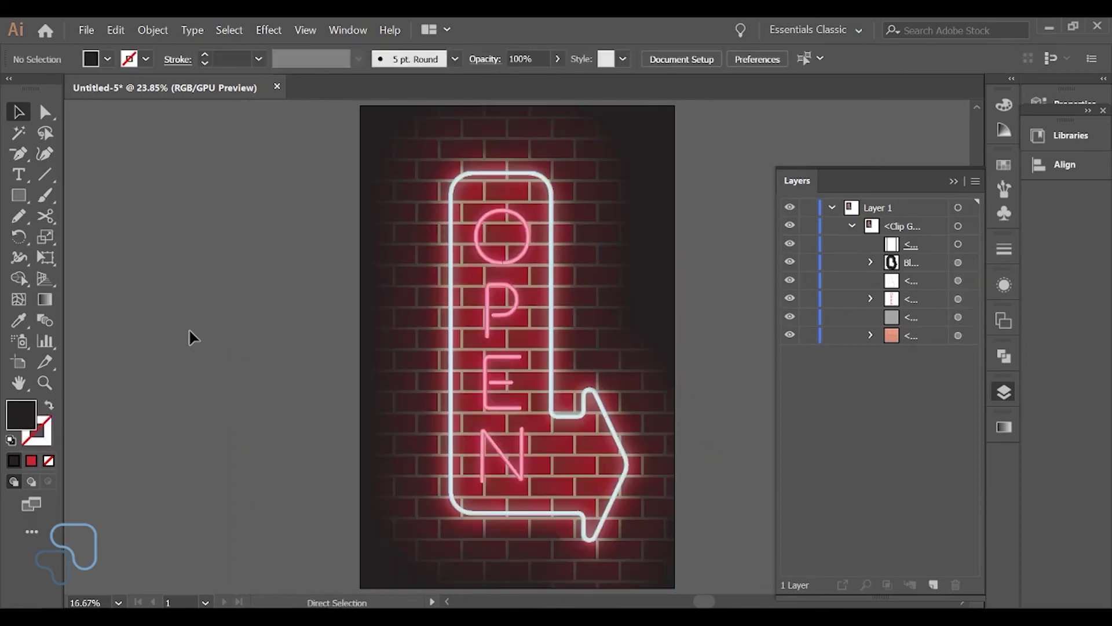